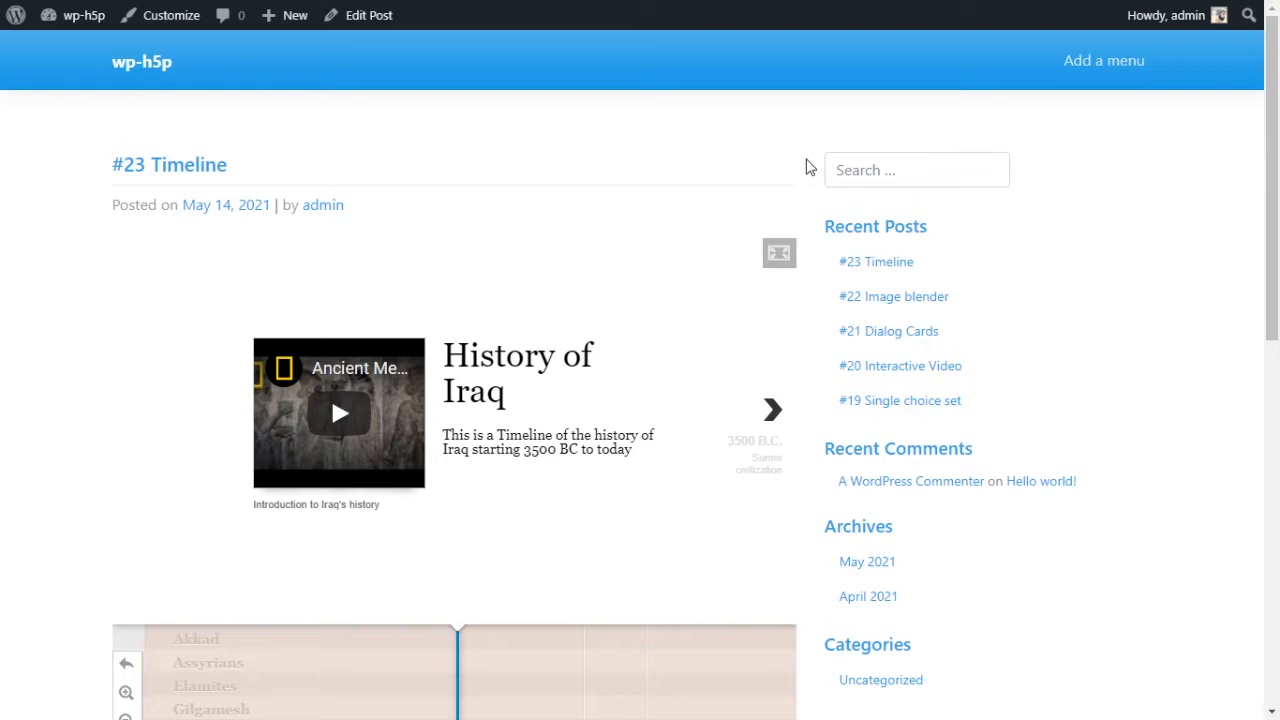
# Try the zoom controls of the History of Iraq timeline by contracting it, shifting along it and expanding it again
pyautogui.scroll(-2, 876, 290)
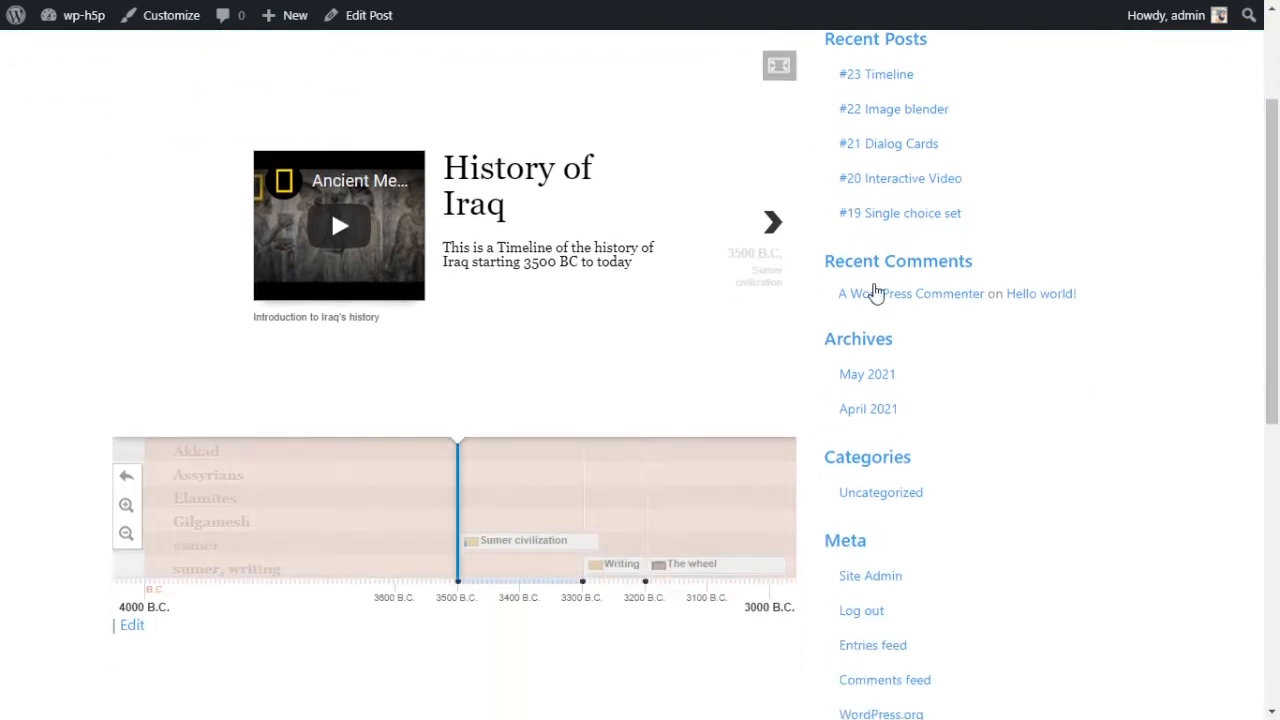
pyautogui.scroll(1, 686, 443)
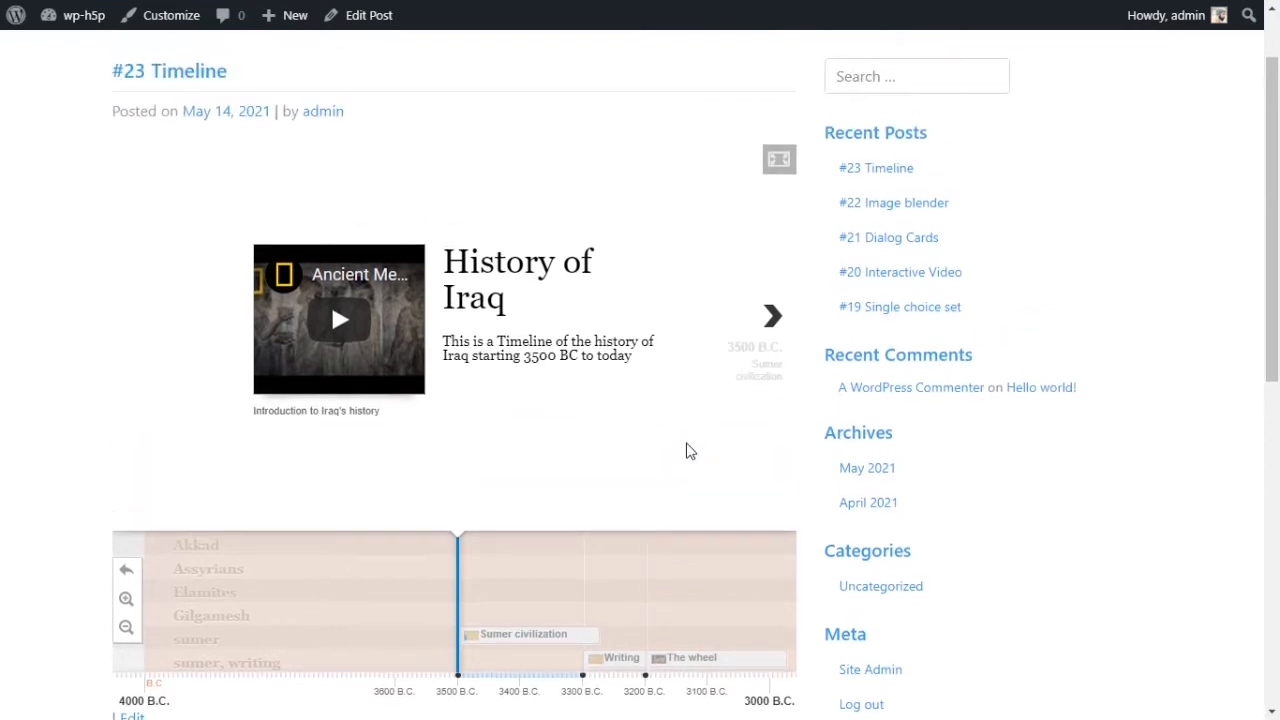
pyautogui.scroll(-1, 758, 320)
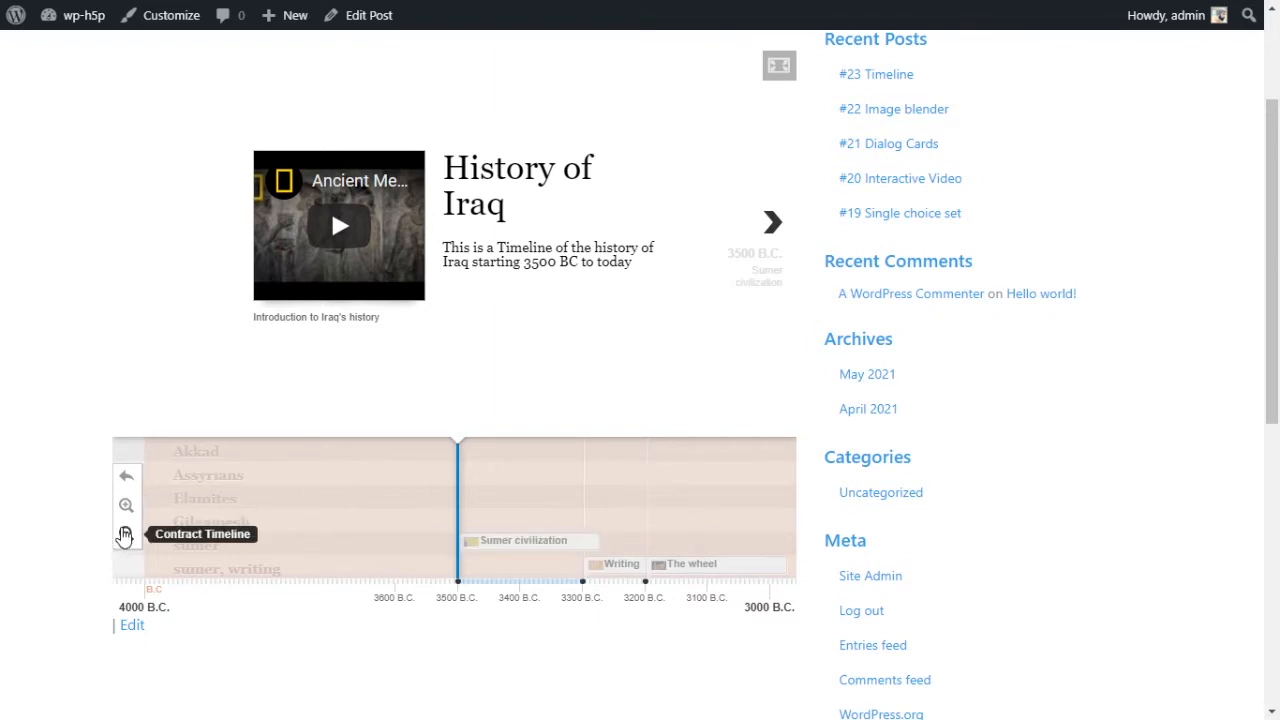
pyautogui.click(125, 535)
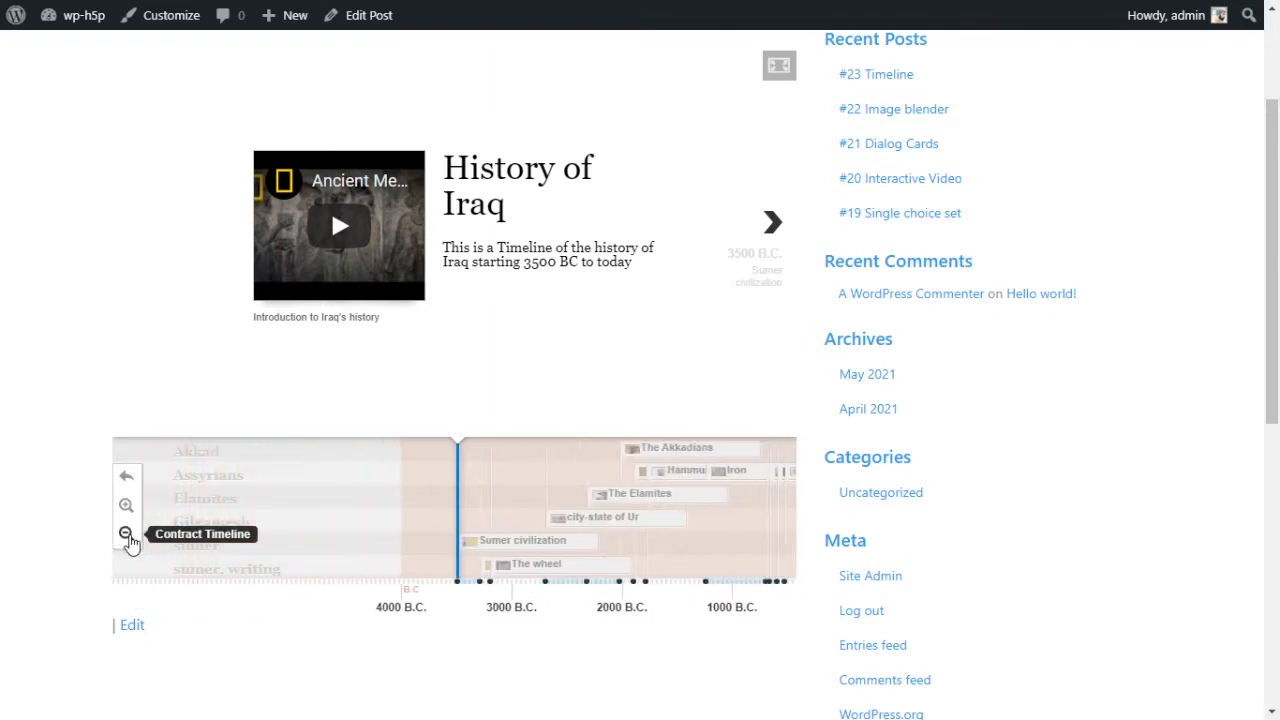
pyautogui.click(128, 537)
pyautogui.moveTo(350, 484); pyautogui.dragTo(258, 488)
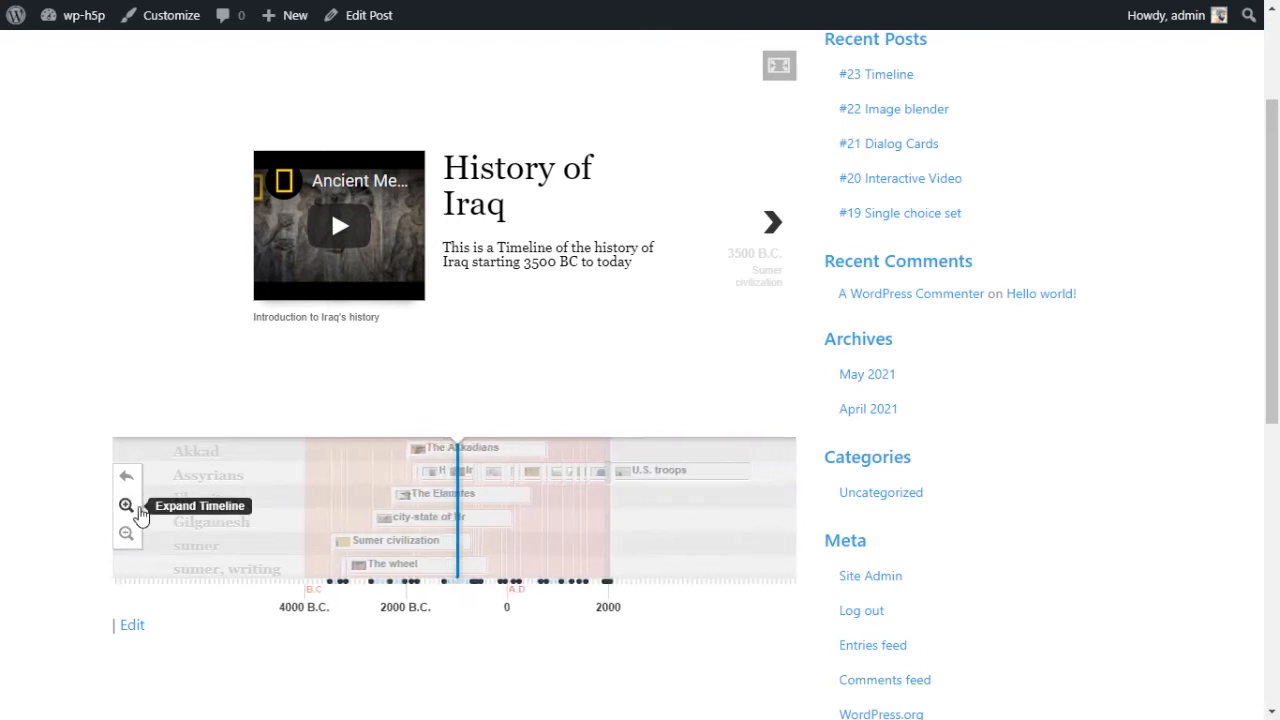
pyautogui.click(126, 505)
pyautogui.click(126, 505)
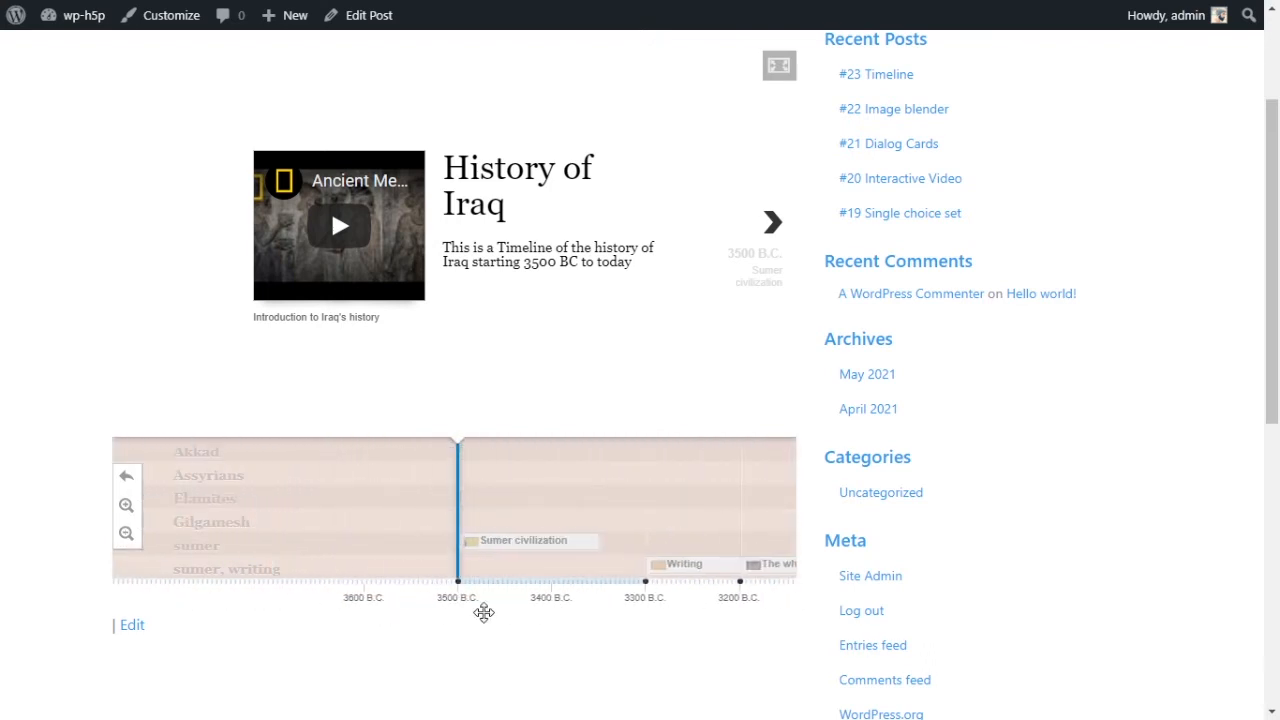
pyautogui.scroll(1, 494, 617)
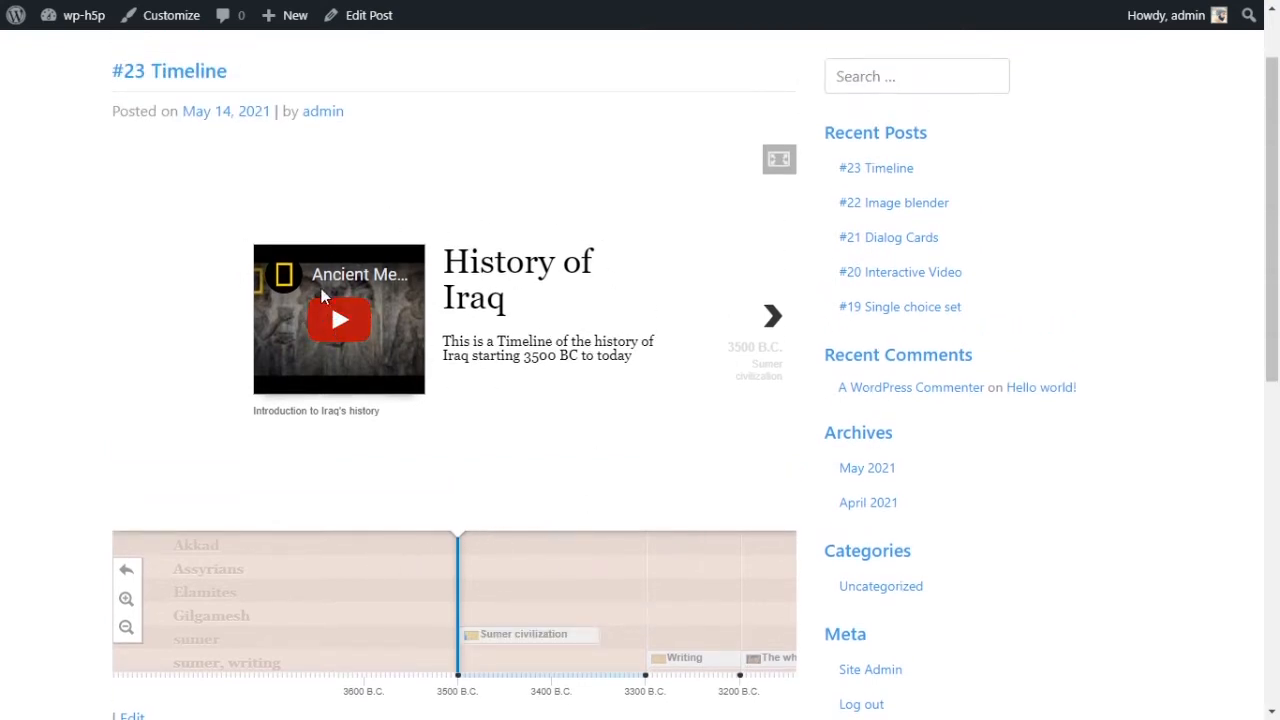
# Show the timeline in full screen, play and pause the introduction video, and examine the History of Iraq title
pyautogui.click(779, 160)
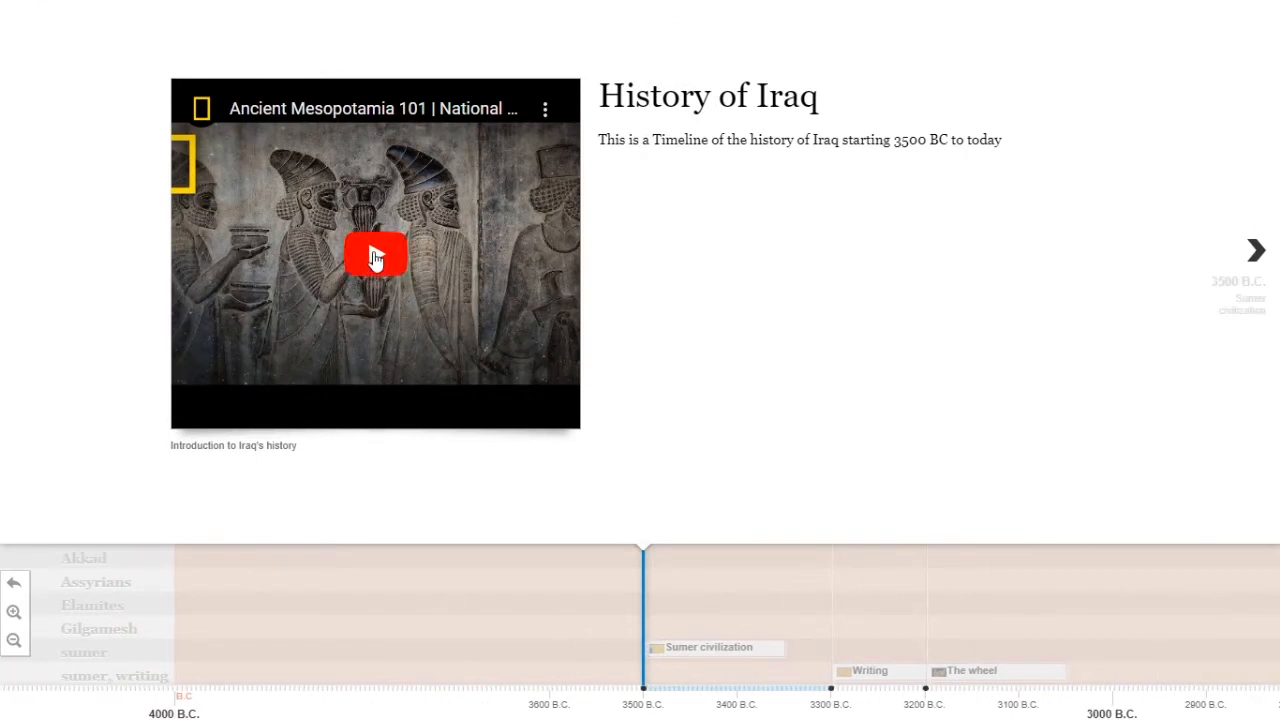
pyautogui.click(378, 258)
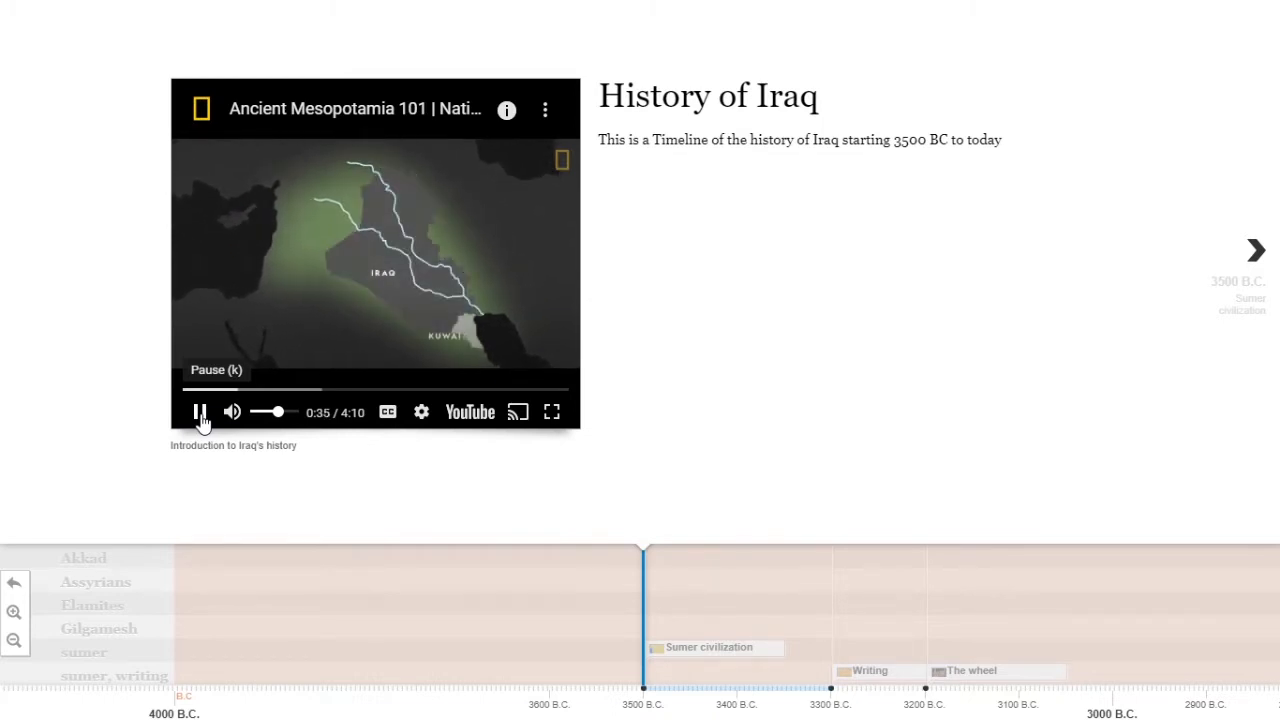
pyautogui.click(200, 413)
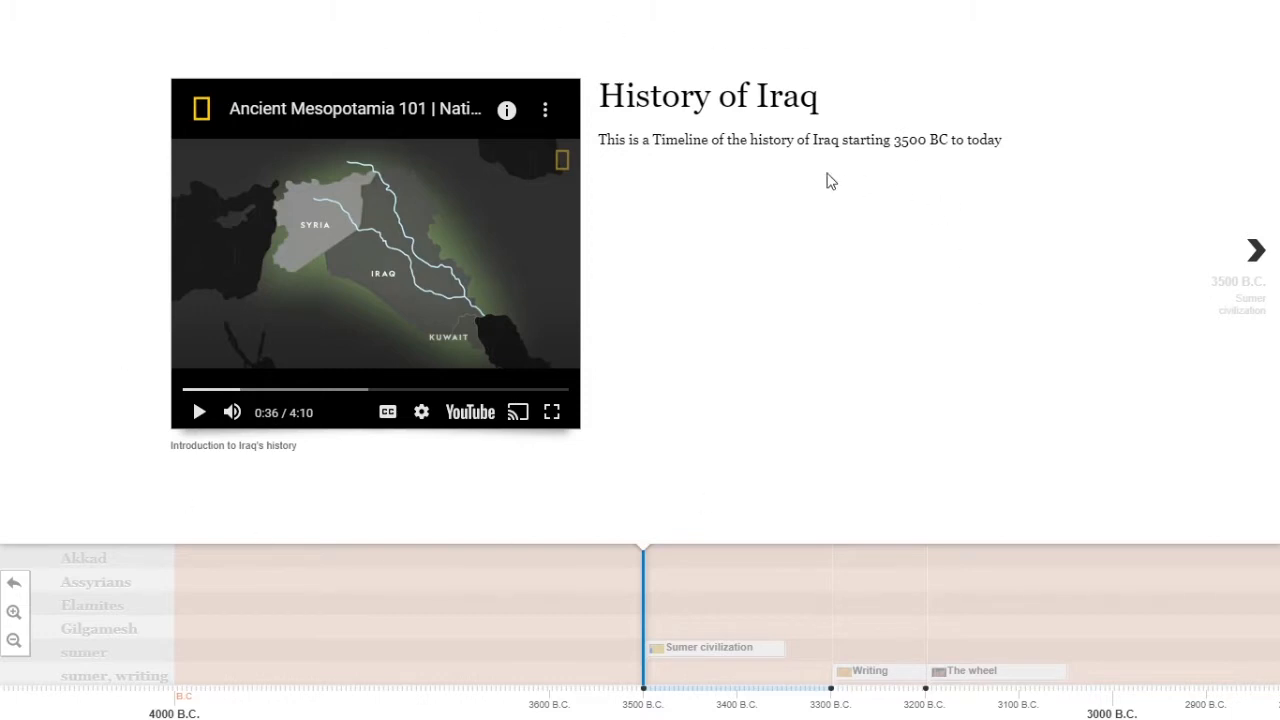
pyautogui.moveTo(625, 96); pyautogui.dragTo(800, 96)
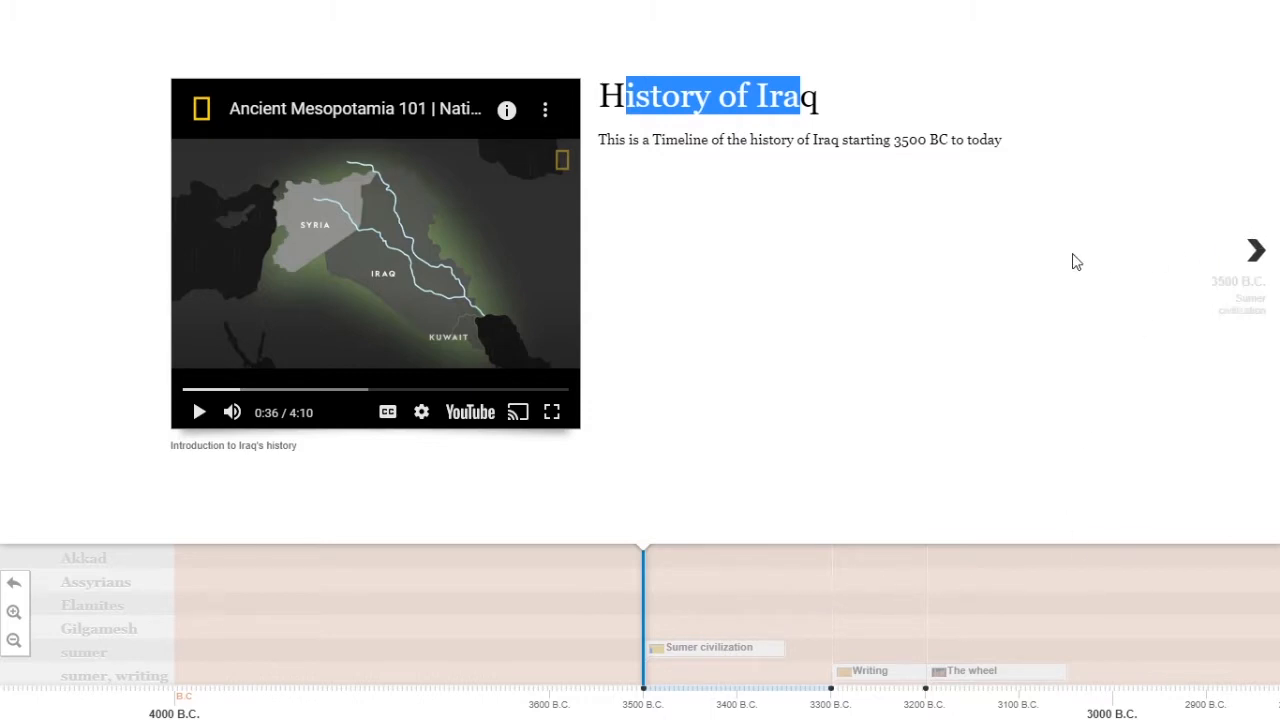
pyautogui.click(820, 291)
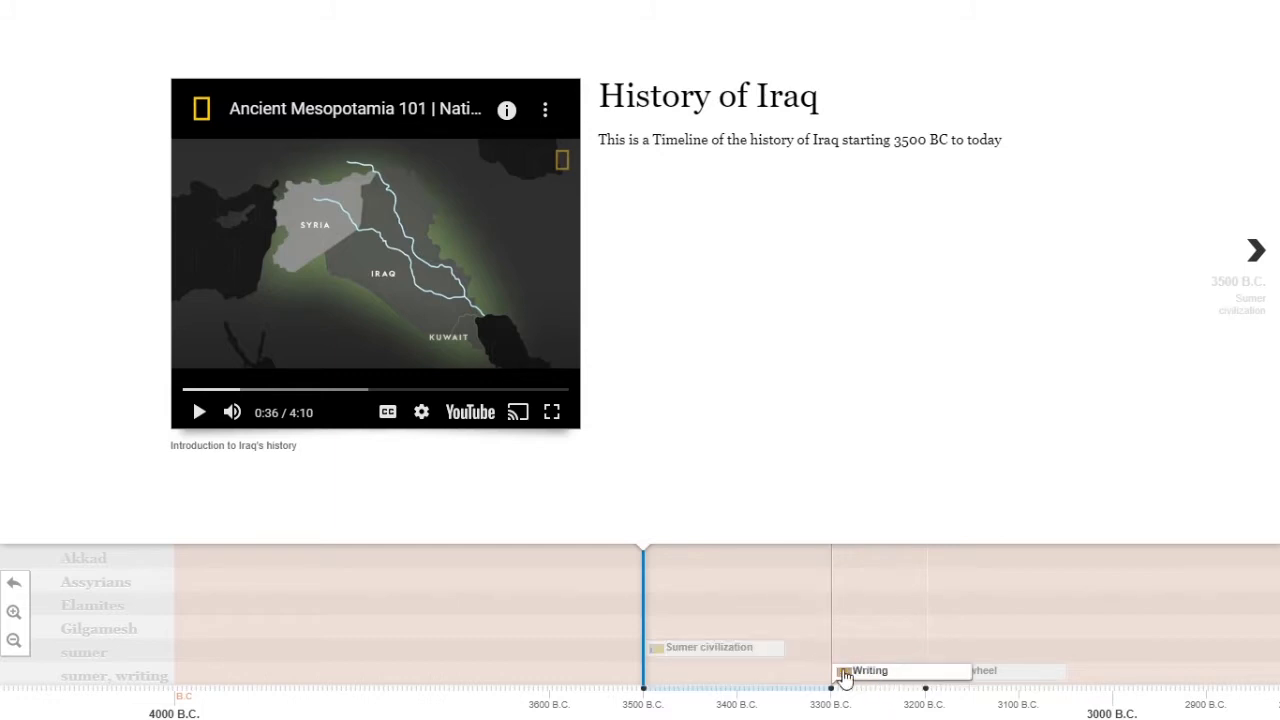
# Go to the Sumer civilization event and examine its title, image caption, tag and description
pyautogui.click(1259, 252)
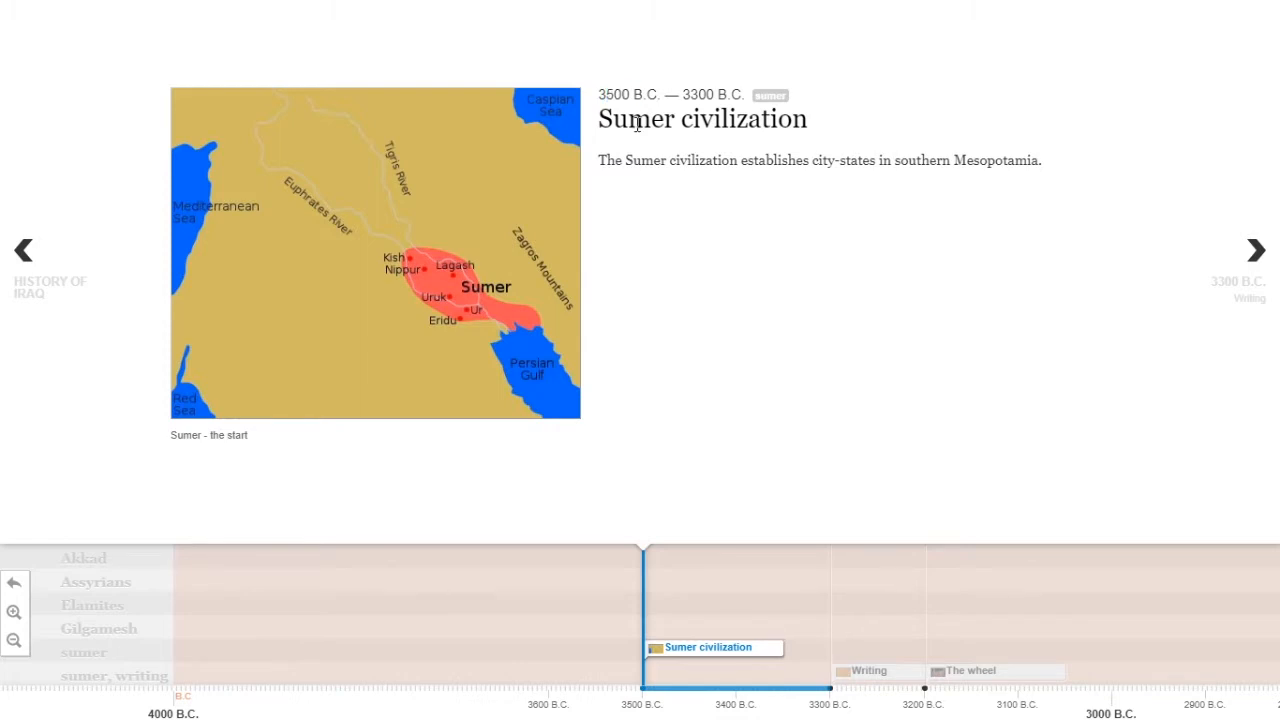
pyautogui.moveTo(604, 122); pyautogui.dragTo(820, 131)
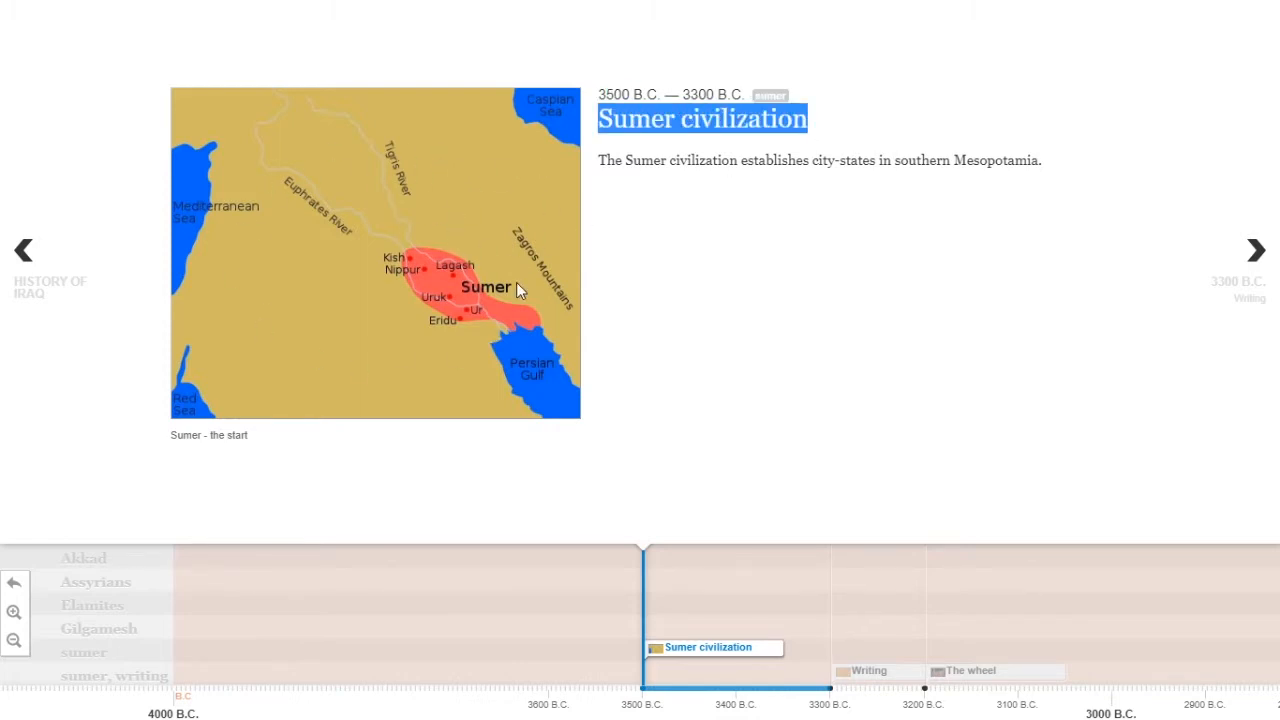
pyautogui.moveTo(176, 436); pyautogui.dragTo(236, 440)
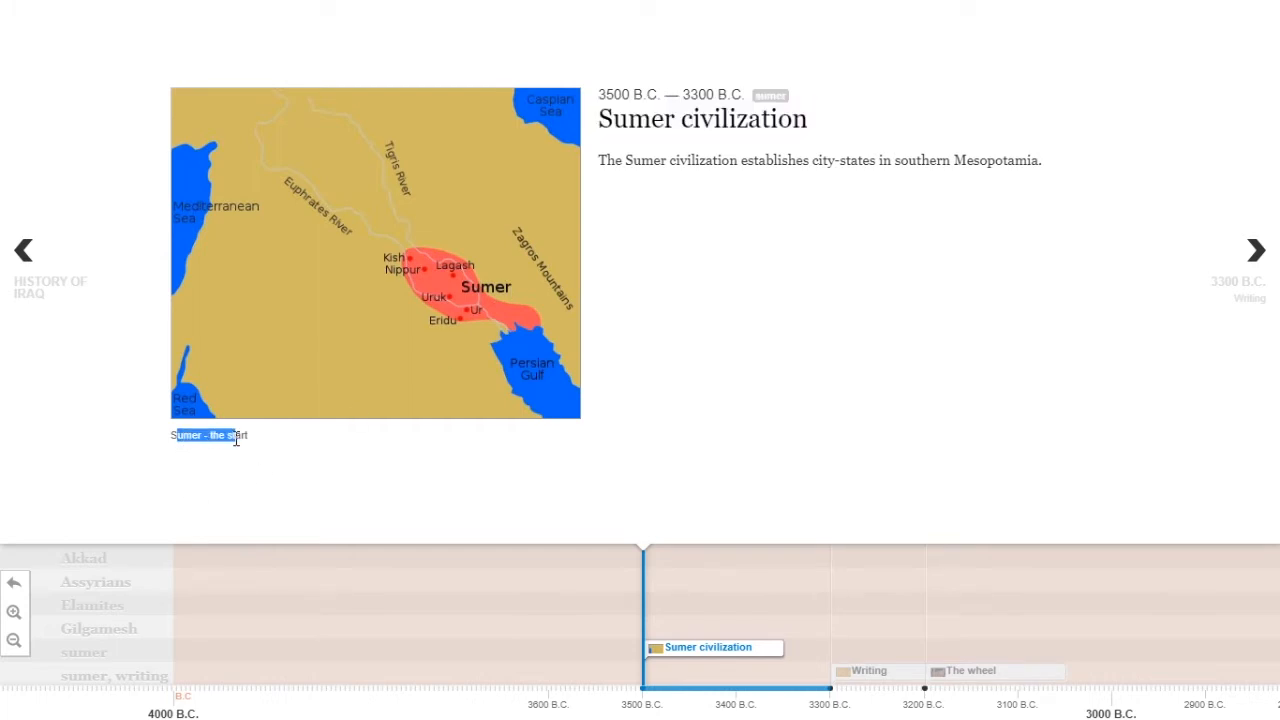
pyautogui.moveTo(761, 97); pyautogui.dragTo(784, 92)
pyautogui.moveTo(610, 118); pyautogui.dragTo(778, 118)
pyautogui.moveTo(623, 160); pyautogui.dragTo(863, 160)
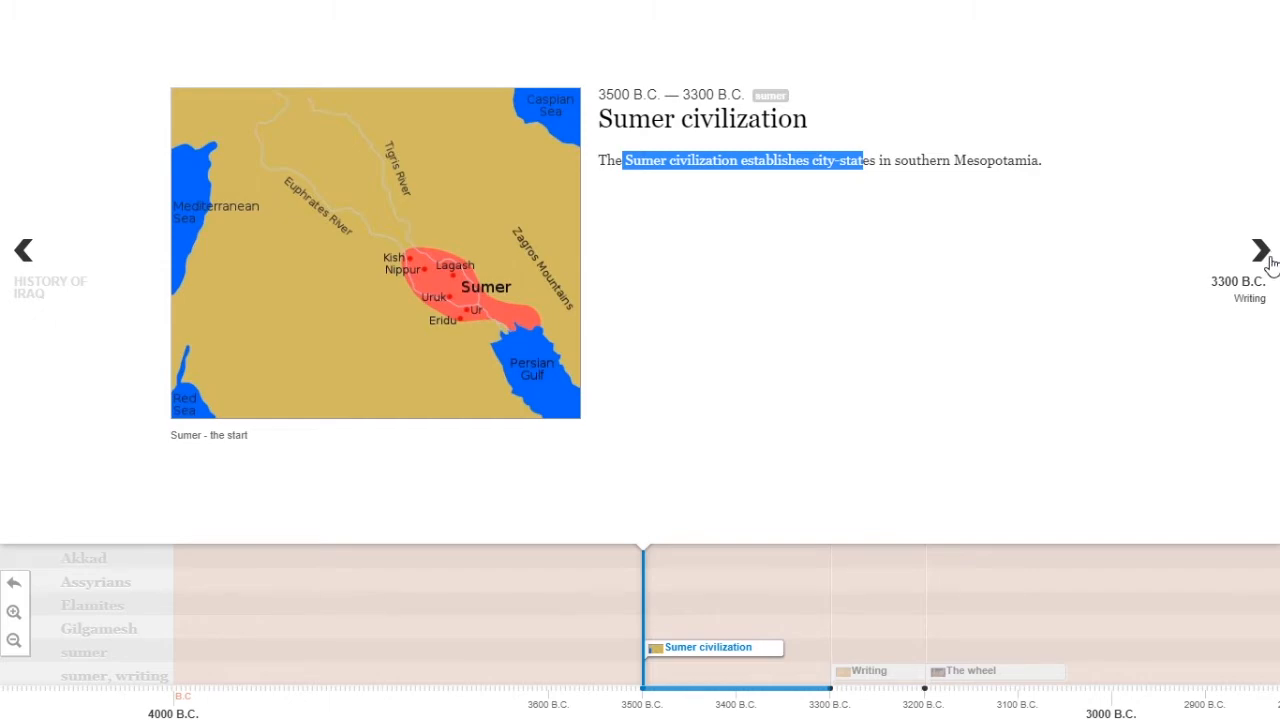
# Page forward through the ancient events from Writing to Nineveh, and go back to the Iron event
pyautogui.click(1264, 256)
pyautogui.click(1264, 256)
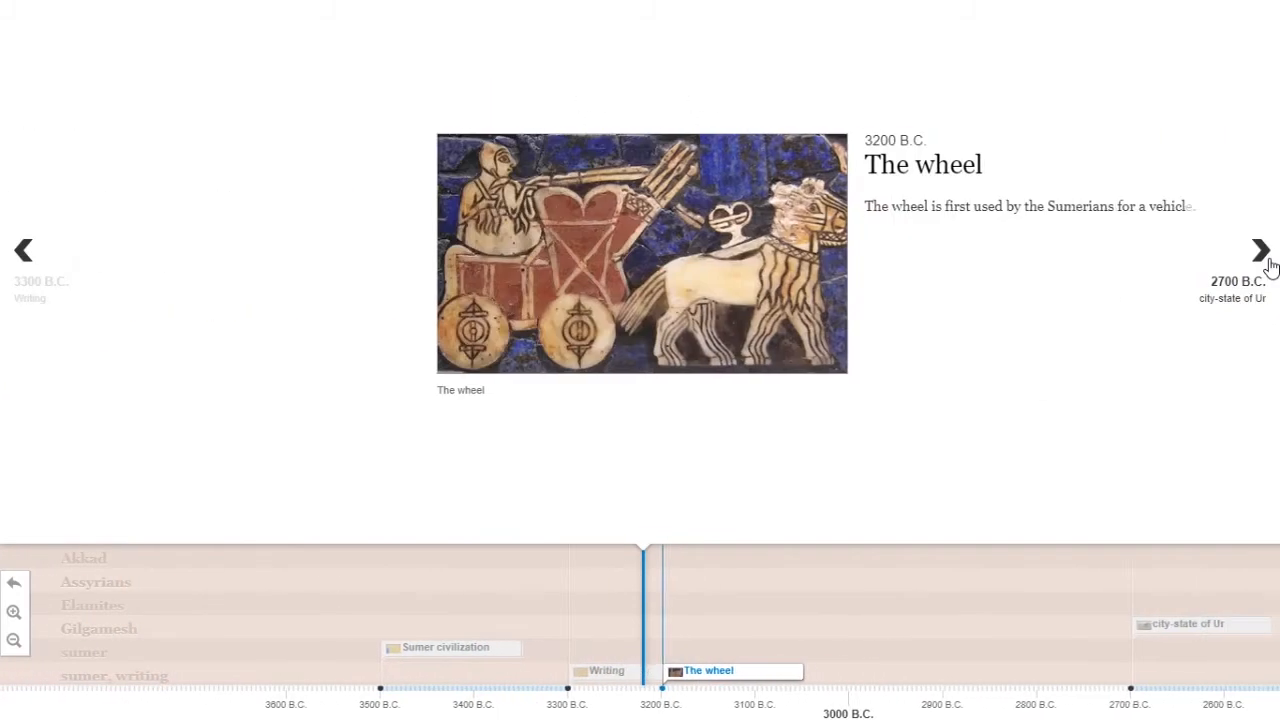
pyautogui.click(1266, 262)
pyautogui.click(1266, 262)
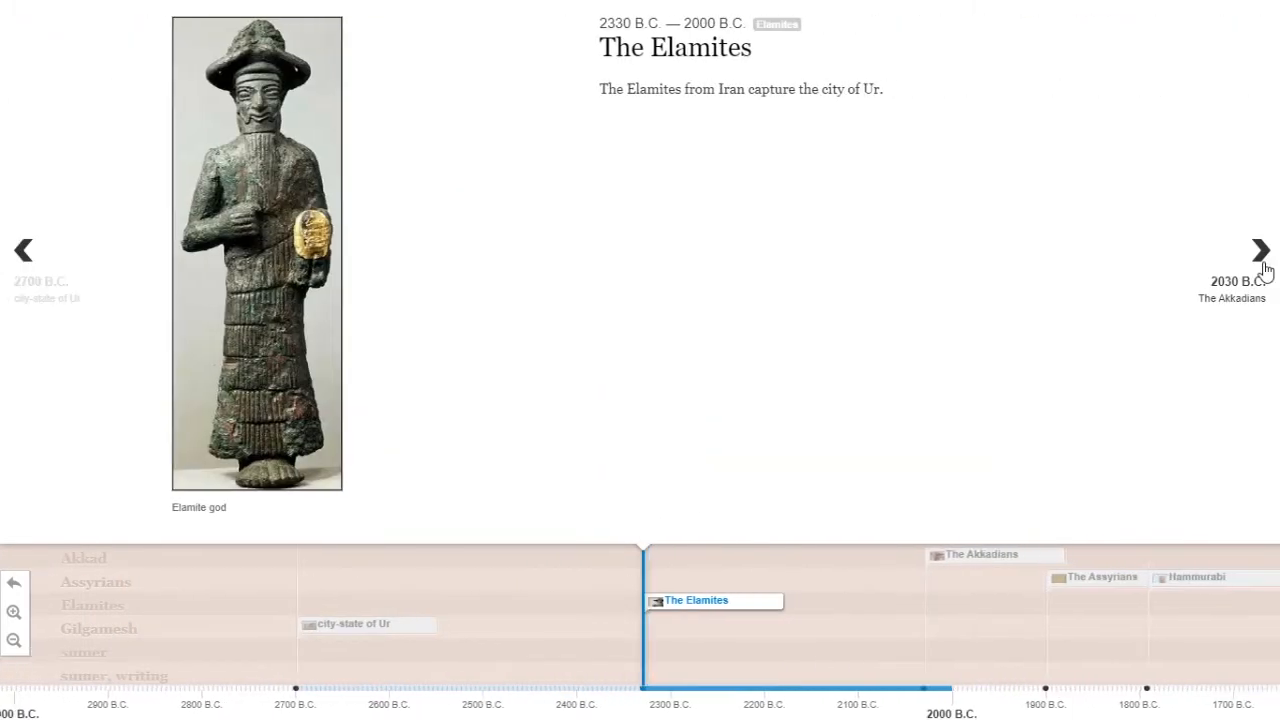
pyautogui.click(1264, 266)
pyautogui.click(1264, 266)
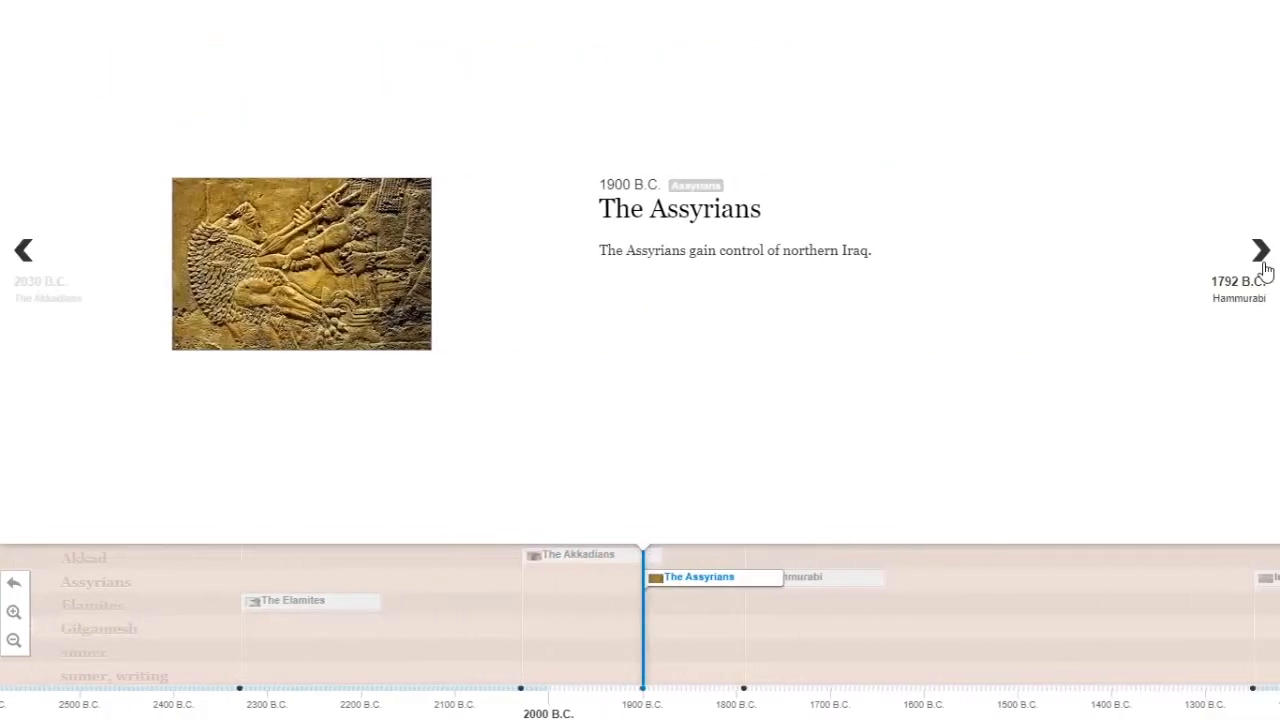
pyautogui.click(1264, 266)
pyautogui.click(1264, 266)
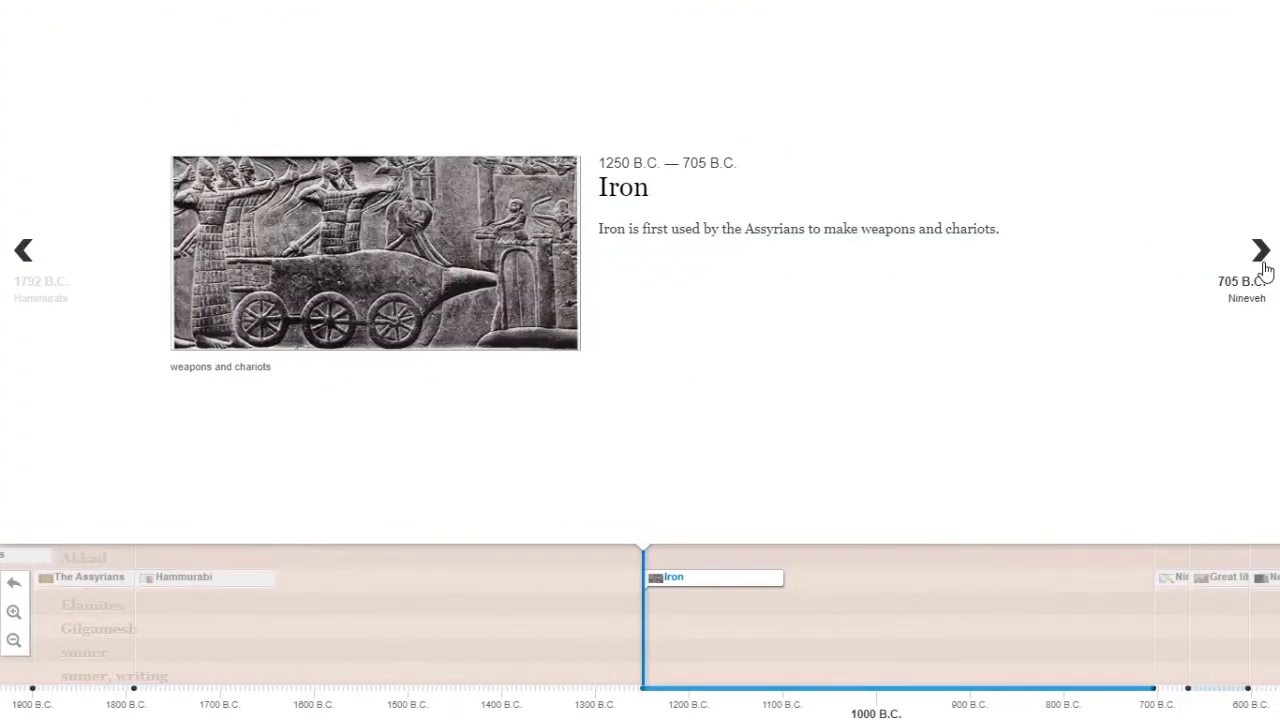
pyautogui.click(1265, 272)
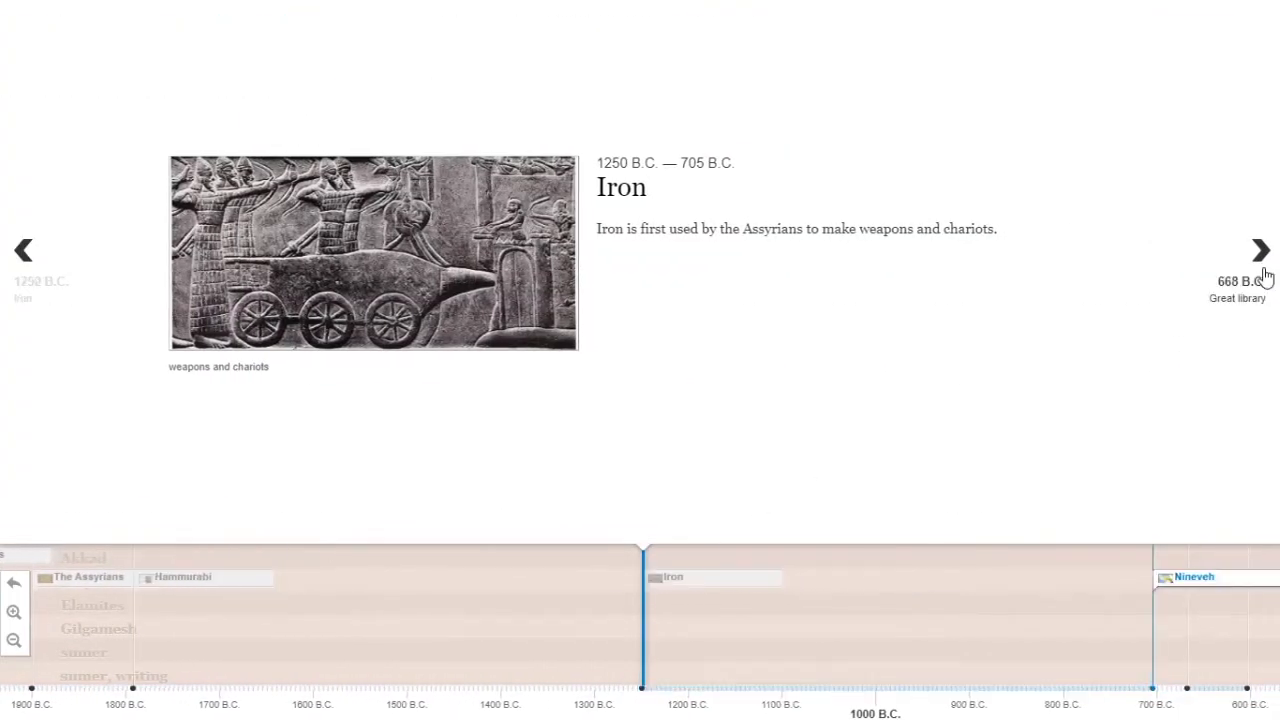
pyautogui.click(18, 254)
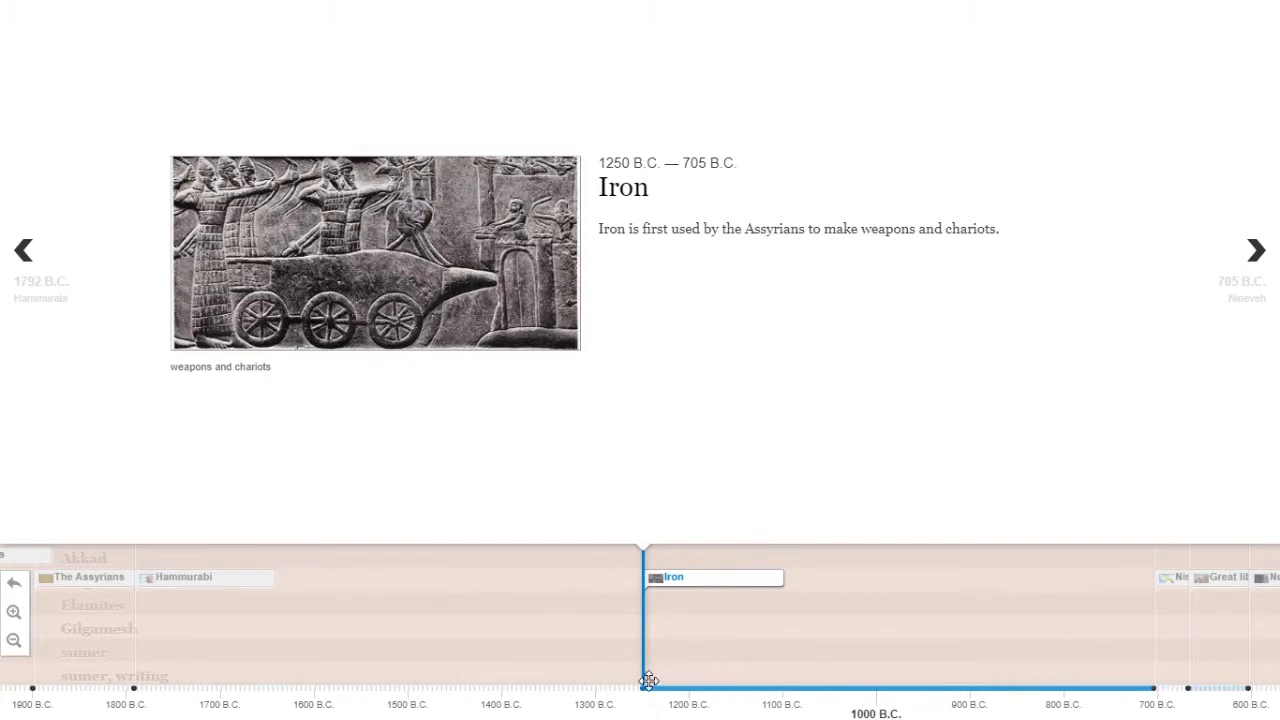
# Advance through the events following Iron, from Nineveh to The Parthian Empire
pyautogui.click(1256, 279)
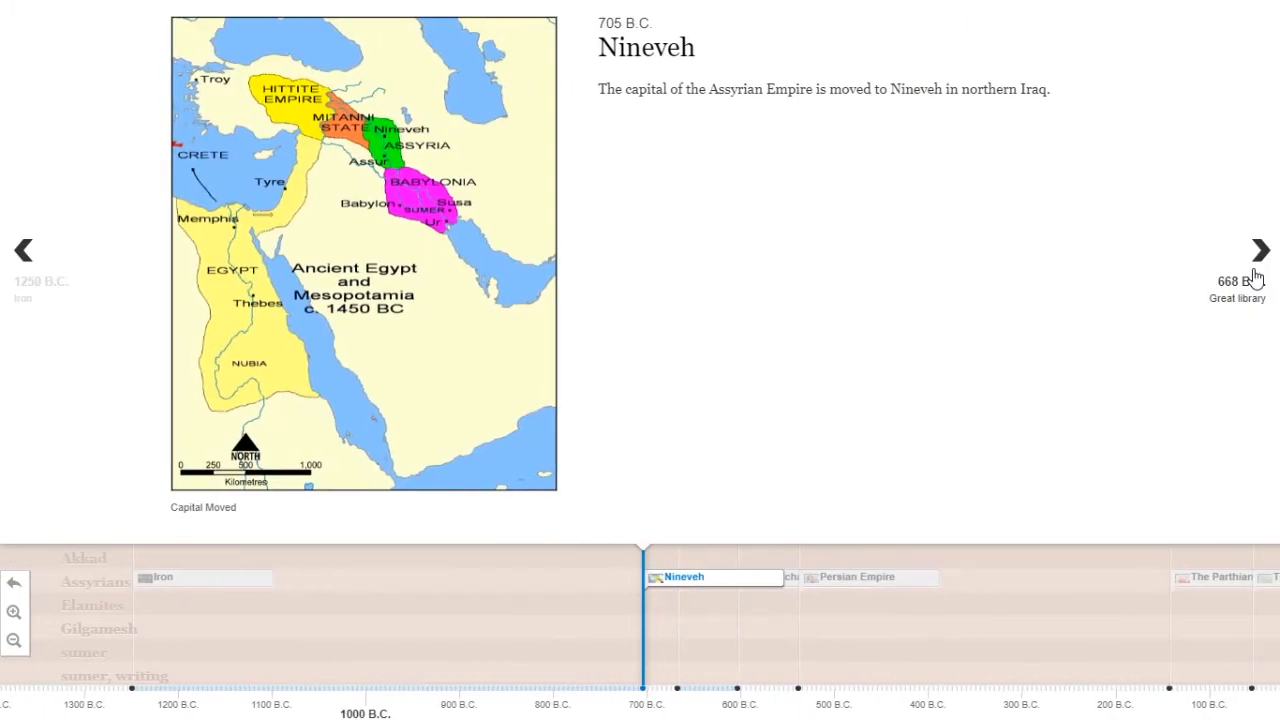
pyautogui.click(1256, 279)
pyautogui.click(1256, 279)
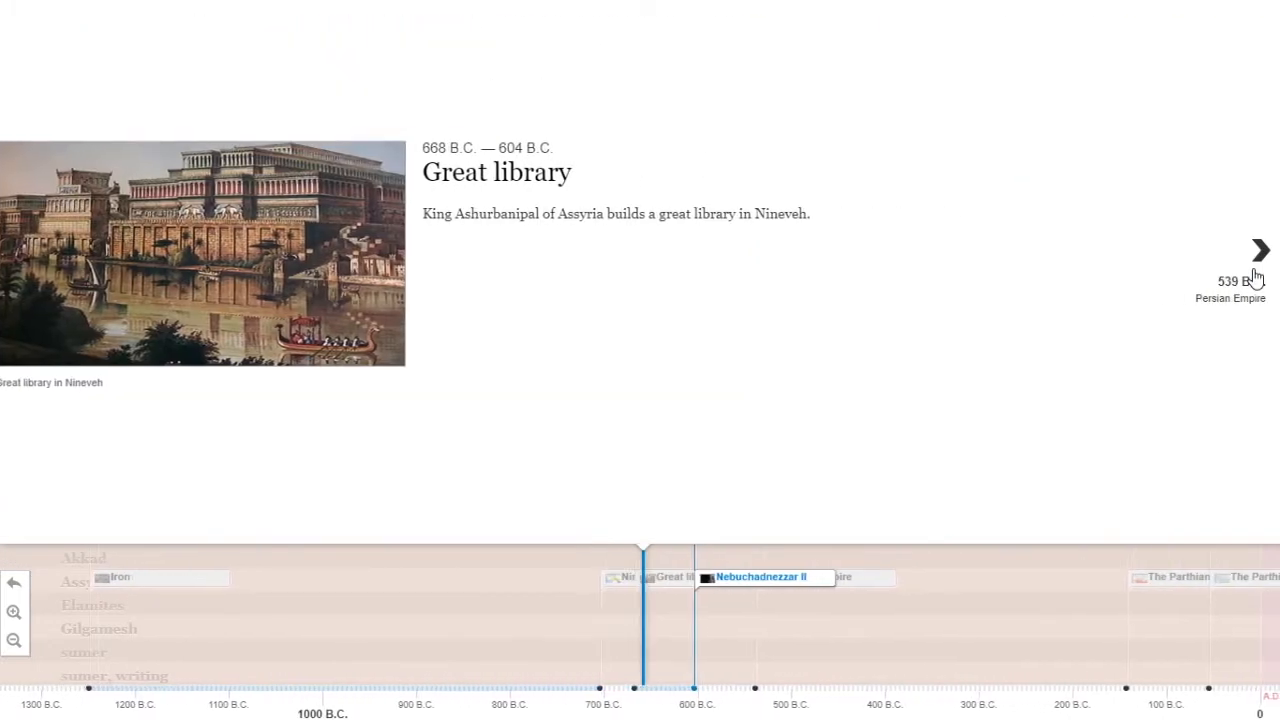
pyautogui.click(1256, 279)
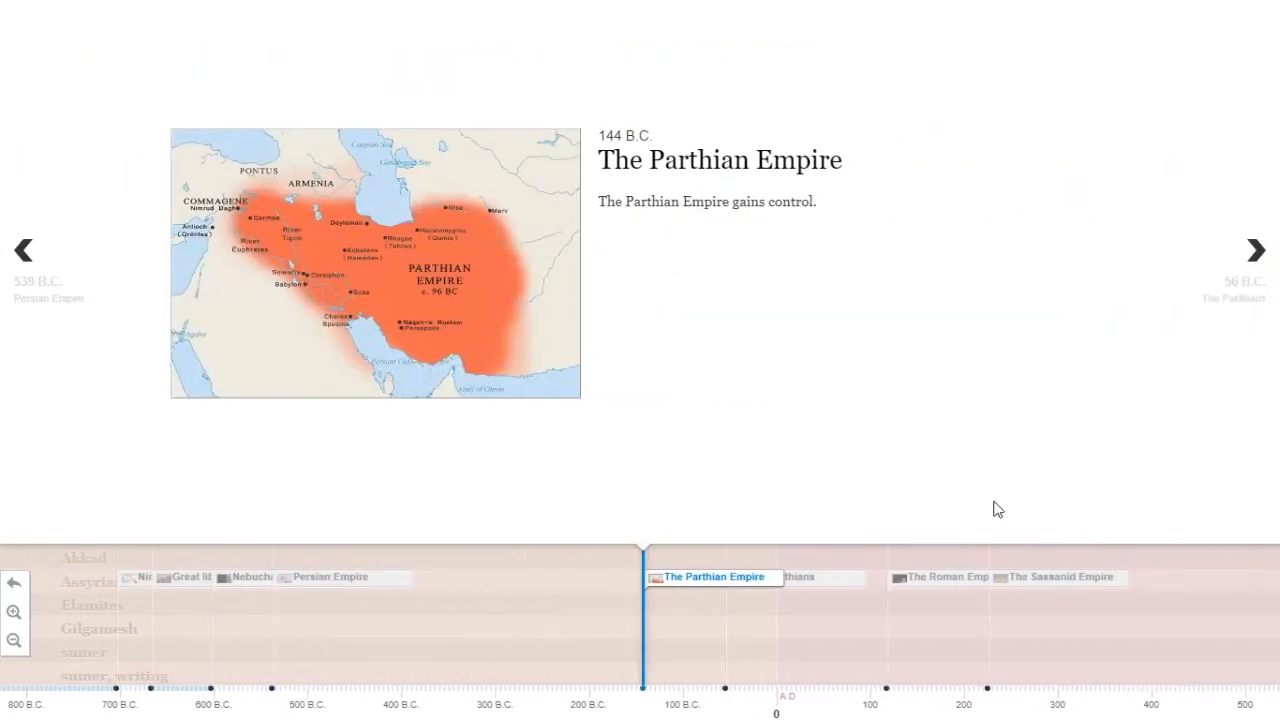
# Move along the timeline to the modern era and view the Ottoman Empire and British mandate events
pyautogui.scroll(-20, 916, 601)
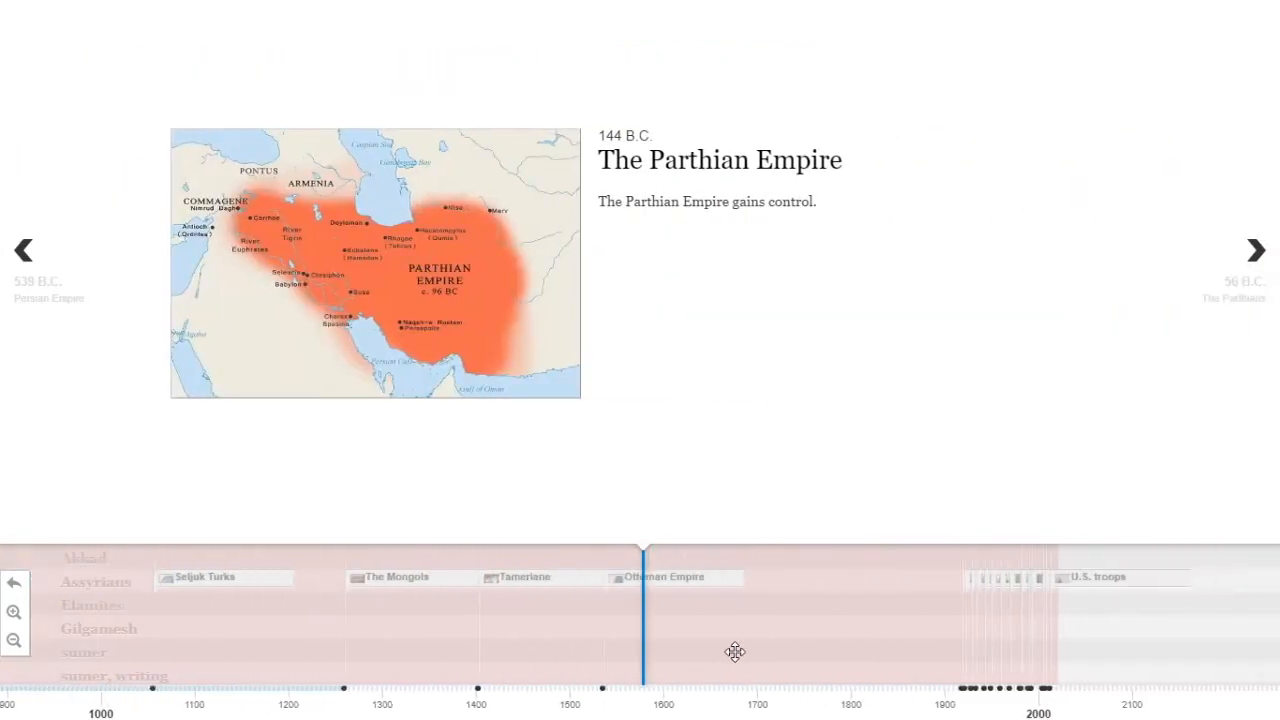
pyautogui.click(463, 591)
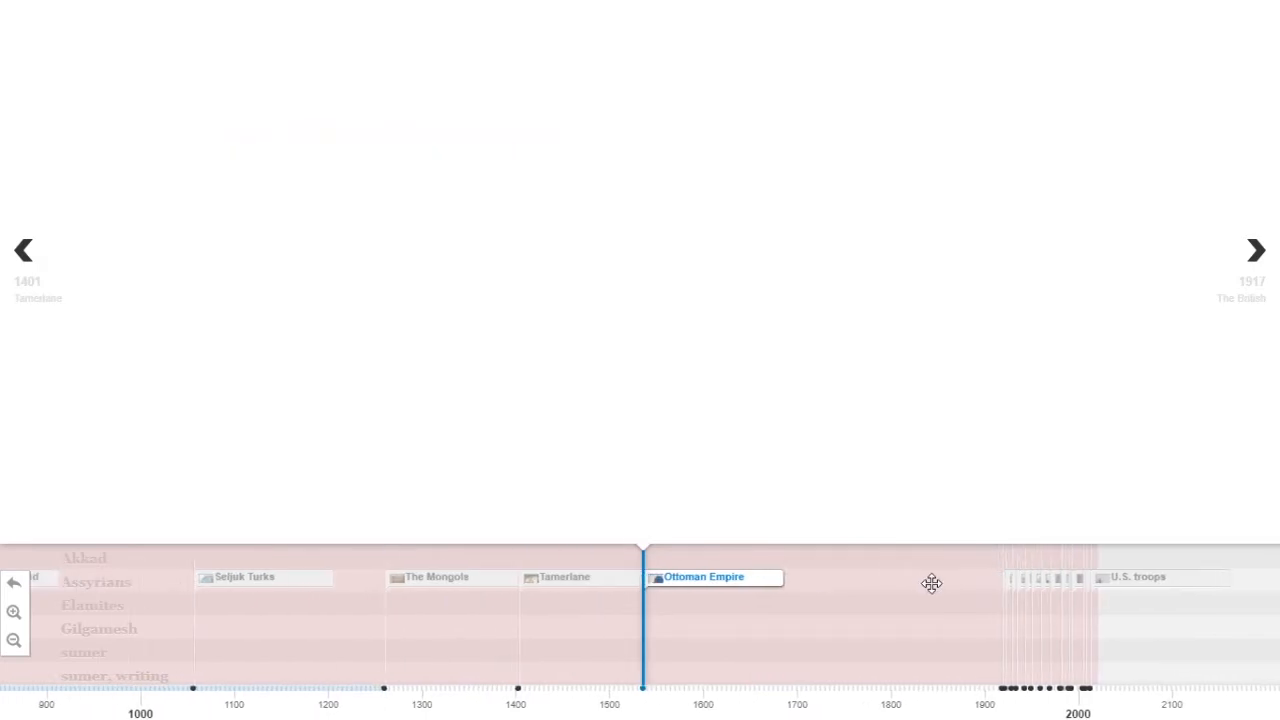
pyautogui.click(1009, 590)
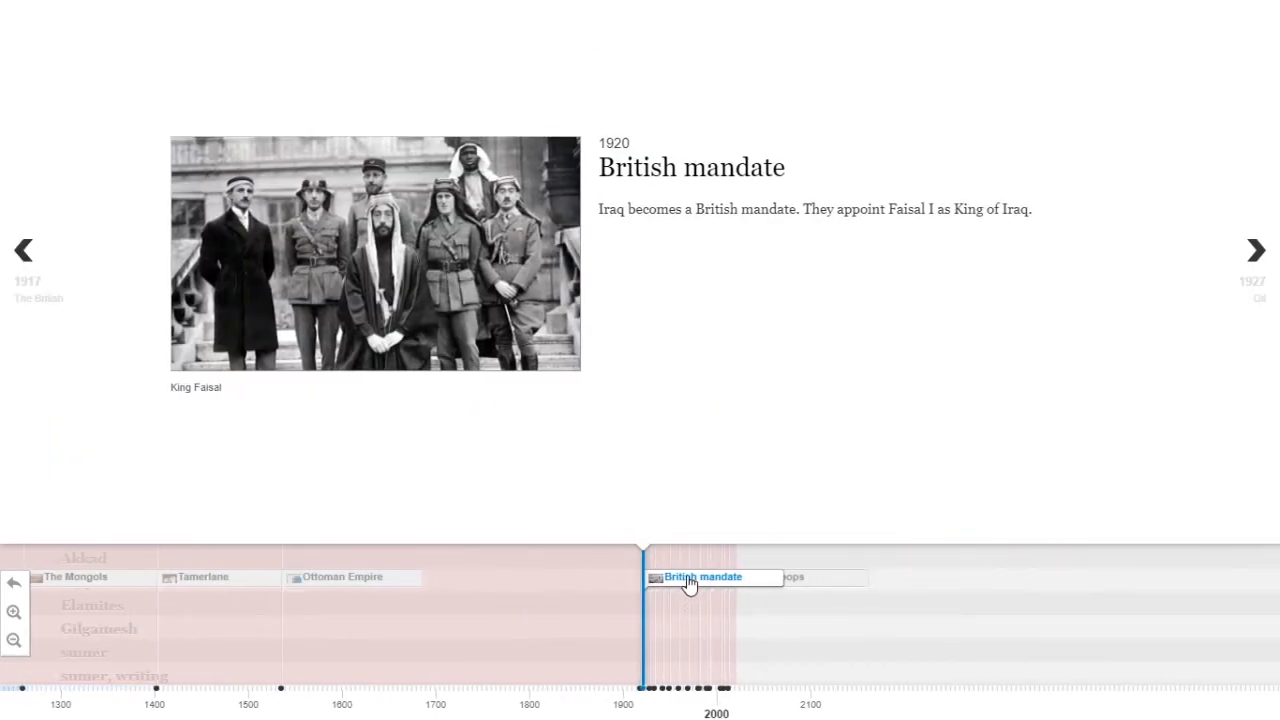
# Expand the timeline until the crowded 20th-century events are spread apart, and view the 1917 event The British
pyautogui.click(13, 612)
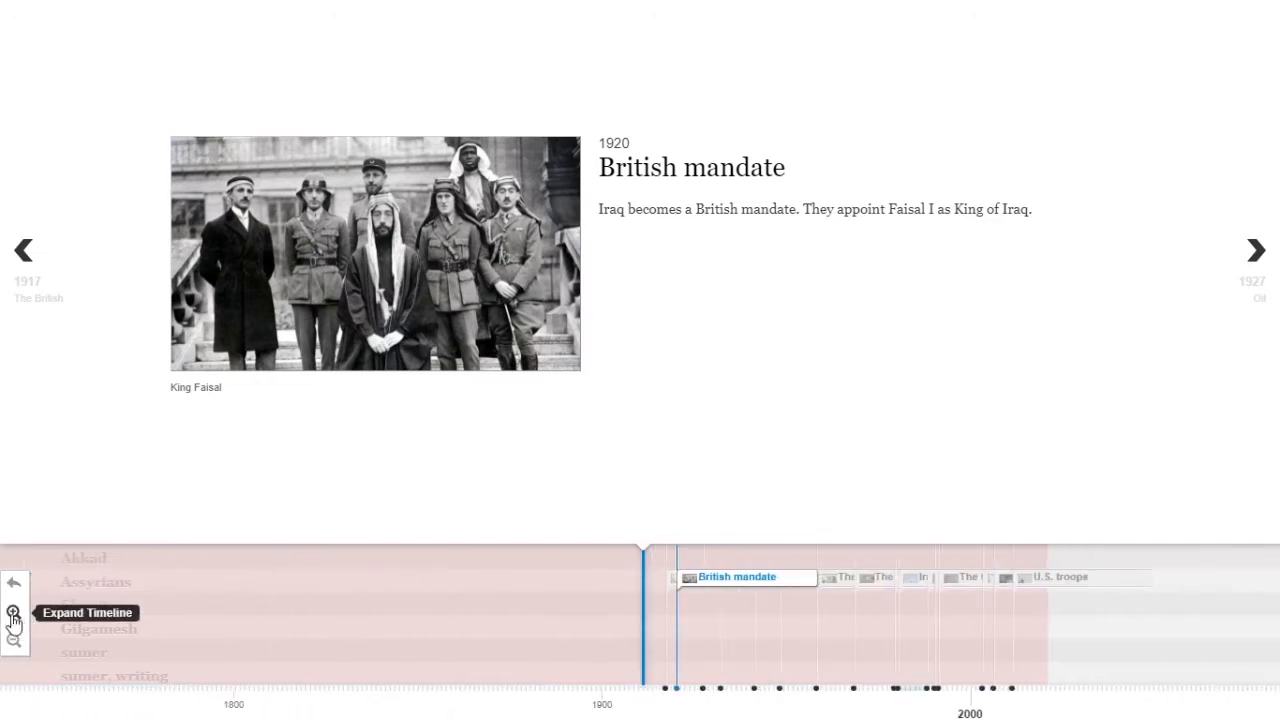
pyautogui.click(13, 612)
pyautogui.click(13, 613)
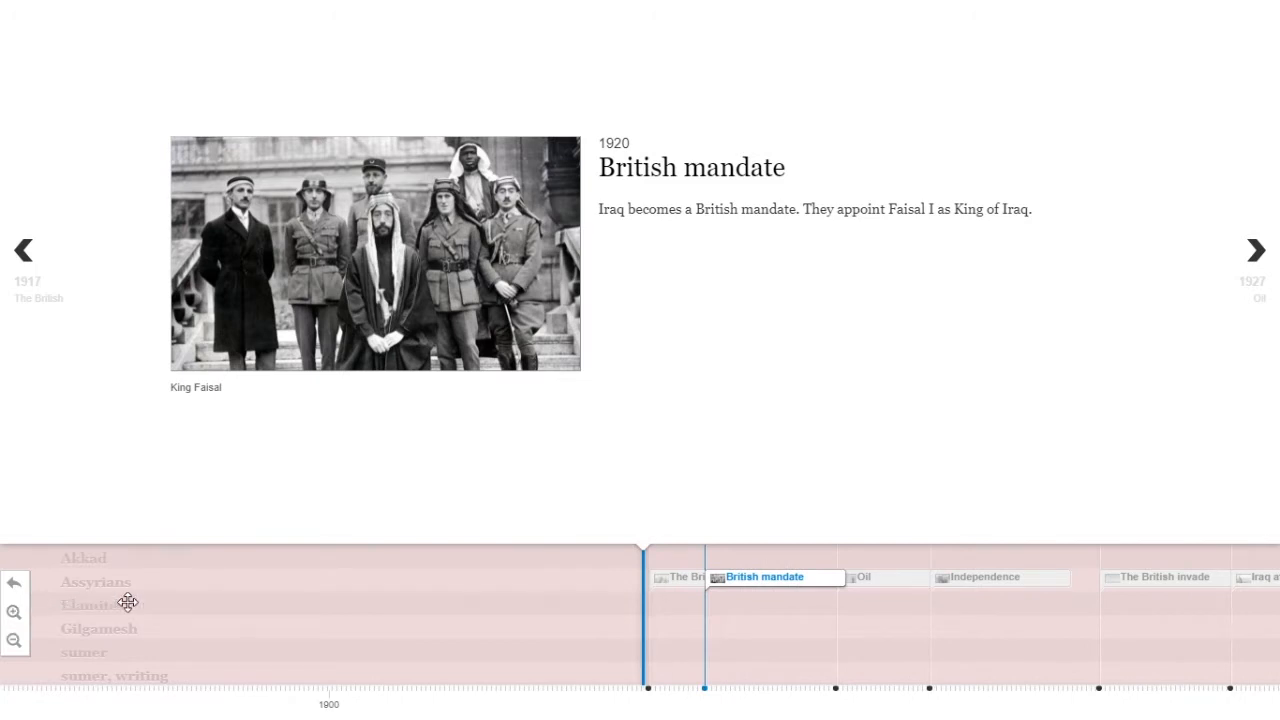
pyautogui.click(667, 584)
# Advance event by event from British mandate through Oil and Independence to the 1979 Saddam Hussein event
pyautogui.click(1248, 270)
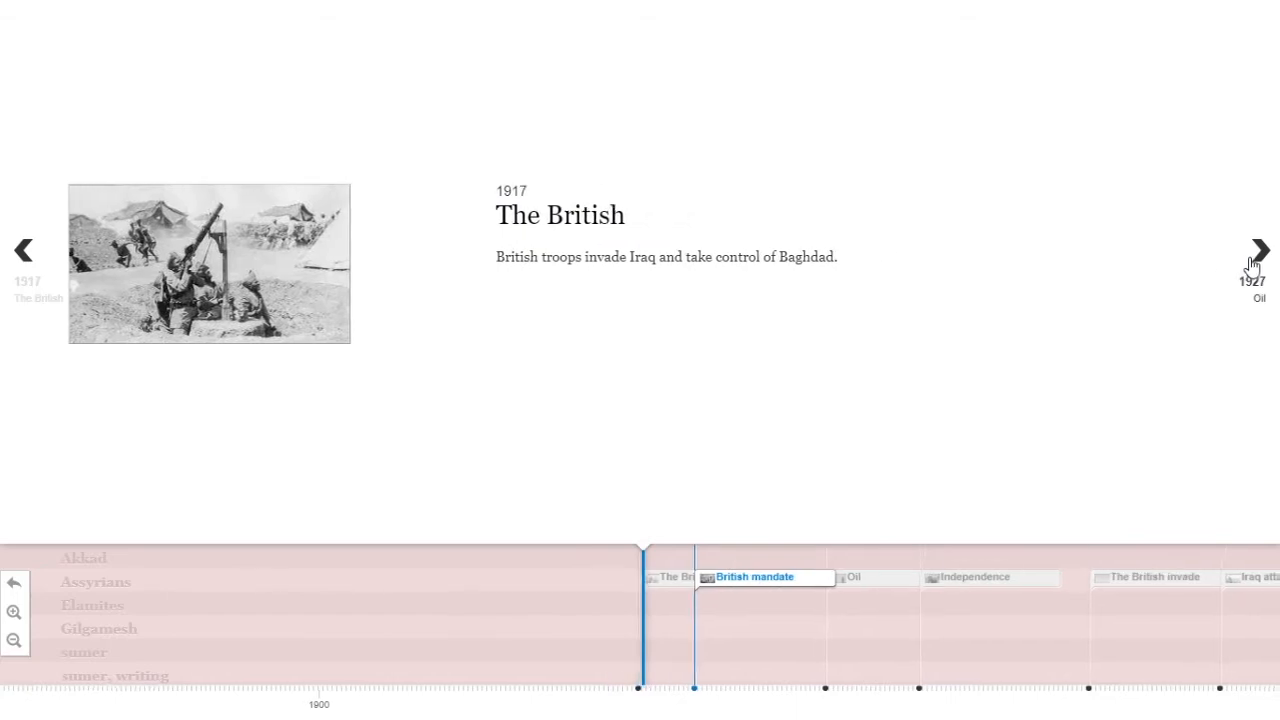
pyautogui.click(1261, 252)
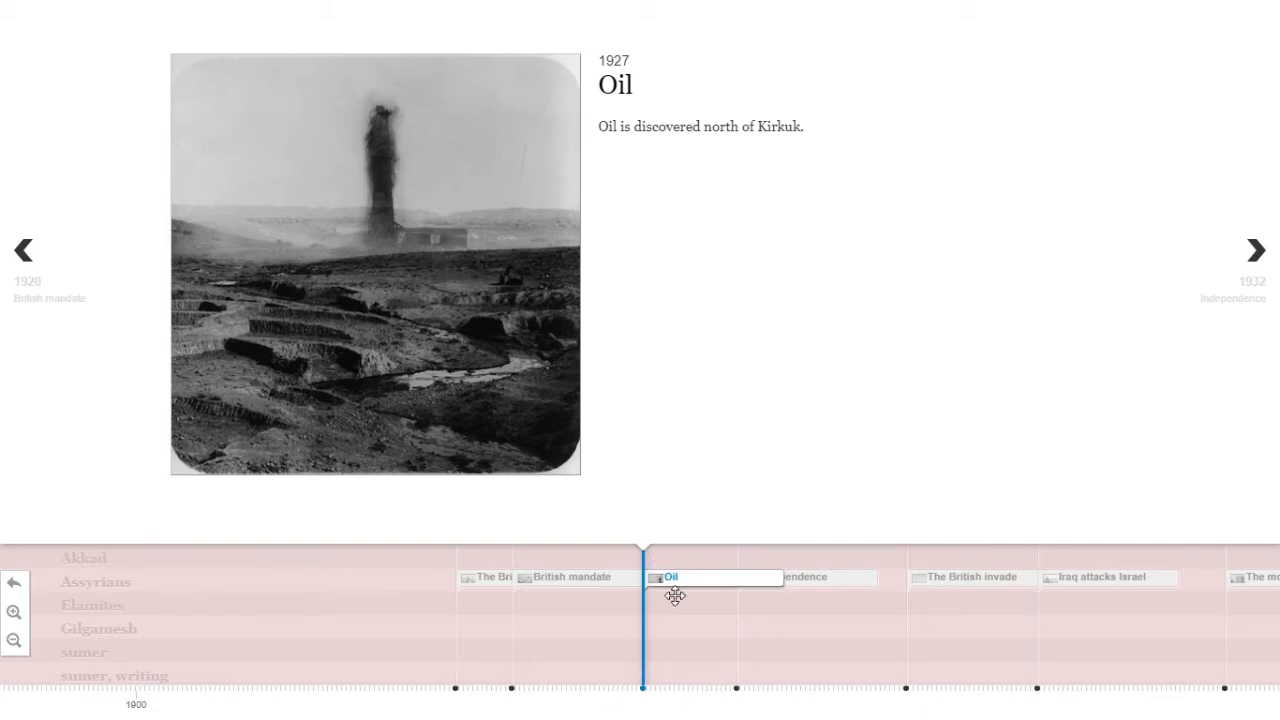
pyautogui.click(1258, 250)
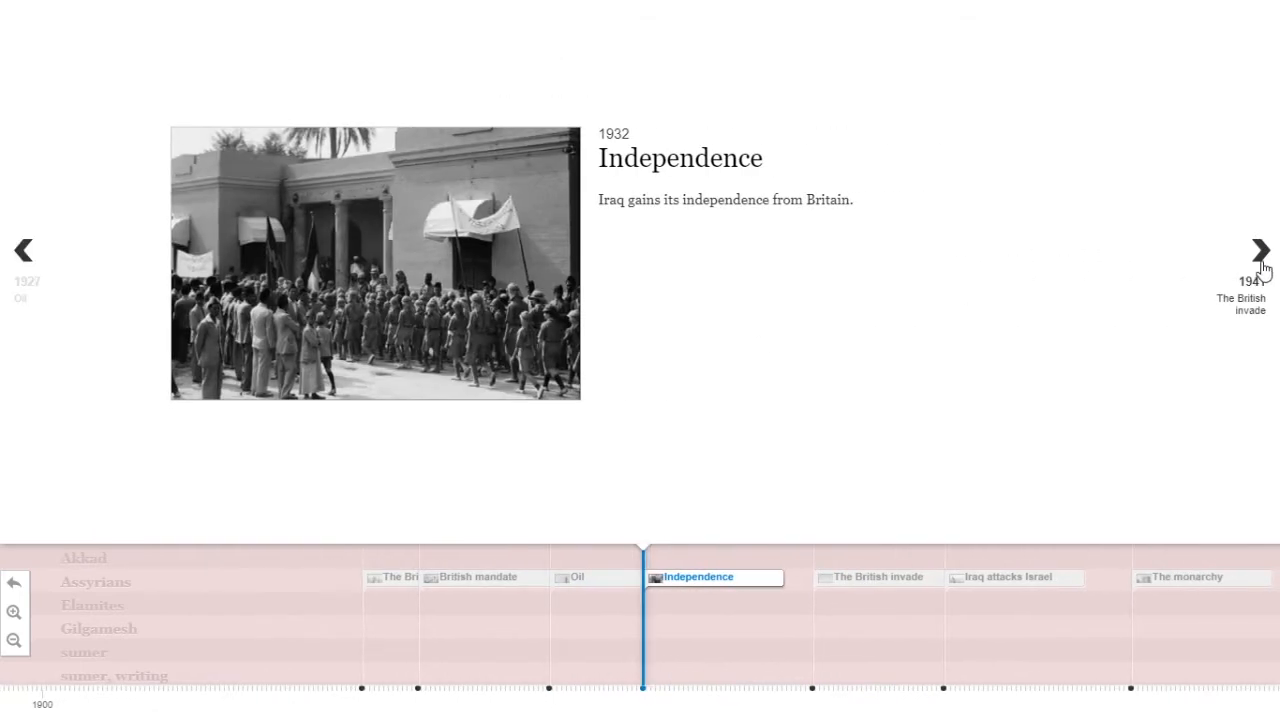
pyautogui.click(1261, 262)
pyautogui.click(1261, 262)
pyautogui.click(1262, 264)
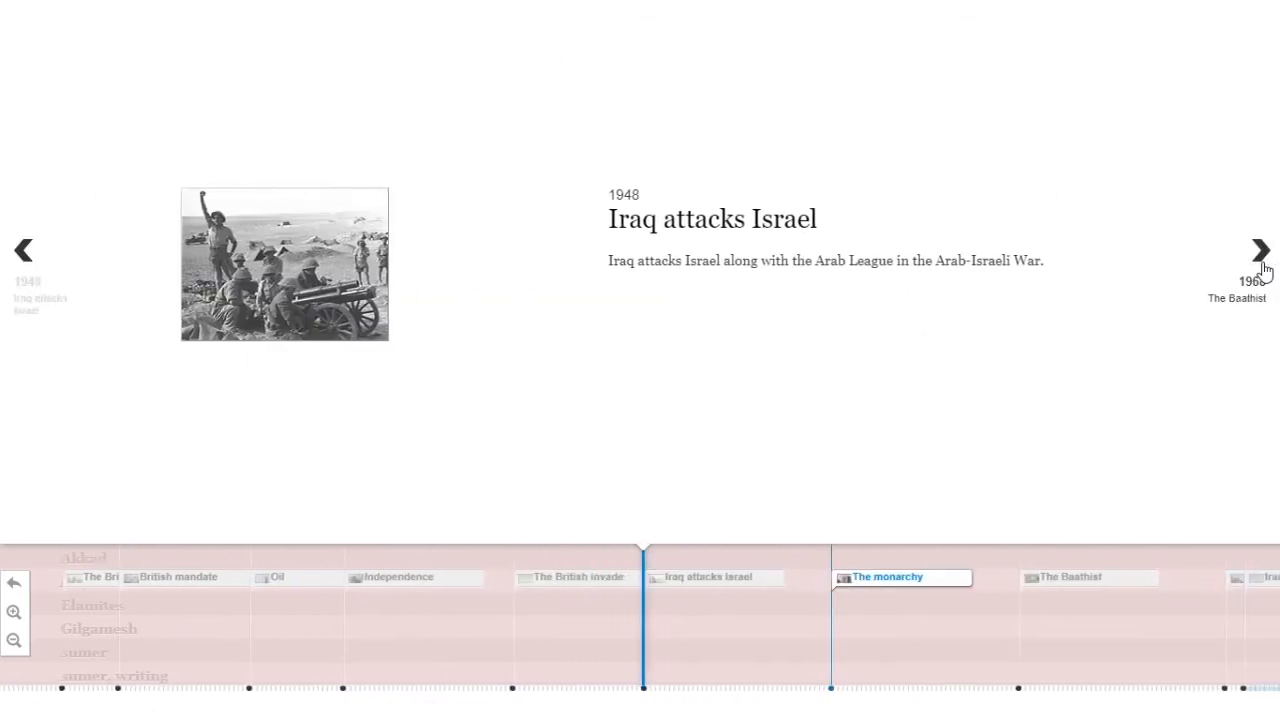
pyautogui.click(1261, 252)
pyautogui.click(1261, 252)
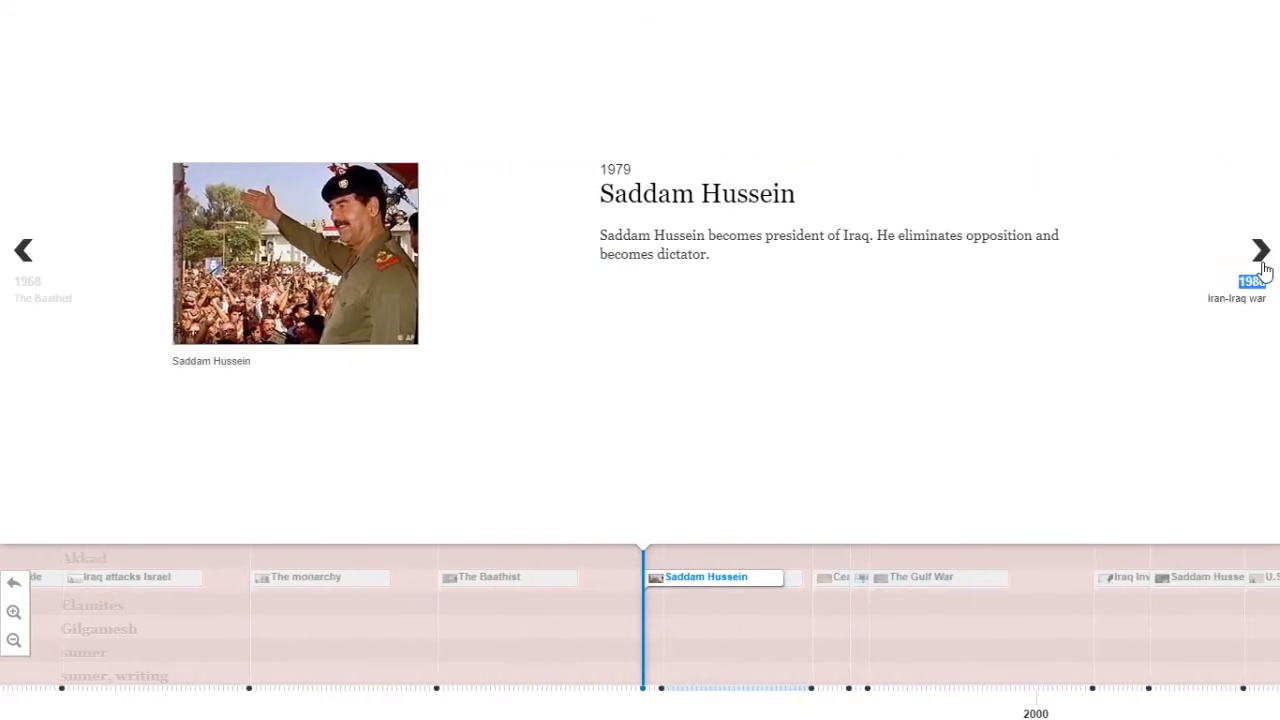
# Advance event by event from Saddam Hussein through Iran-Iraq war and Kuwait to the 2011 U.S. troops event
pyautogui.click(1262, 264)
pyautogui.click(1262, 264)
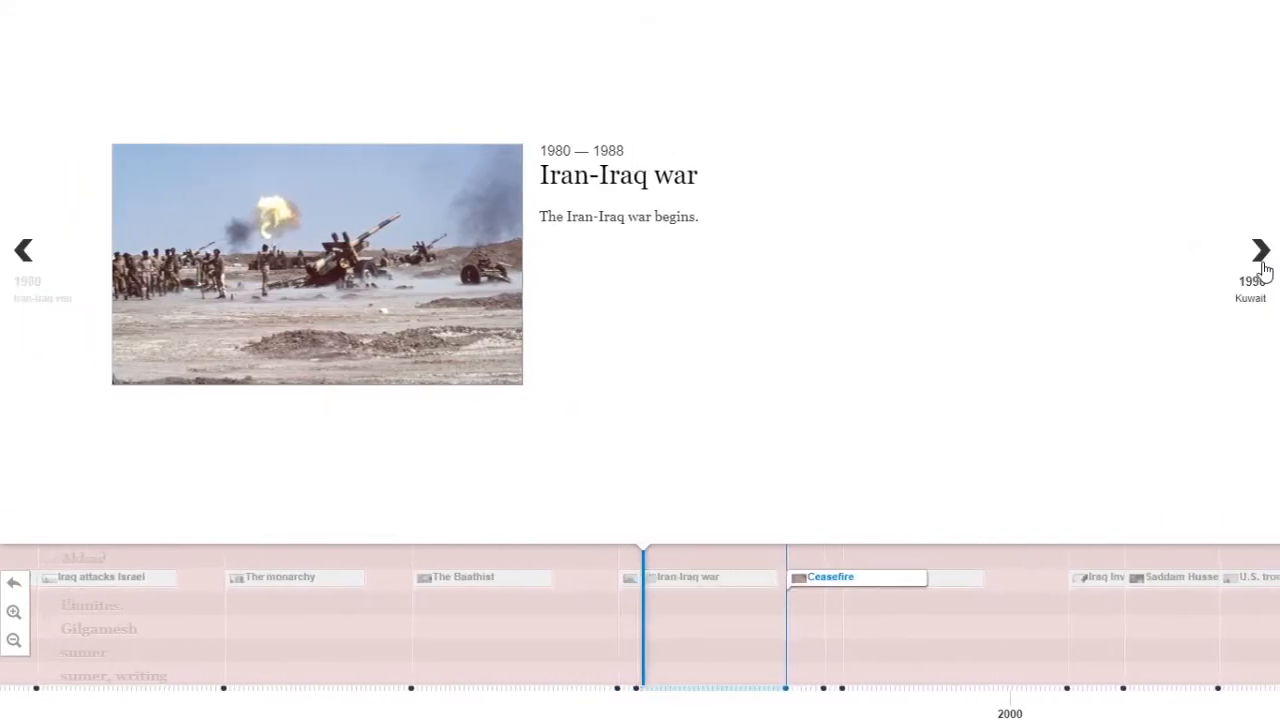
pyautogui.click(1262, 264)
pyautogui.click(1262, 264)
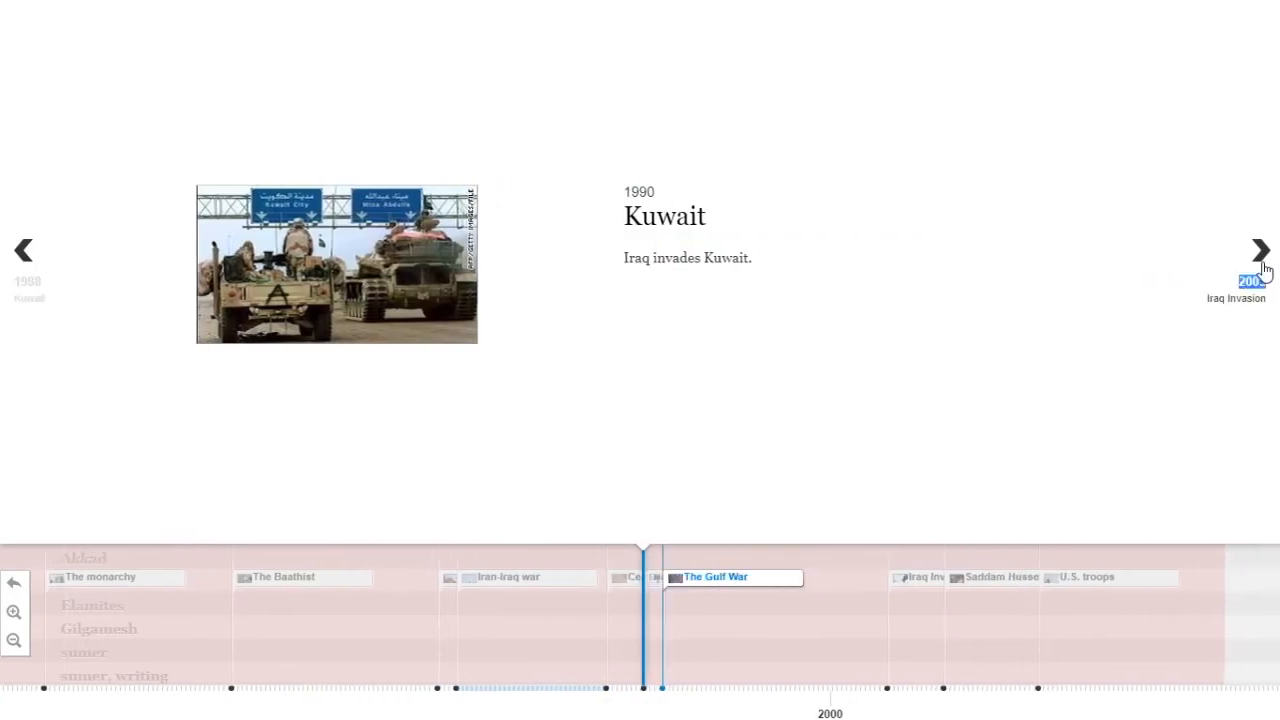
pyautogui.click(1262, 264)
pyautogui.click(1262, 264)
pyautogui.click(1262, 264)
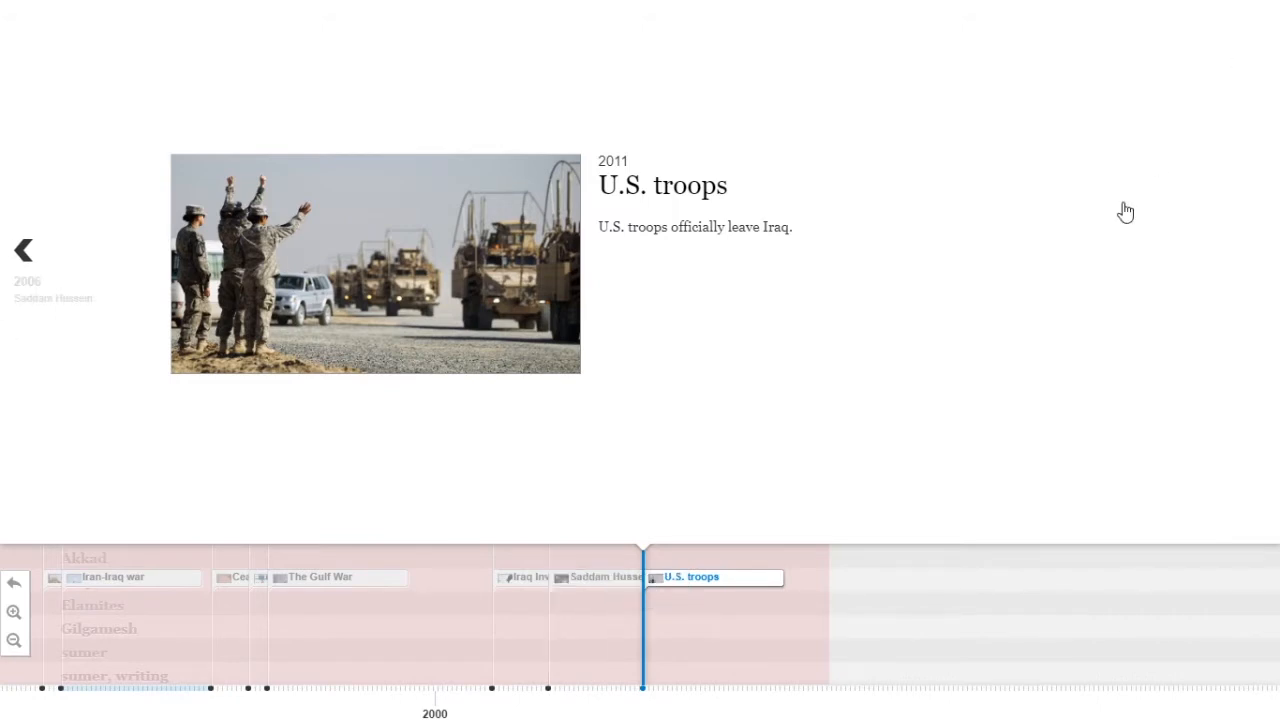
# Leave the full-screen view and return the timeline in the post to its beginning
pyautogui.press('Escape')
pyautogui.scroll(-1, 503, 343)
pyautogui.scroll(1, 600, 343)
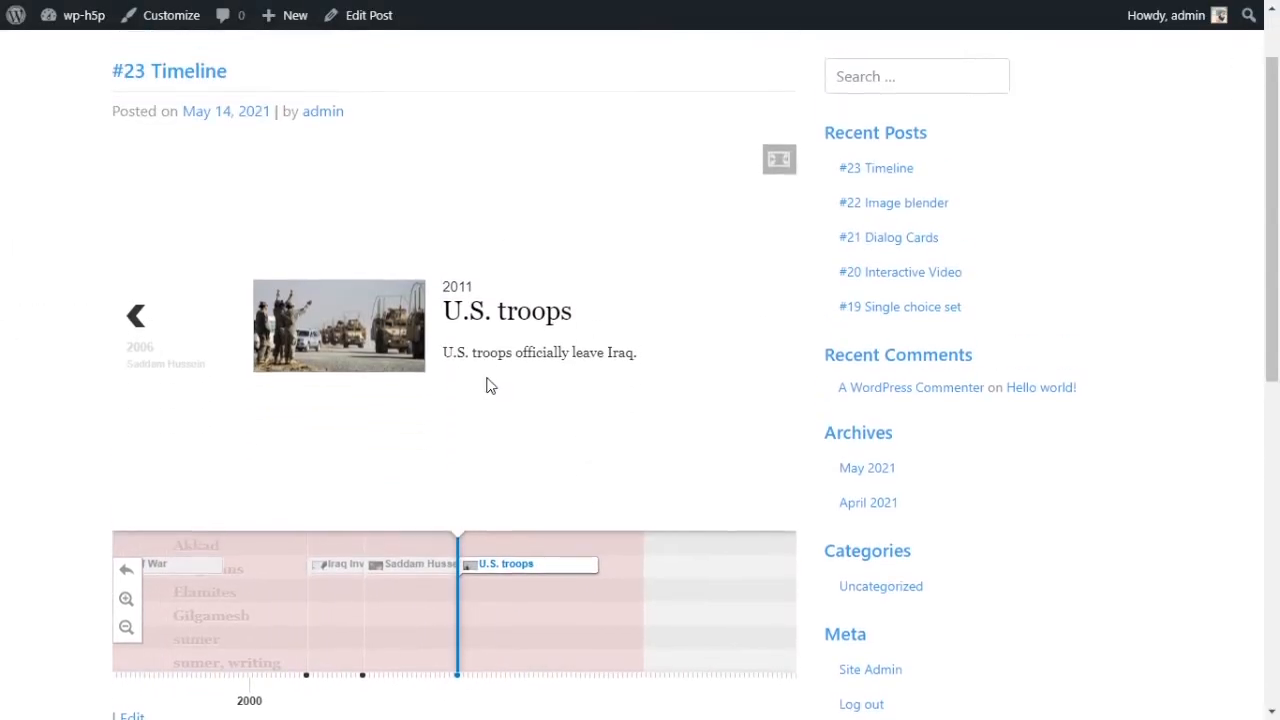
pyautogui.click(126, 569)
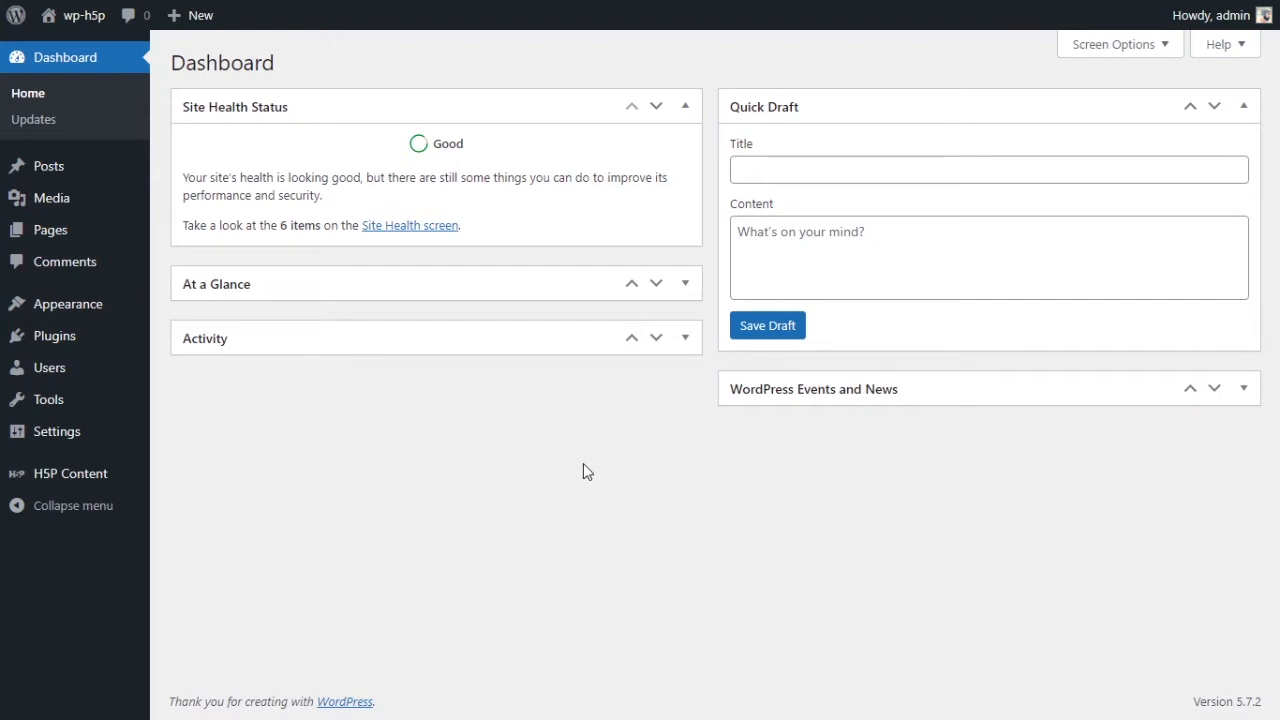
# Start a new H5P content item and choose Timeline as its content type
pyautogui.moveTo(52, 485)
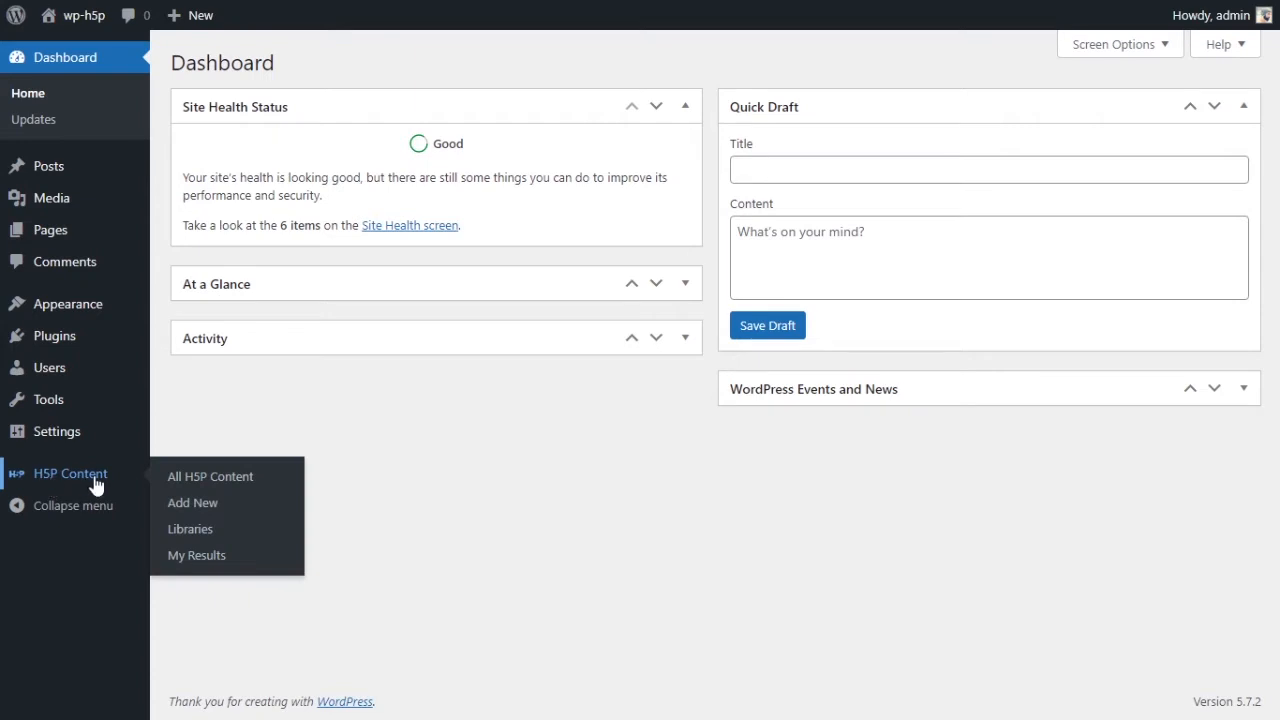
pyautogui.click(190, 504)
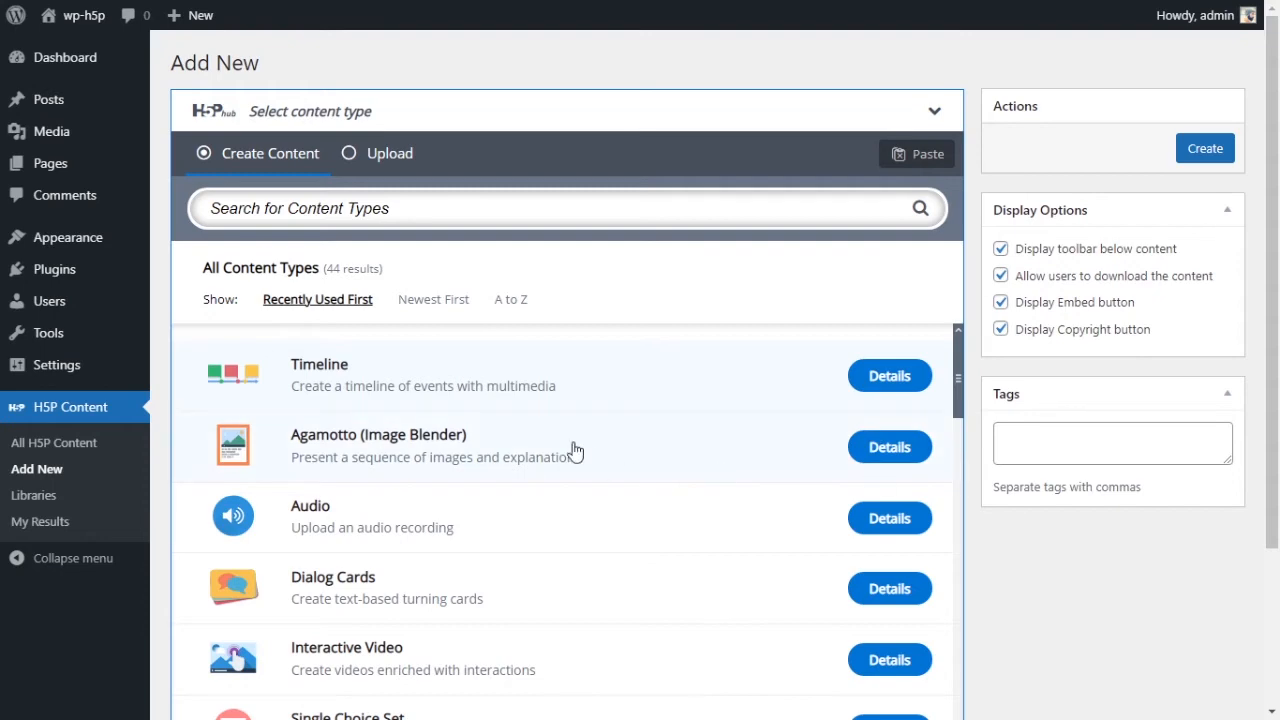
pyautogui.scroll(-12, 717, 423)
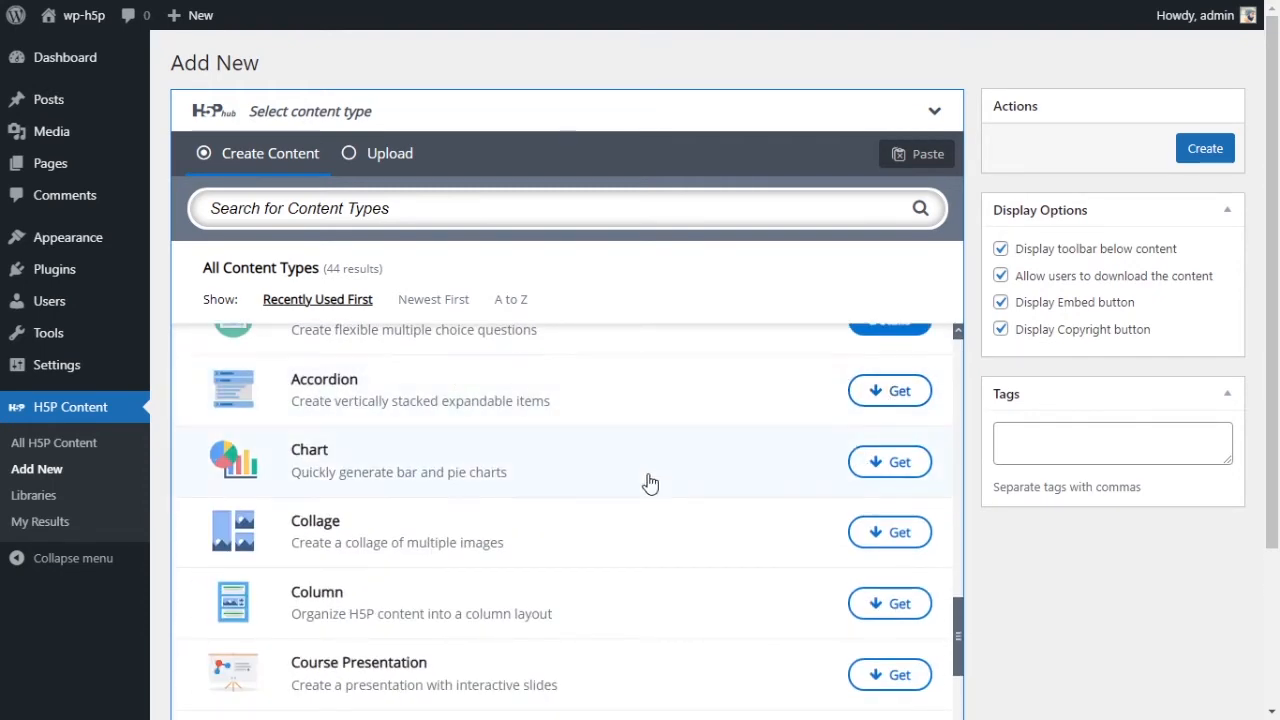
pyautogui.scroll(12, 640, 500)
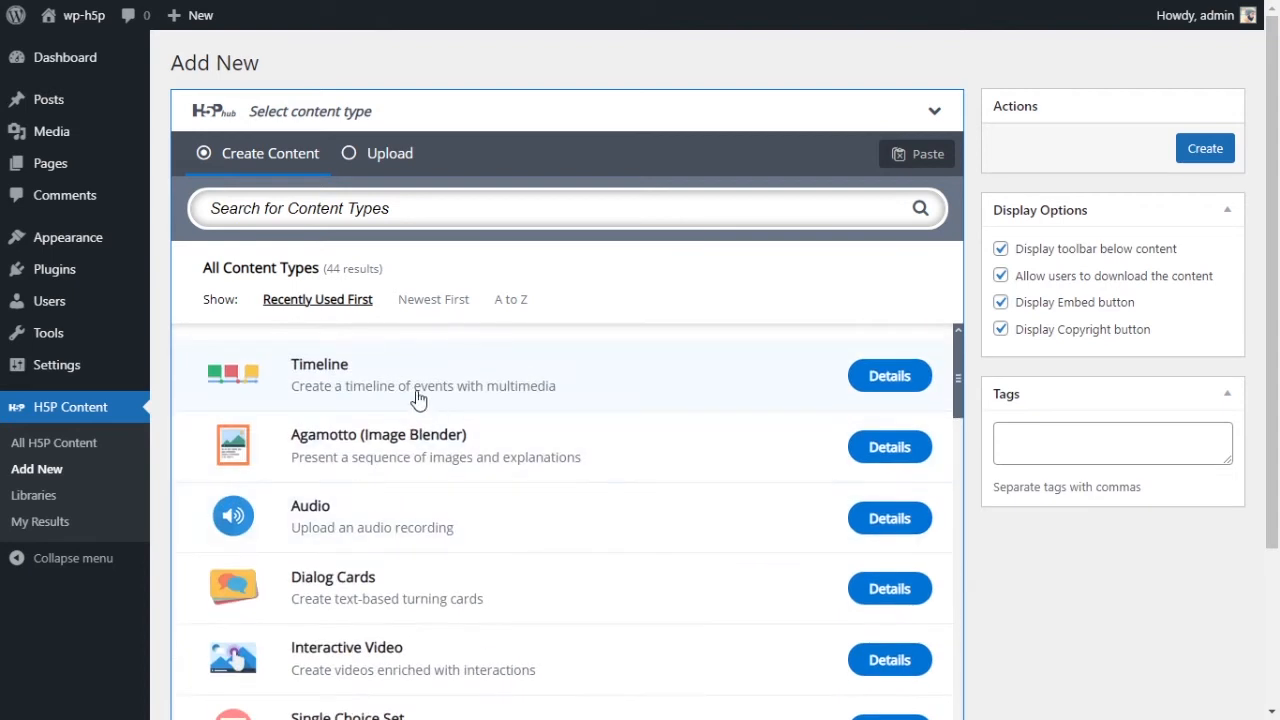
pyautogui.click(419, 397)
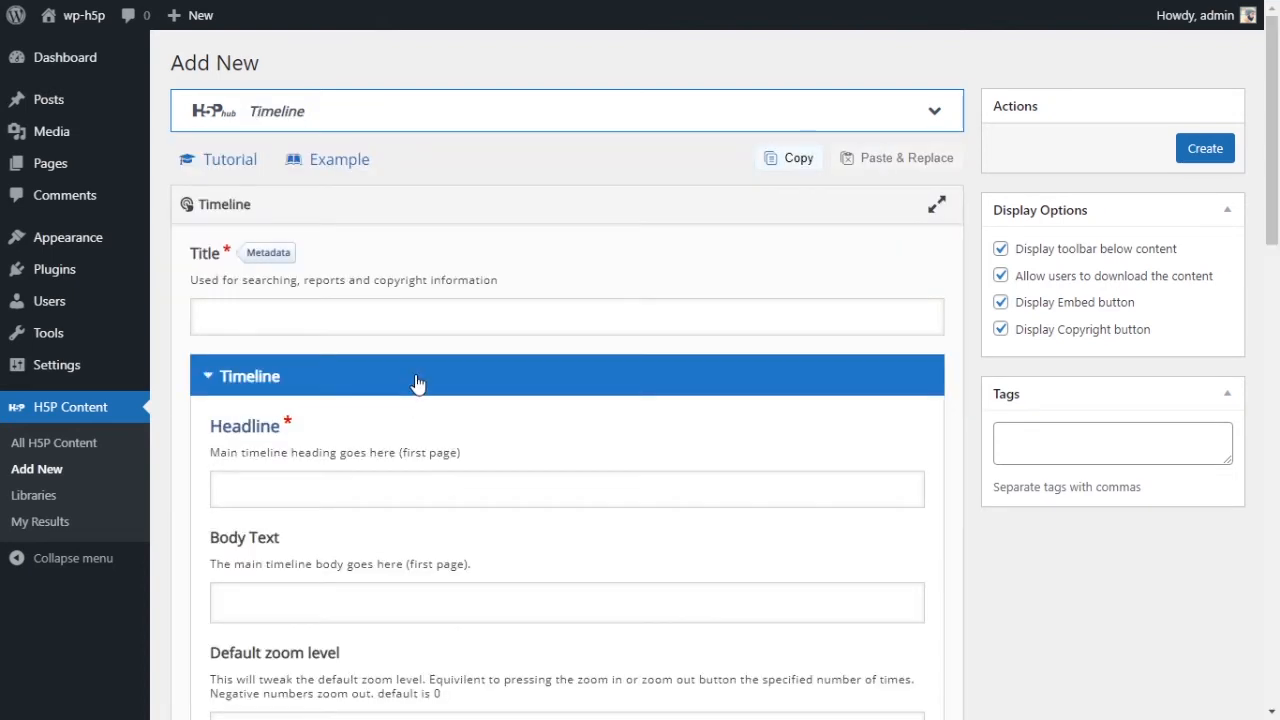
# Enter "Timeline" as the content title and "History of Iraq" as the timeline's headline
pyautogui.click(395, 328)
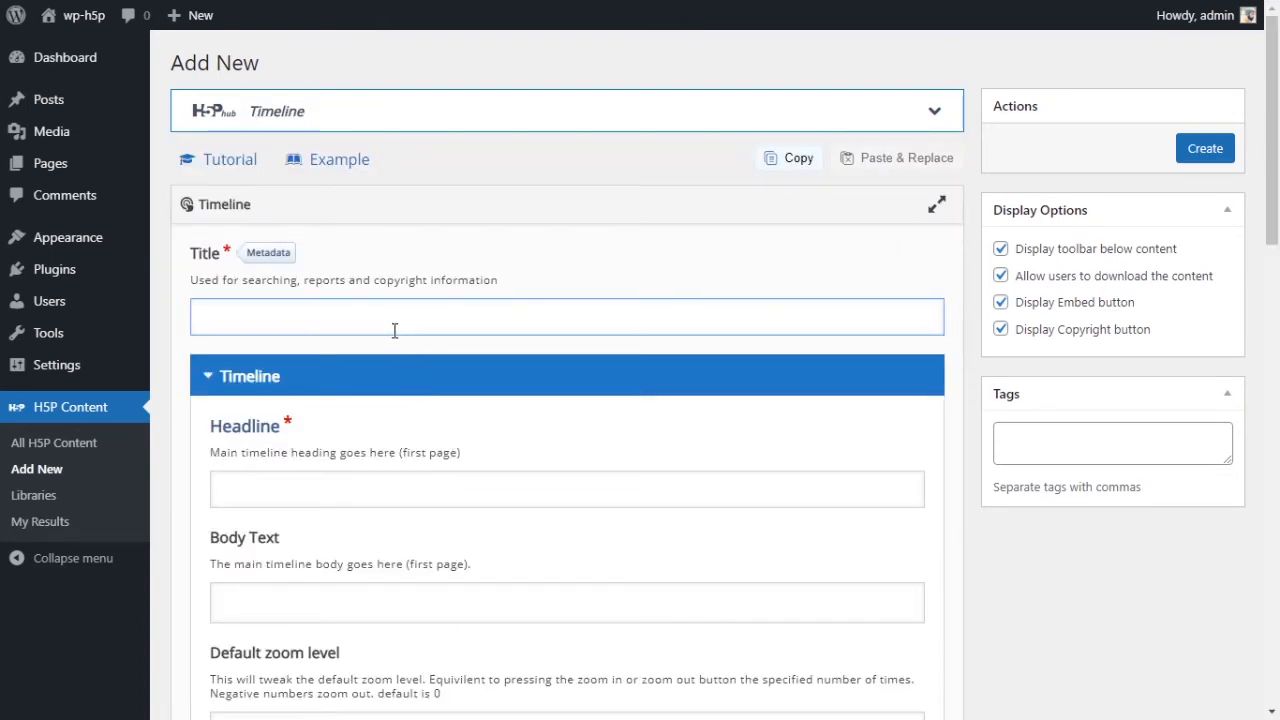
pyautogui.write('Timeline')
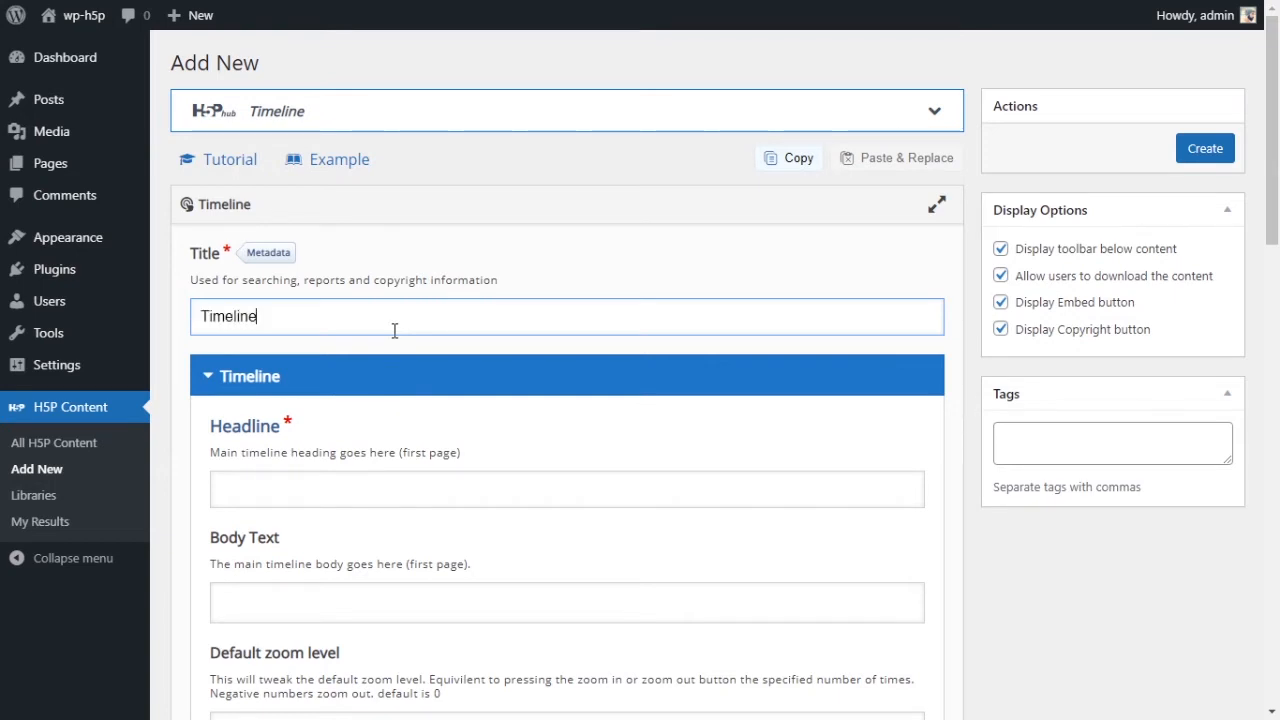
pyautogui.scroll(-2, 471, 331)
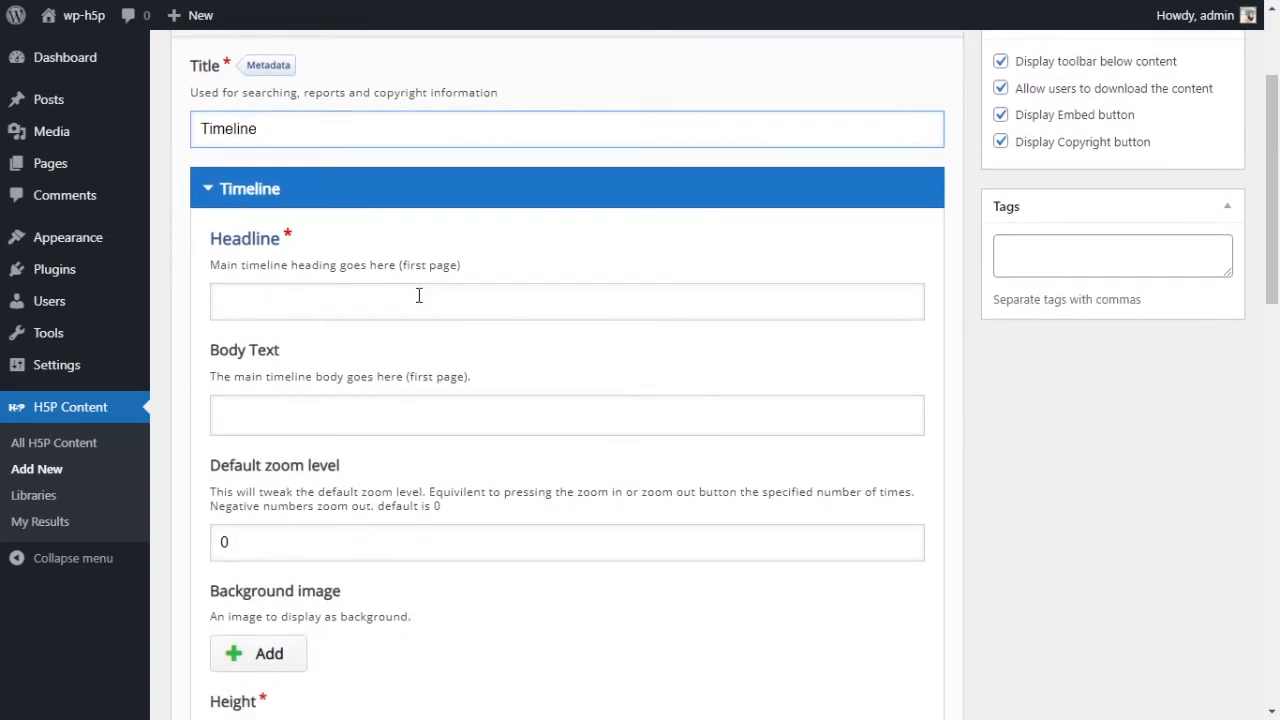
pyautogui.click(420, 295)
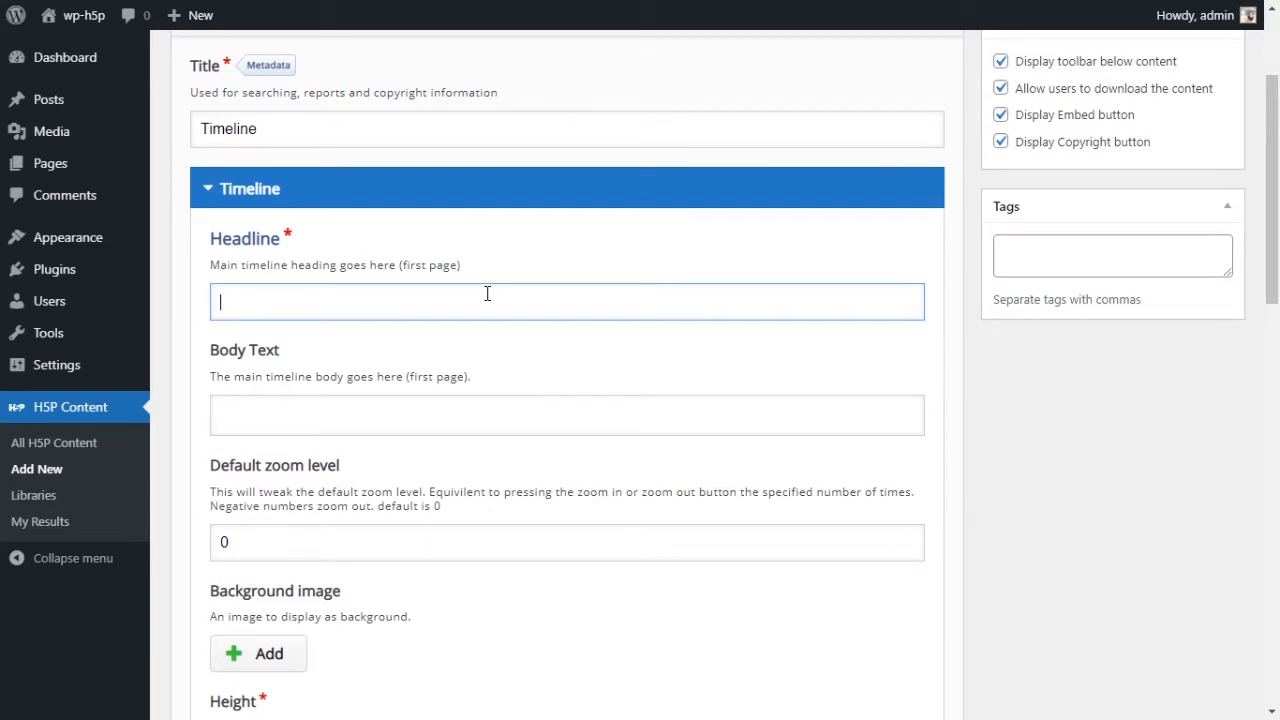
pyautogui.write('History of Iraq')
# Enter the body text "This is a Timeline of the history of Iraq starting 3500 BC to today", with Iraq capitalized
pyautogui.click(457, 406)
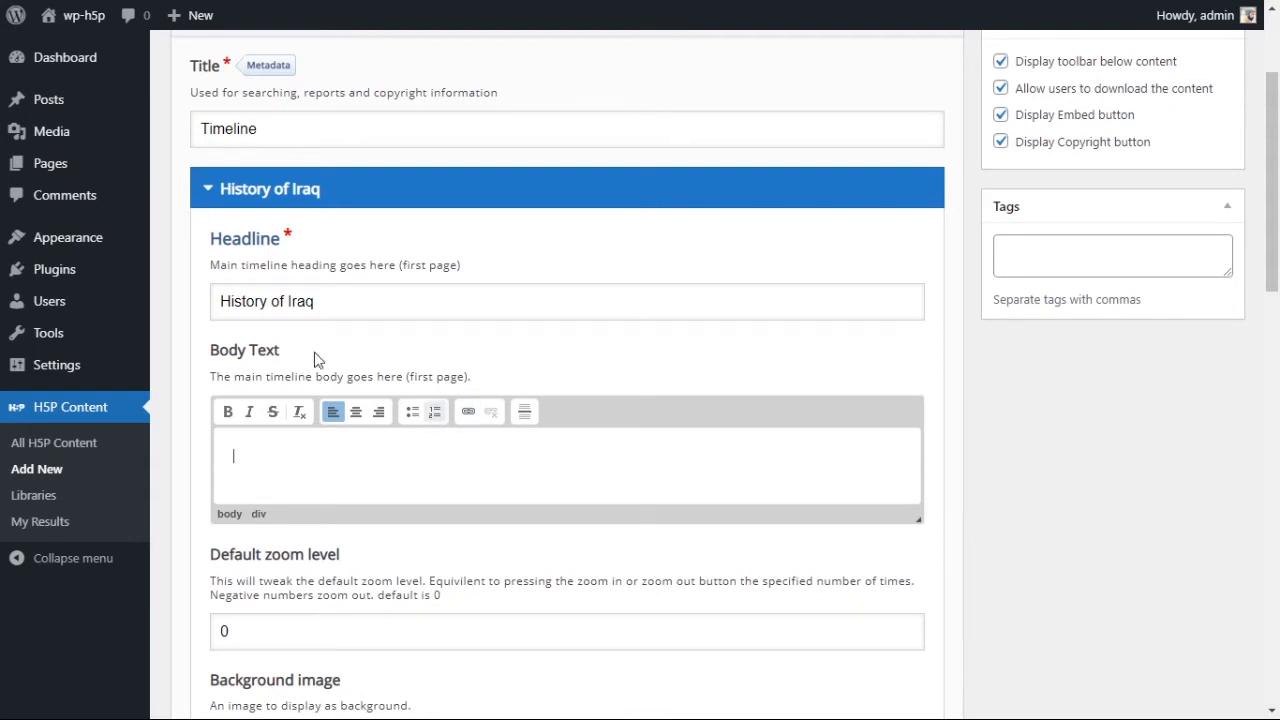
pyautogui.write('This is a Timeline of the history of iraq starting 3500 BC to today')
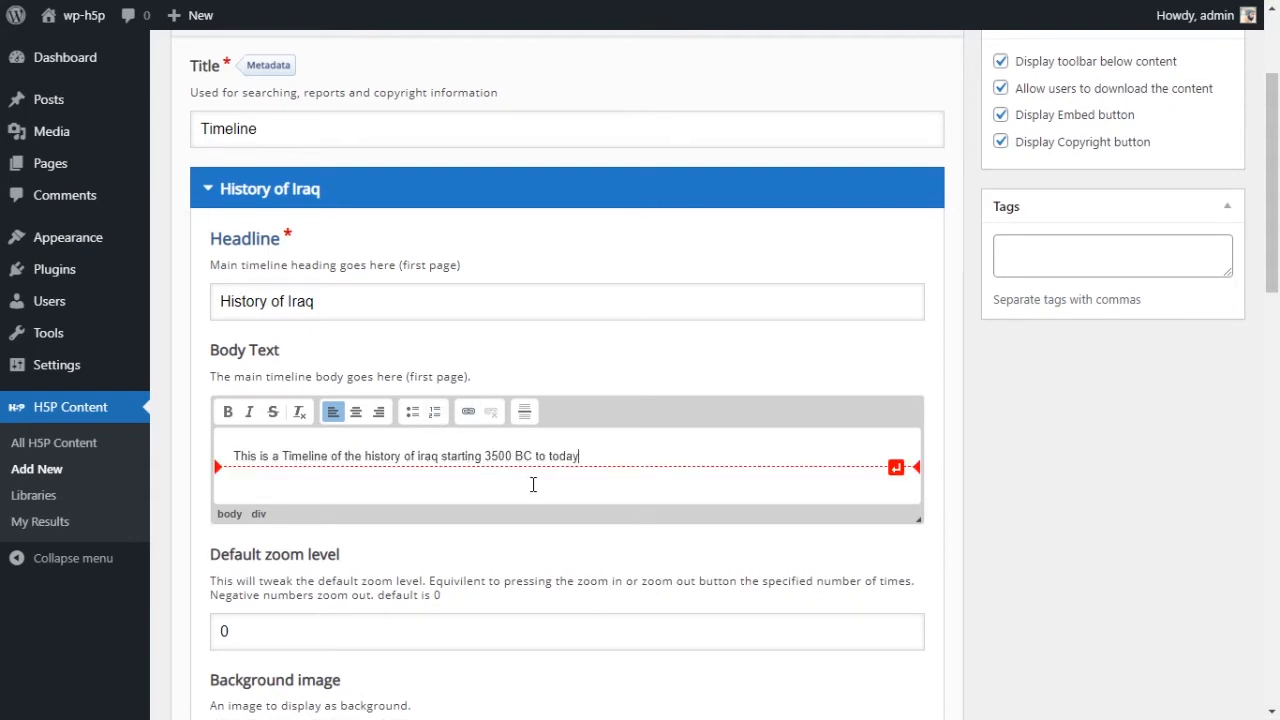
pyautogui.click(421, 459)
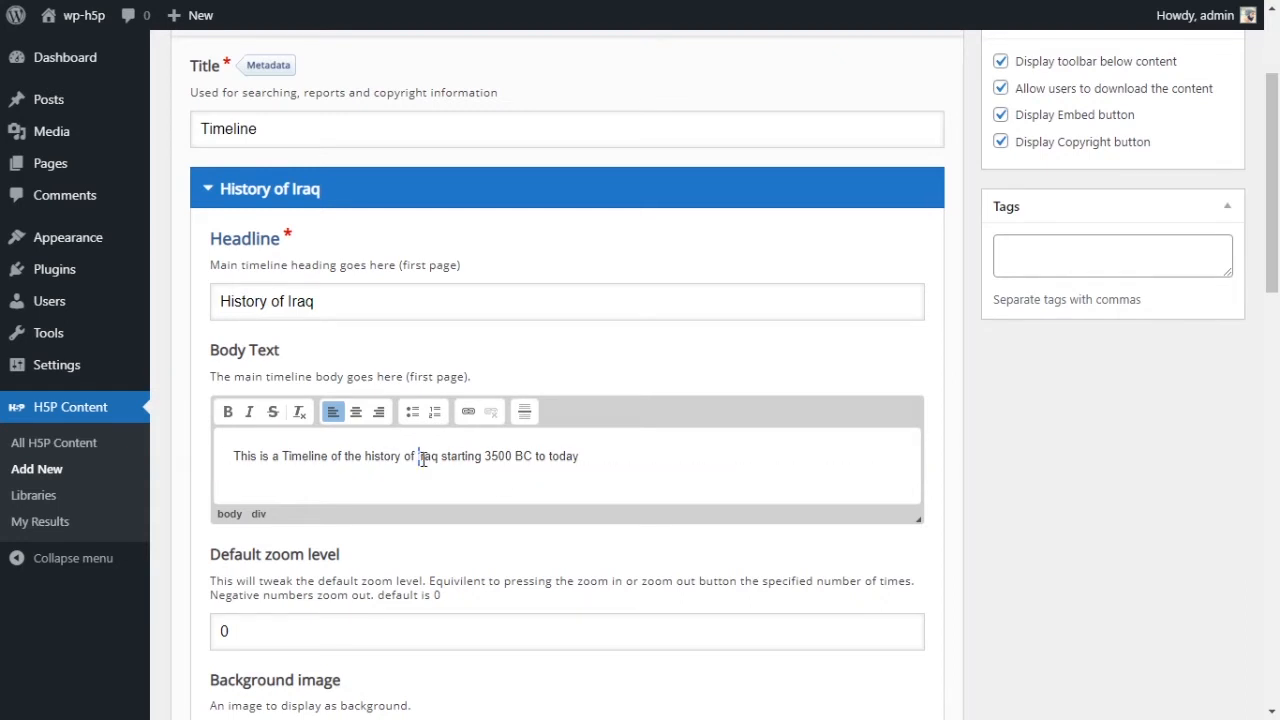
pyautogui.write('I')
pyautogui.click(646, 459)
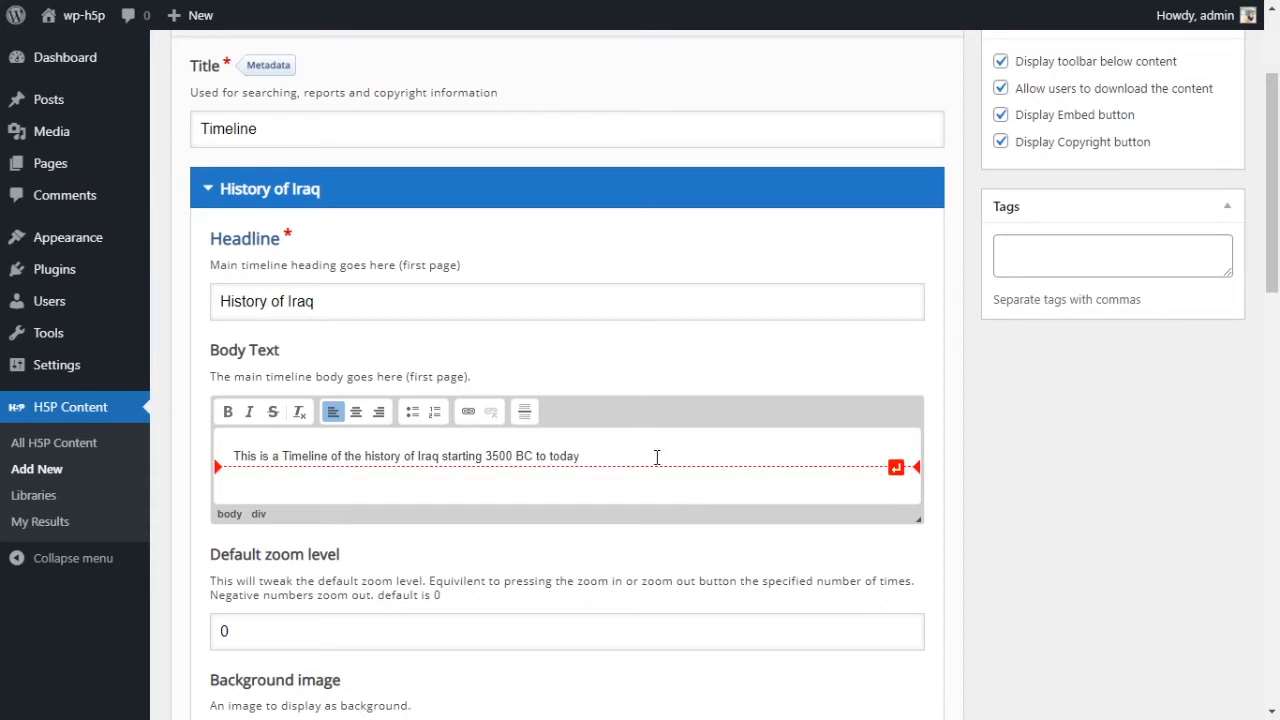
# Look over the default zoom level, background image and height settings, and expand the Asset section below them
pyautogui.scroll(-2, 748, 402)
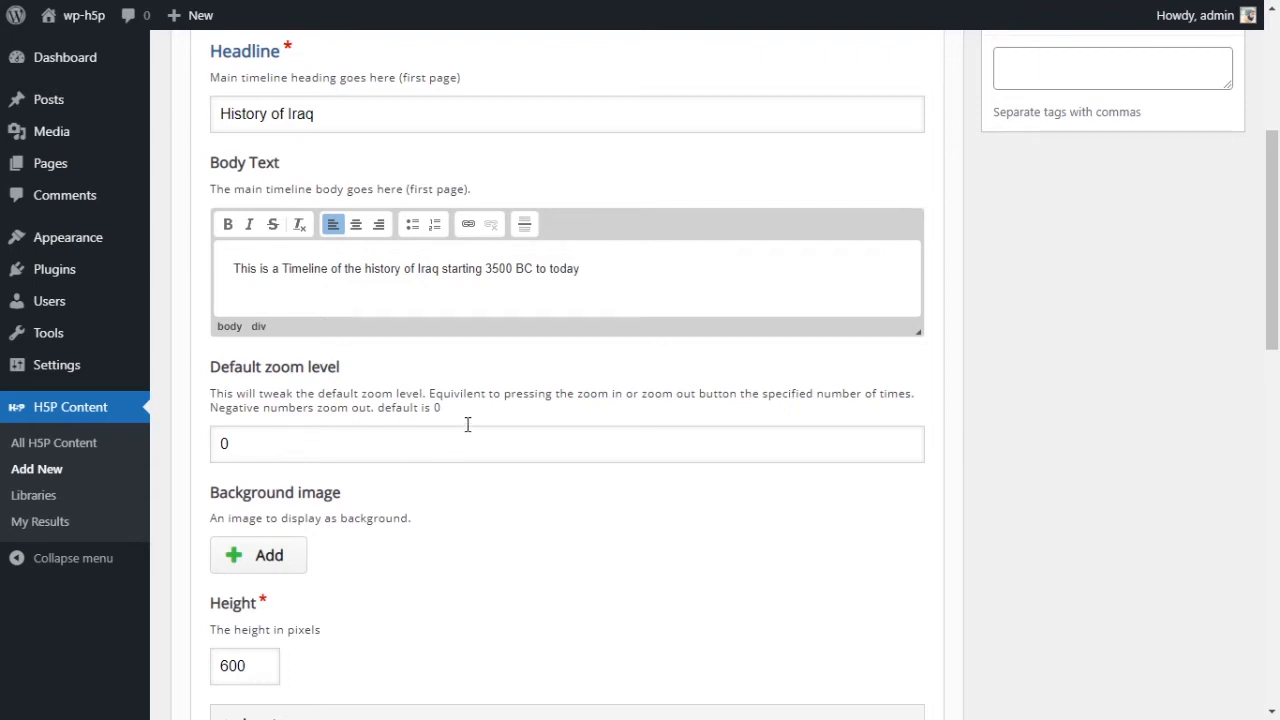
pyautogui.scroll(-2, 468, 428)
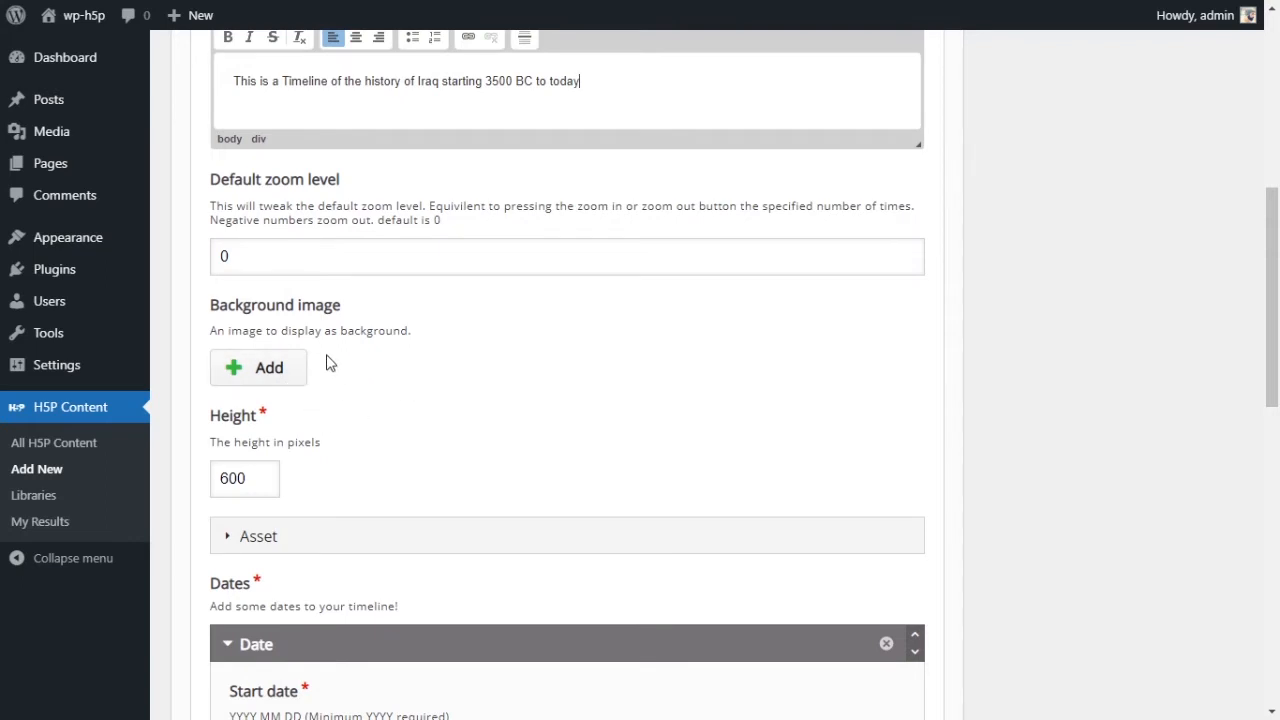
pyautogui.scroll(-1, 306, 390)
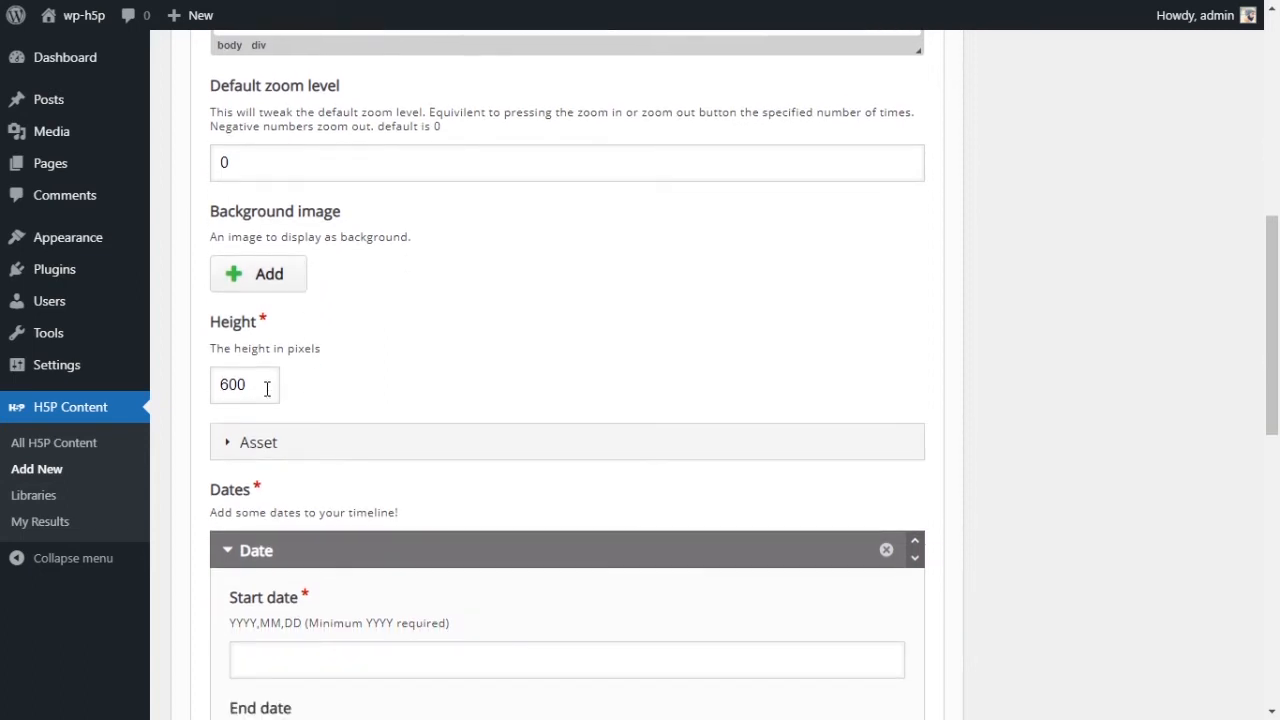
pyautogui.click(267, 389)
pyautogui.scroll(-1, 349, 322)
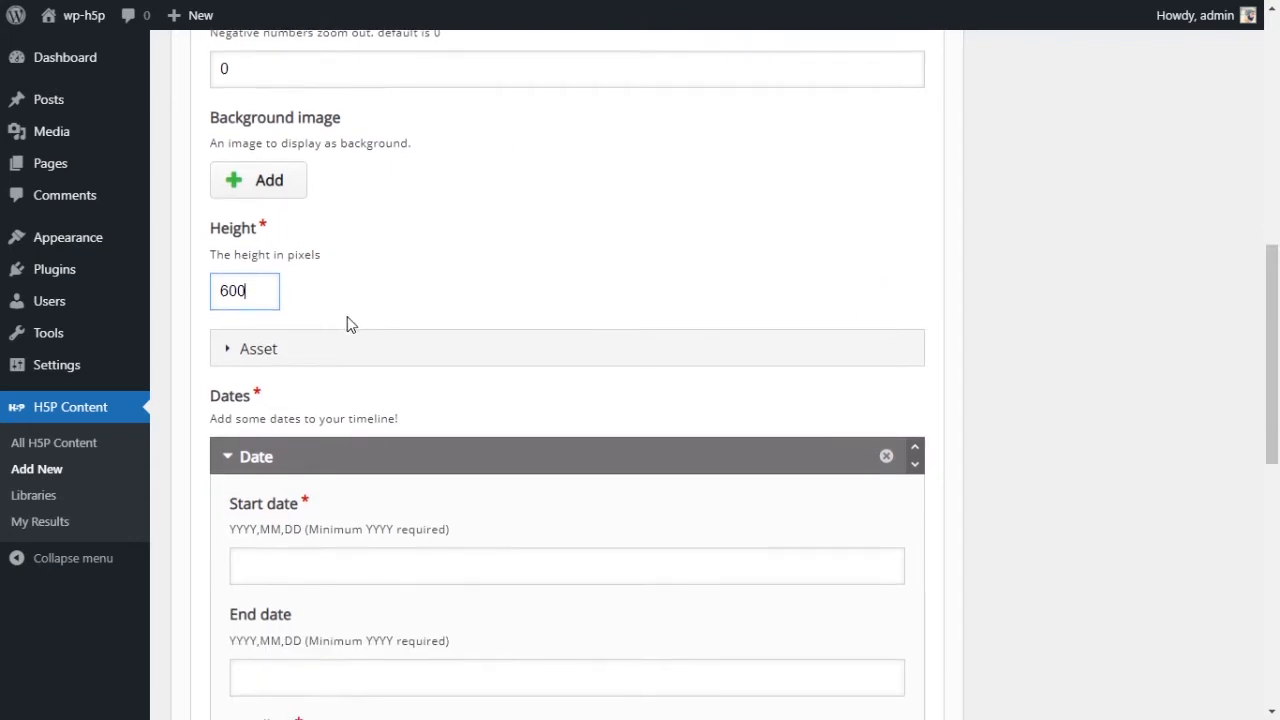
pyautogui.click(257, 346)
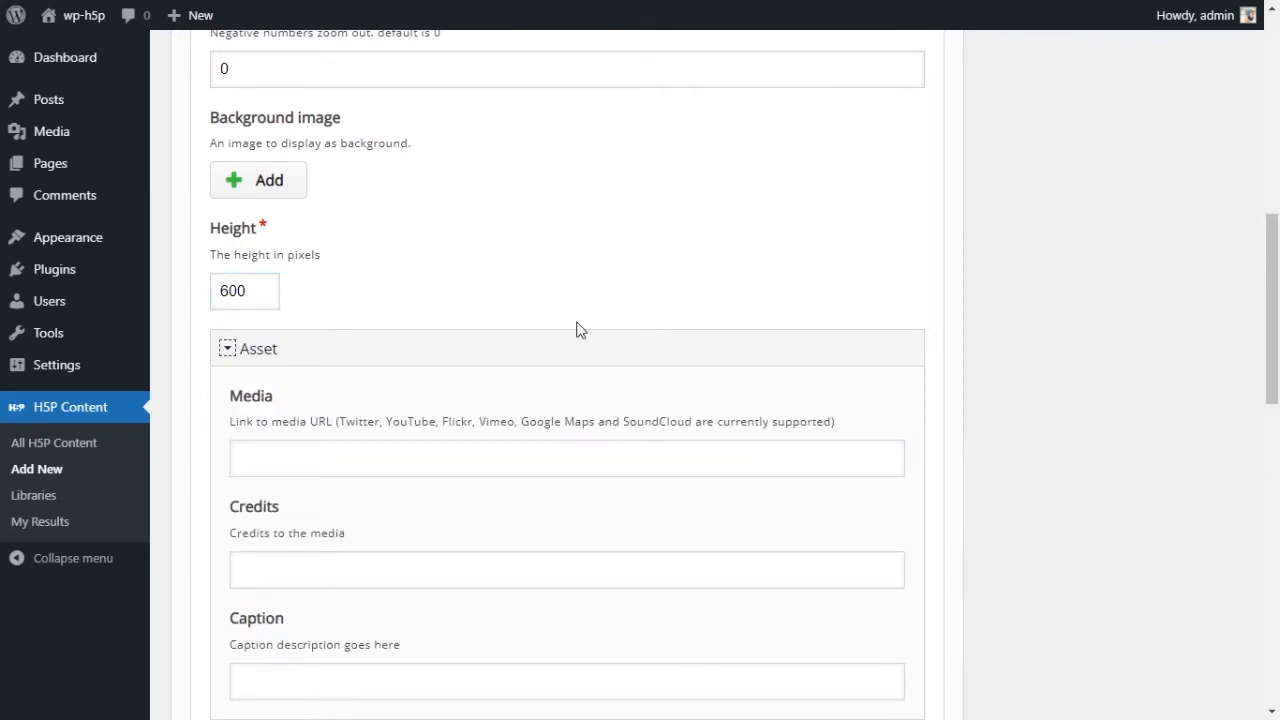
pyautogui.scroll(-1, 577, 331)
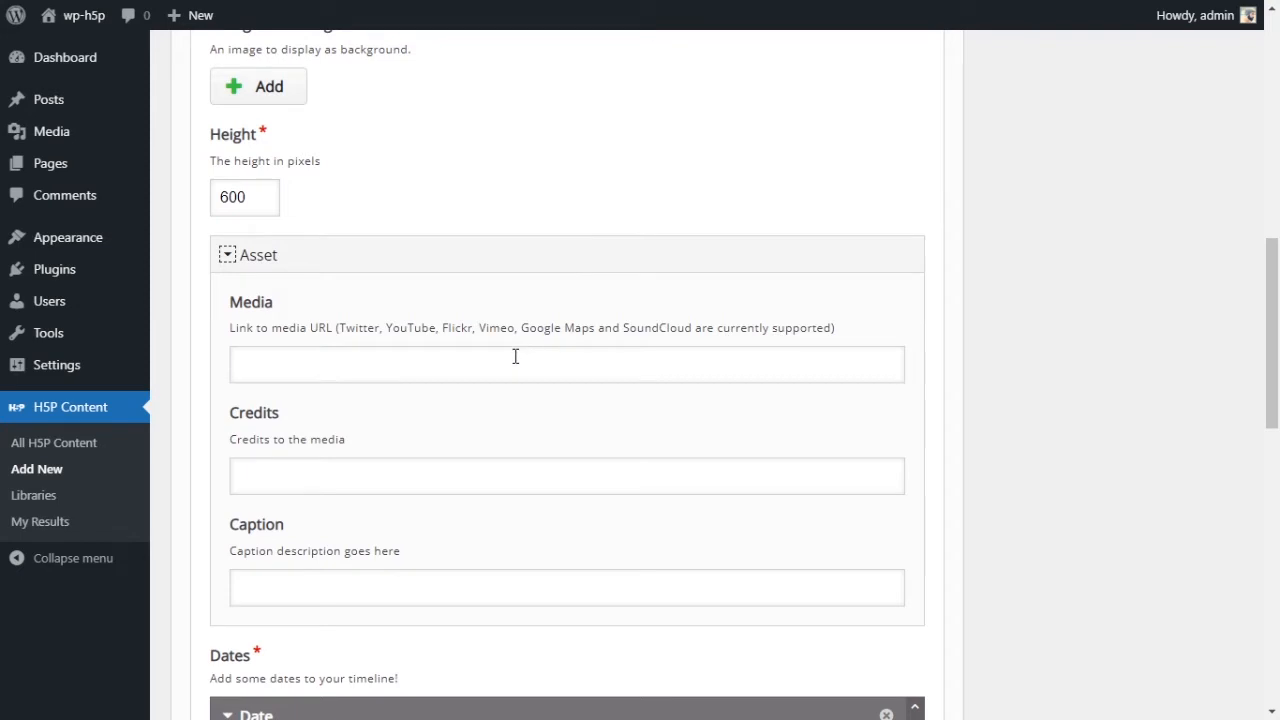
# Review the first-page headline and body text against the background image, height and Asset fields
pyautogui.scroll(4, 514, 356)
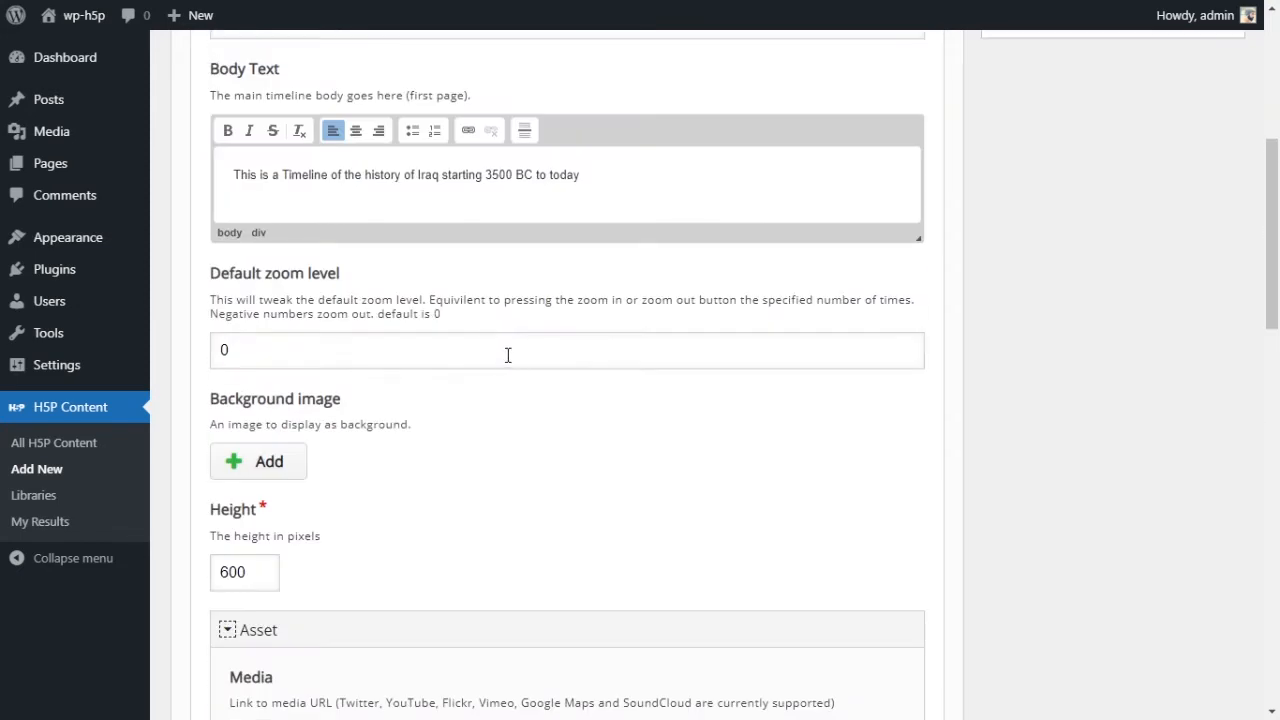
pyautogui.moveTo(235, 178); pyautogui.dragTo(654, 177)
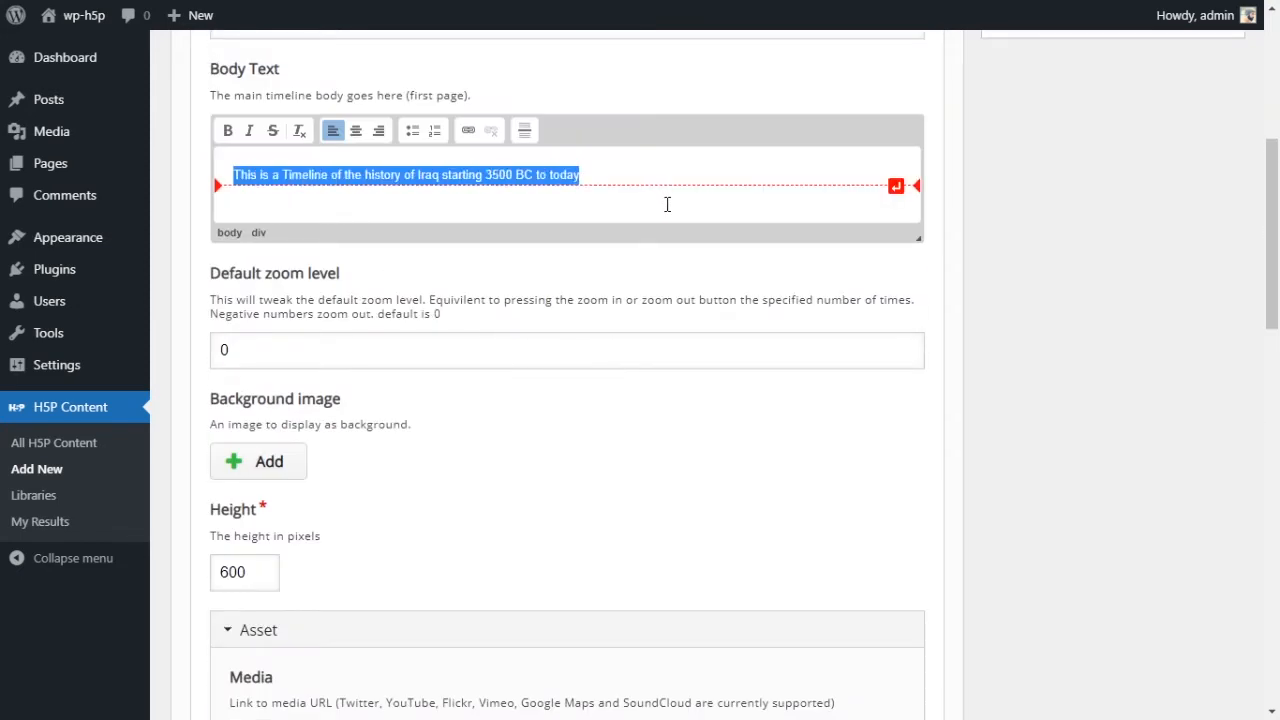
pyautogui.scroll(3, 669, 205)
pyautogui.moveTo(408, 298); pyautogui.dragTo(221, 300)
pyautogui.click(244, 300)
pyautogui.doubleClick(244, 300)
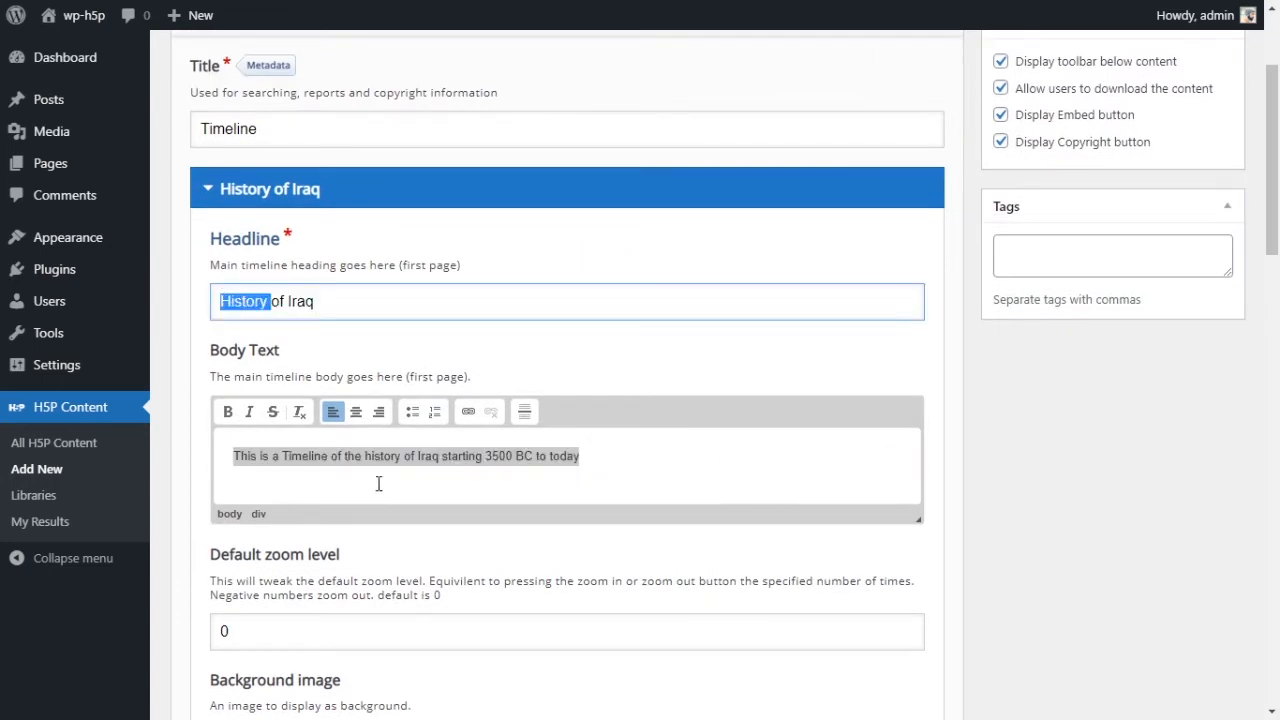
pyautogui.scroll(-10, 377, 483)
pyautogui.scroll(2, 440, 311)
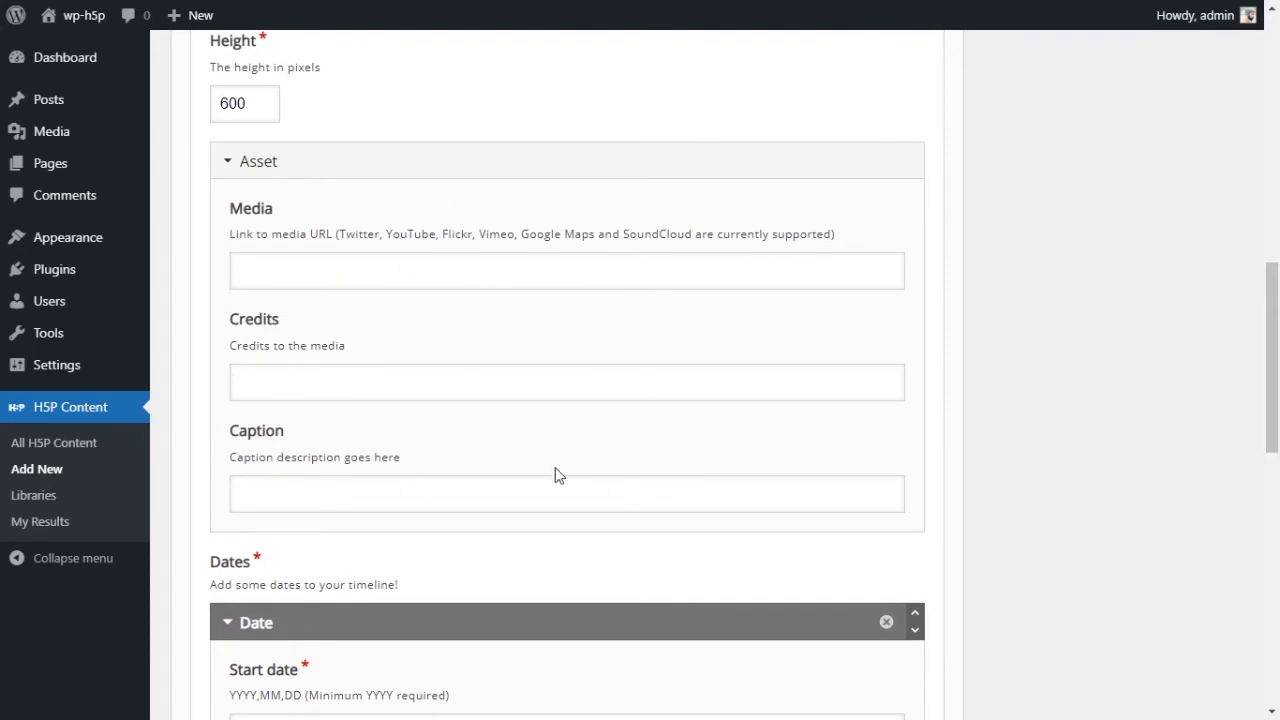
pyautogui.scroll(3, 452, 426)
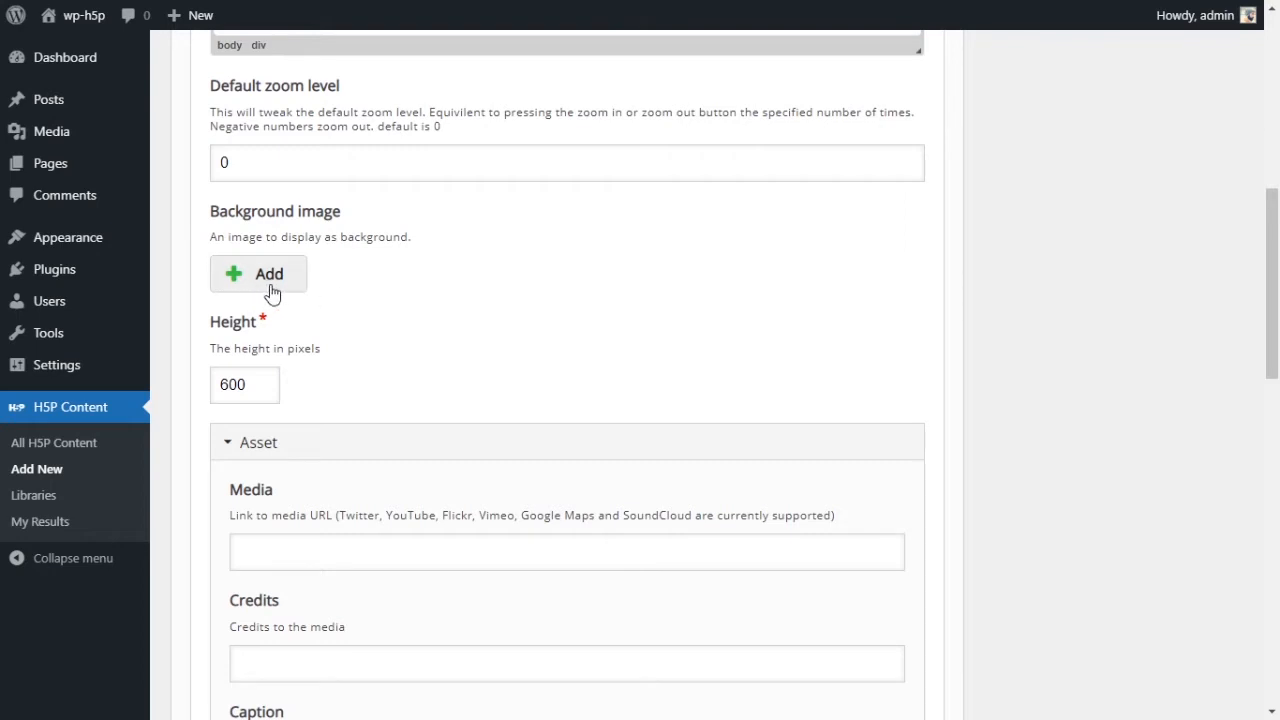
pyautogui.scroll(-1, 380, 342)
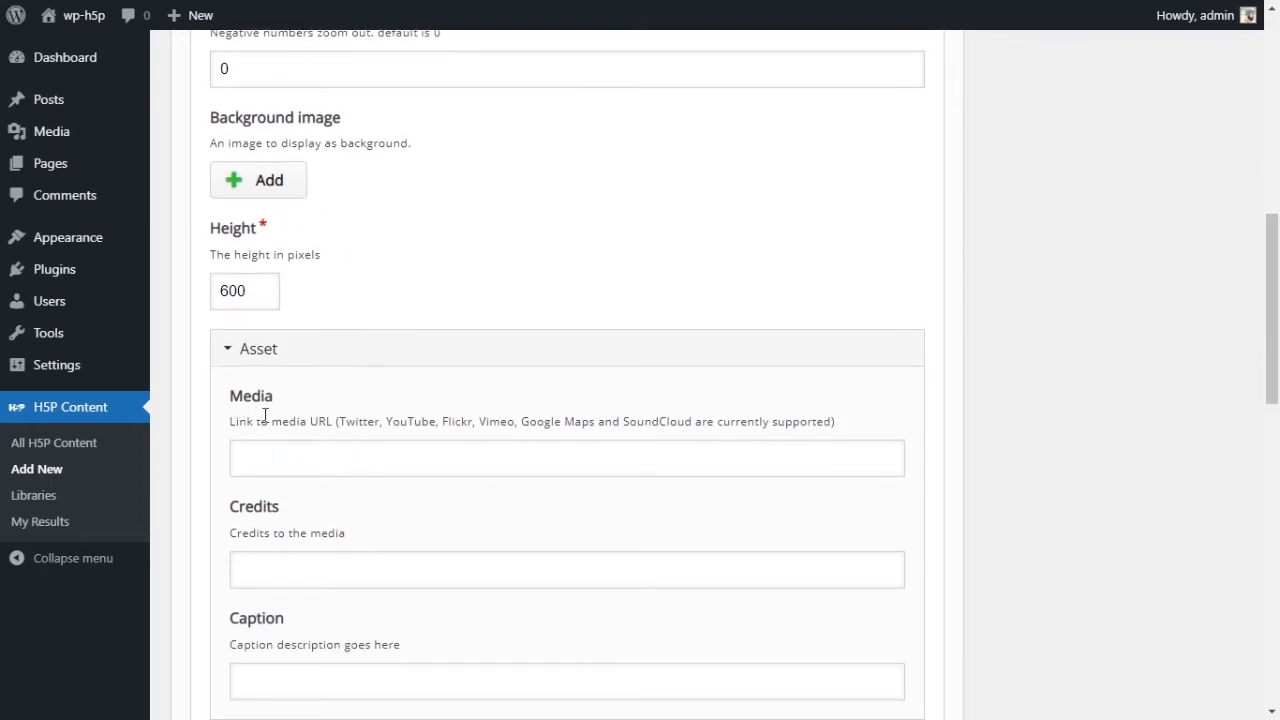
pyautogui.click(288, 462)
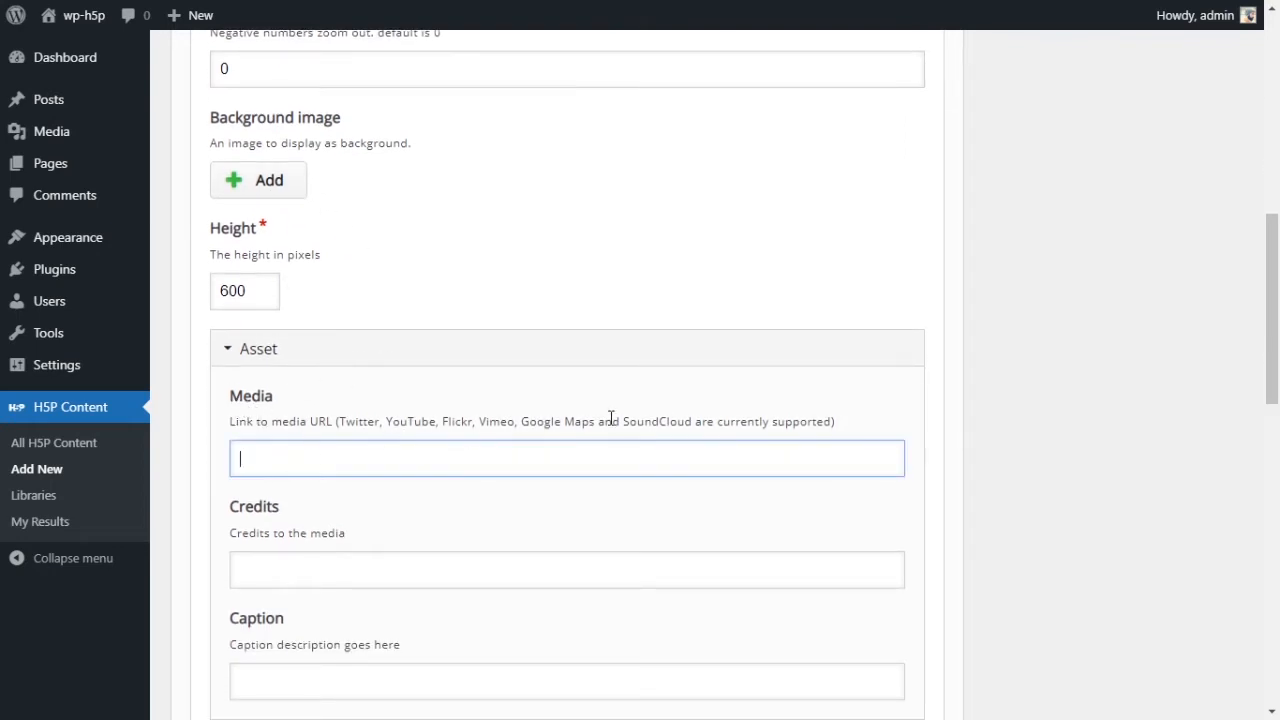
pyautogui.hotkey('alt', 'Tab')
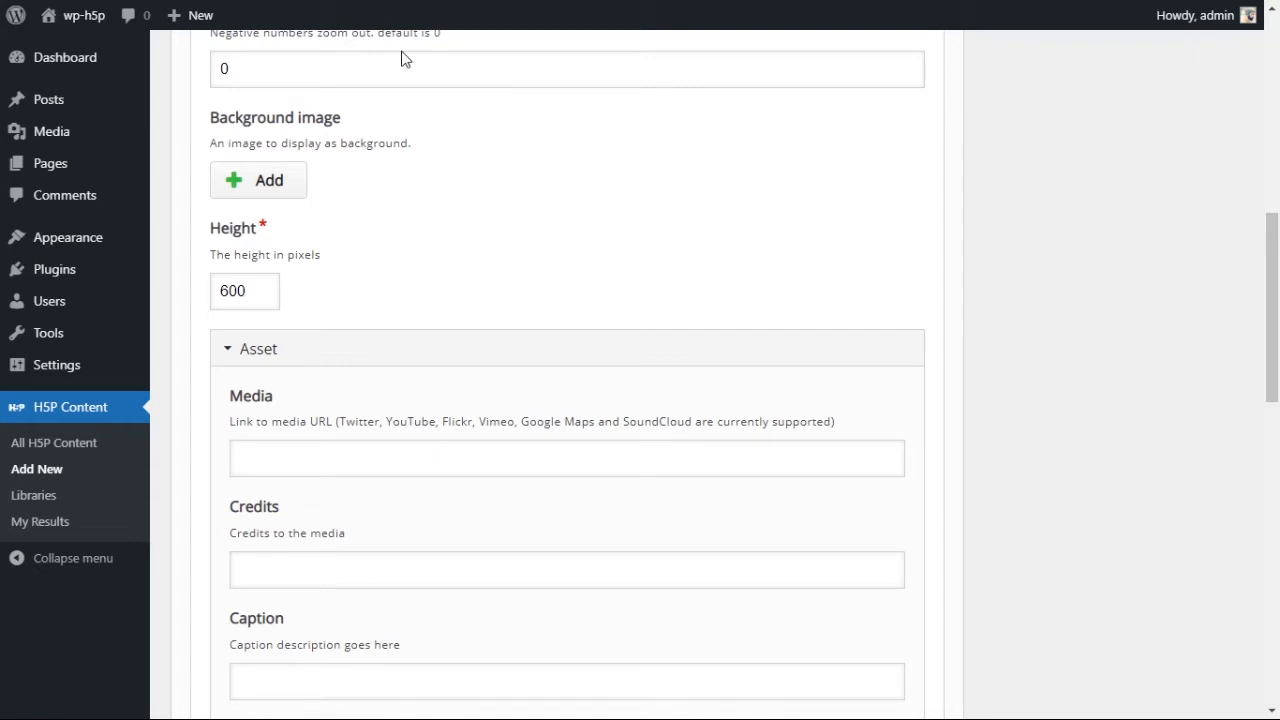
pyautogui.hotkey('alt', 'Tab')
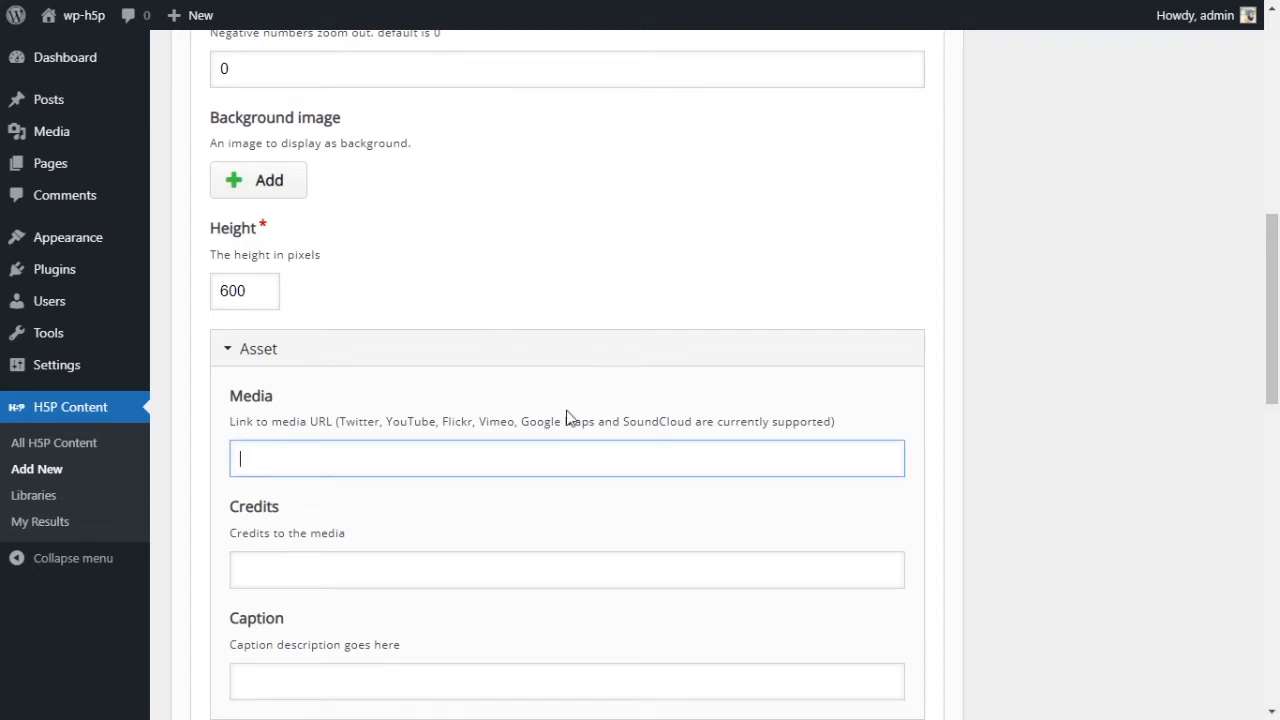
pyautogui.write('https://www.youtube.com/watch?v=xVf5kZA0HtQ')
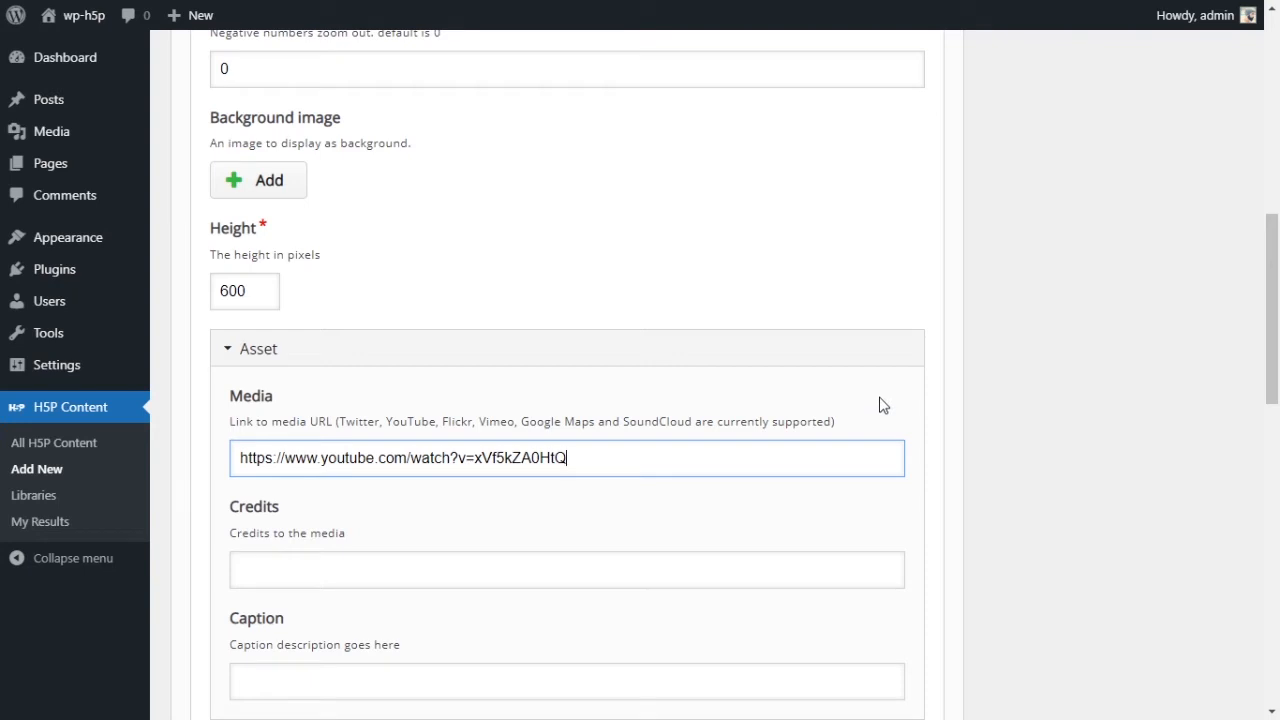
pyautogui.scroll(-2, 810, 405)
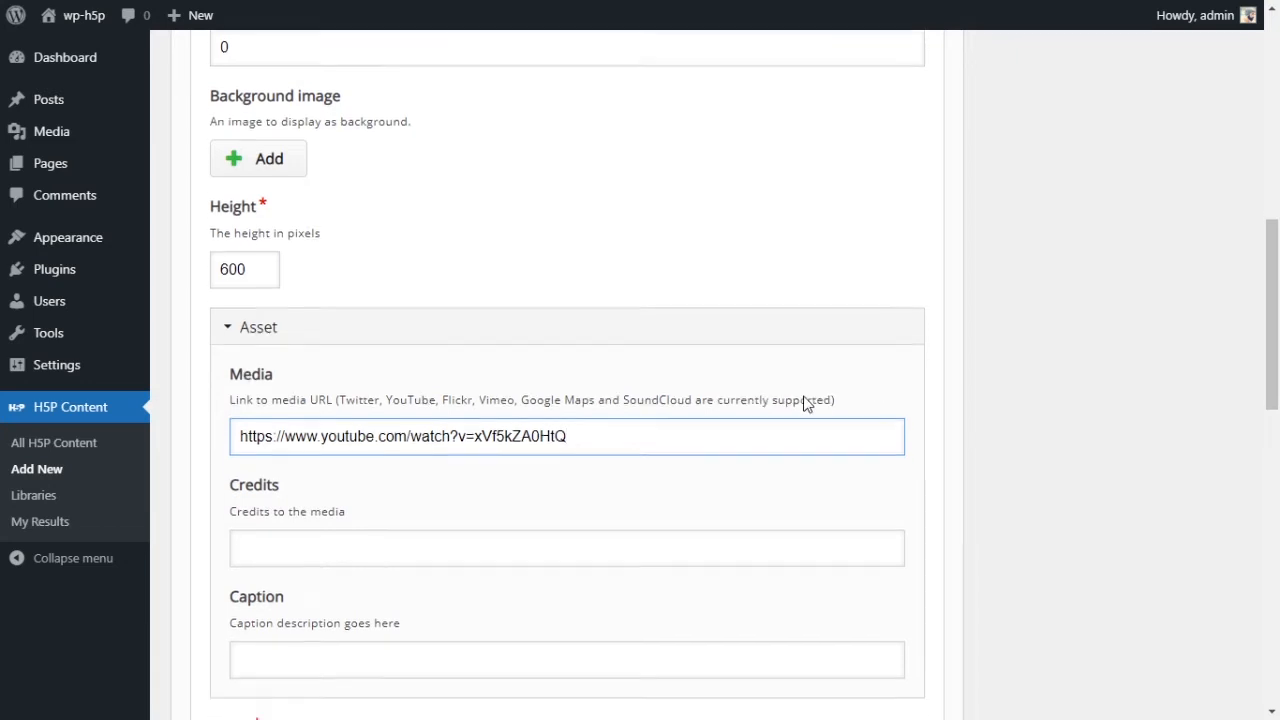
# Leave the Asset's credits empty and enter the caption "Introduction to Iraq's history"
pyautogui.click(464, 383)
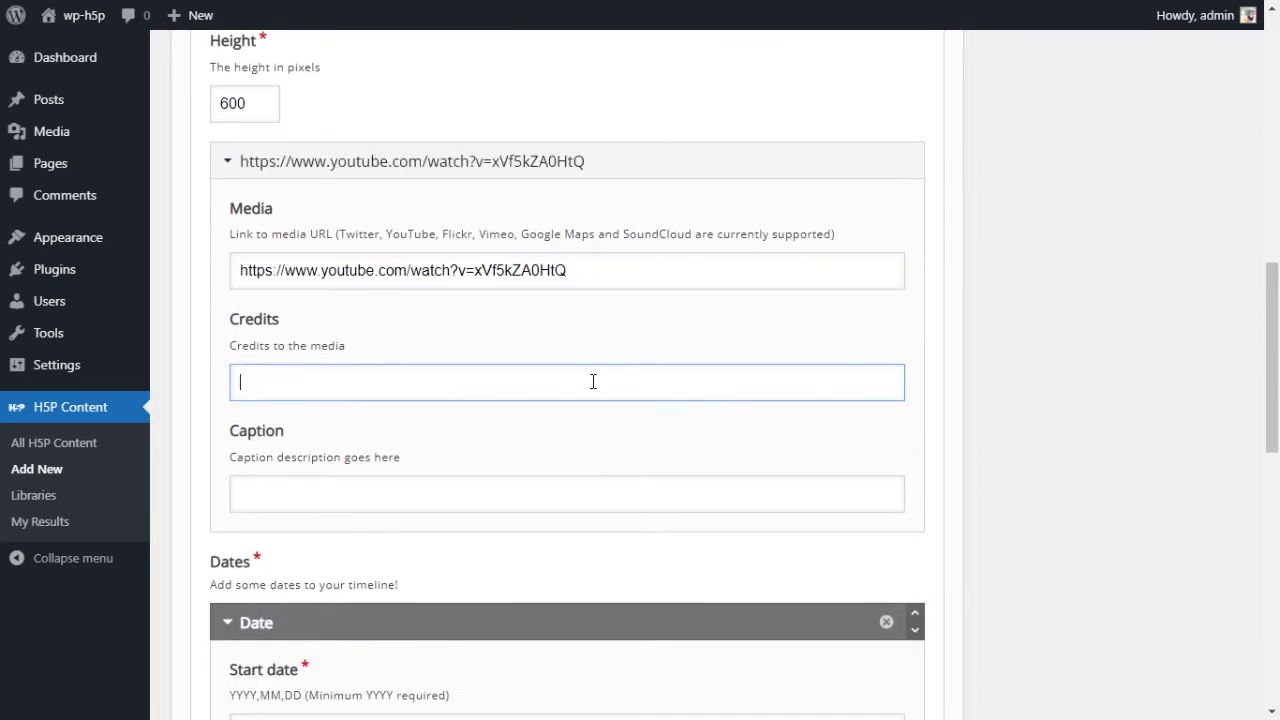
pyautogui.click(541, 496)
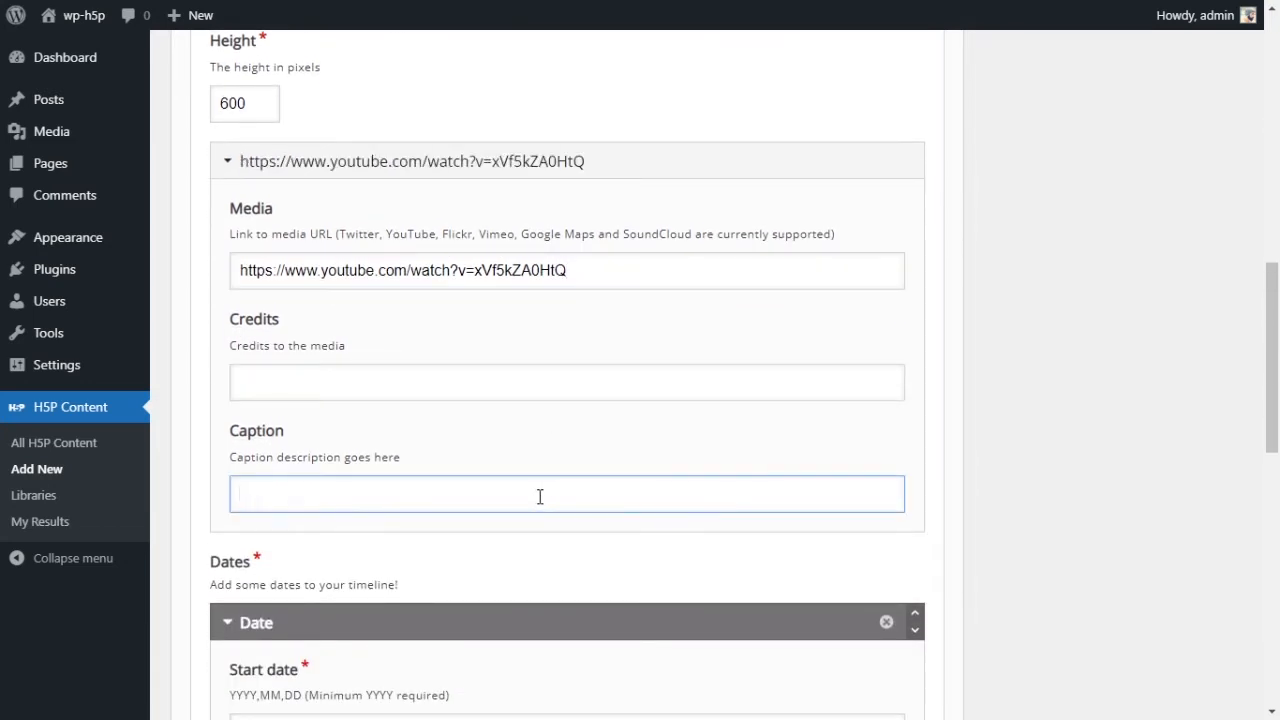
pyautogui.write('Introduction to ')
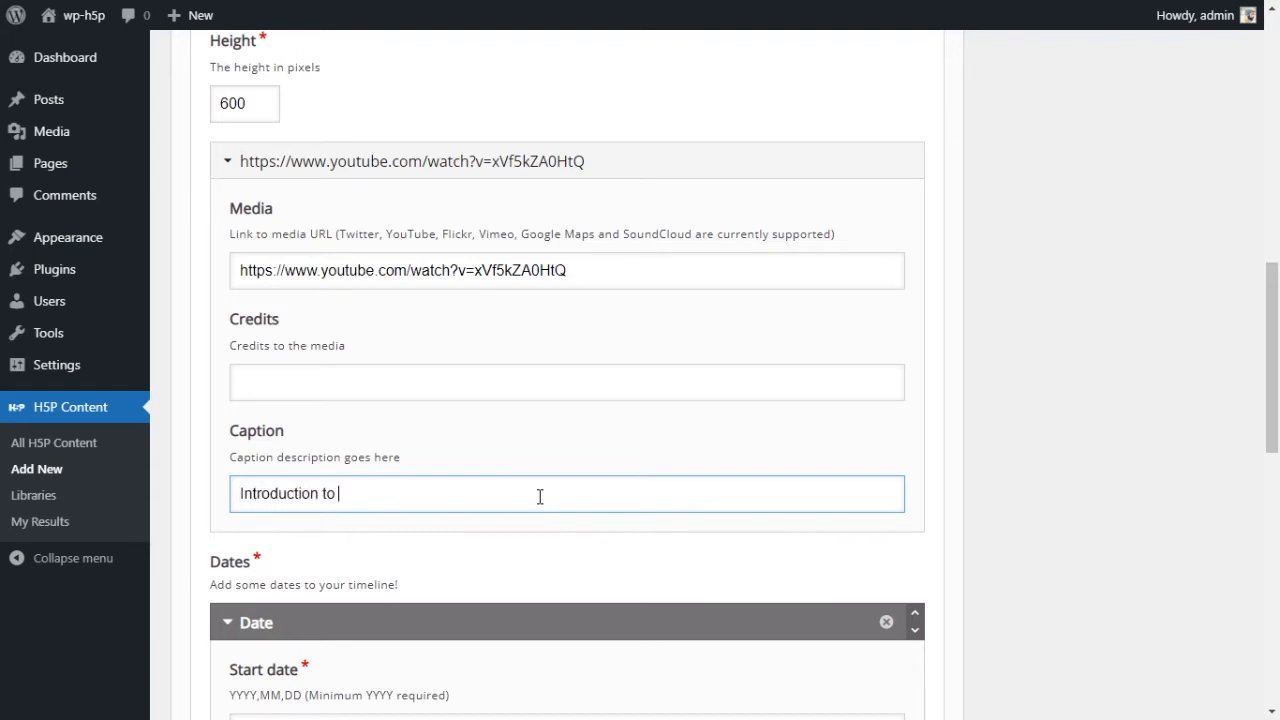
pyautogui.write("Iraq's history")
# Review the first-page headline, body text and Asset settings, and look over the fields of the first date entry under Dates
pyautogui.scroll(3, 648, 440)
pyautogui.scroll(4, 696, 368)
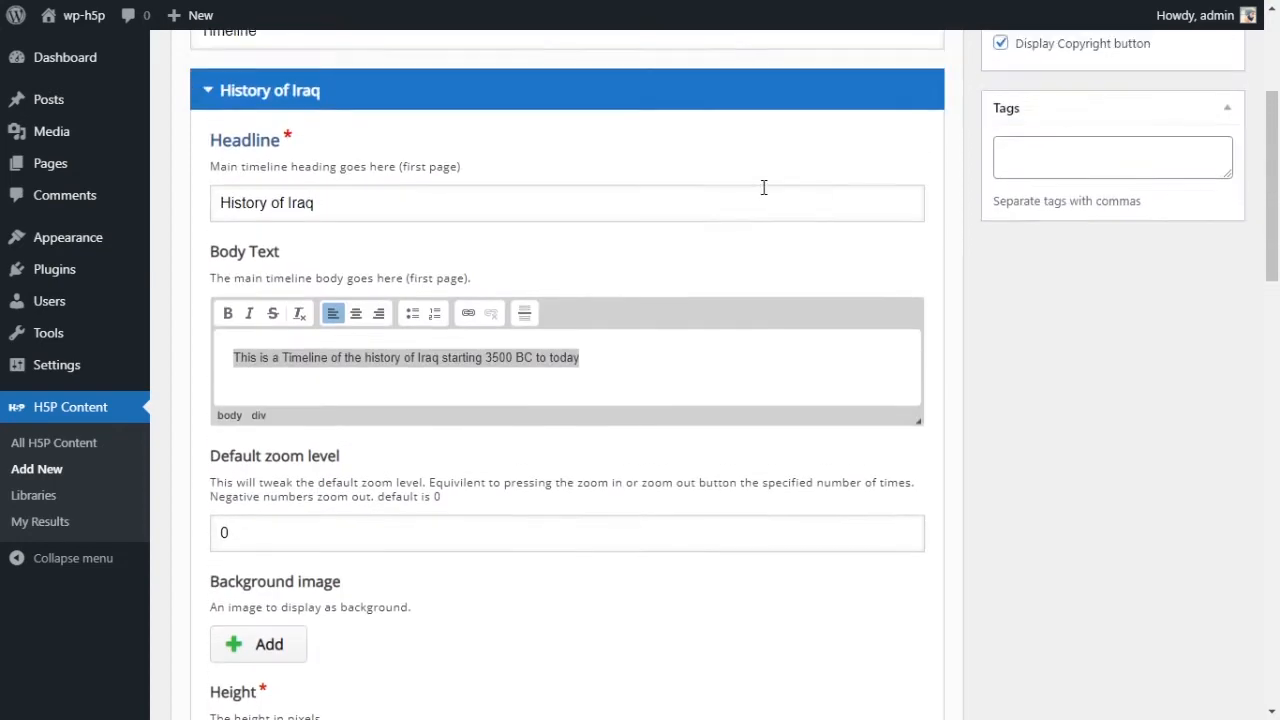
pyautogui.scroll(-5, 437, 437)
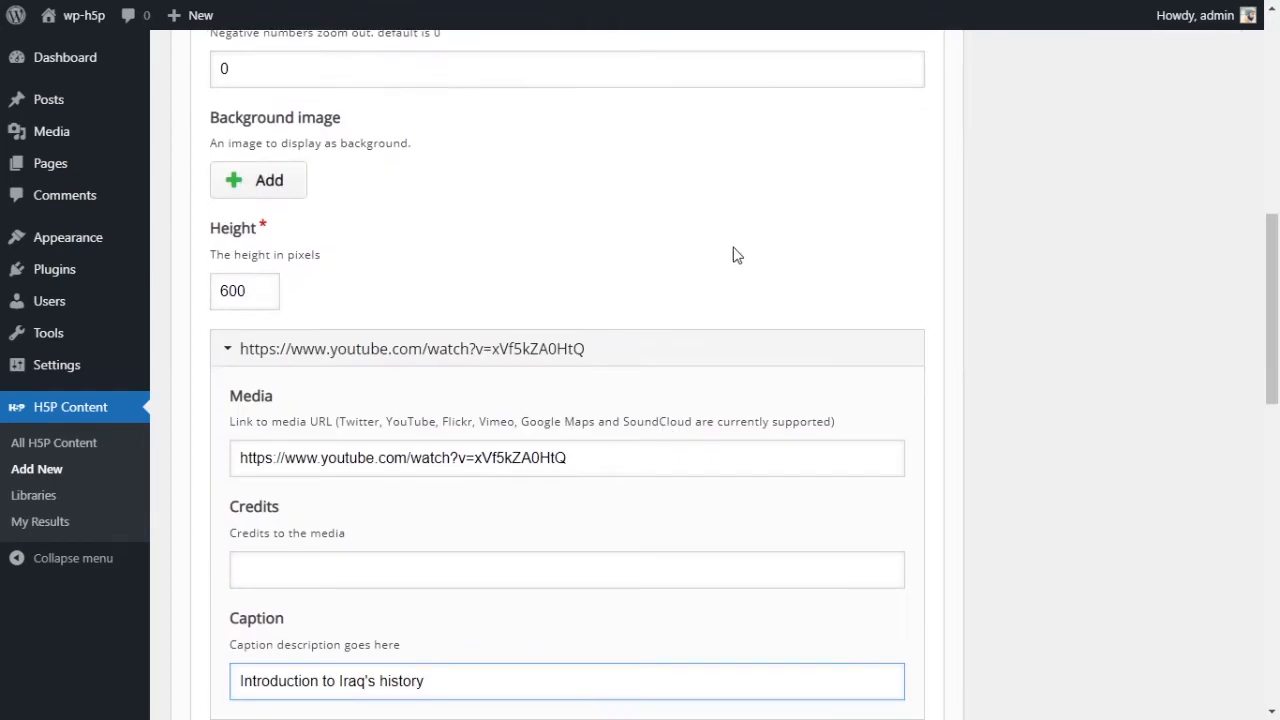
pyautogui.scroll(-4, 652, 400)
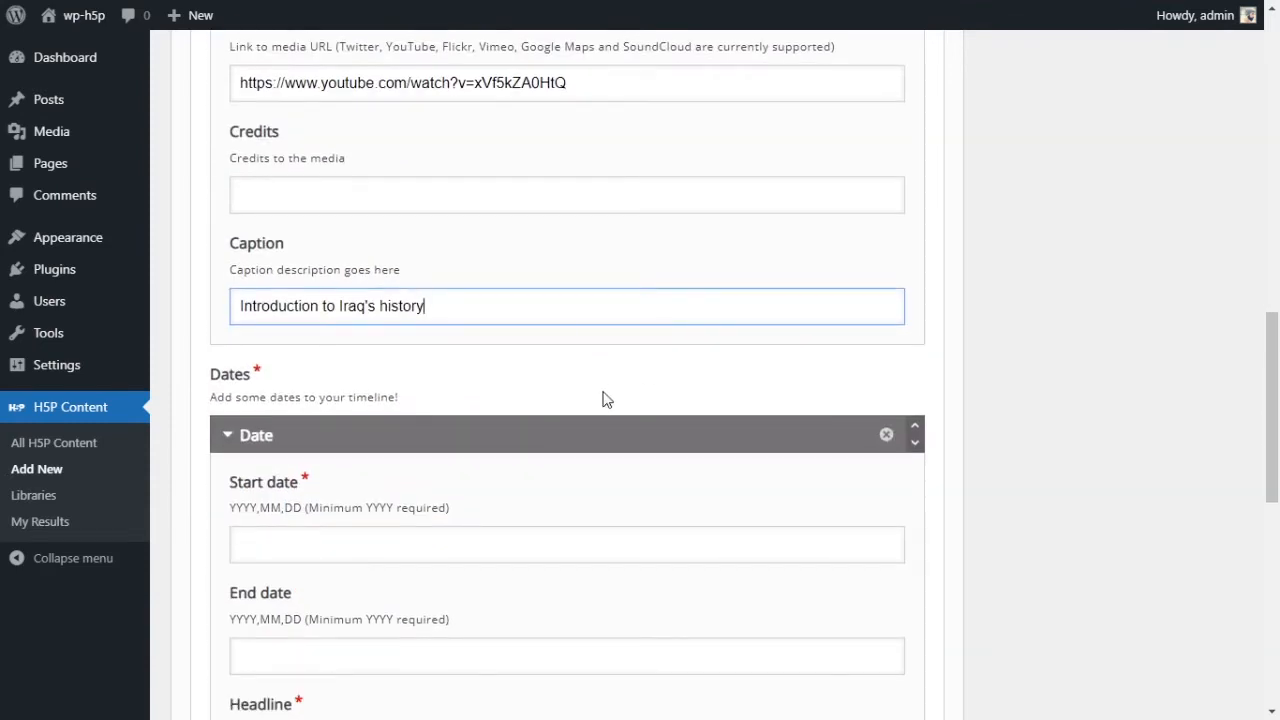
pyautogui.scroll(-2, 669, 349)
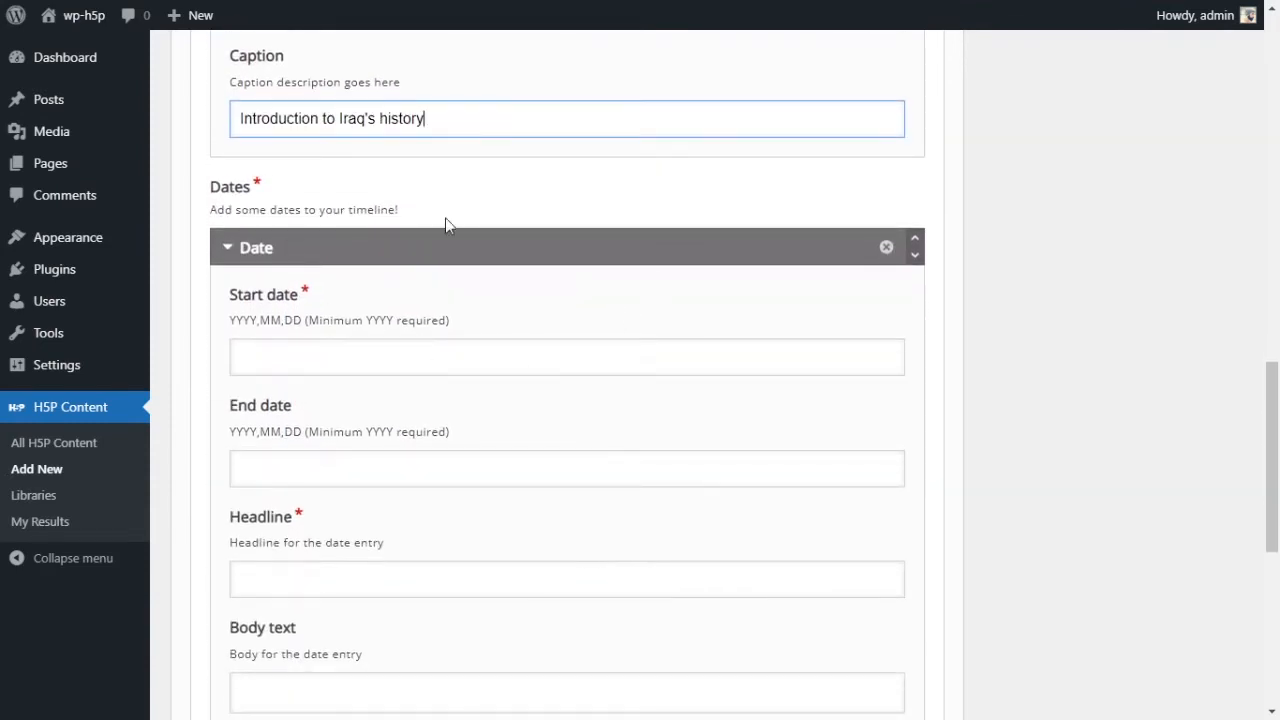
pyautogui.scroll(-1, 689, 689)
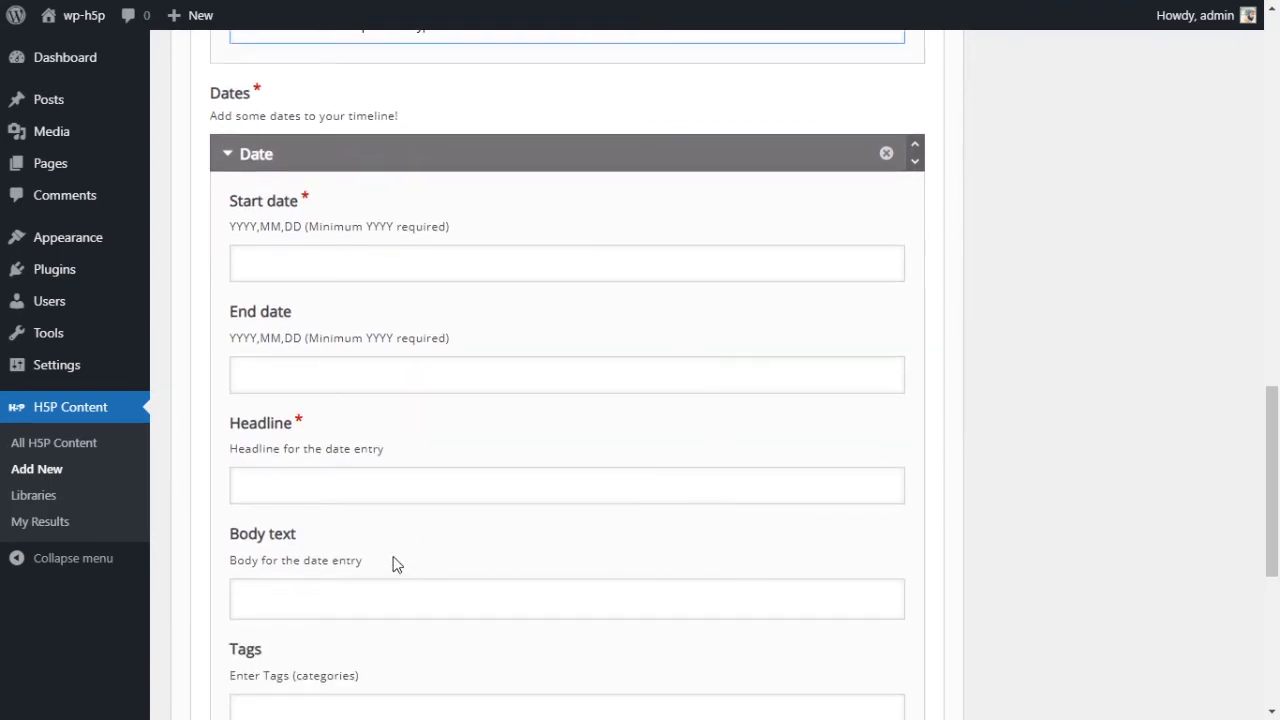
pyautogui.hotkey('alt', 'Tab')
pyautogui.click(405, 380)
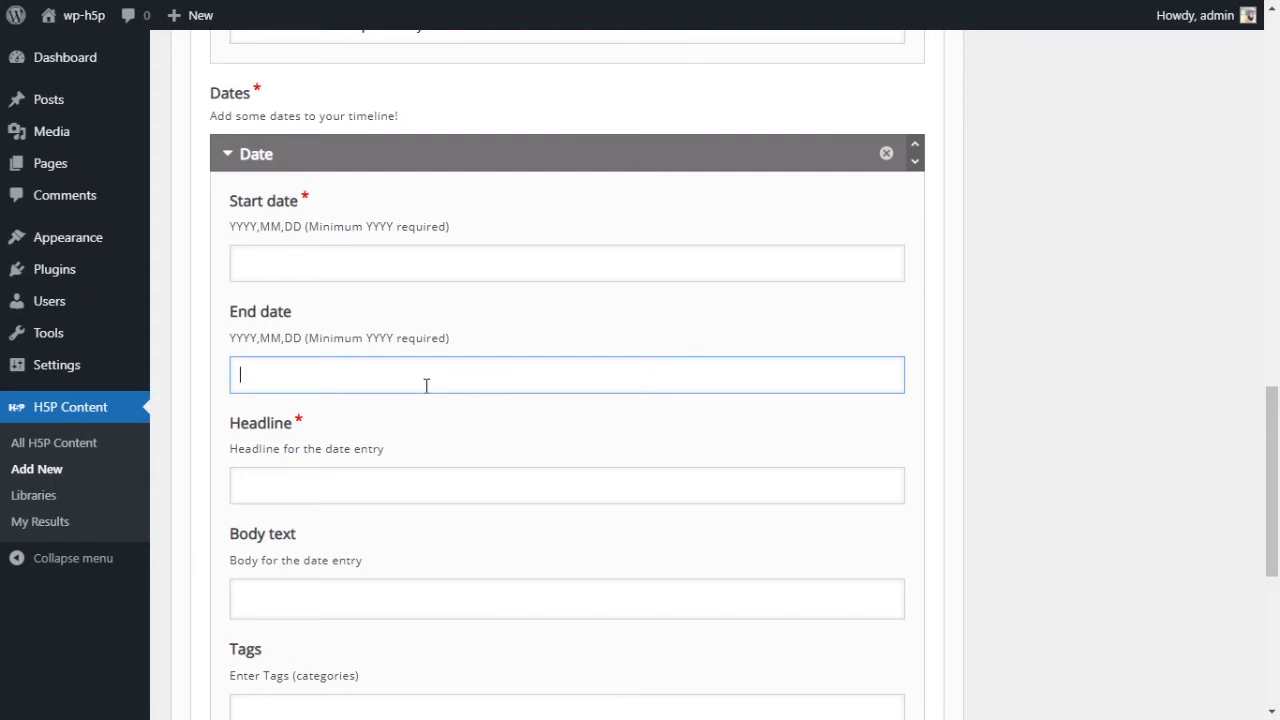
# Try the full start date 2021,05,10 in the first date entry and clear the field
pyautogui.click(459, 275)
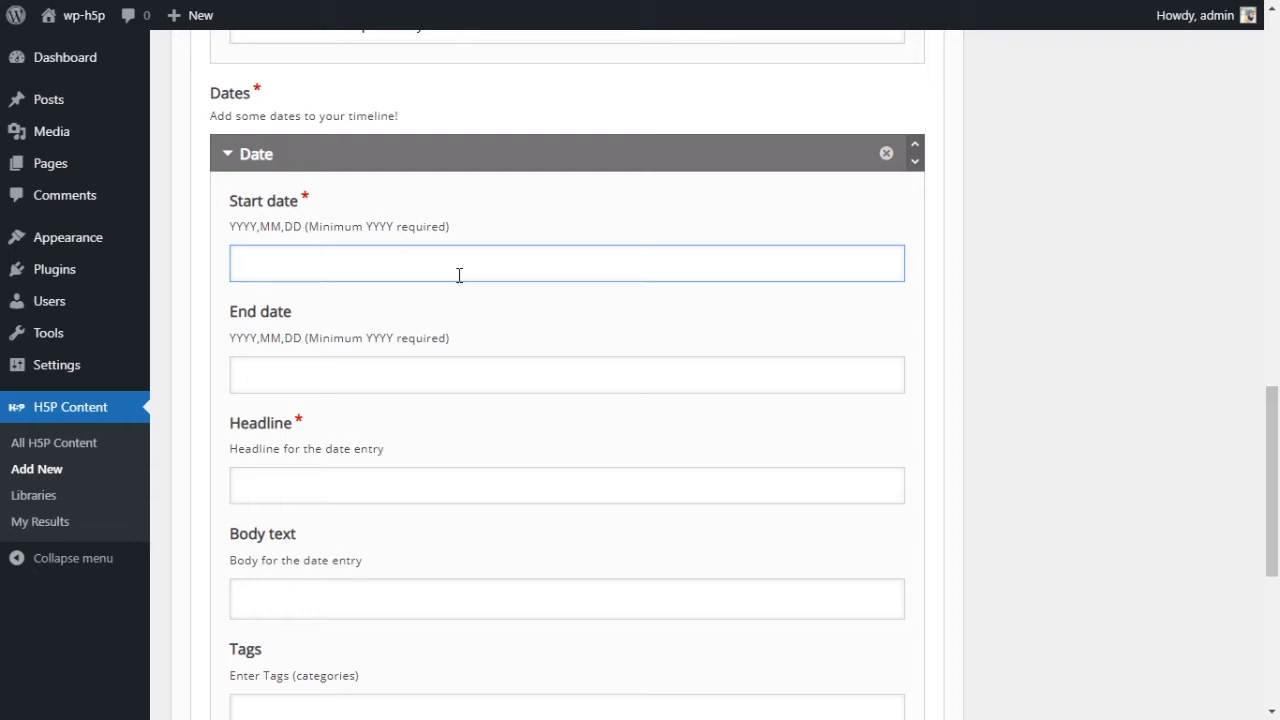
pyautogui.write('2021,05,2')
pyautogui.press('BackSpace')
pyautogui.write('10')
pyautogui.moveTo(315, 262); pyautogui.dragTo(276, 268)
pyautogui.press('BackSpace')
pyautogui.moveTo(326, 262); pyautogui.dragTo(236, 264)
pyautogui.press('BackSpace')
pyautogui.click(561, 347)
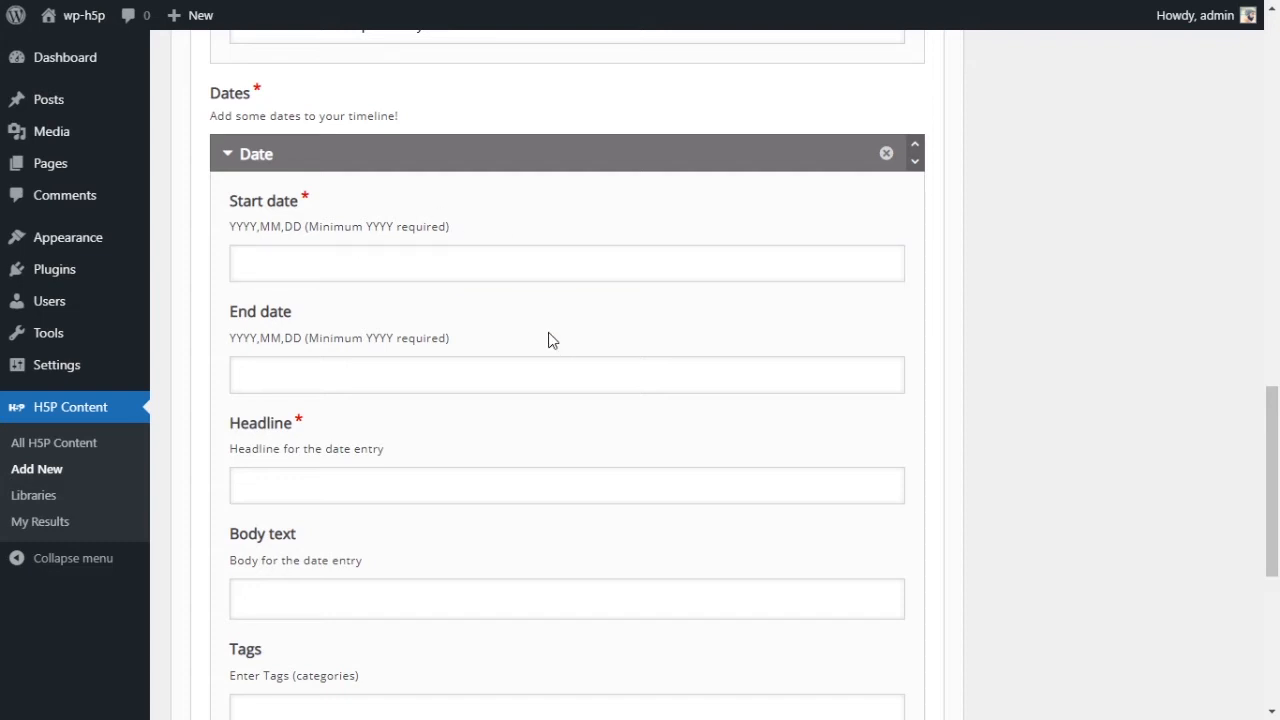
# Set the first date entry's start date to -3500, using the minus sign for BC
pyautogui.click(491, 272)
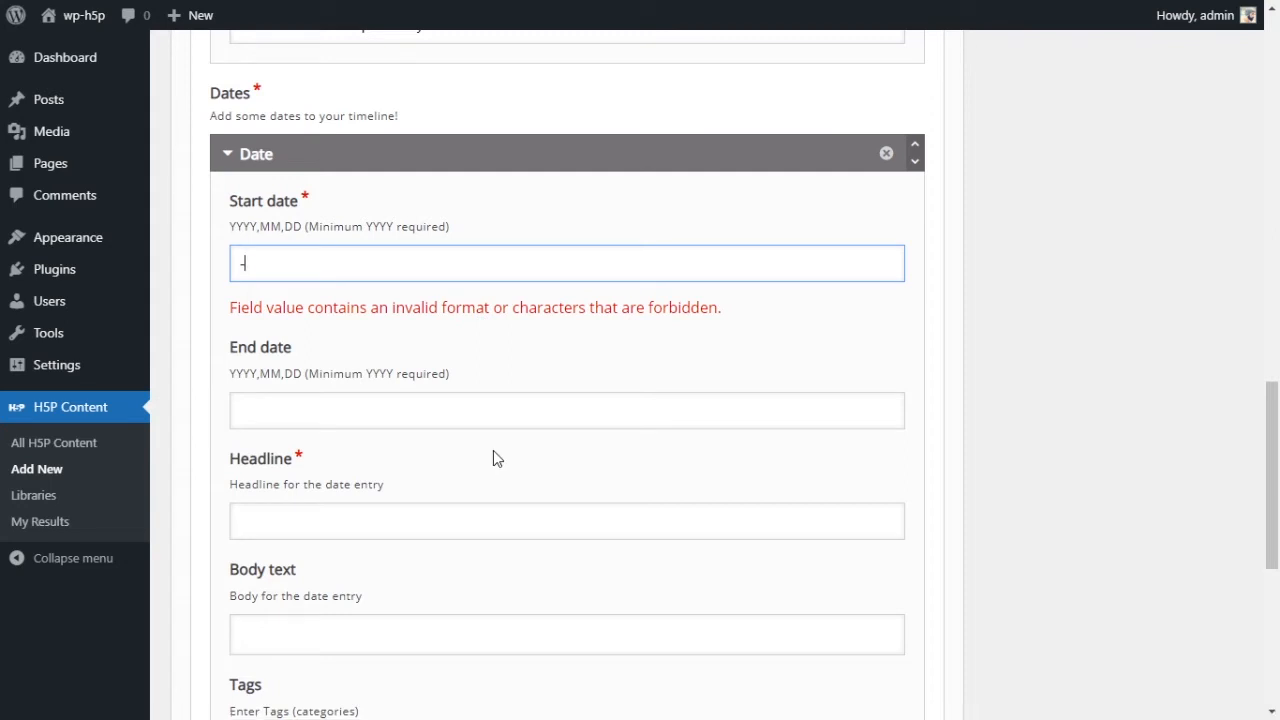
pyautogui.write('3500')
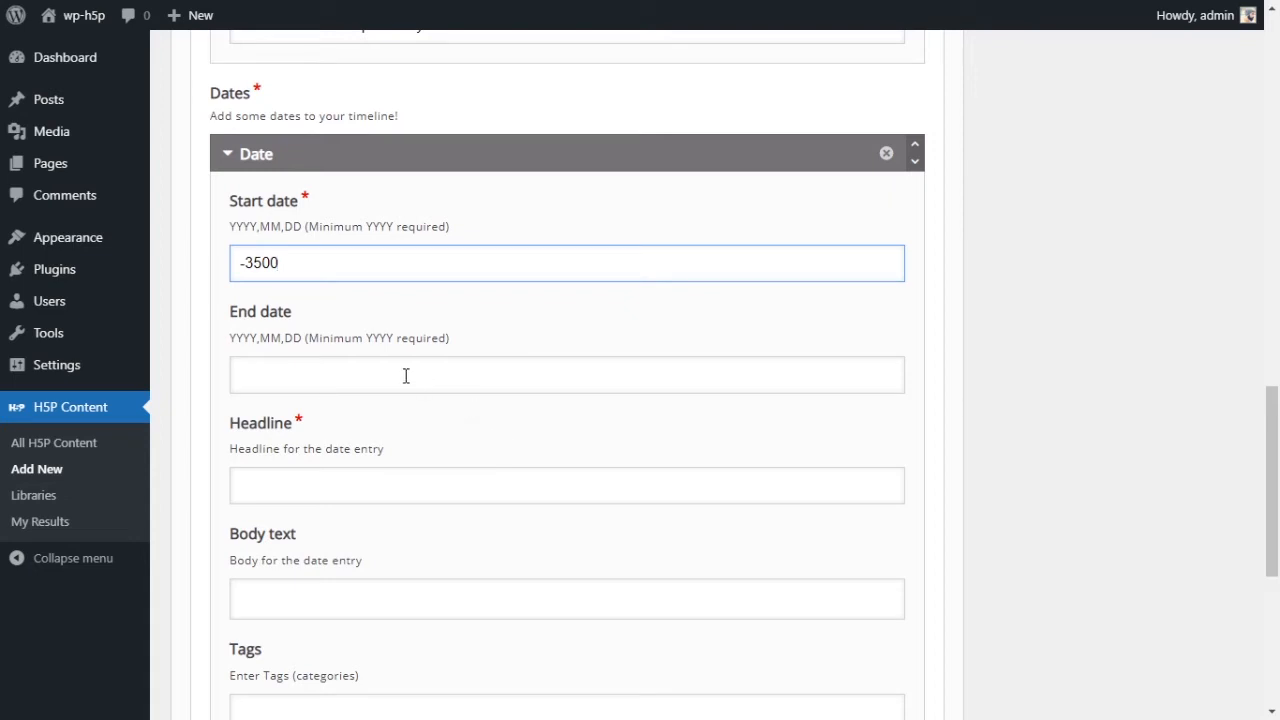
pyautogui.moveTo(240, 266); pyautogui.dragTo(286, 264)
pyautogui.click(286, 264)
pyautogui.moveTo(245, 262); pyautogui.dragTo(283, 260)
pyautogui.click(285, 260)
# Set the first date entry's end date to -3300
pyautogui.click(314, 370)
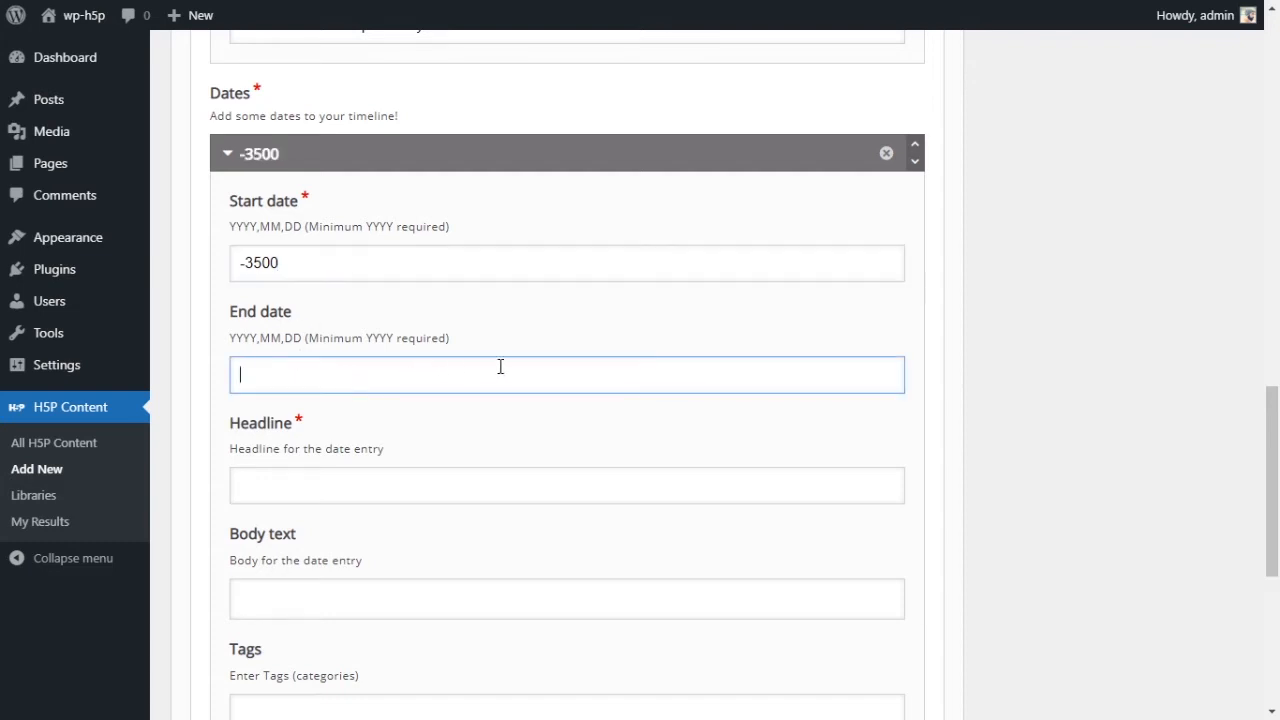
pyautogui.hotkey('alt', 'Tab')
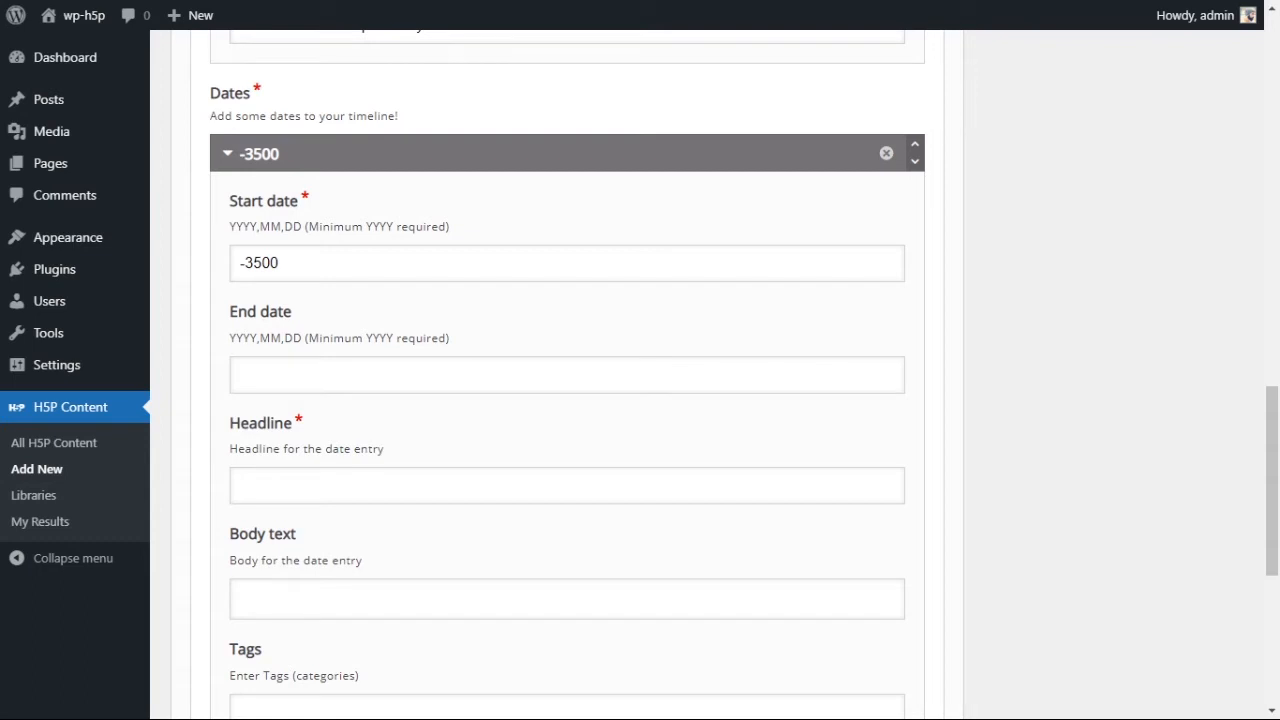
pyautogui.hotkey('alt', 'Tab')
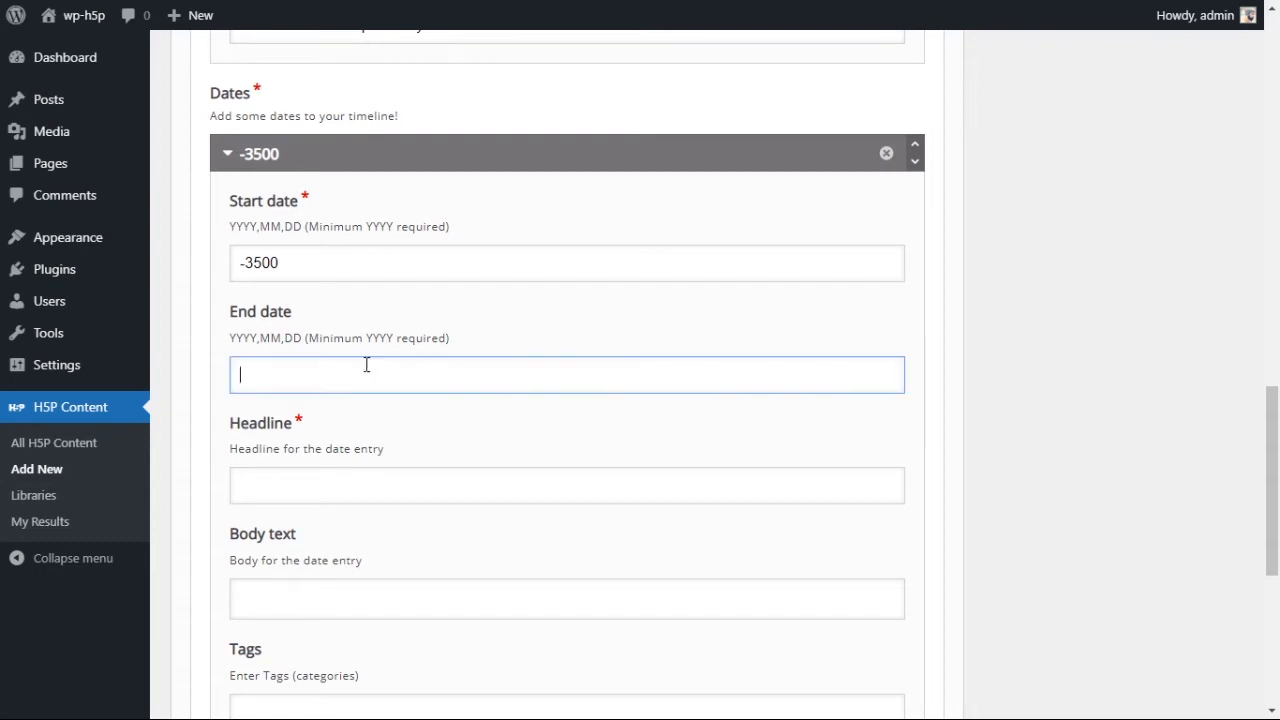
pyautogui.hotkey('alt', 'Tab')
pyautogui.hotkey('alt', 'Tab')
pyautogui.write('3')
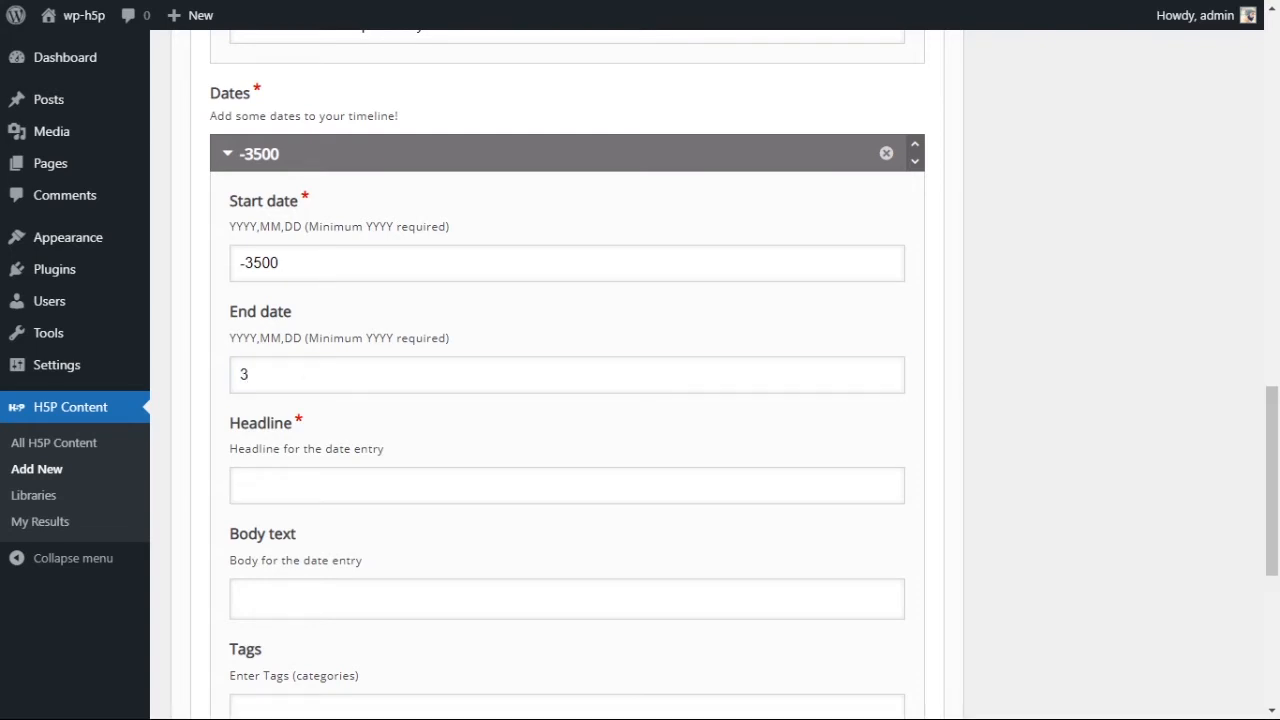
pyautogui.write('33')
pyautogui.press('BackSpace')
pyautogui.press('BackSpace')
pyautogui.press('BackSpace')
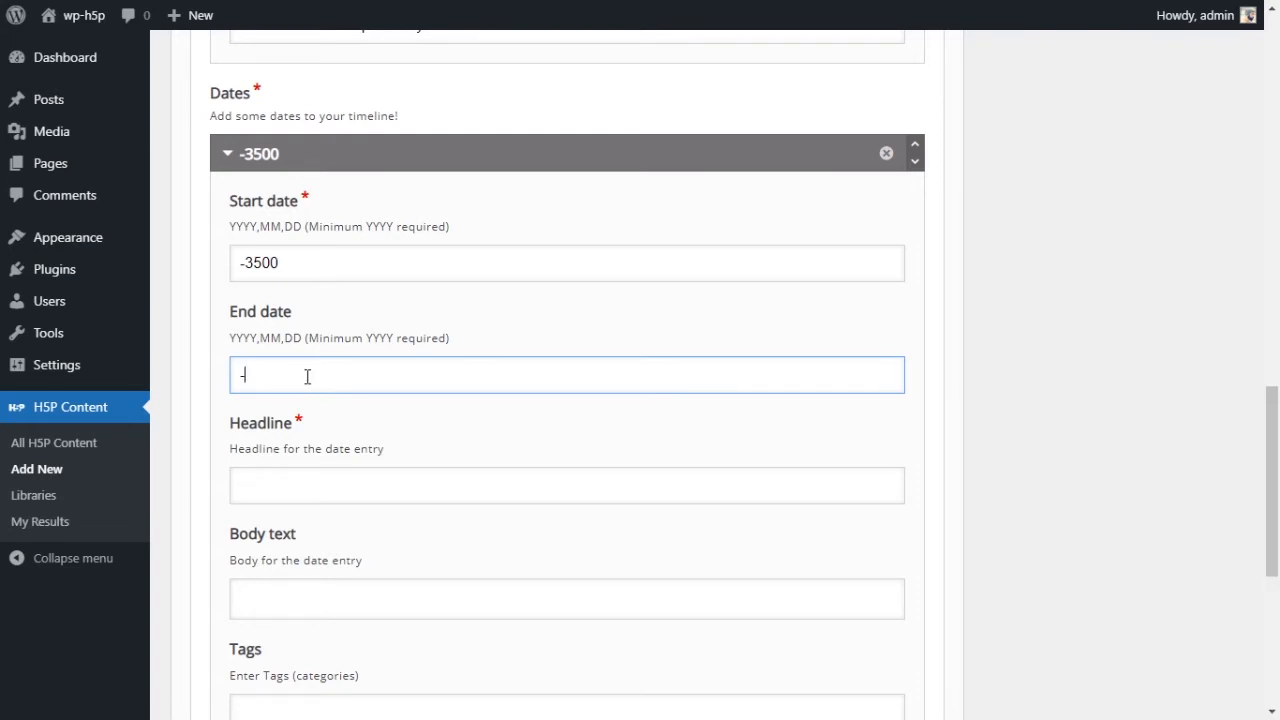
pyautogui.write('-3300')
# Enter "Sumer civilization" as the headline of the first date entry
pyautogui.scroll(-1, 340, 362)
pyautogui.click(357, 381)
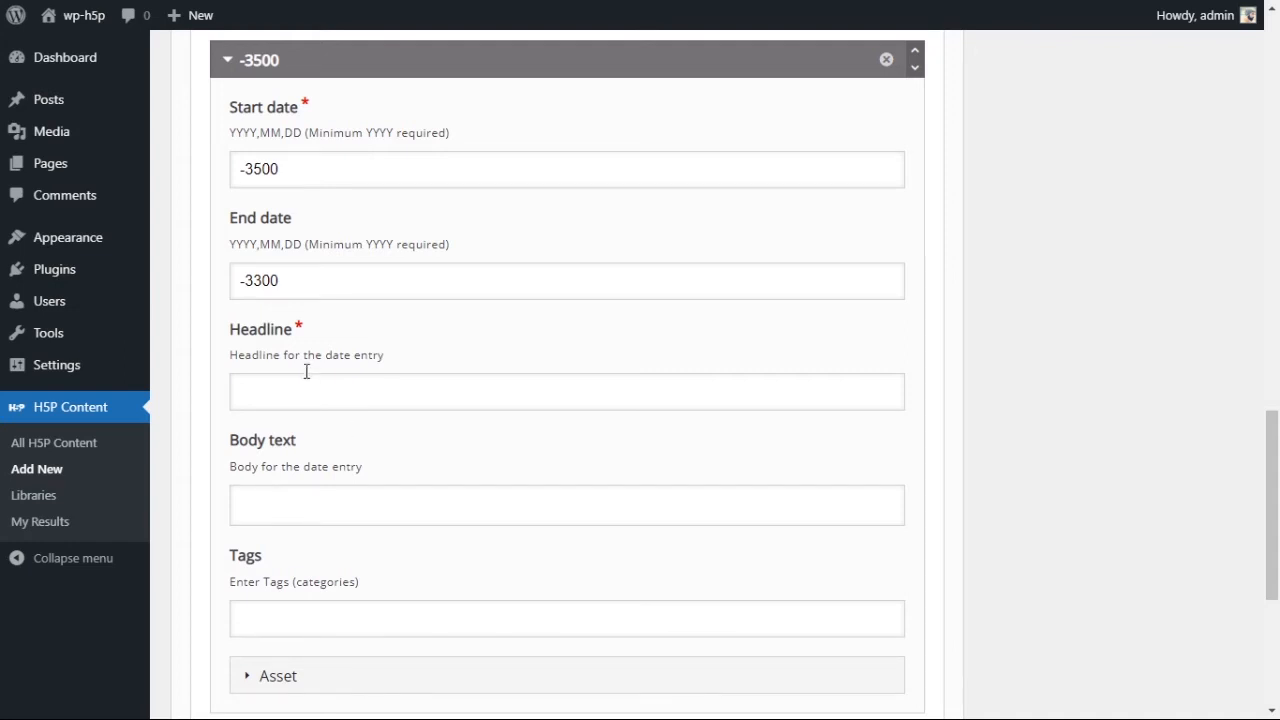
pyautogui.click(340, 386)
pyautogui.write('Sumer civilization')
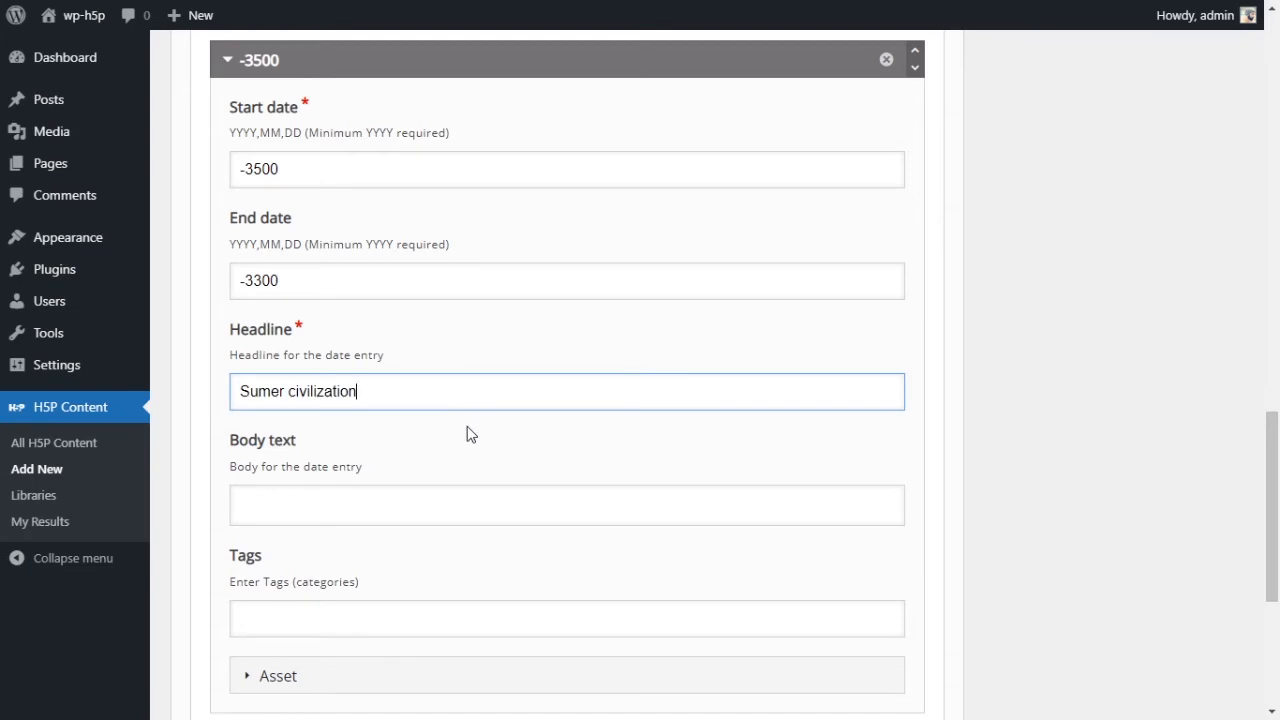
# Enter the date entry's body text "The Sumer civilization establishes city-states in southern Mesopotamia."
pyautogui.hotkey('alt', 'Tab')
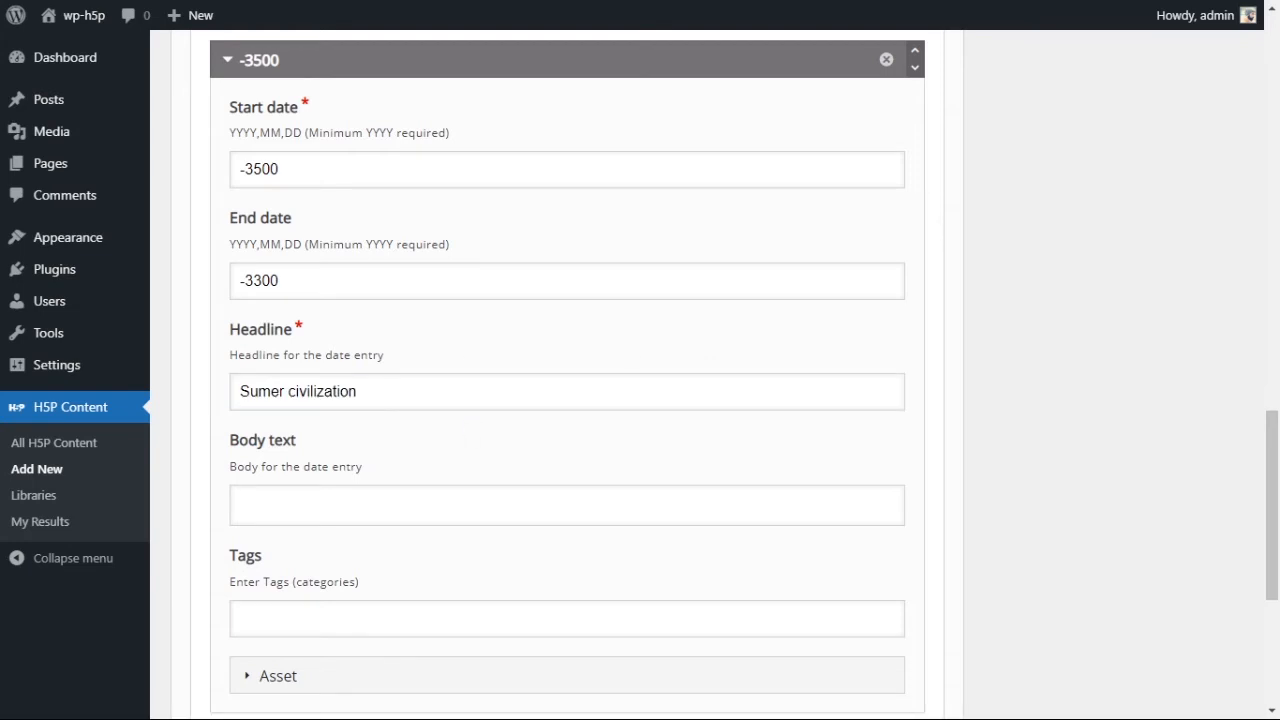
pyautogui.hotkey('alt', 'Tab')
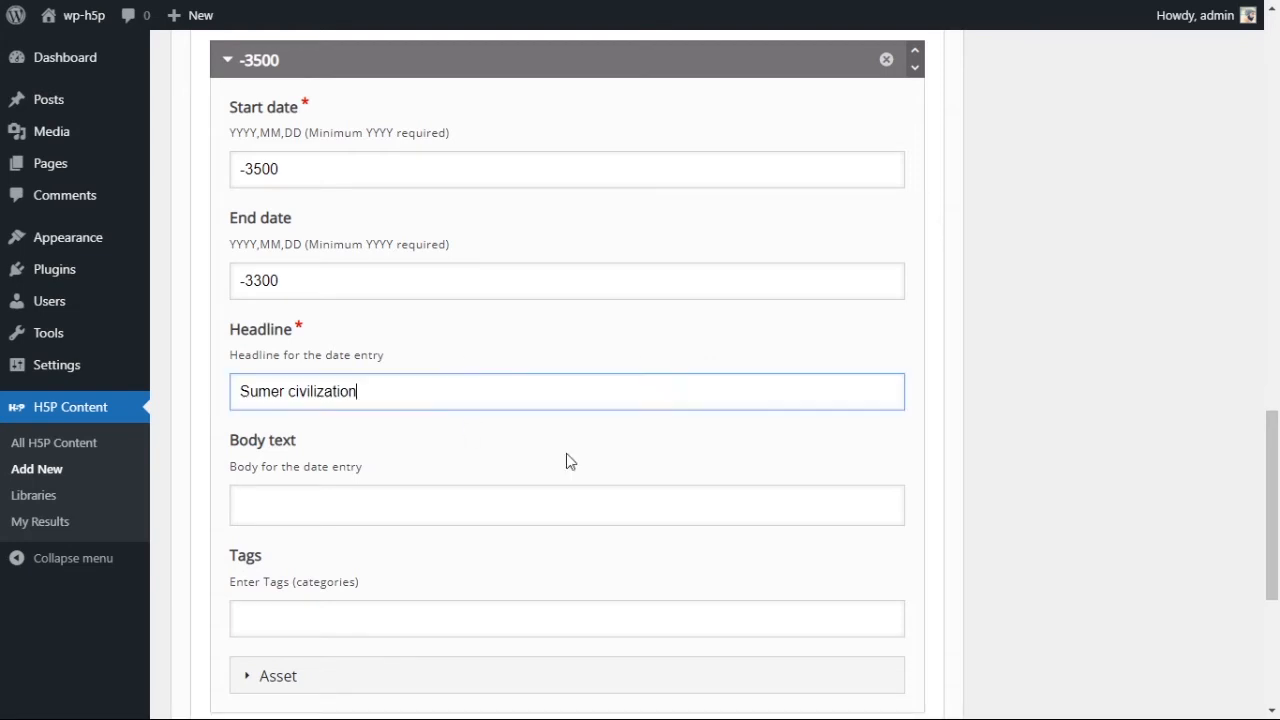
pyautogui.click(326, 509)
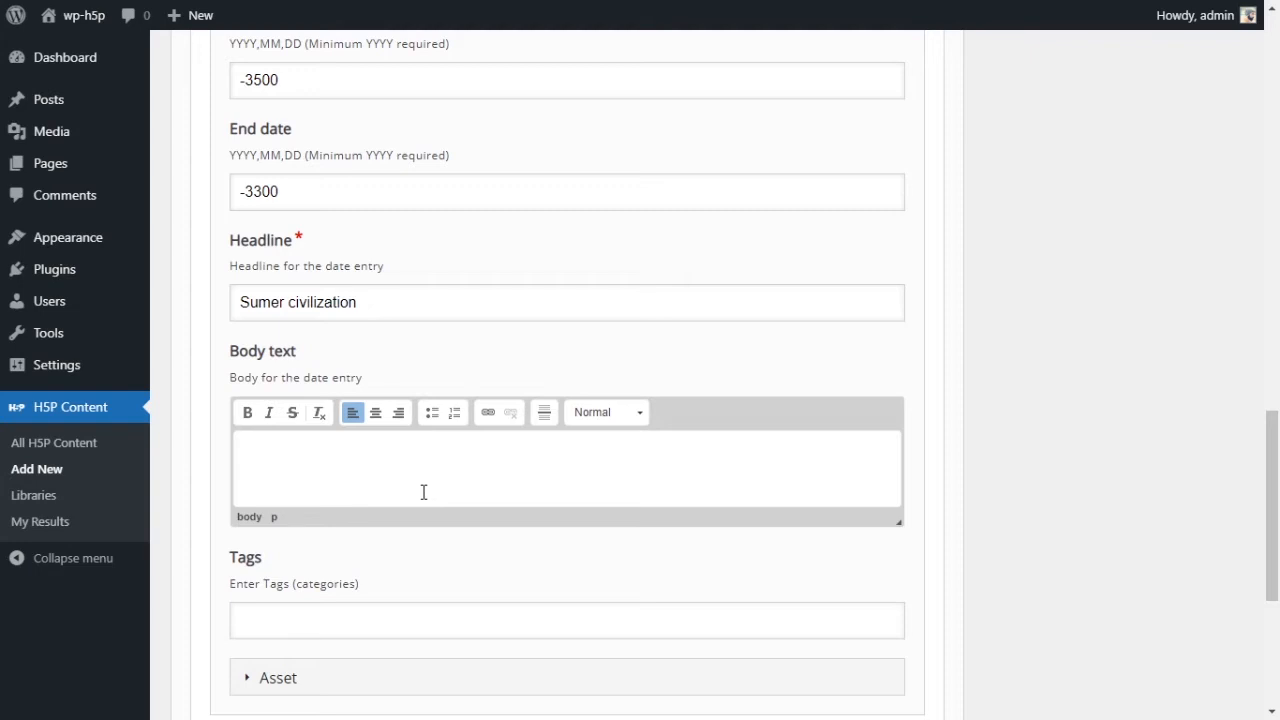
pyautogui.write('The Sumer civilization establishes city-states in southern Mesopotamia.')
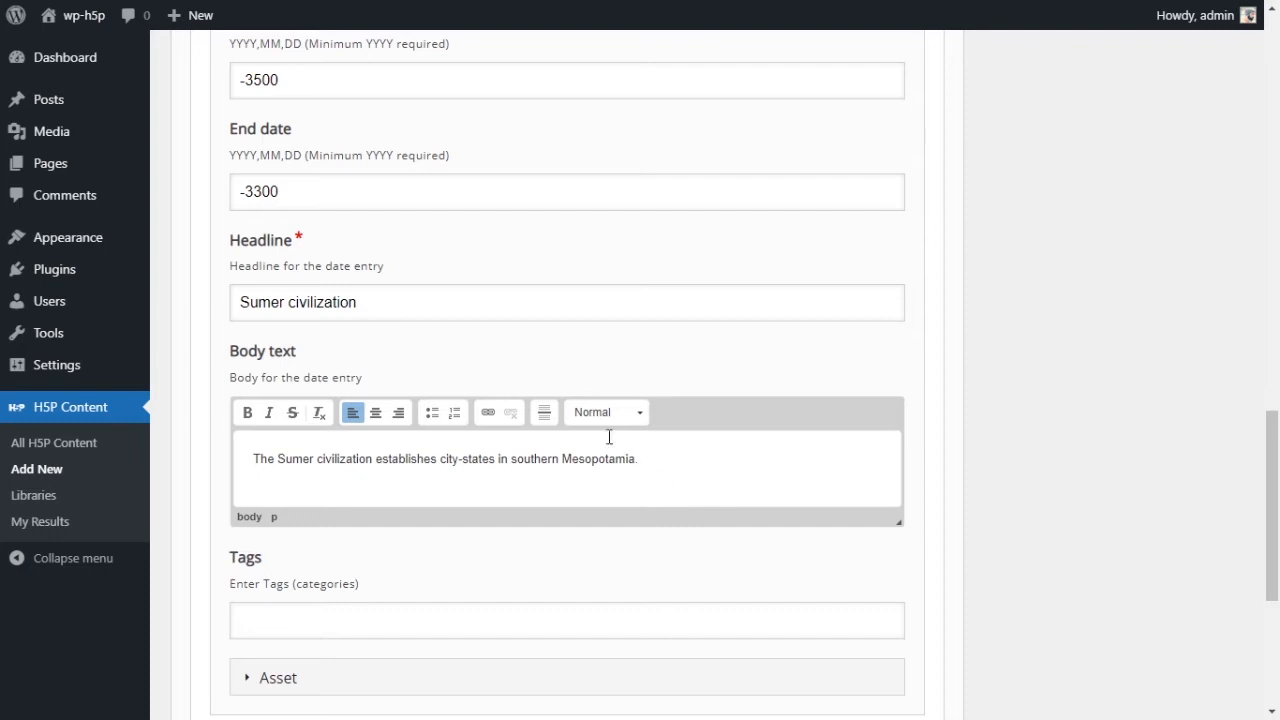
pyautogui.click(463, 307)
pyautogui.click(766, 474)
# Add the tag "sumer" to the first date entry
pyautogui.scroll(-3, 740, 480)
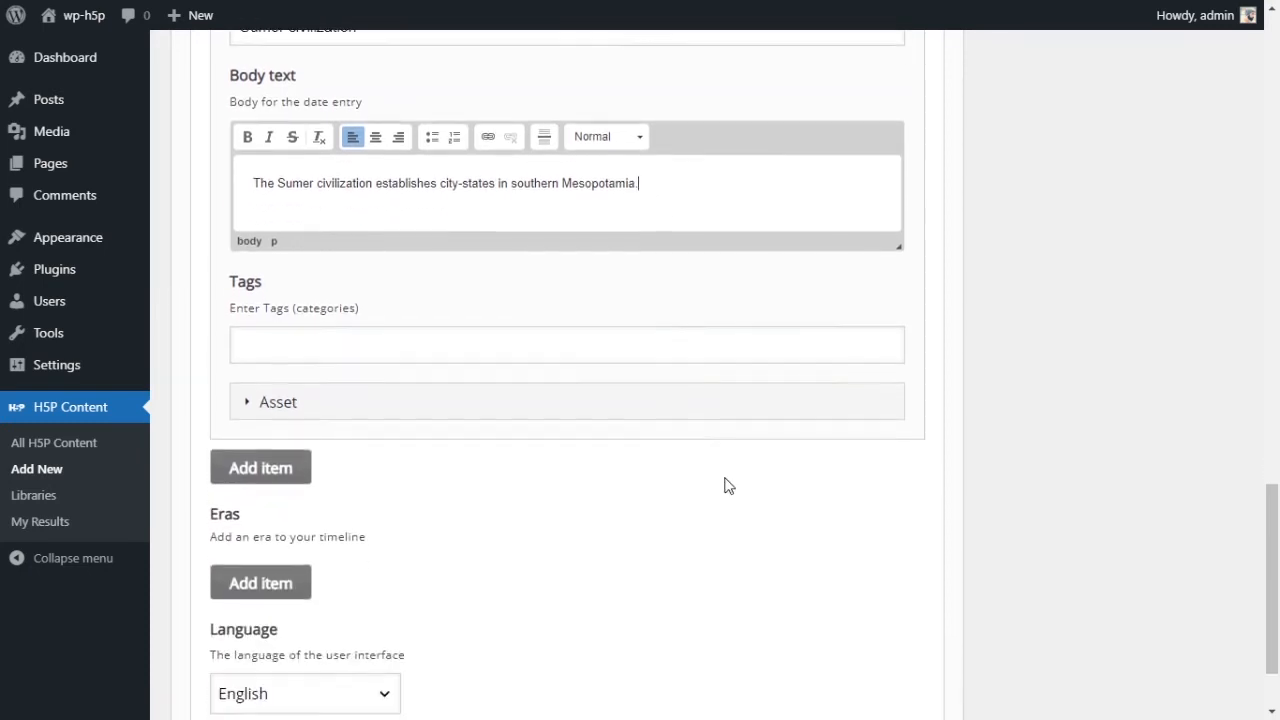
pyautogui.click(427, 337)
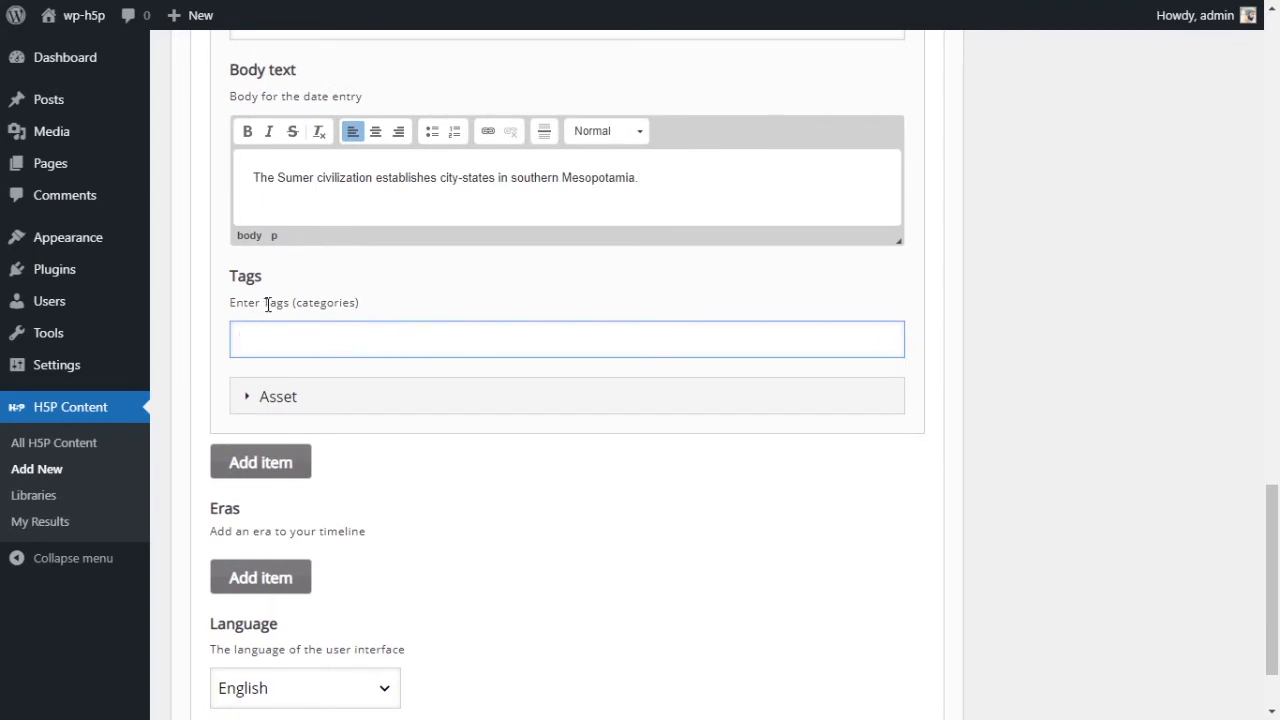
pyautogui.moveTo(302, 304); pyautogui.dragTo(380, 331)
pyautogui.click(380, 331)
pyautogui.scroll(2, 455, 334)
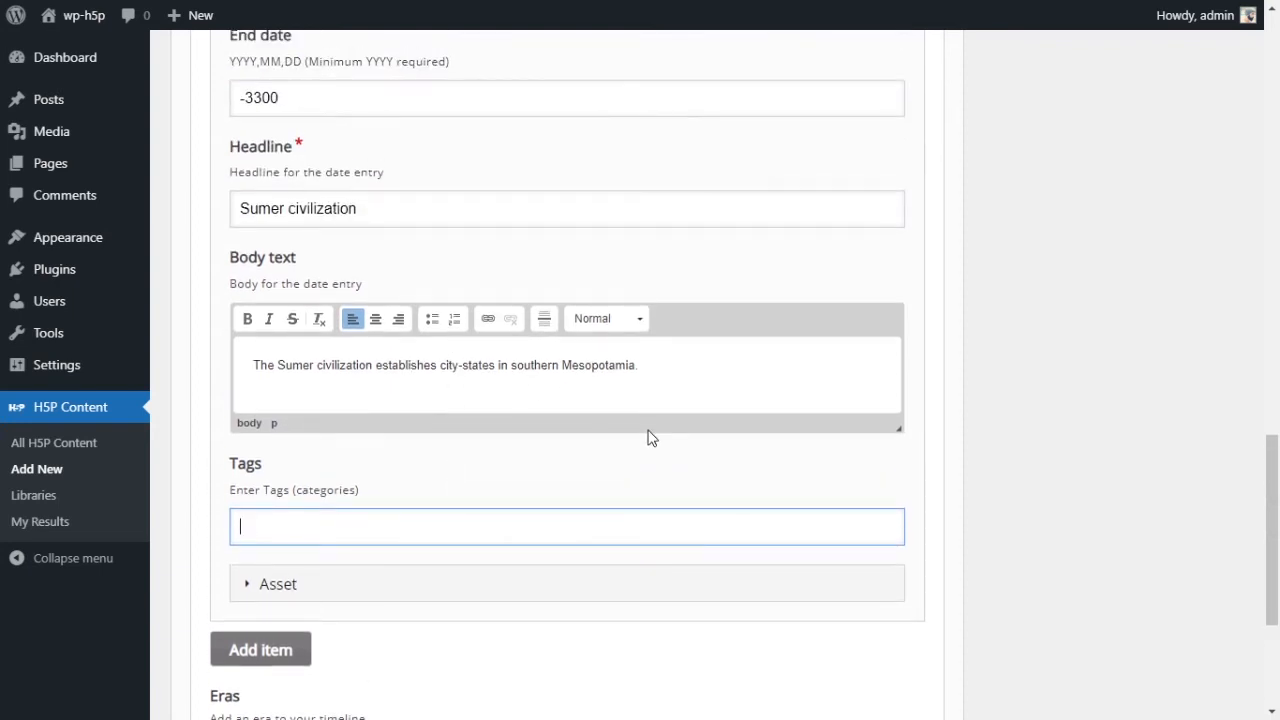
pyautogui.write('sumer')
# Expand the date entry's Asset section and review its media, thumbnail, credit and caption fields alongside the headline and body text
pyautogui.scroll(1, 737, 266)
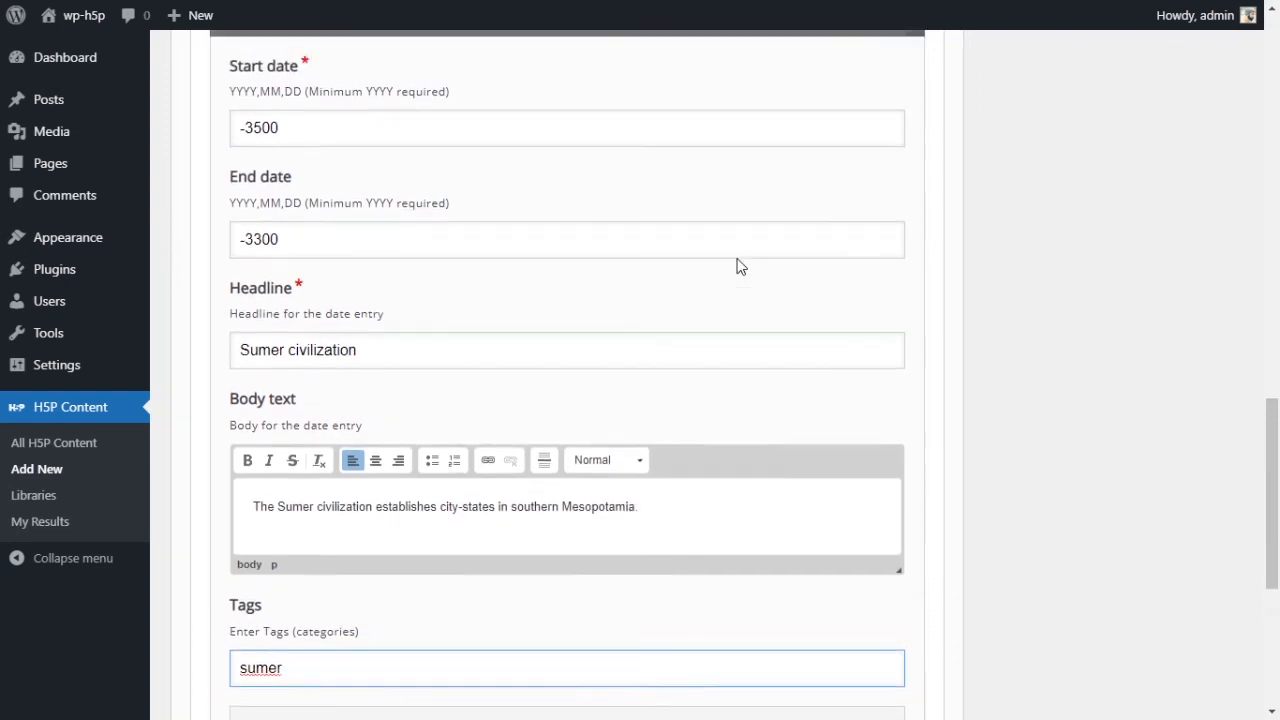
pyautogui.scroll(-2, 580, 323)
pyautogui.click(247, 494)
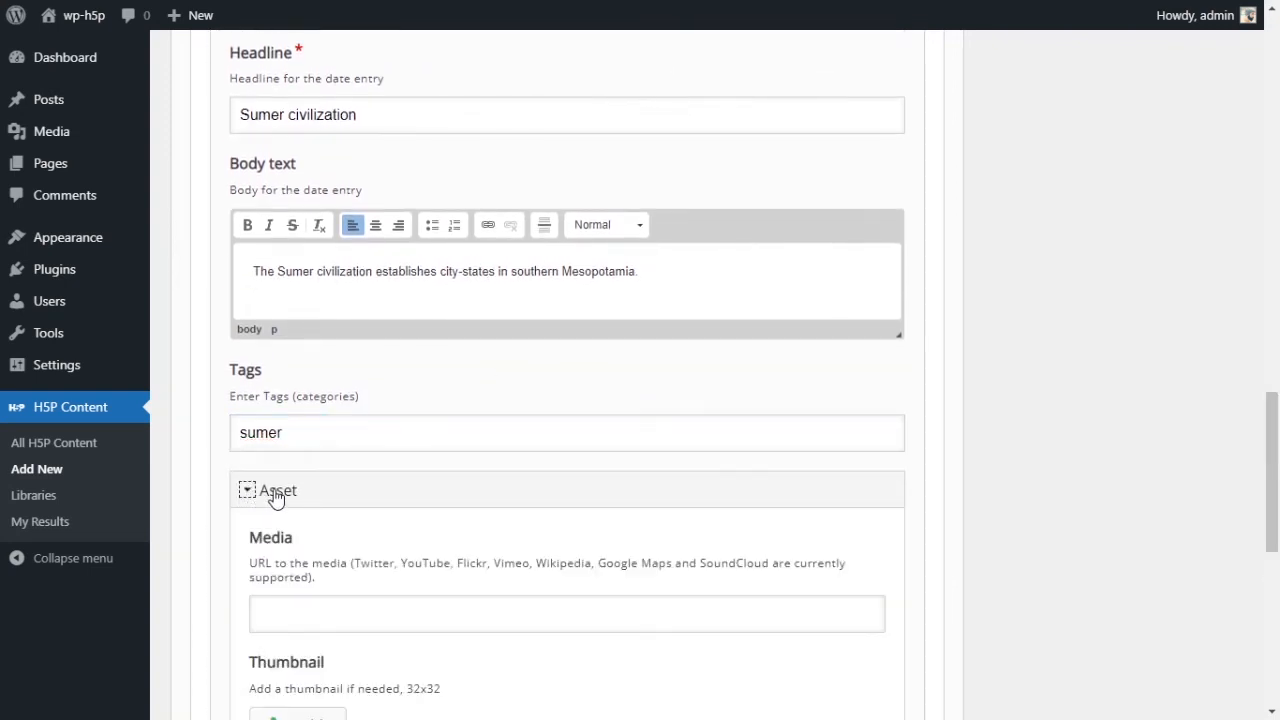
pyautogui.scroll(-3, 391, 463)
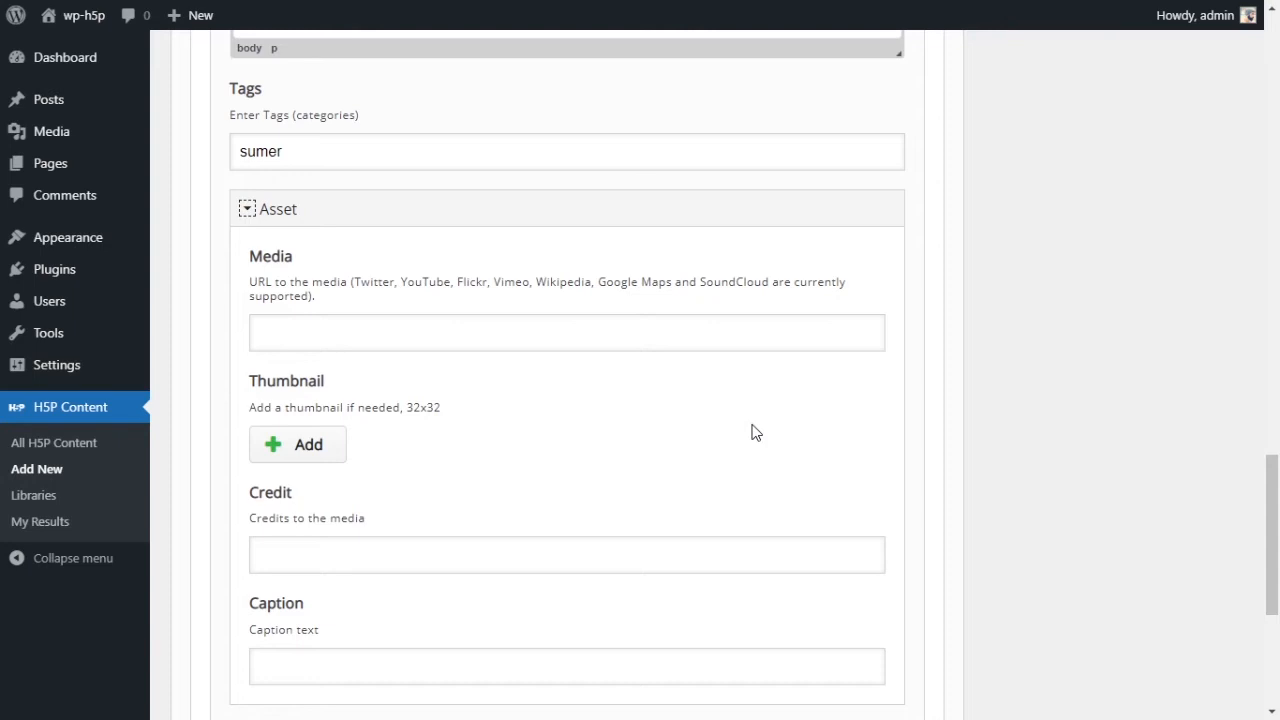
pyautogui.scroll(3, 752, 428)
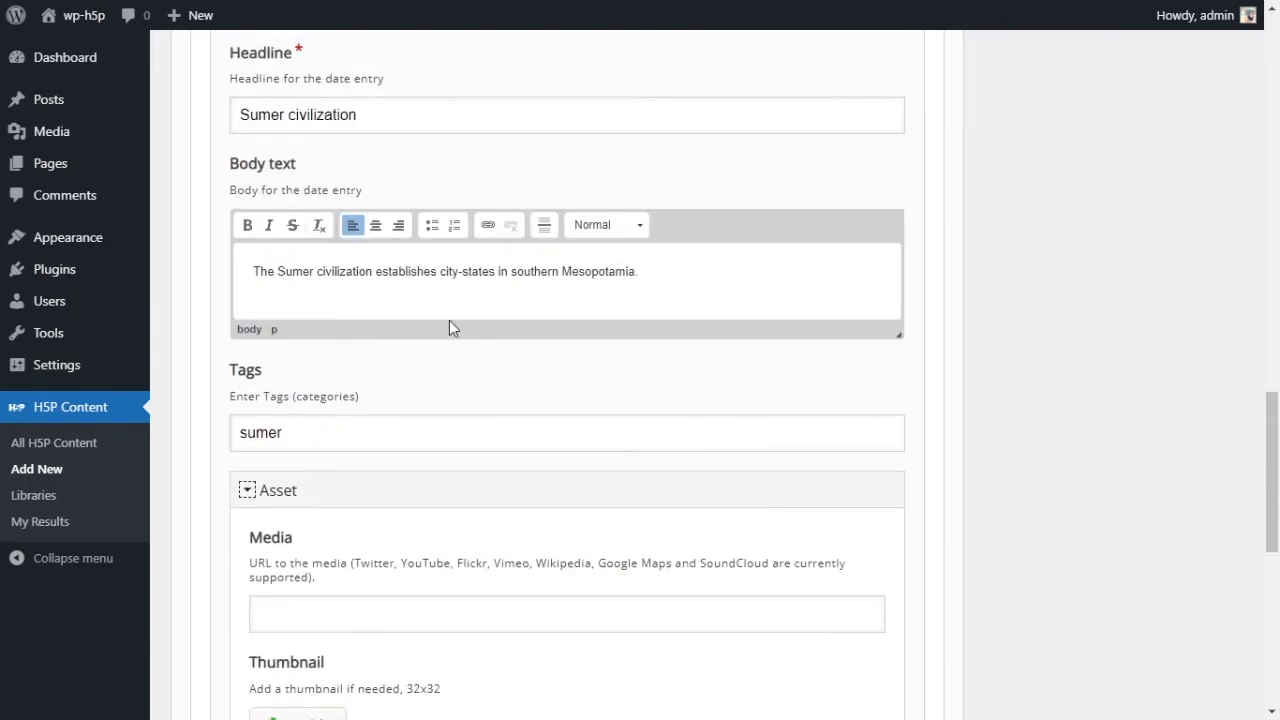
pyautogui.moveTo(241, 115); pyautogui.dragTo(391, 240)
pyautogui.moveTo(258, 271); pyautogui.dragTo(416, 272)
pyautogui.scroll(-3, 423, 345)
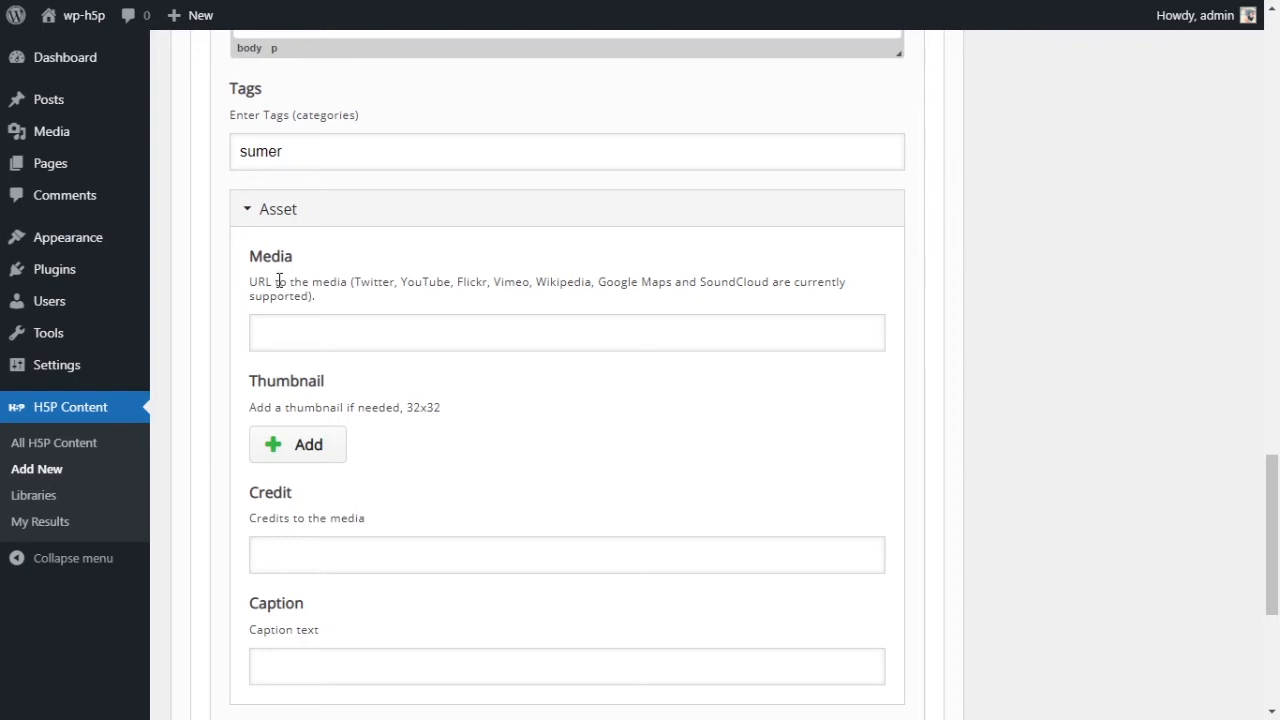
# Open the WordPress Media Library to look for an image for the date entry's media link
pyautogui.click(318, 336)
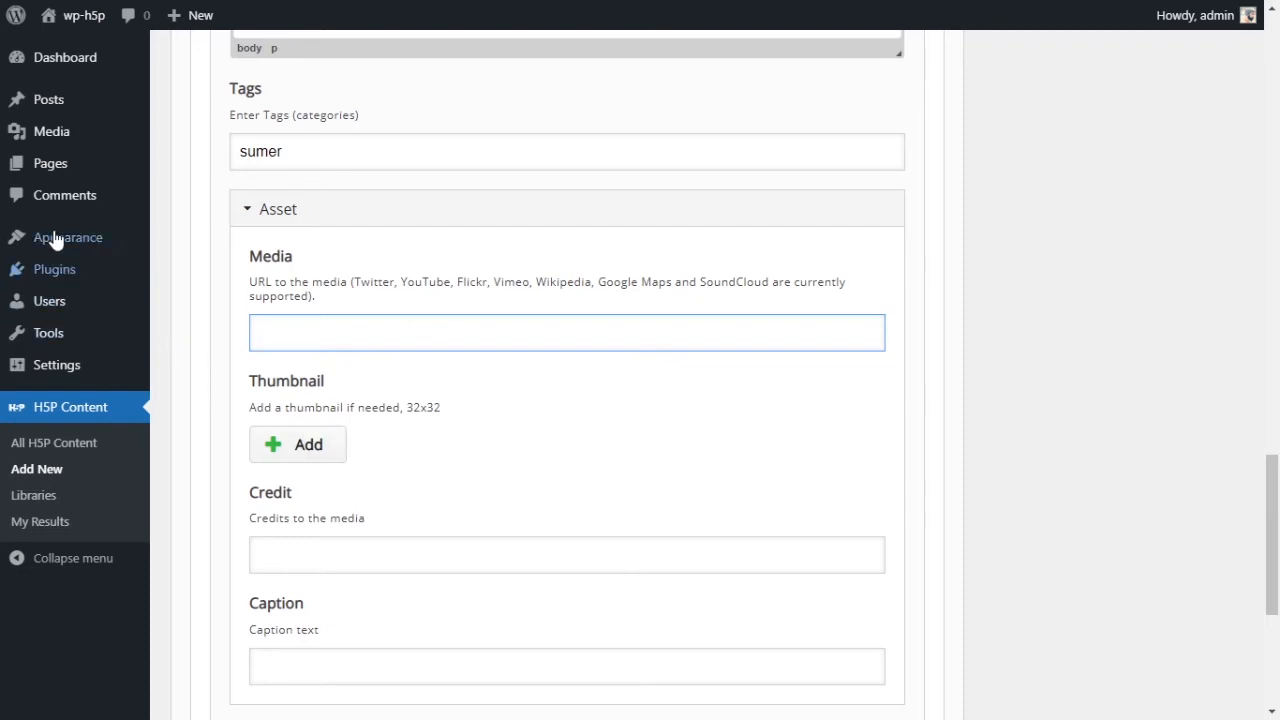
pyautogui.moveTo(36, 142)
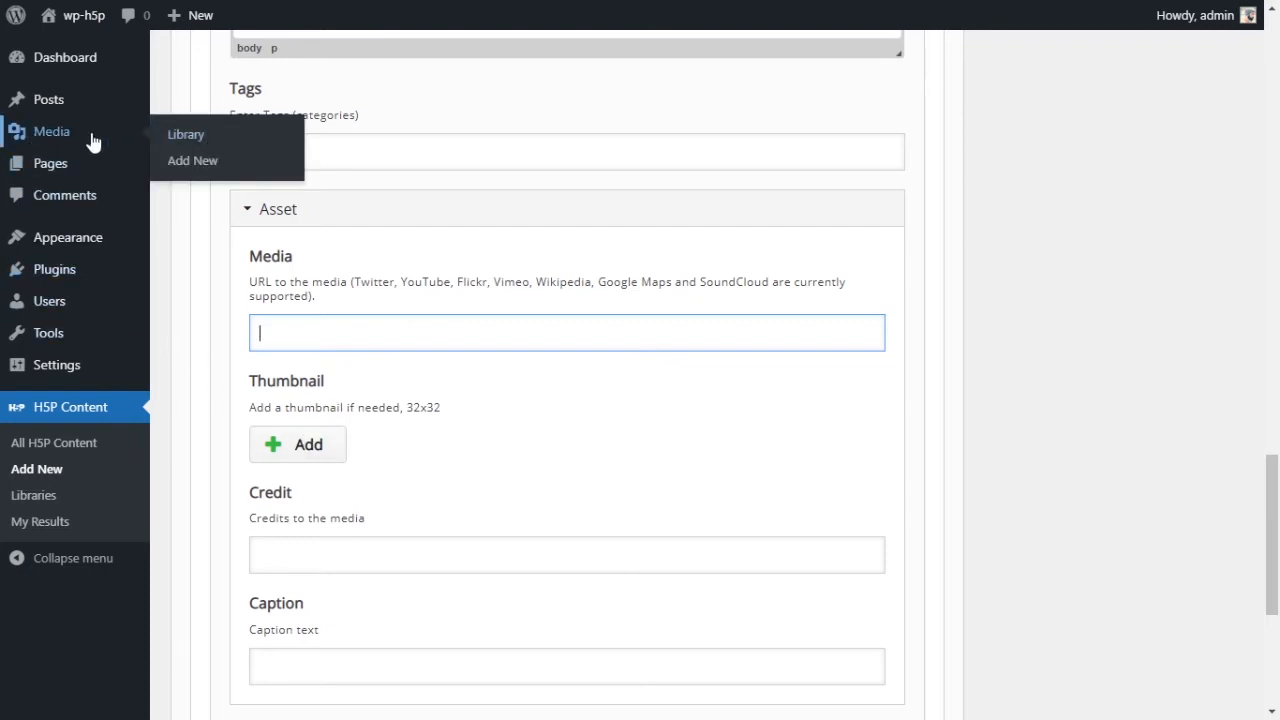
pyautogui.click(190, 142)
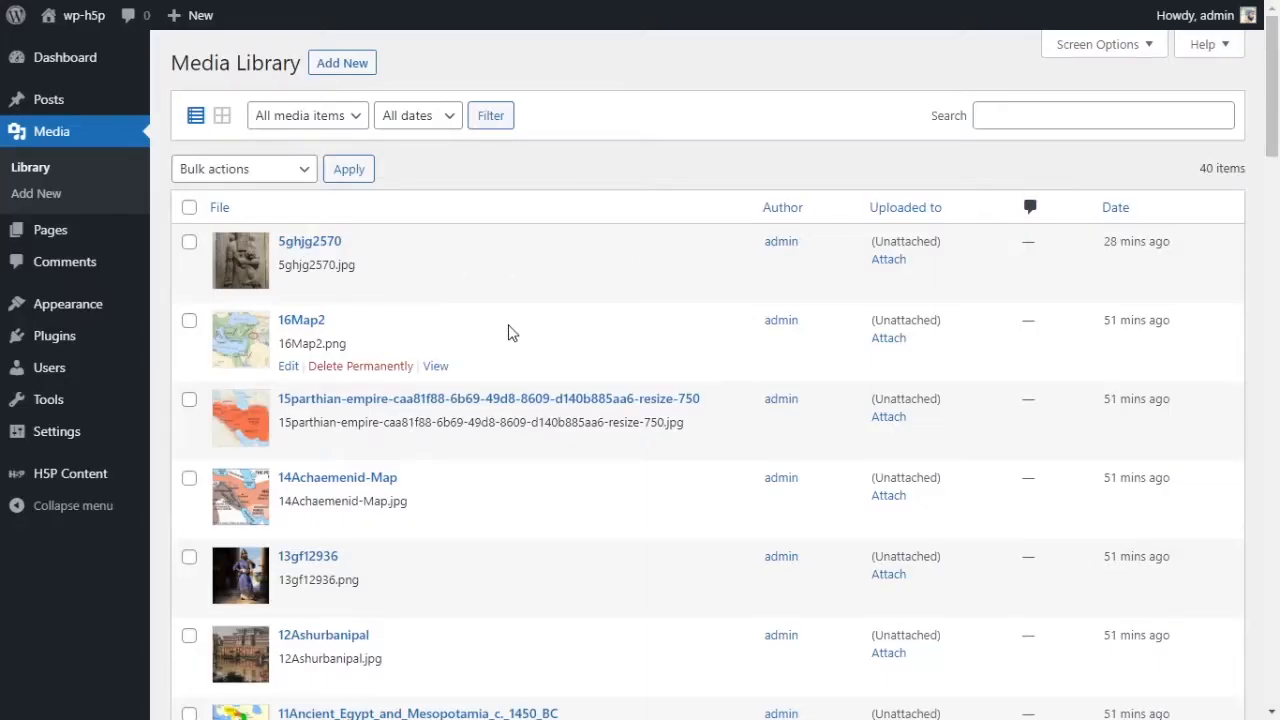
# Find the 1BCE_cities_of_sumeria_map image in the Media Library and open its details
pyautogui.scroll(-5, 491, 292)
pyautogui.scroll(-2, 491, 300)
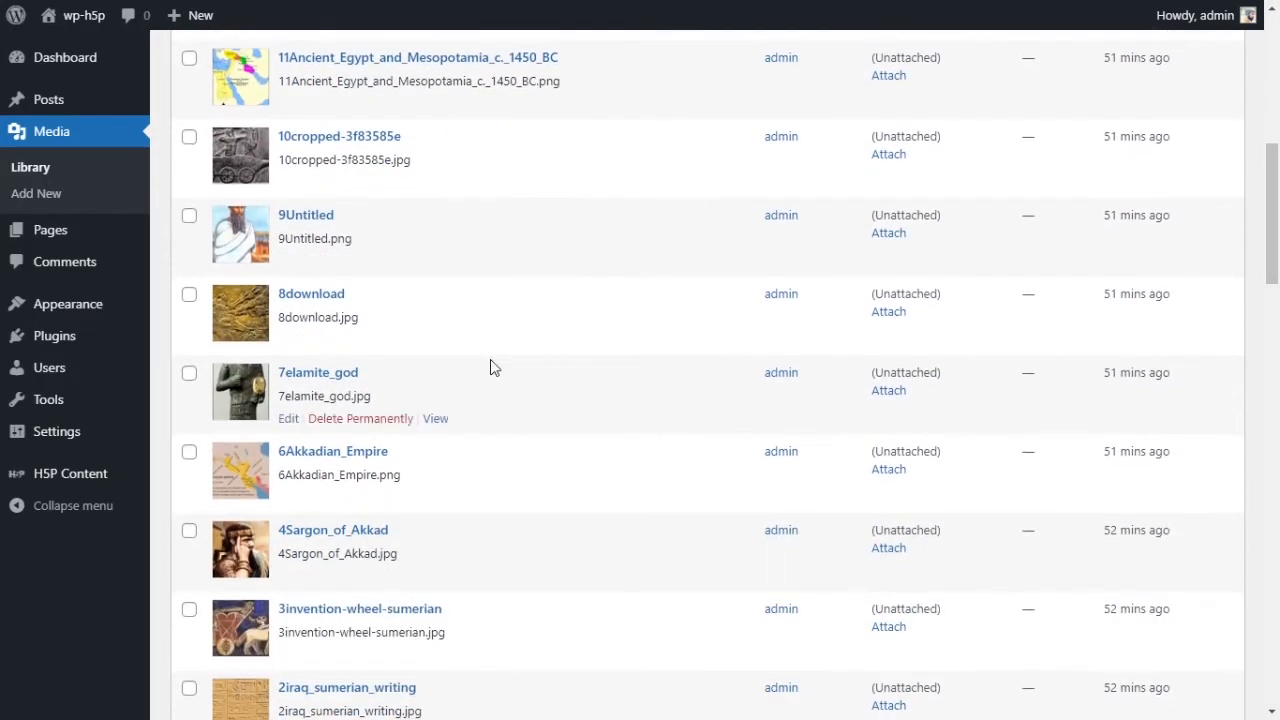
pyautogui.scroll(-3, 494, 470)
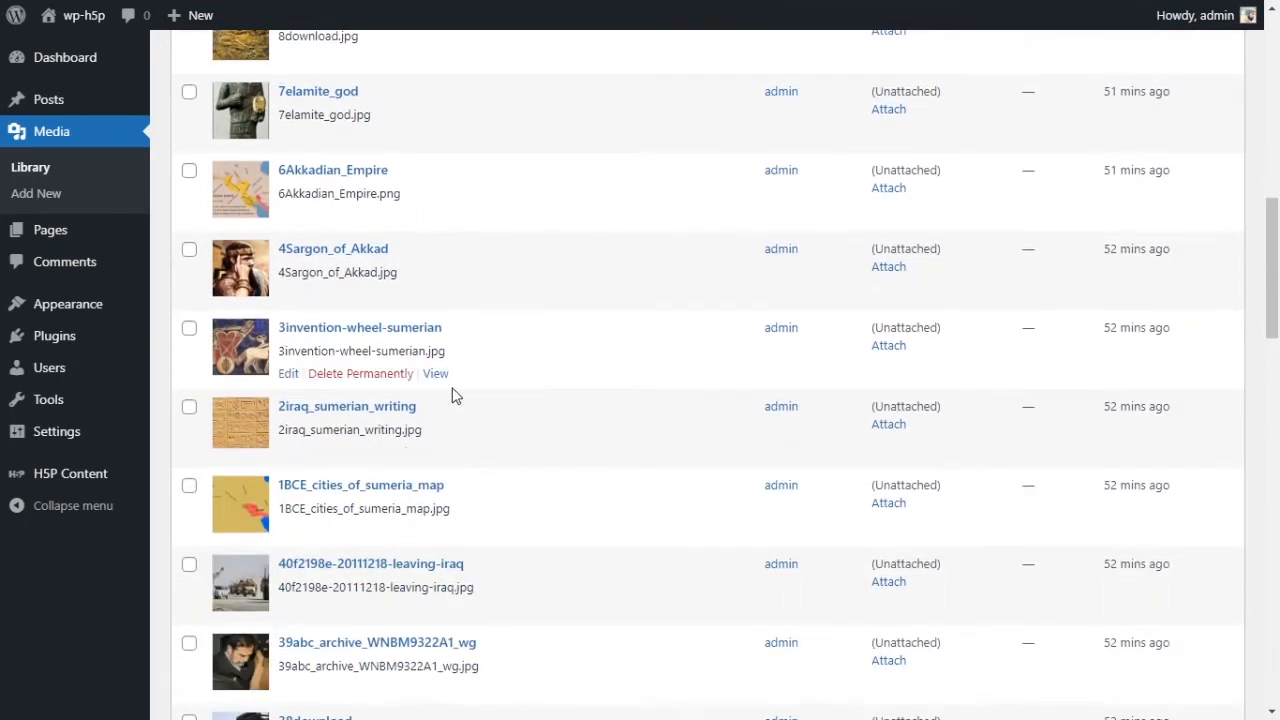
pyautogui.scroll(-1, 330, 410)
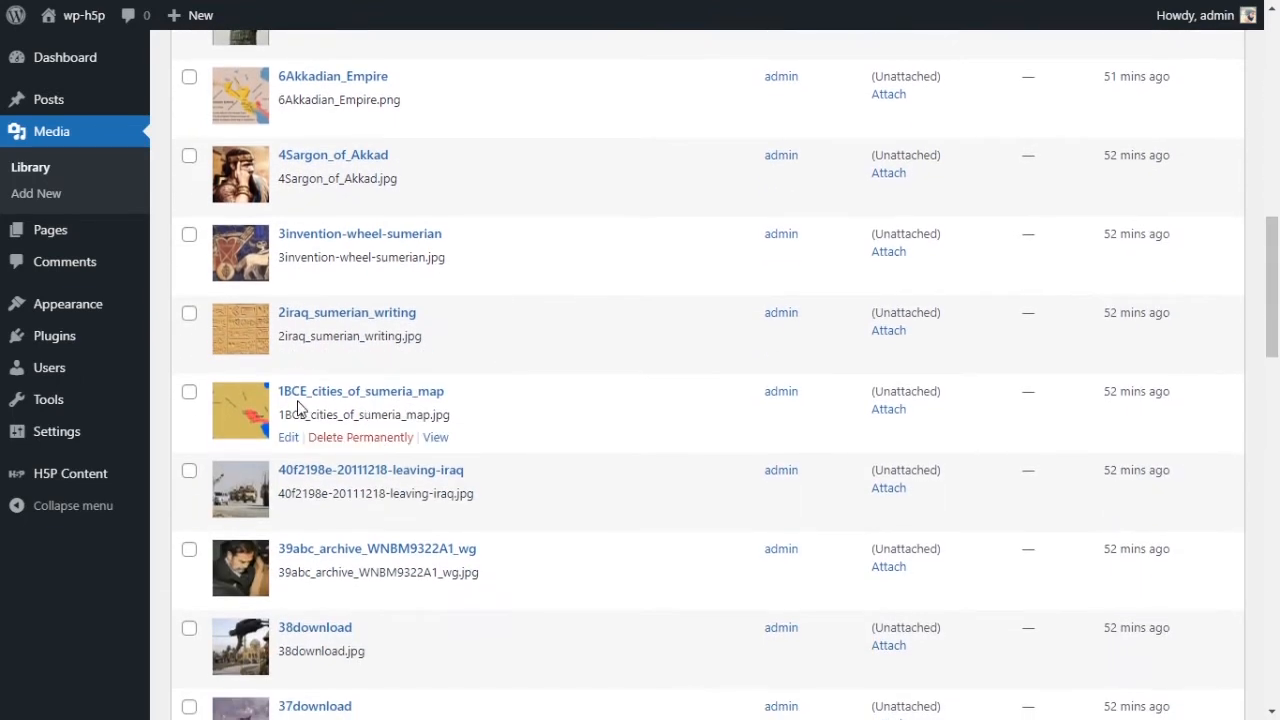
pyautogui.click(346, 395)
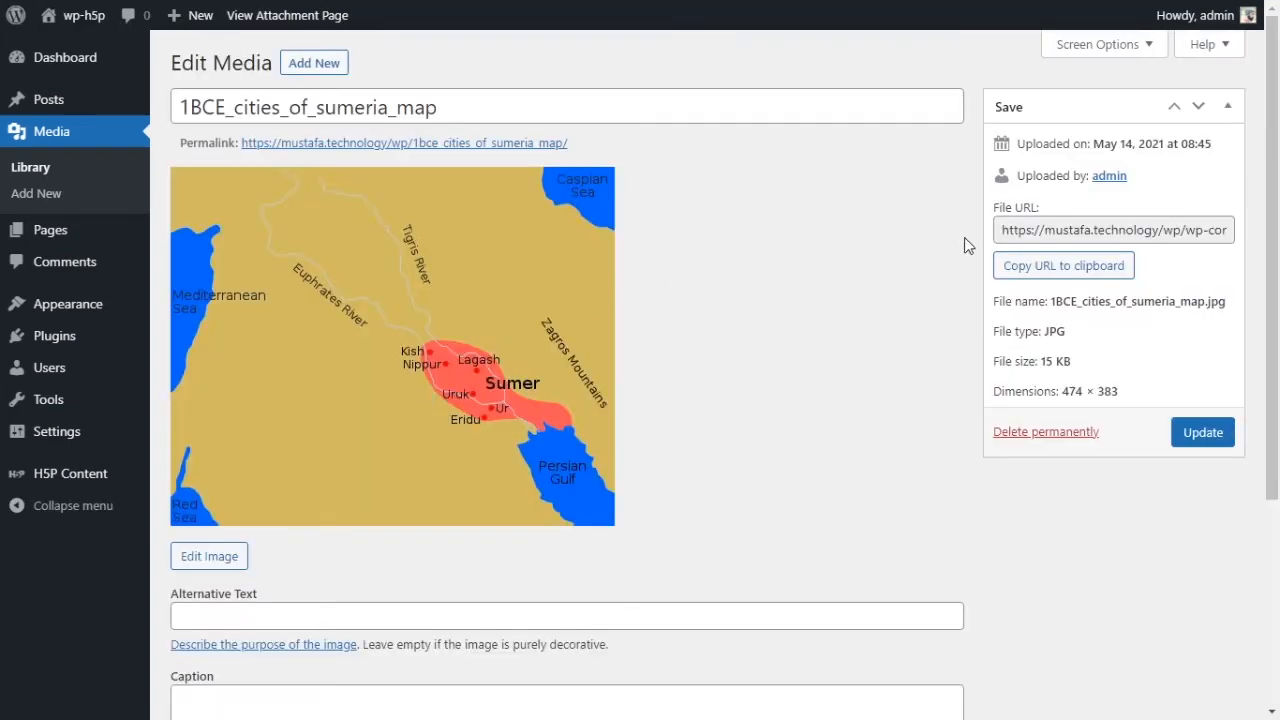
# Copy the Sumeria map's file URL and paste it as the media link of the Sumer civilization date entry
pyautogui.moveTo(1018, 232); pyautogui.dragTo(1243, 234)
pyautogui.click(1211, 254)
pyautogui.click(1066, 266)
pyautogui.hotkey('ctrl', 'Tab')
pyautogui.click(365, 291)
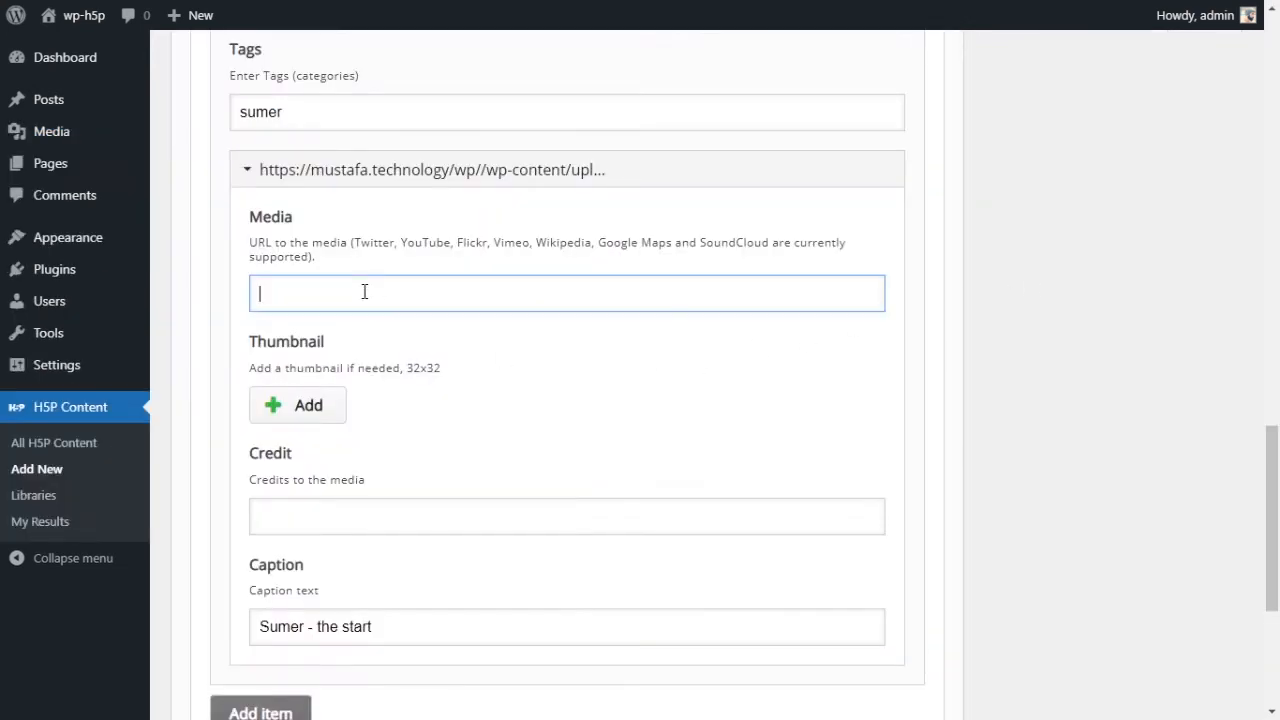
pyautogui.hotkey('ctrl', 'v')
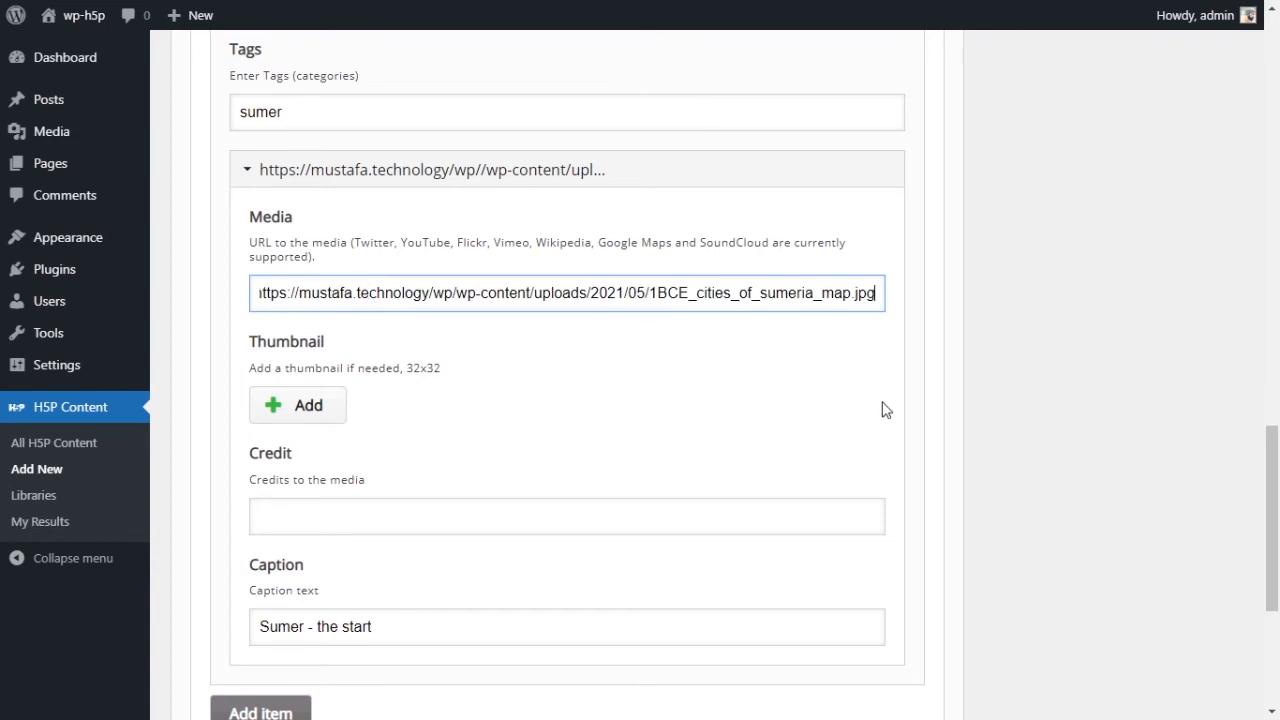
# Add the Sumeria map image as the thumbnail of the Sumer civilization entry's asset
pyautogui.click(293, 408)
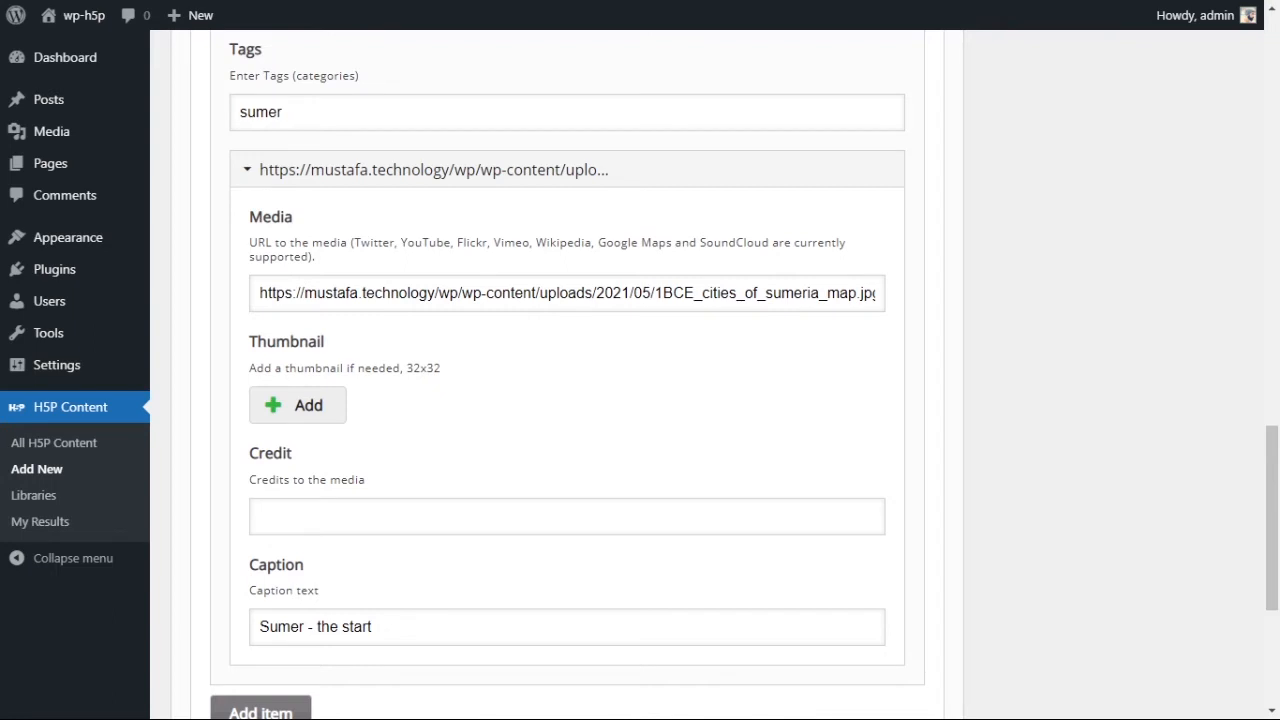
pyautogui.click(401, 448)
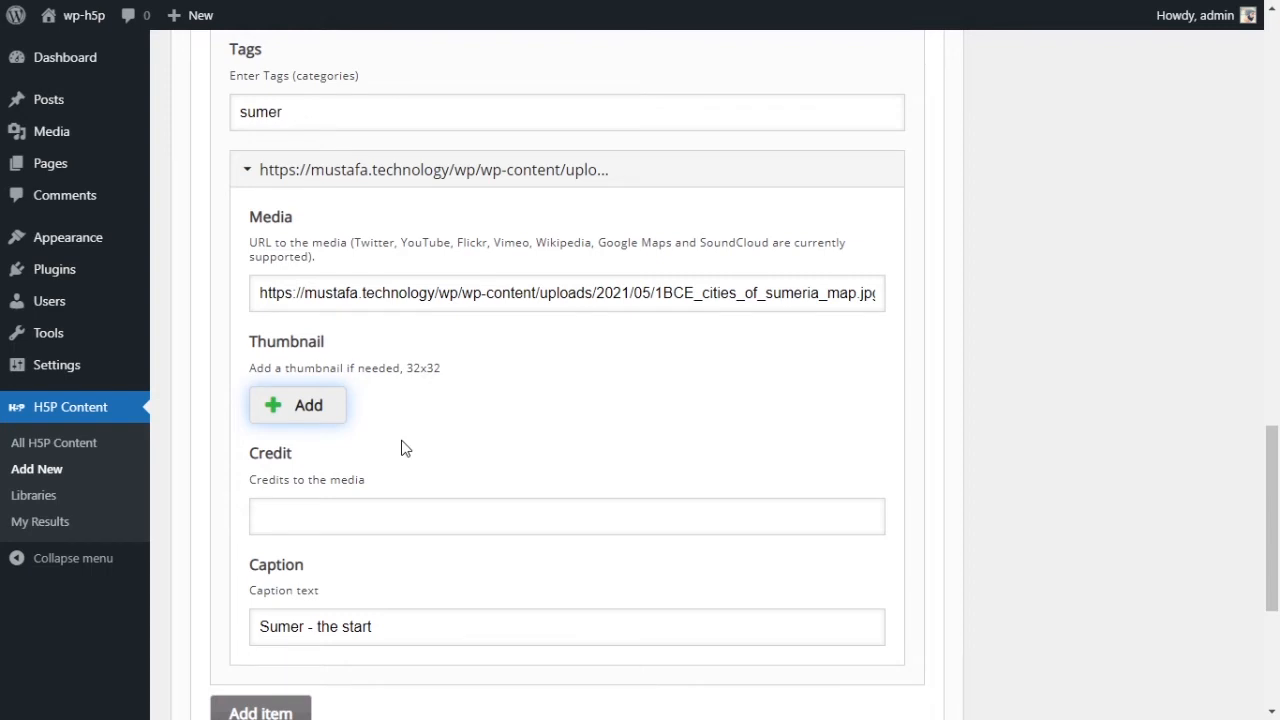
pyautogui.scroll(-2, 430, 500)
pyautogui.click(460, 561)
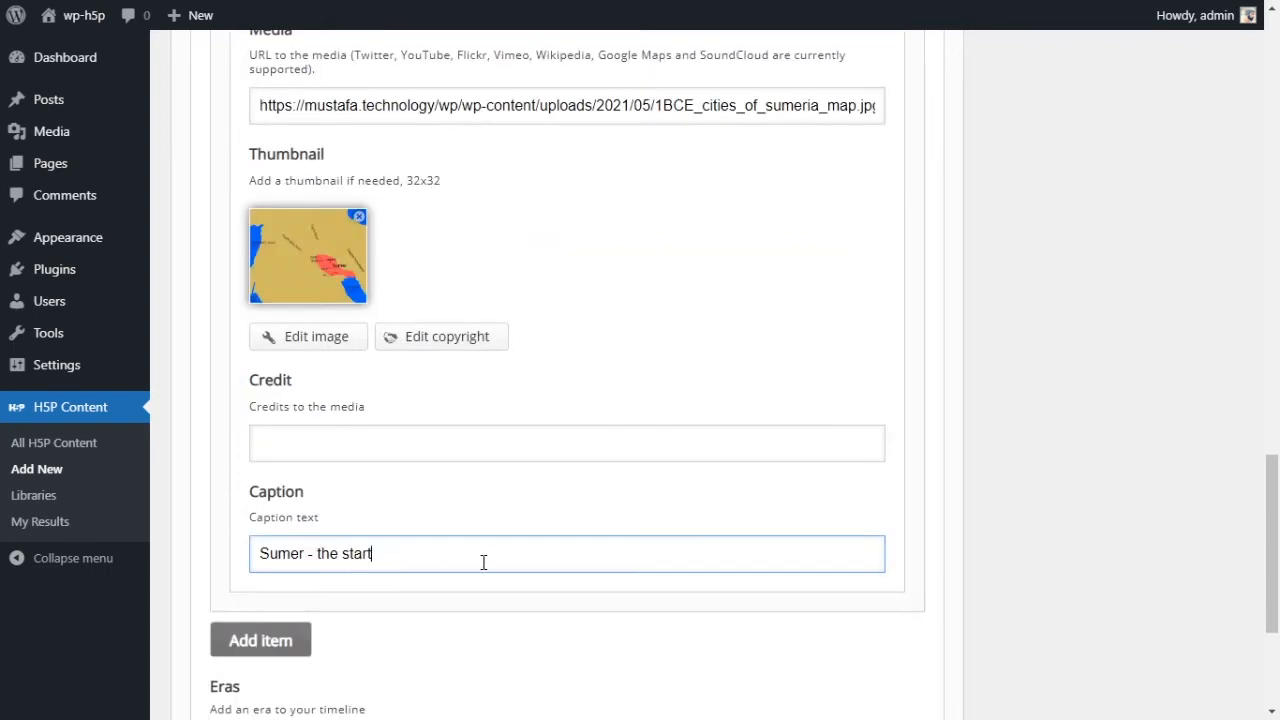
# Review the Sumer civilization entry's dates, headline, body text, tags, media link, thumbnail and caption
pyautogui.scroll(5, 483, 562)
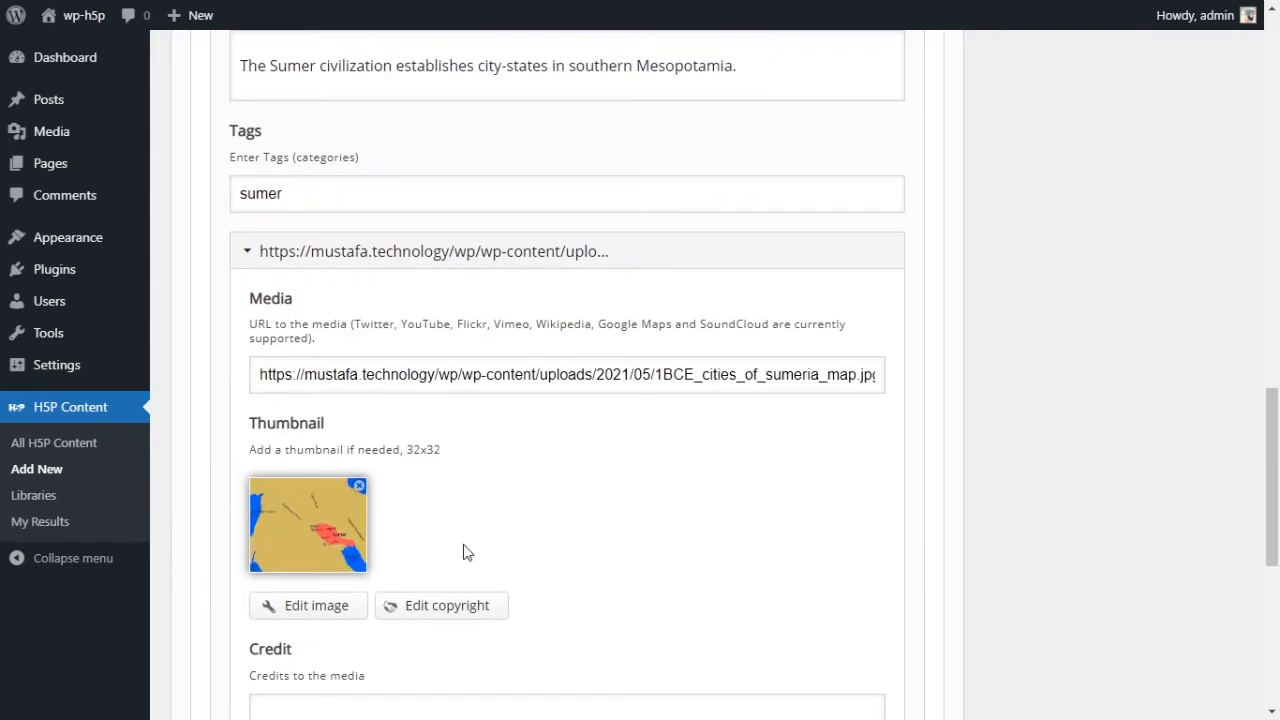
pyautogui.scroll(2, 537, 396)
pyautogui.scroll(3, 537, 396)
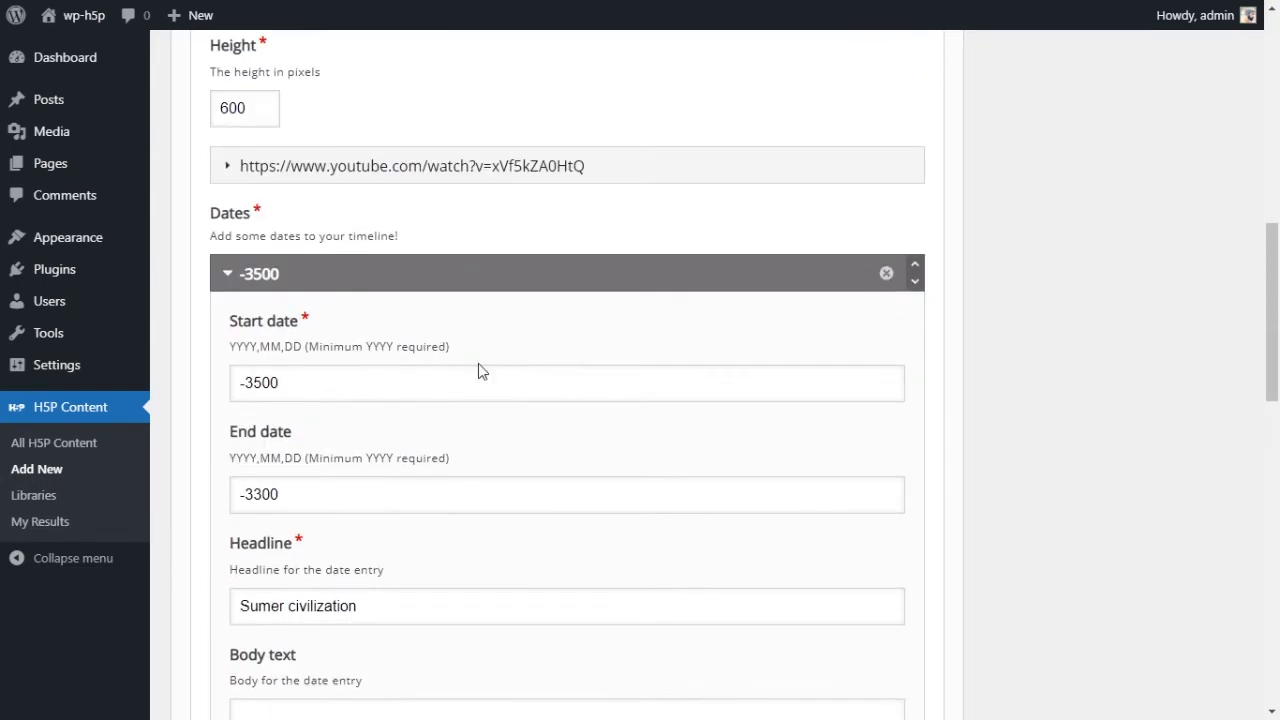
pyautogui.scroll(-2, 371, 466)
pyautogui.scroll(-3, 360, 410)
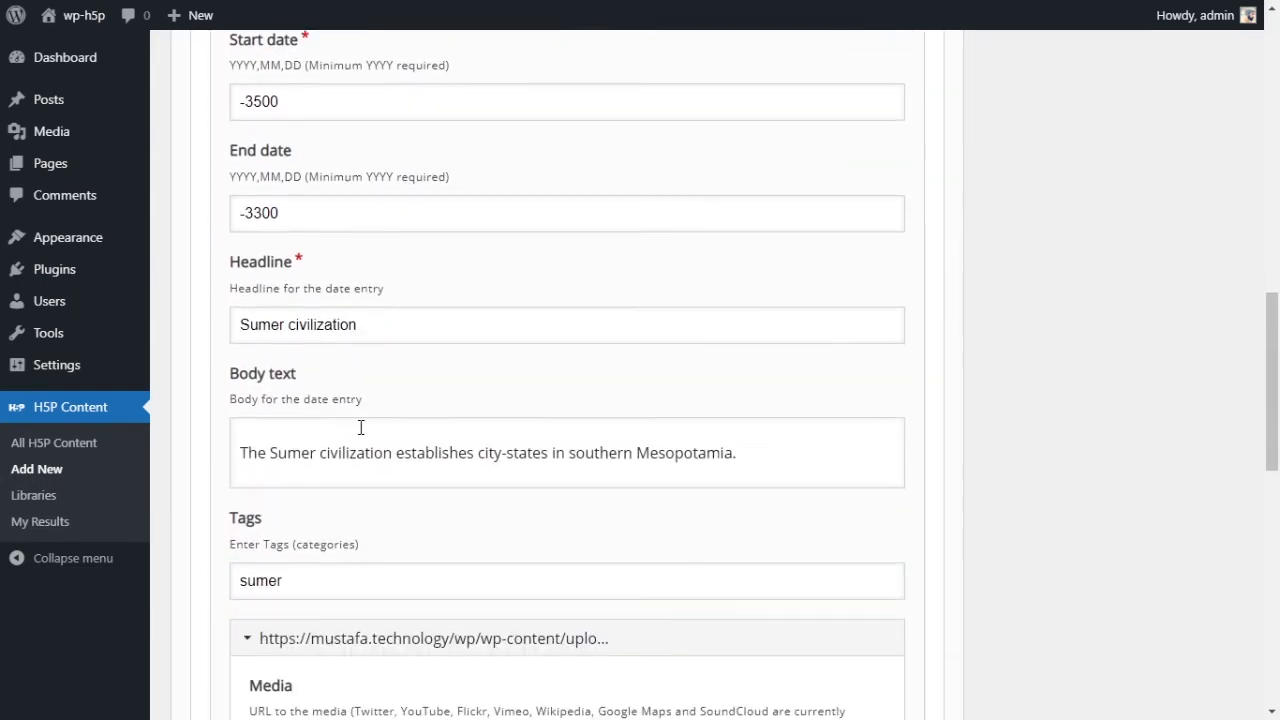
pyautogui.scroll(-2, 345, 397)
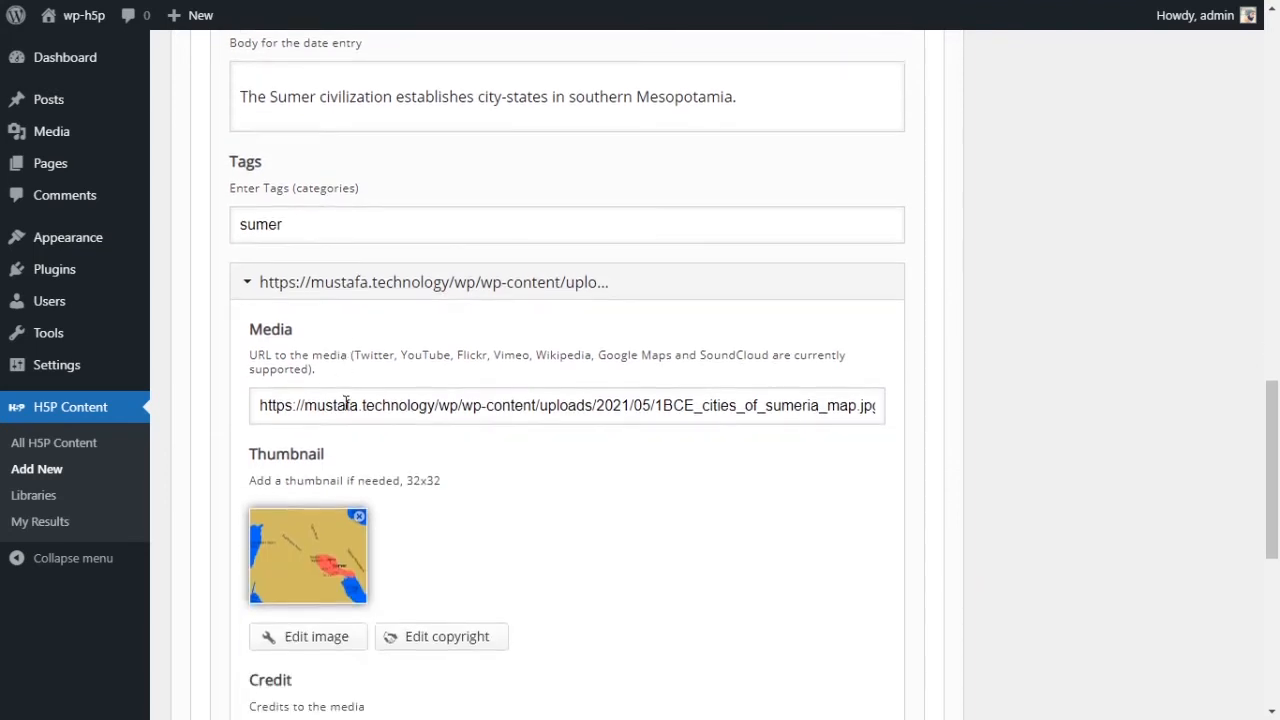
pyautogui.scroll(-2, 729, 403)
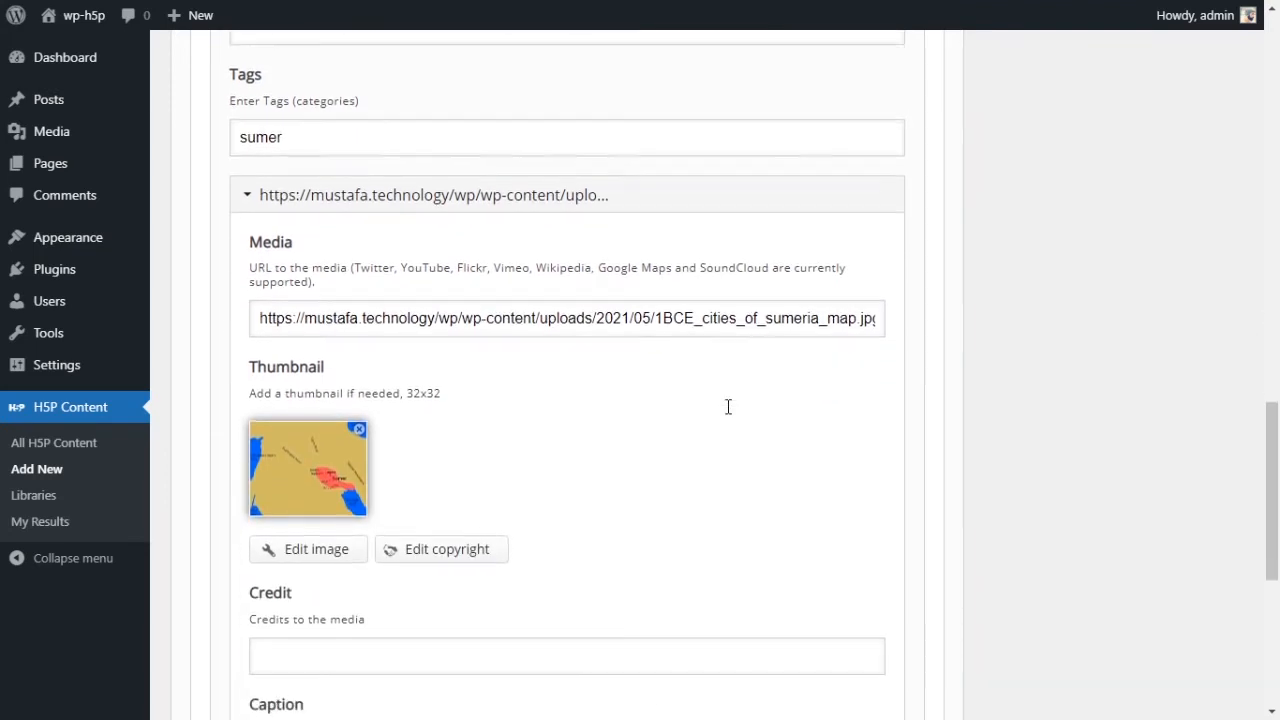
pyautogui.scroll(-2, 318, 460)
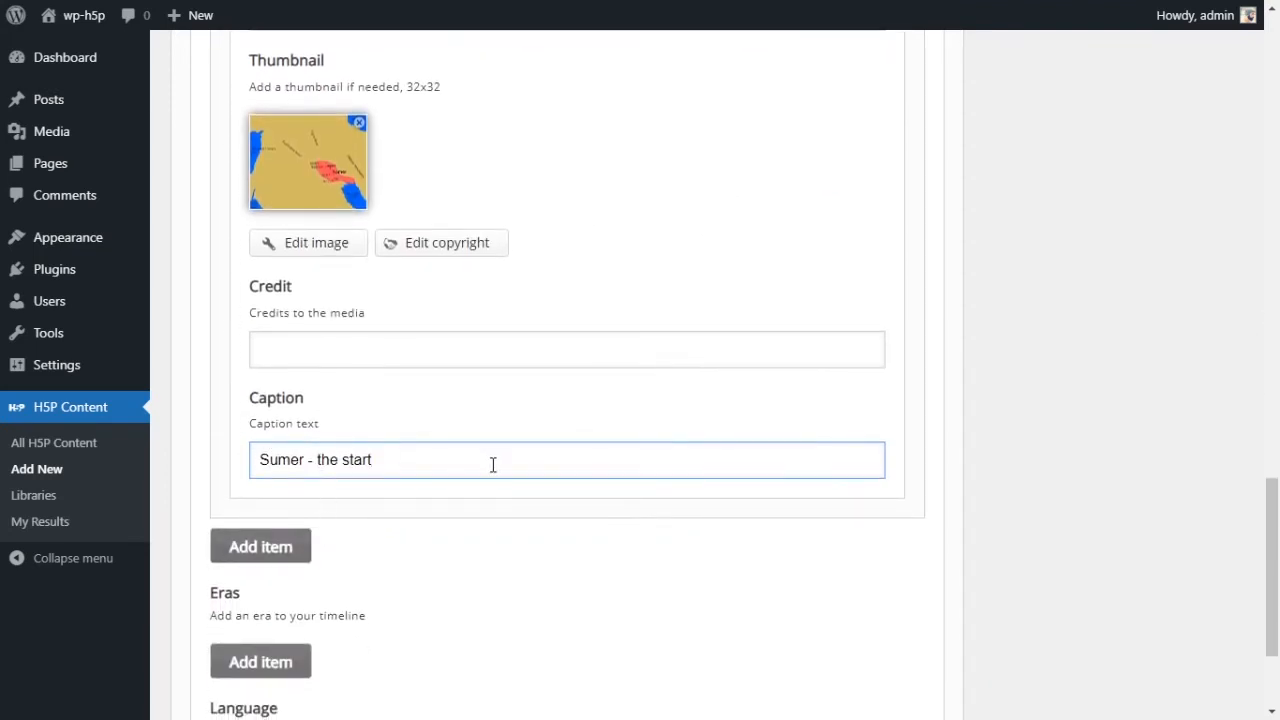
pyautogui.scroll(8, 486, 468)
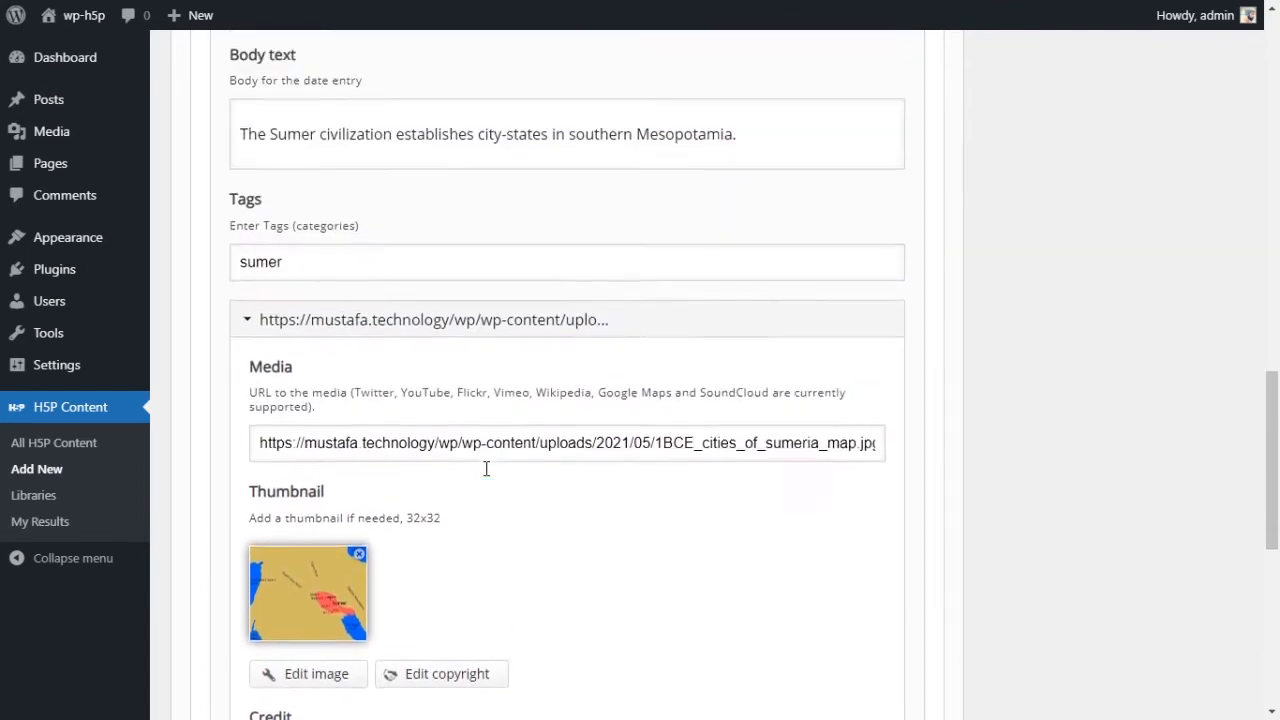
pyautogui.scroll(-5, 488, 477)
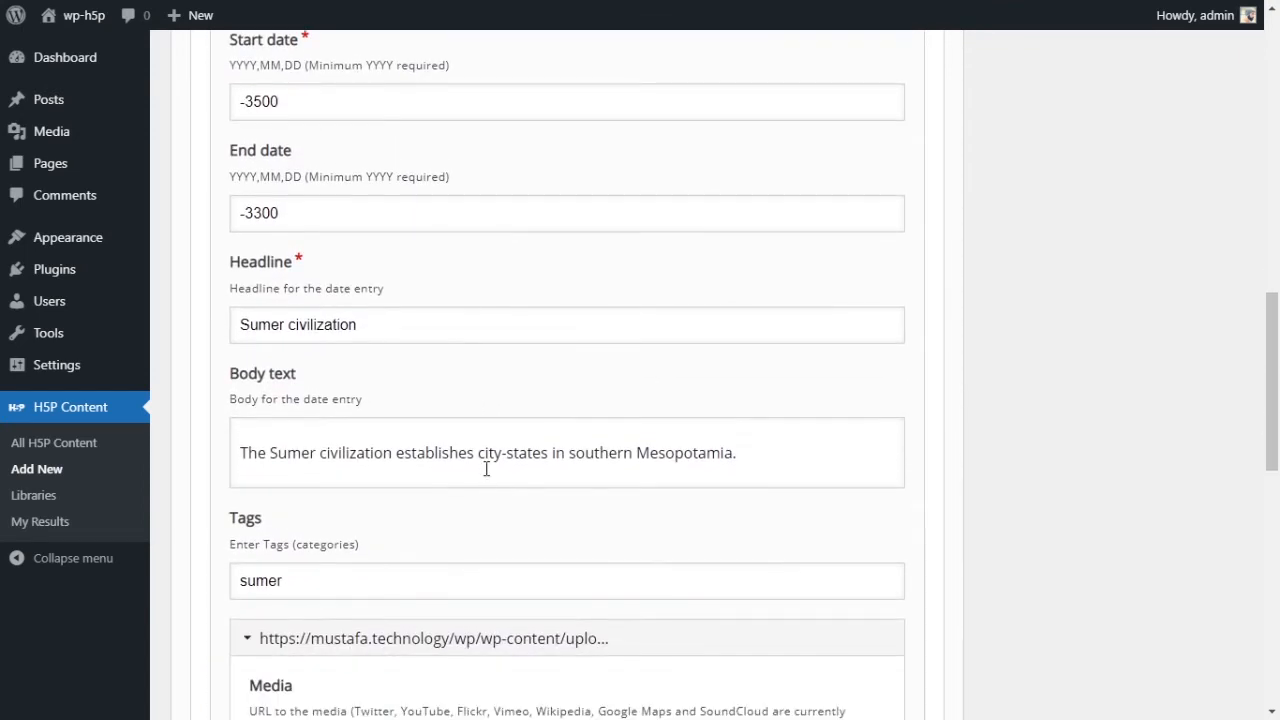
pyautogui.scroll(-3, 480, 466)
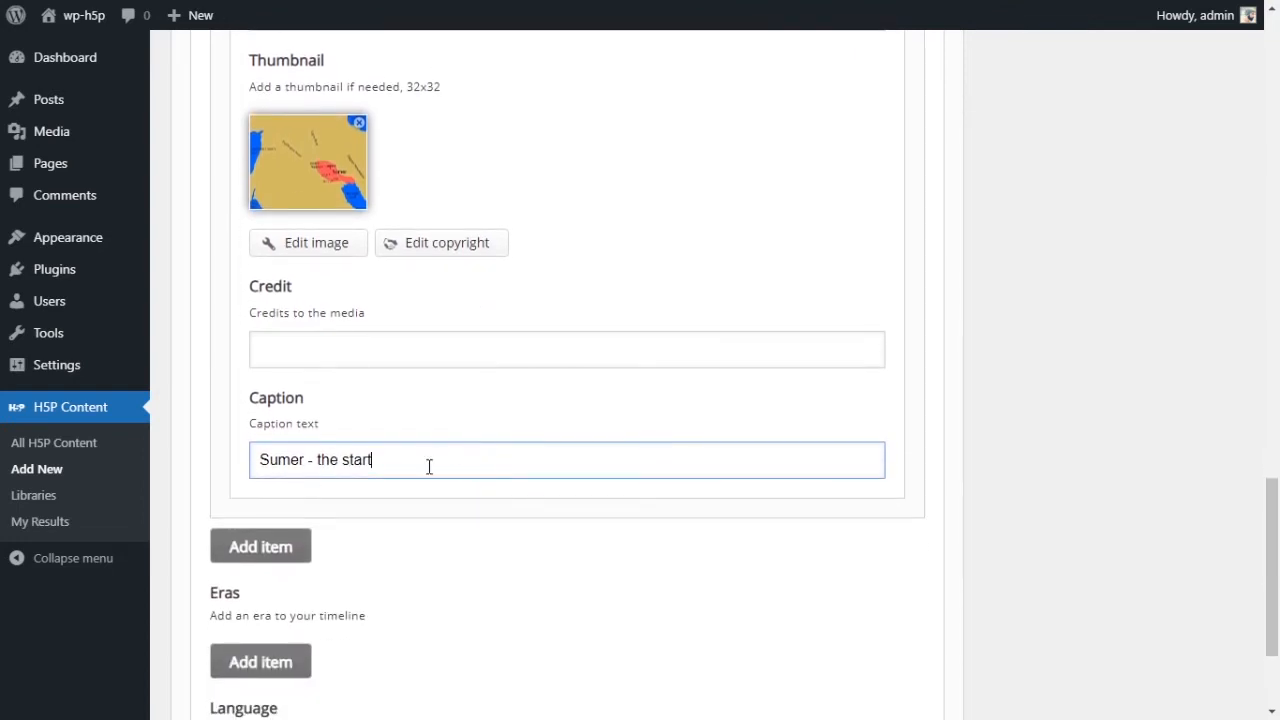
# Add a second date entry to the timeline with both its start date and end date set to -3300
pyautogui.click(285, 553)
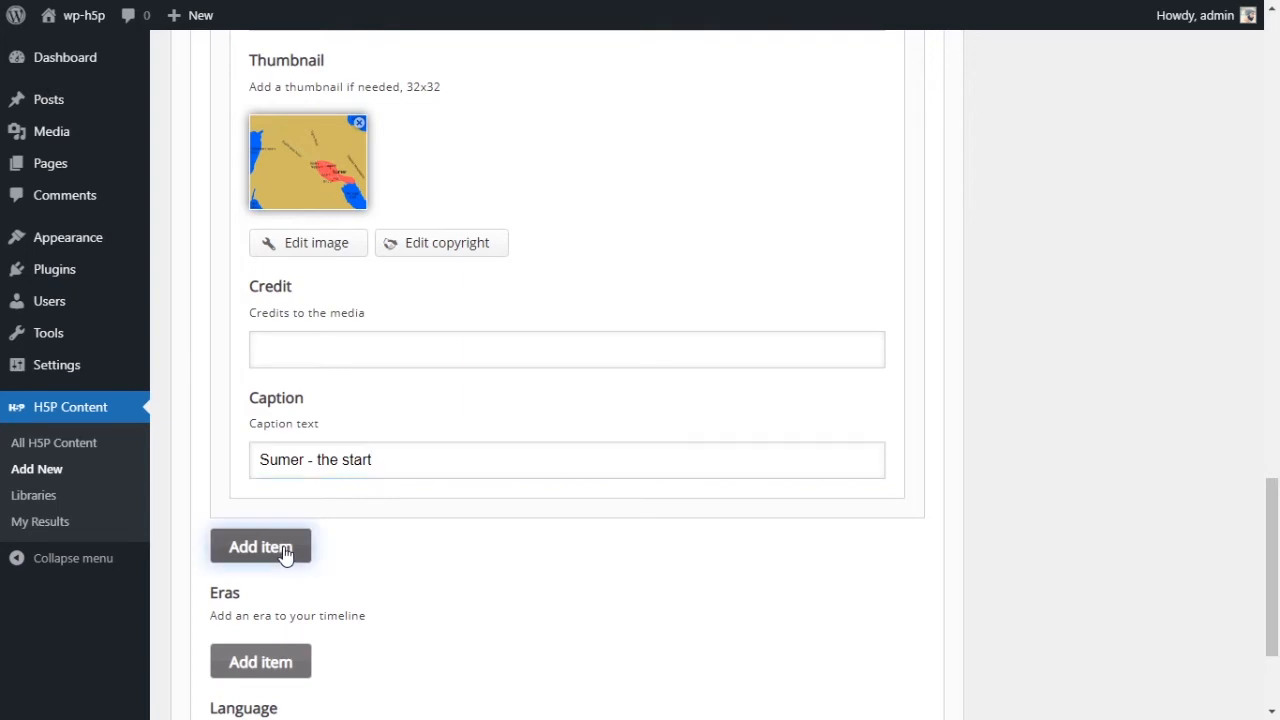
pyautogui.scroll(-2, 406, 505)
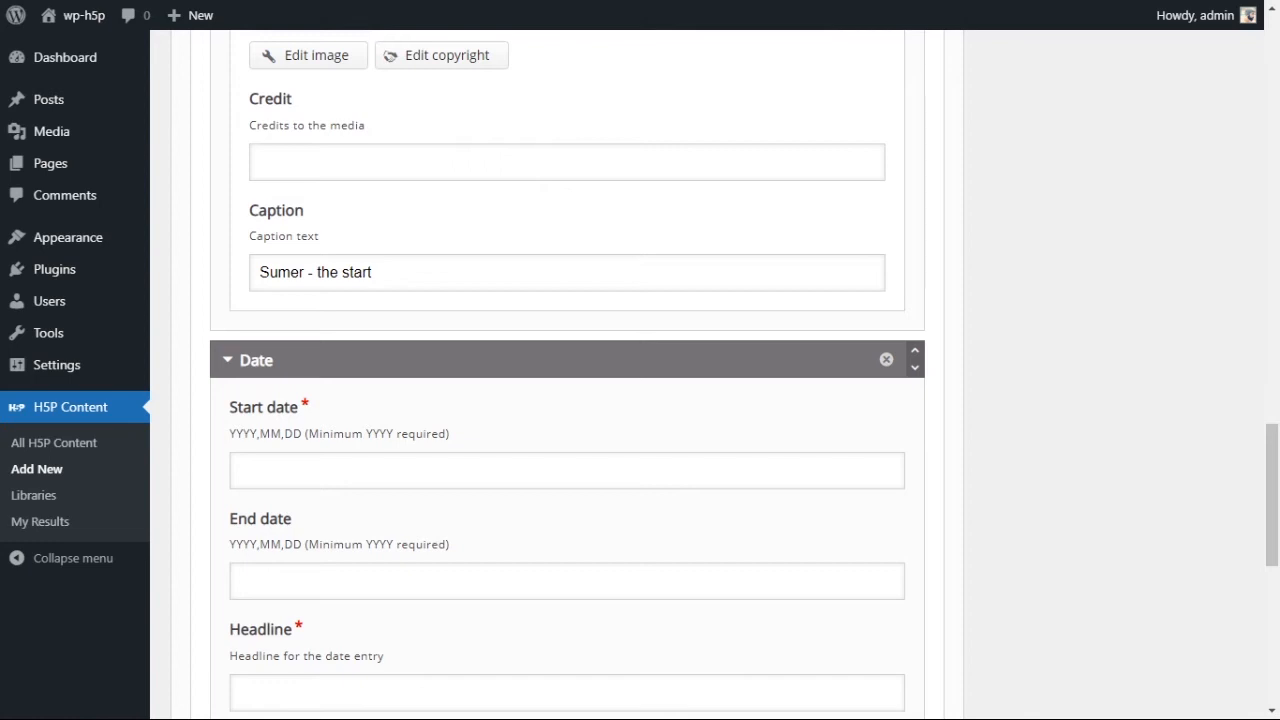
pyautogui.click(341, 474)
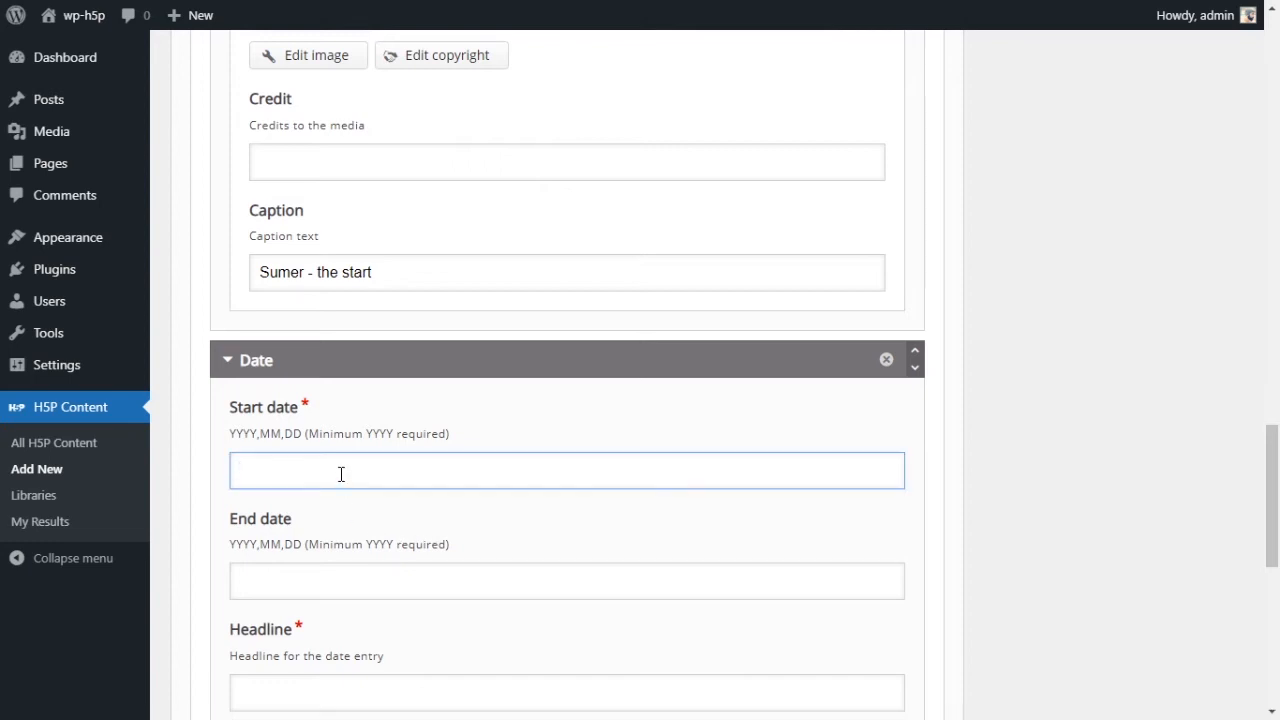
pyautogui.write('-3300')
pyautogui.moveTo(286, 468); pyautogui.dragTo(231, 465)
pyautogui.hotkey('ctrl', 'c')
pyautogui.click(307, 576)
pyautogui.hotkey('ctrl', 'v')
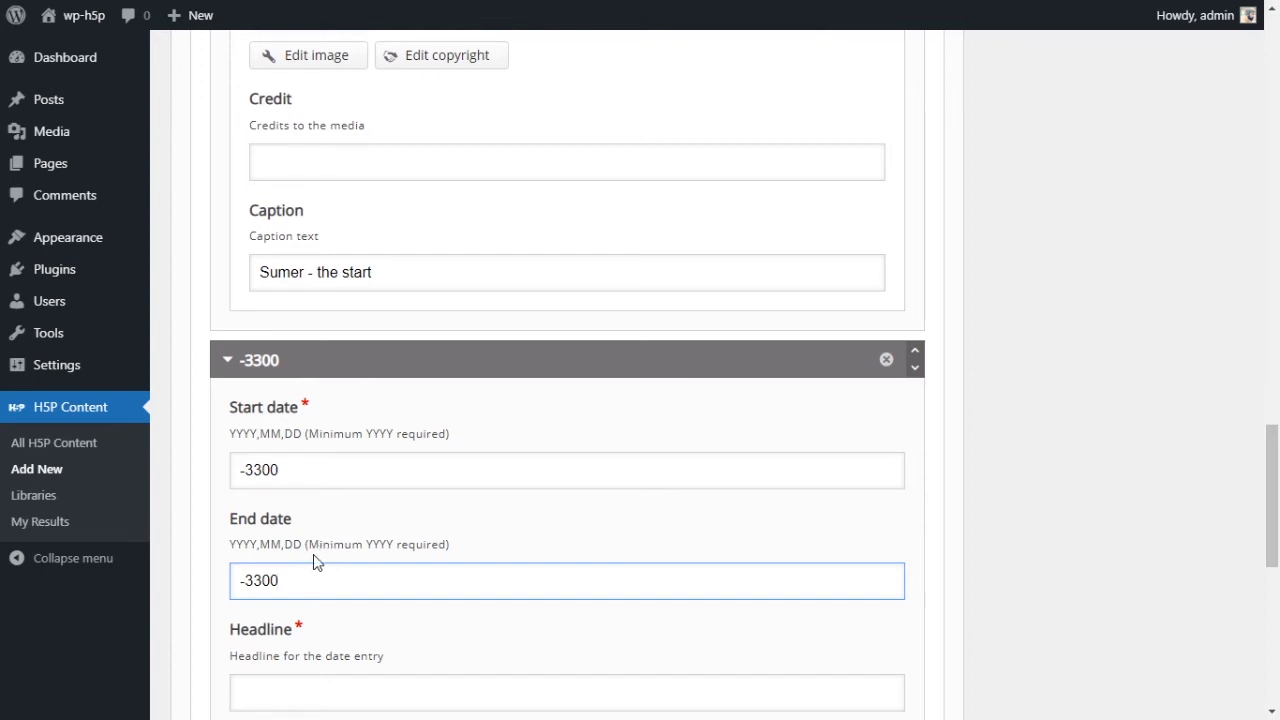
# Give the -3300 entry the headline "Writing" and the body text "Writing is invented by the Sumerians."
pyautogui.scroll(-2, 510, 565)
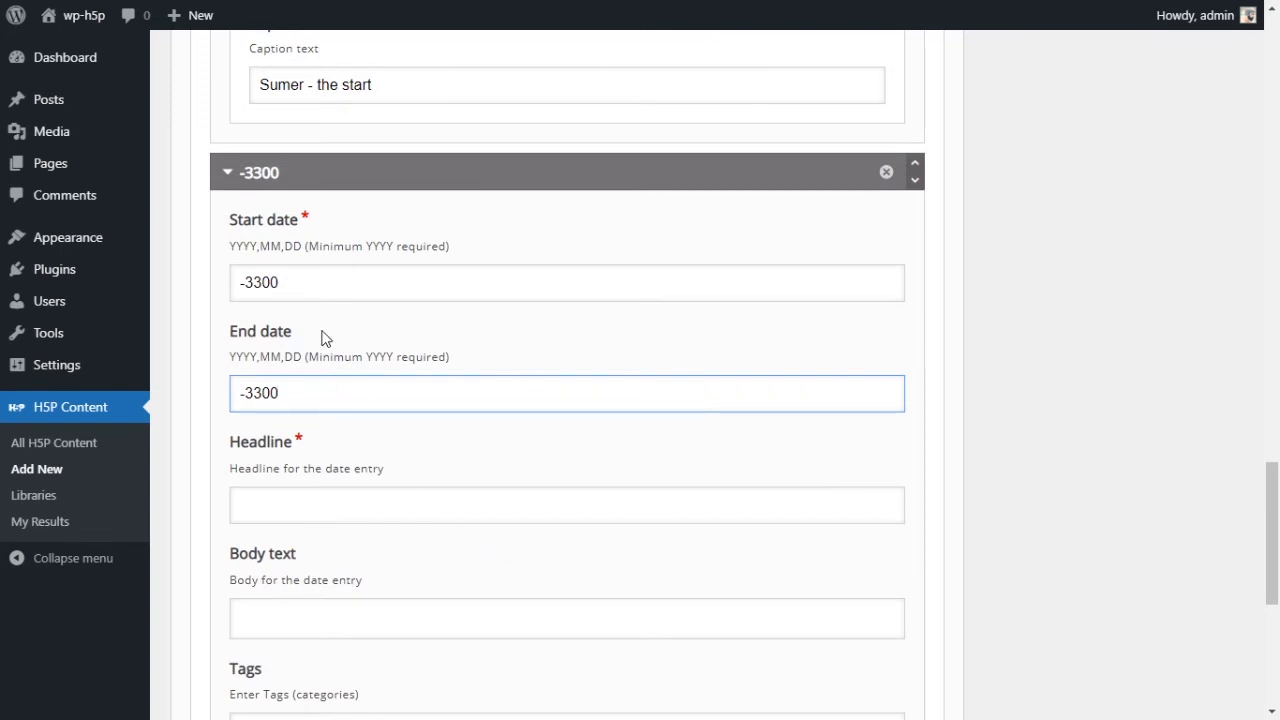
pyautogui.click(368, 494)
pyautogui.write('Writing')
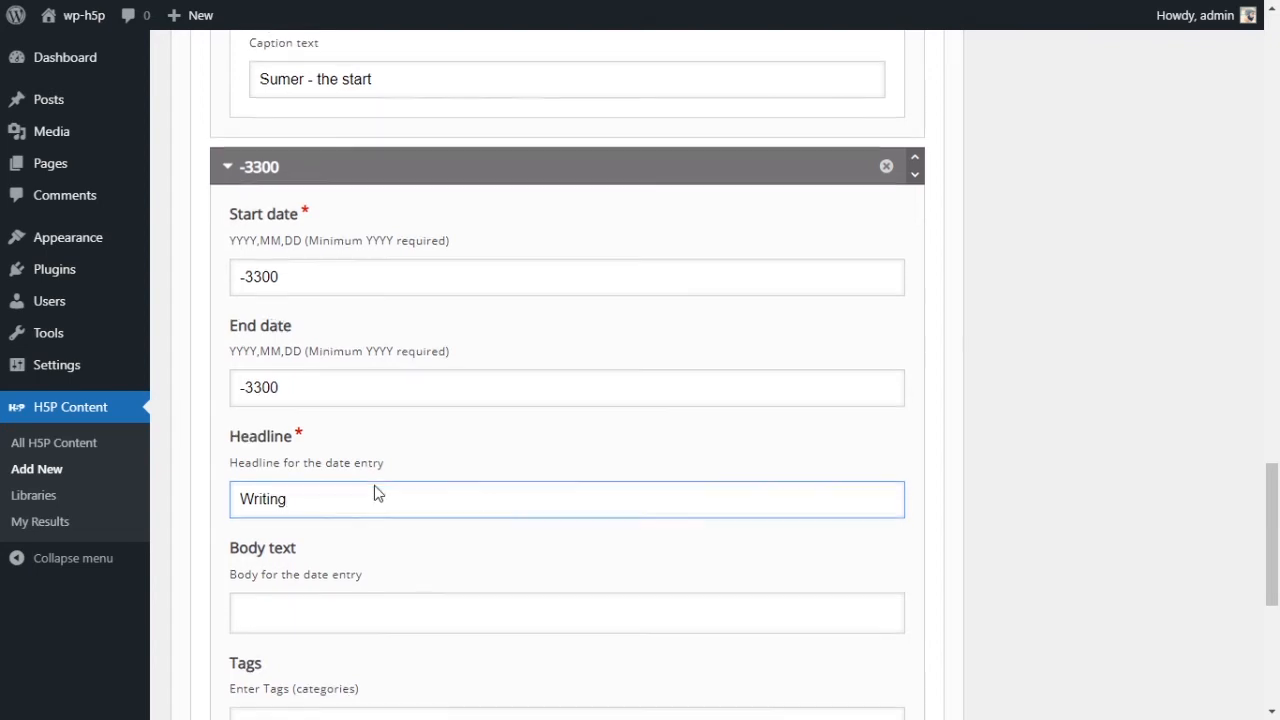
pyautogui.scroll(-2, 374, 493)
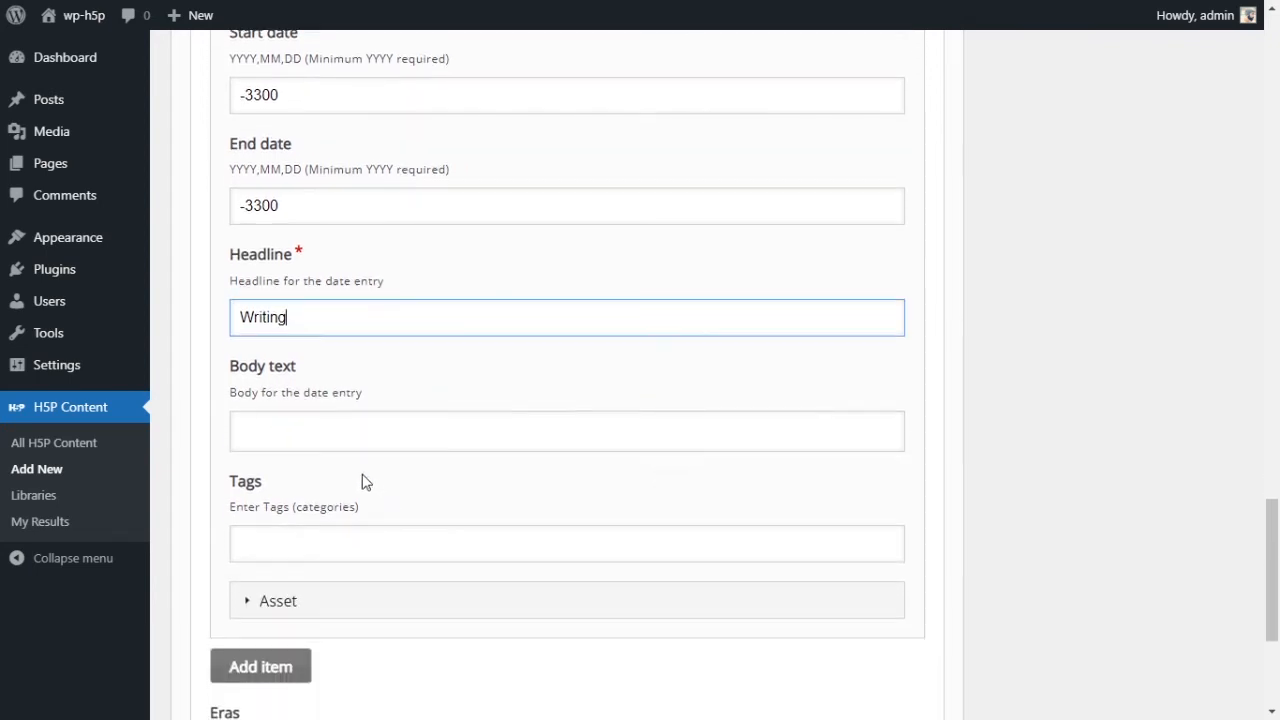
pyautogui.click(351, 425)
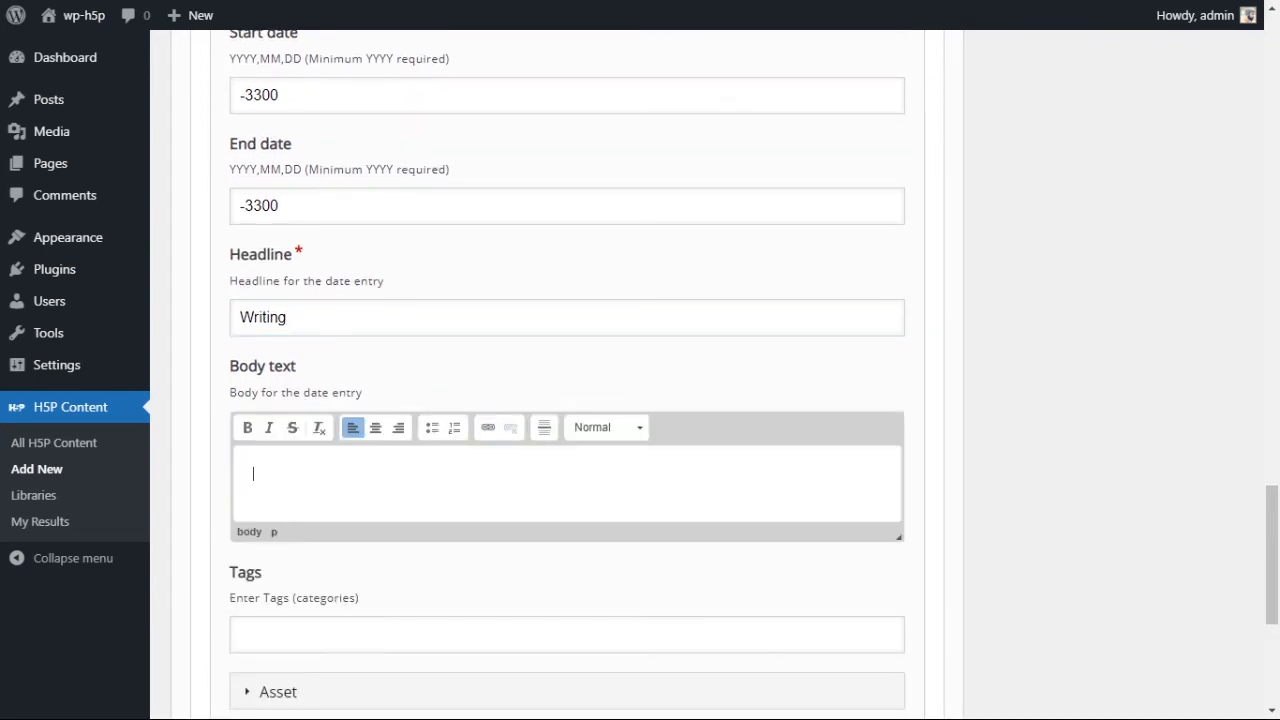
pyautogui.write('Writing is invented by the Sumerians.')
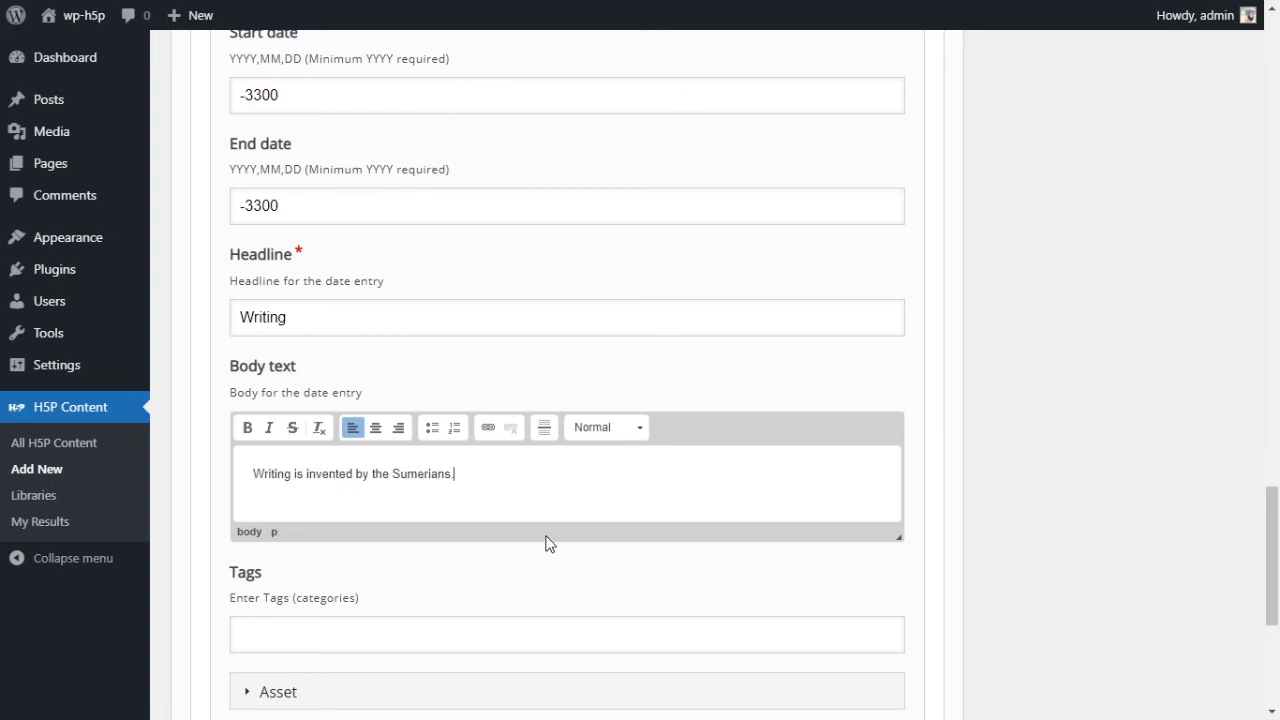
# Enter the tags "sumer, writing" for the Writing date entry
pyautogui.scroll(-2, 563, 497)
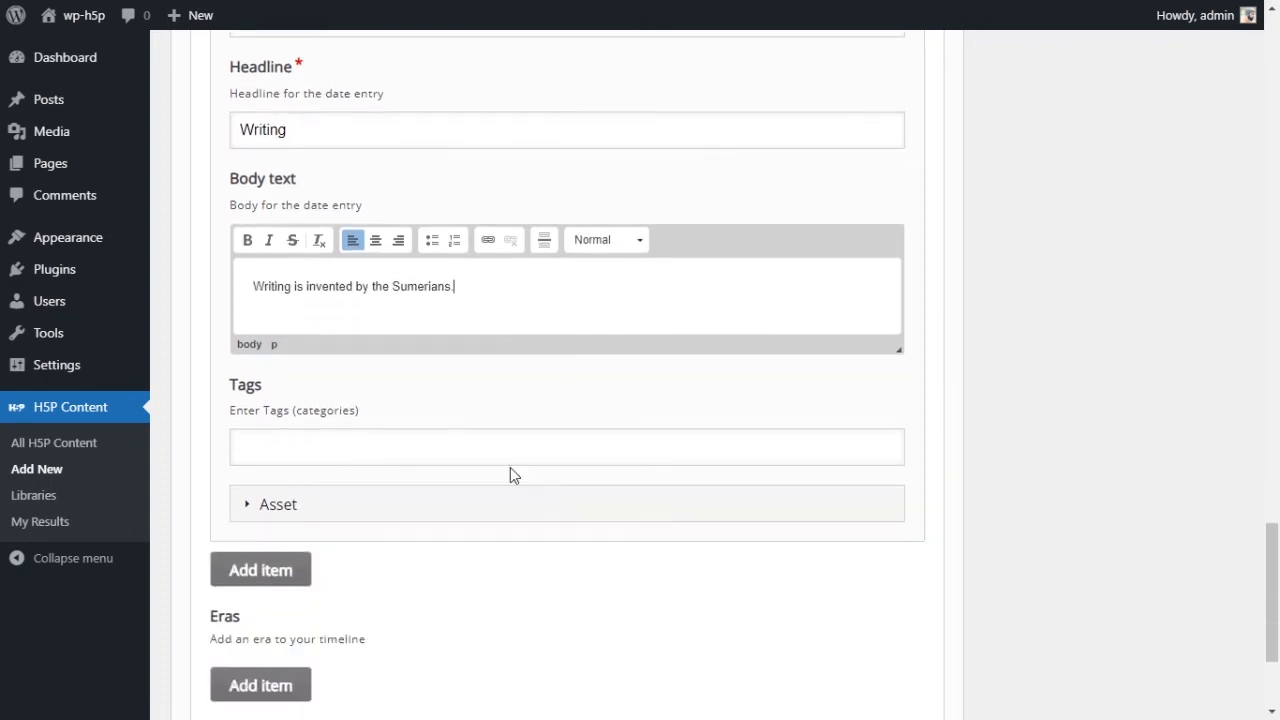
pyautogui.click(443, 451)
pyautogui.write('sumer')
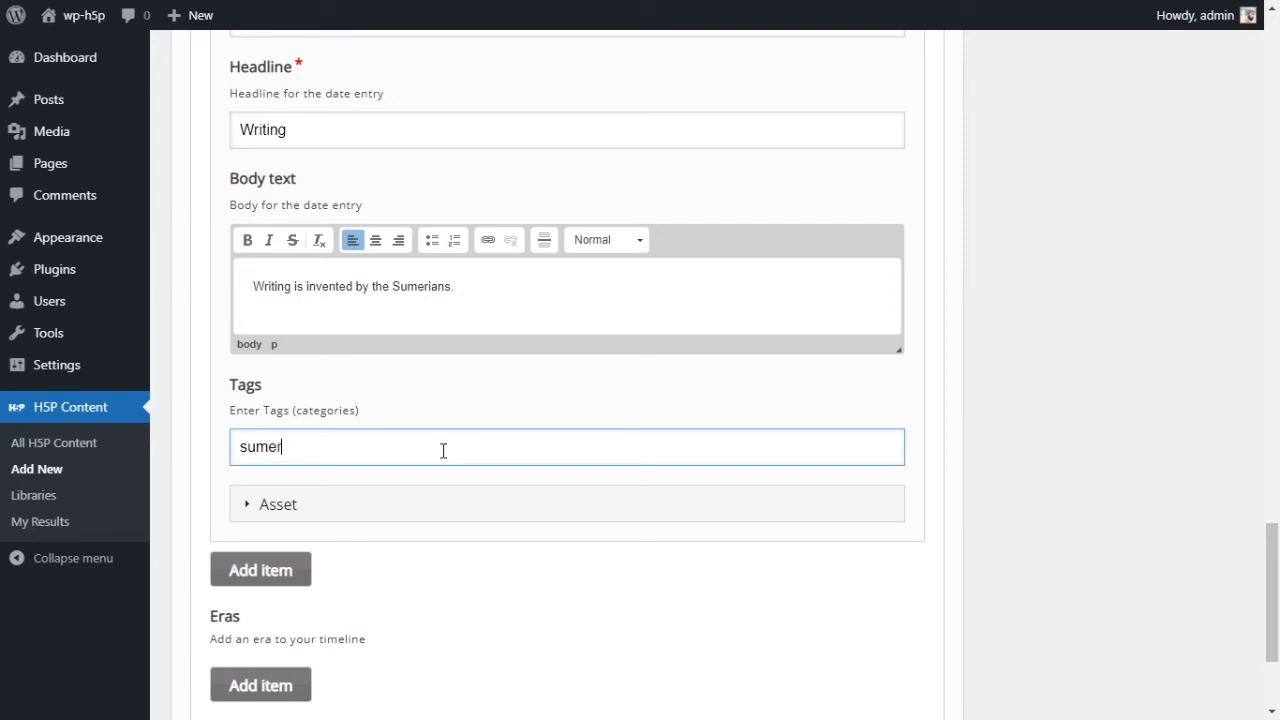
pyautogui.write(', writing')
pyautogui.click(937, 455)
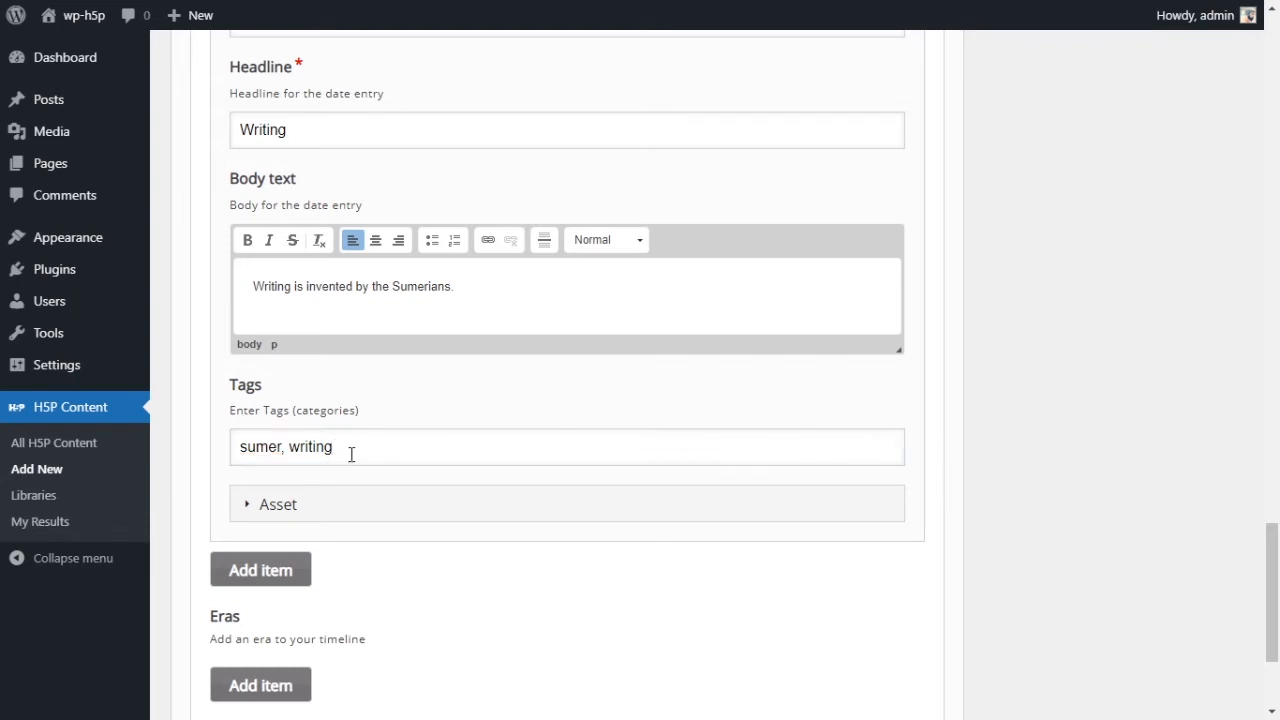
# Expand the Writing entry's Asset section and open the 2iraq_sumerian_writing image's details in the Media Library
pyautogui.scroll(-2, 351, 451)
pyautogui.click(242, 326)
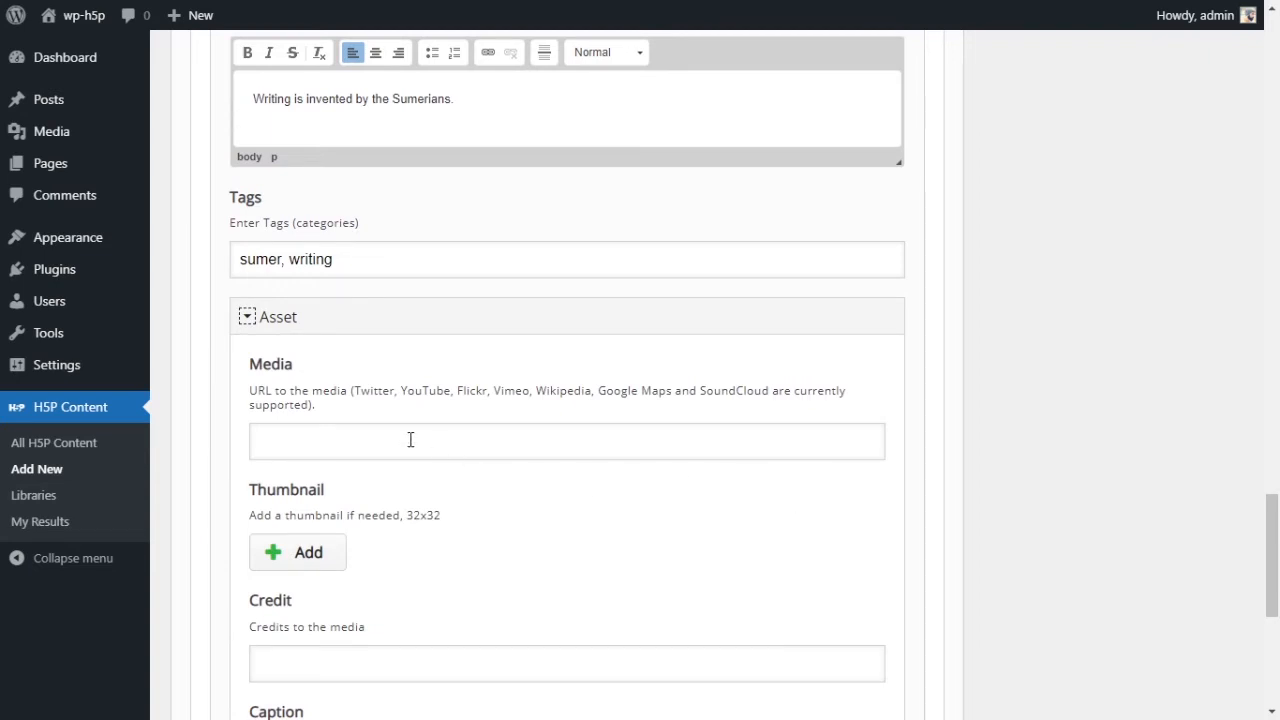
pyautogui.scroll(-1, 409, 440)
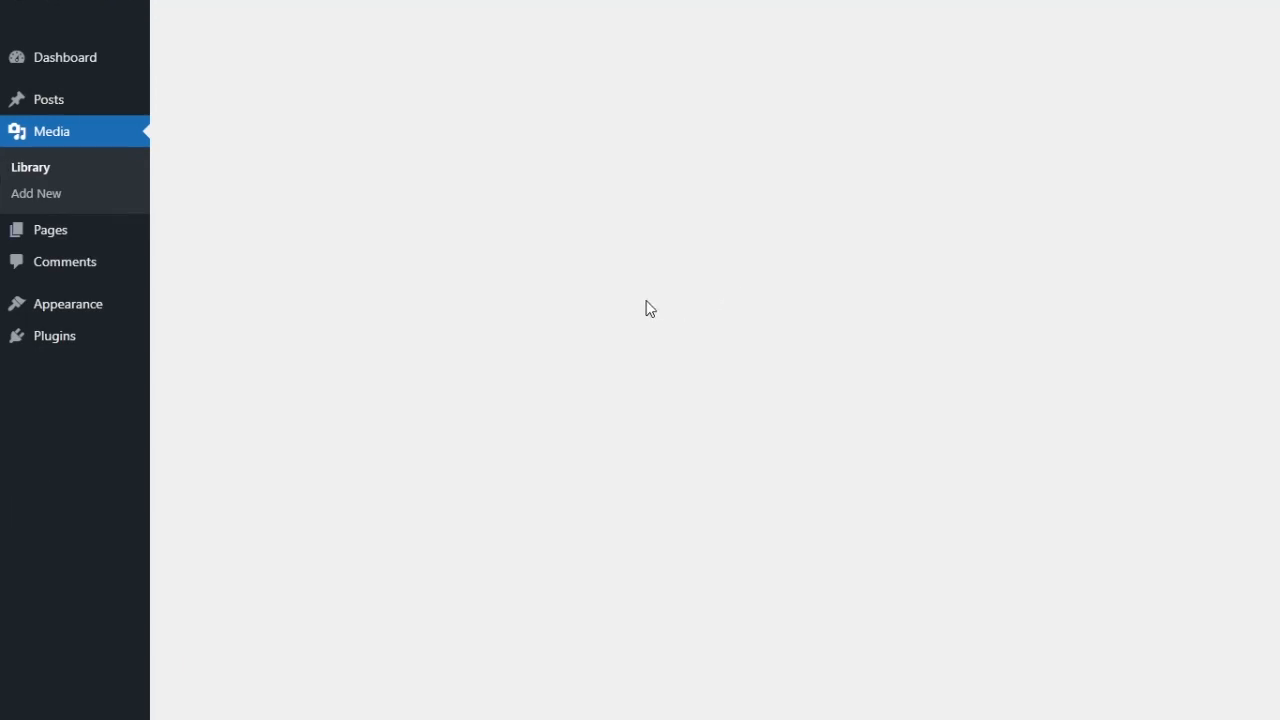
pyautogui.scroll(-6, 480, 289)
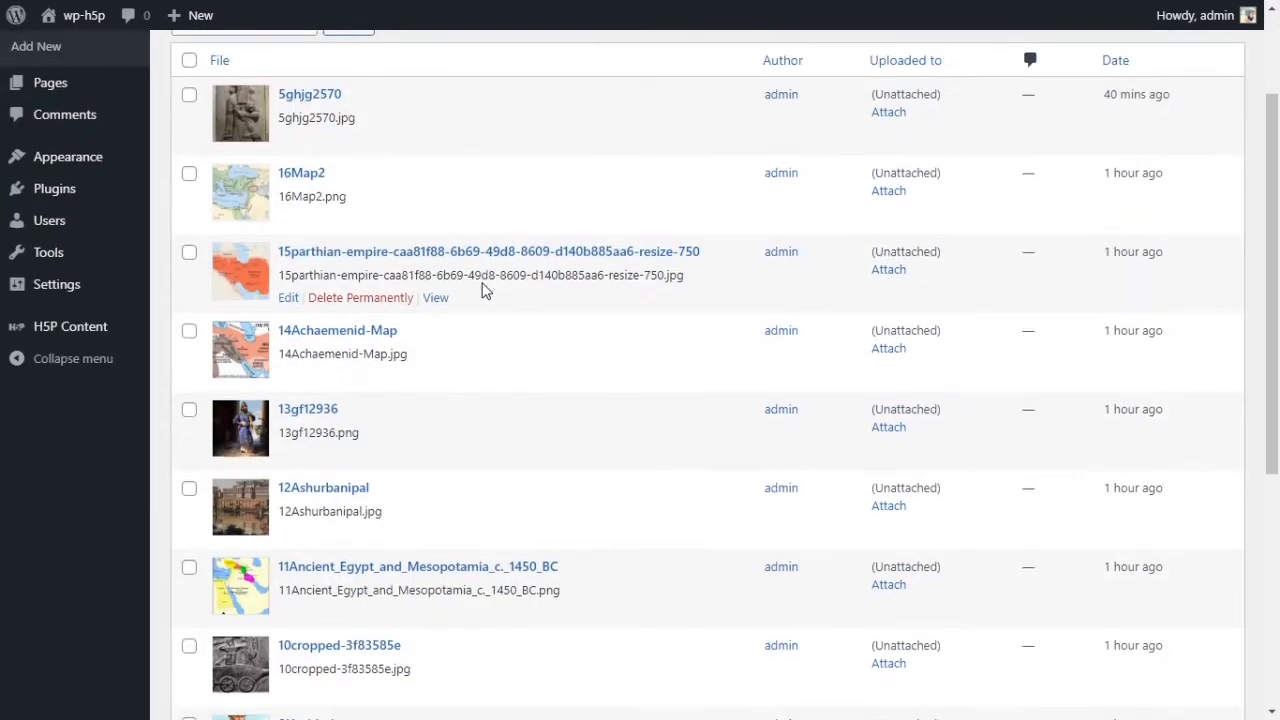
pyautogui.scroll(-4, 480, 289)
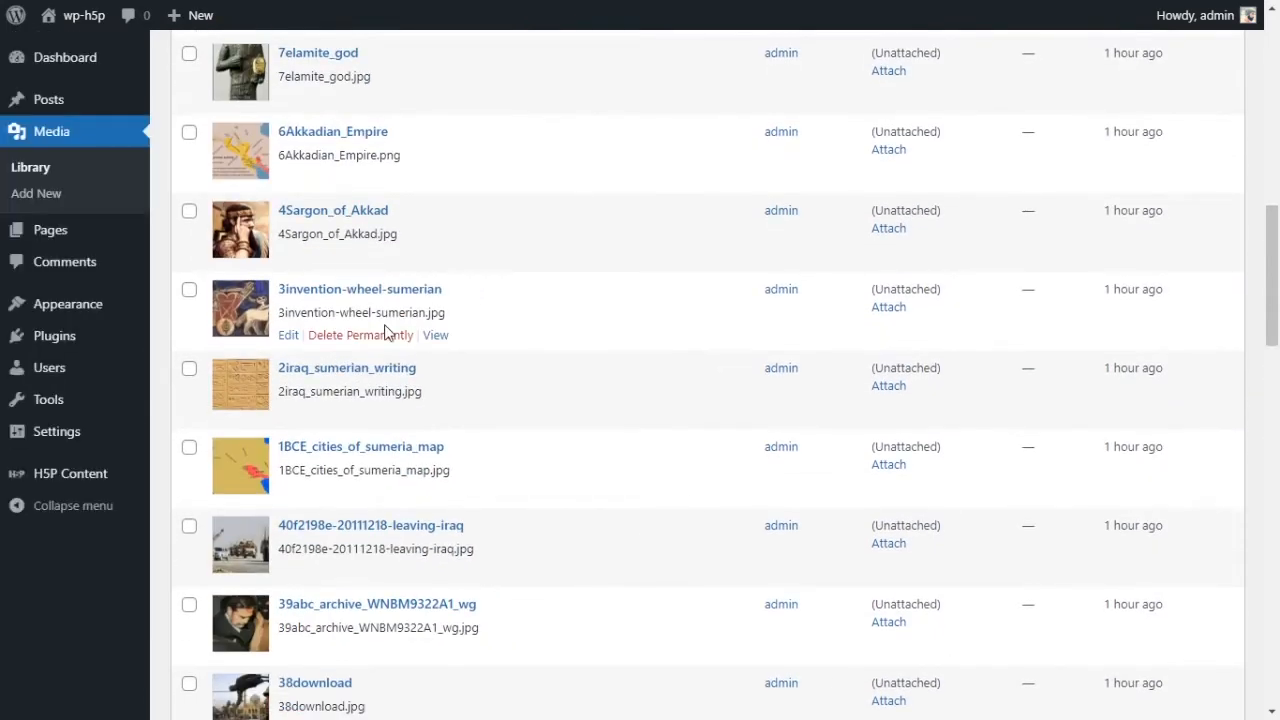
pyautogui.click(336, 370)
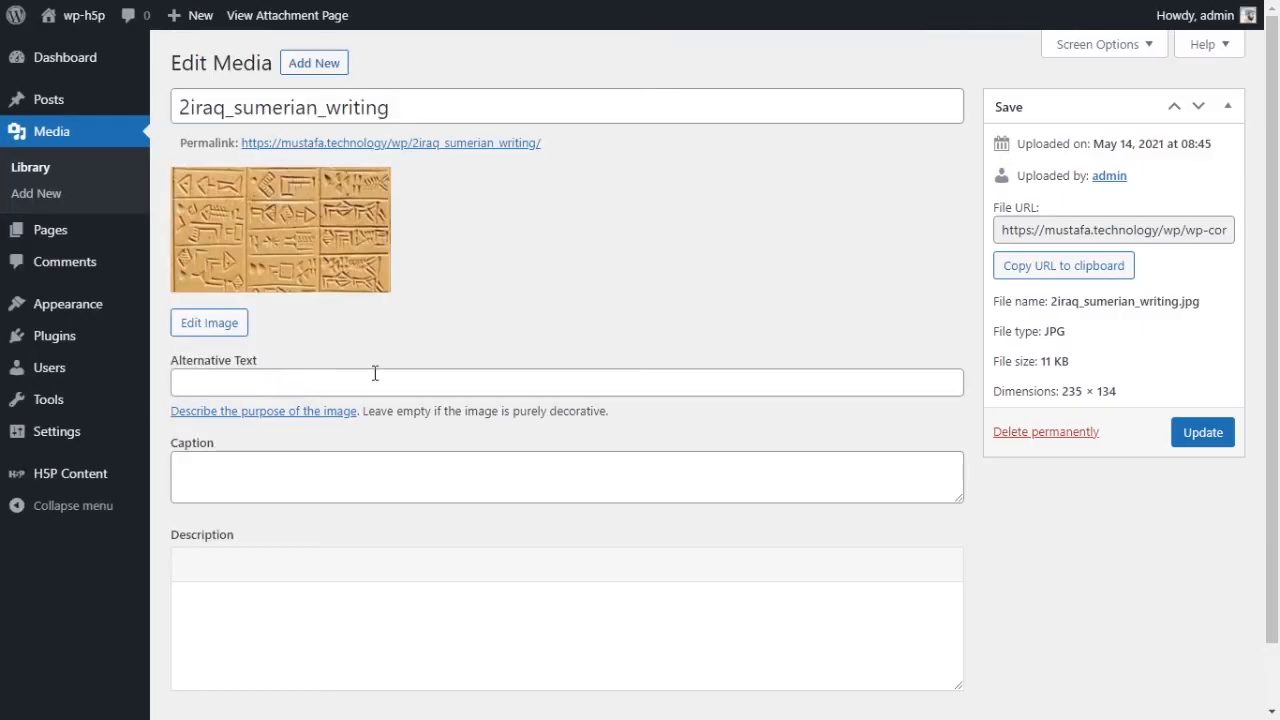
# Copy the file URL of the 2iraq_sumerian_writing image and enter it as the Writing entry's media link
pyautogui.click(1064, 266)
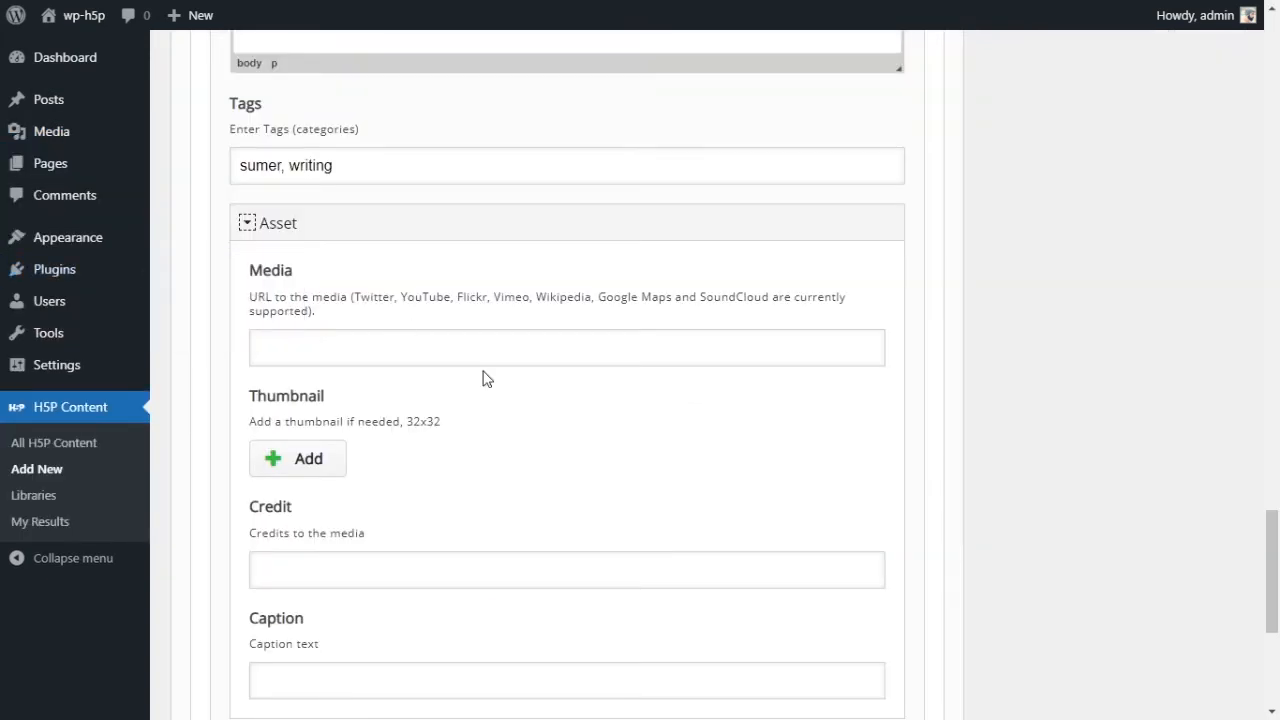
pyautogui.click(488, 347)
pyautogui.hotkey('ctrl', 'v')
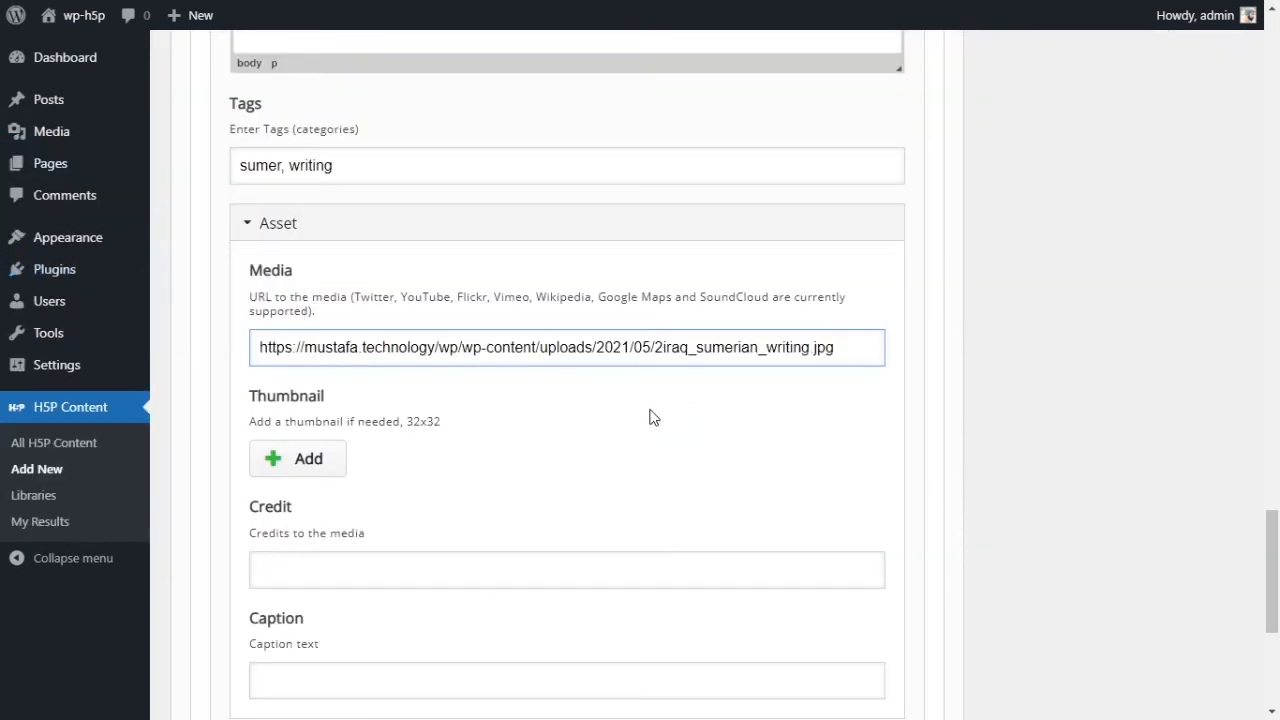
pyautogui.press('Tab')
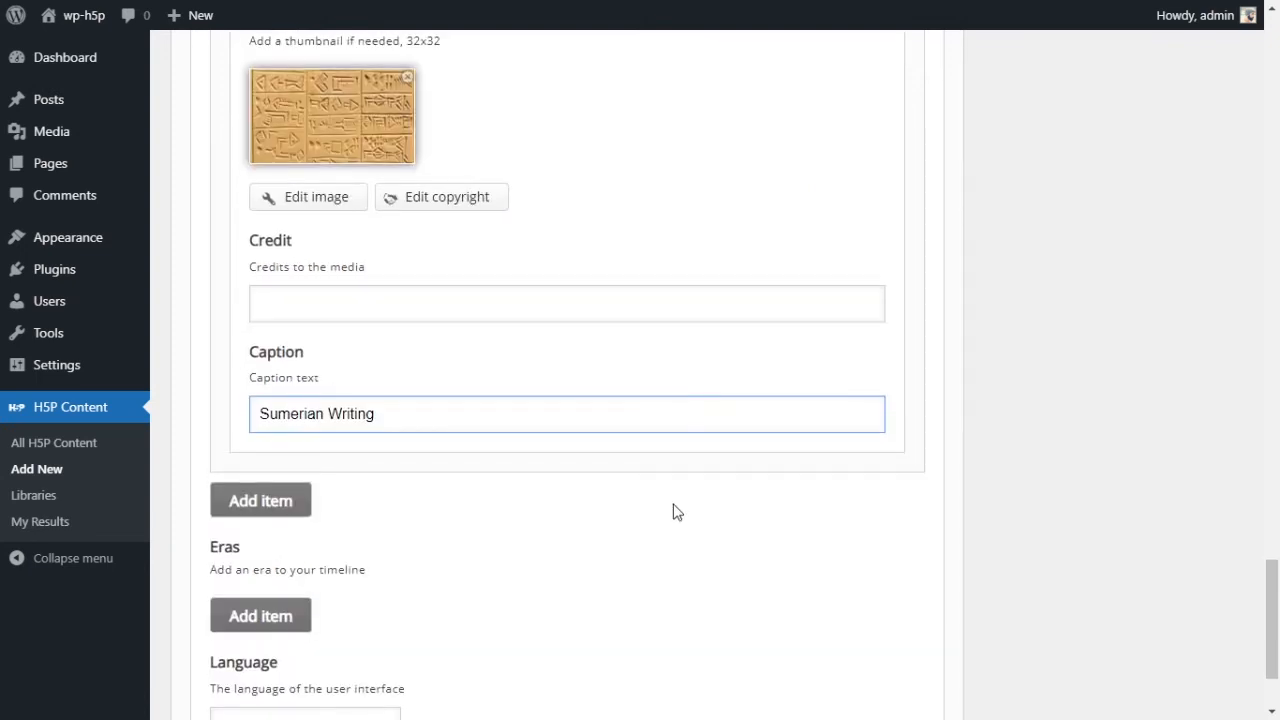
# Review the filled-in date entries and save the updated History of Iraq timeline
pyautogui.scroll(5, 677, 512)
pyautogui.scroll(-4, 675, 508)
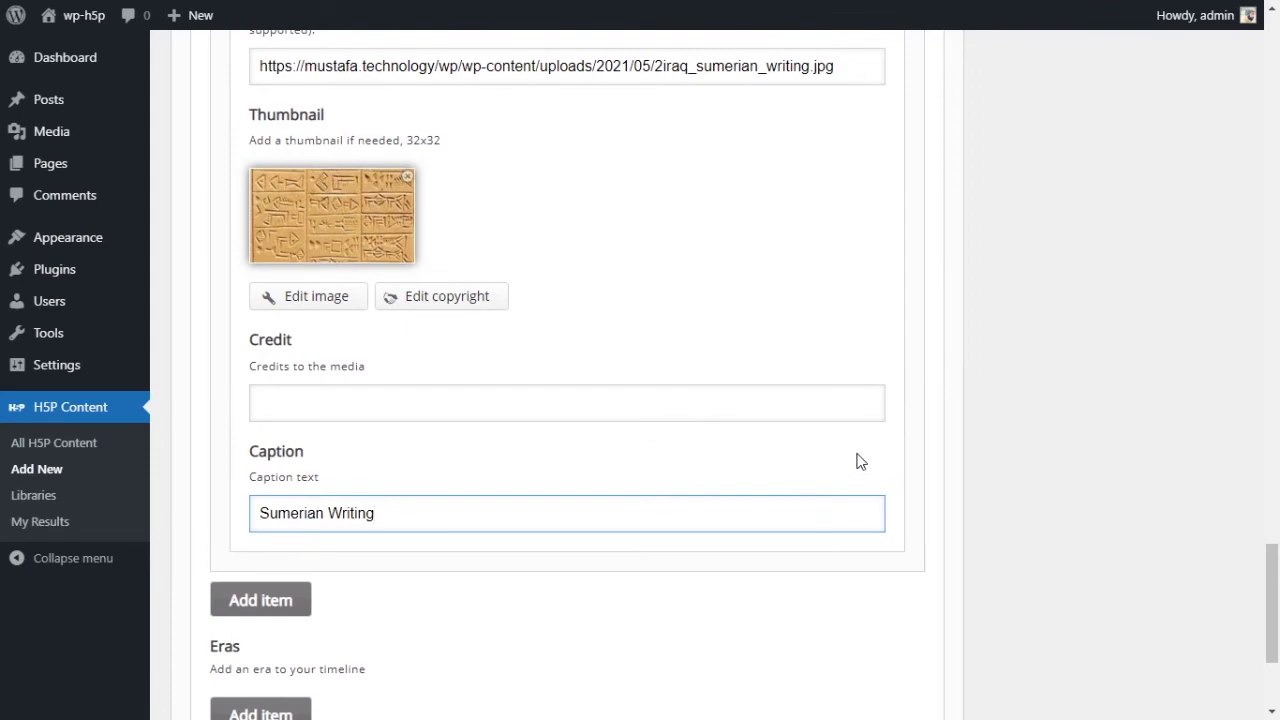
pyautogui.scroll(14, 855, 465)
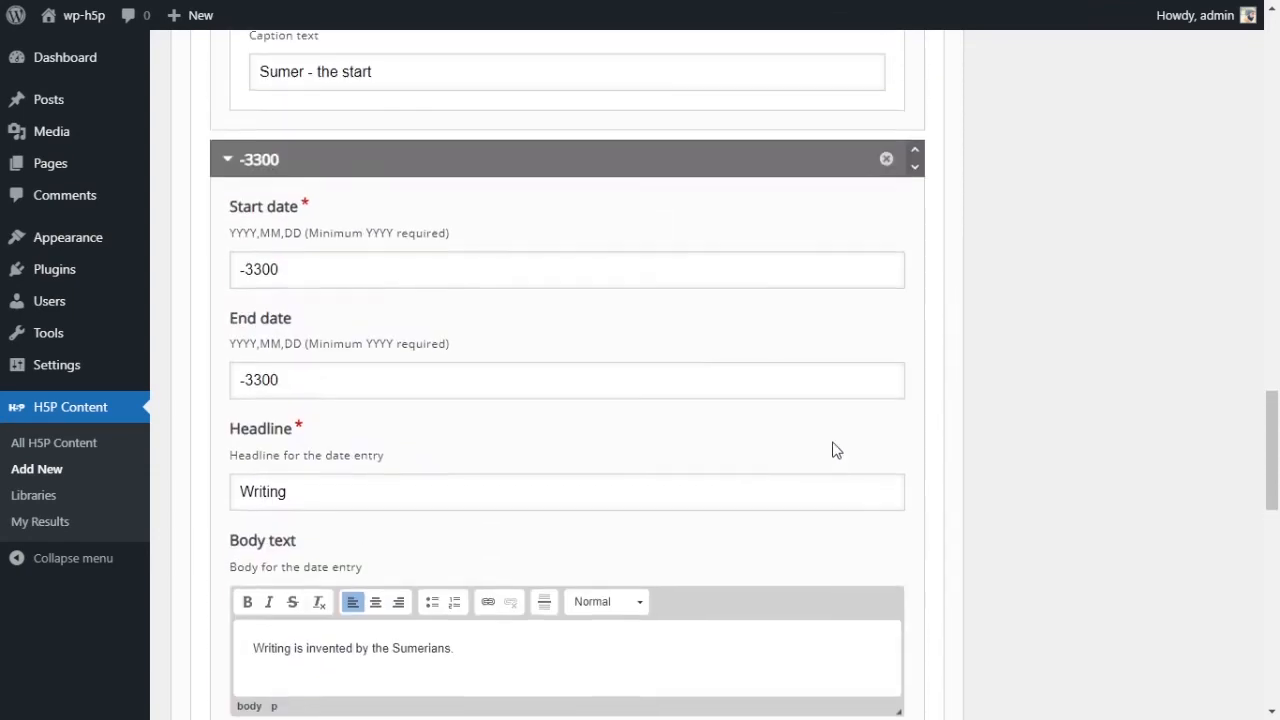
pyautogui.scroll(20, 762, 446)
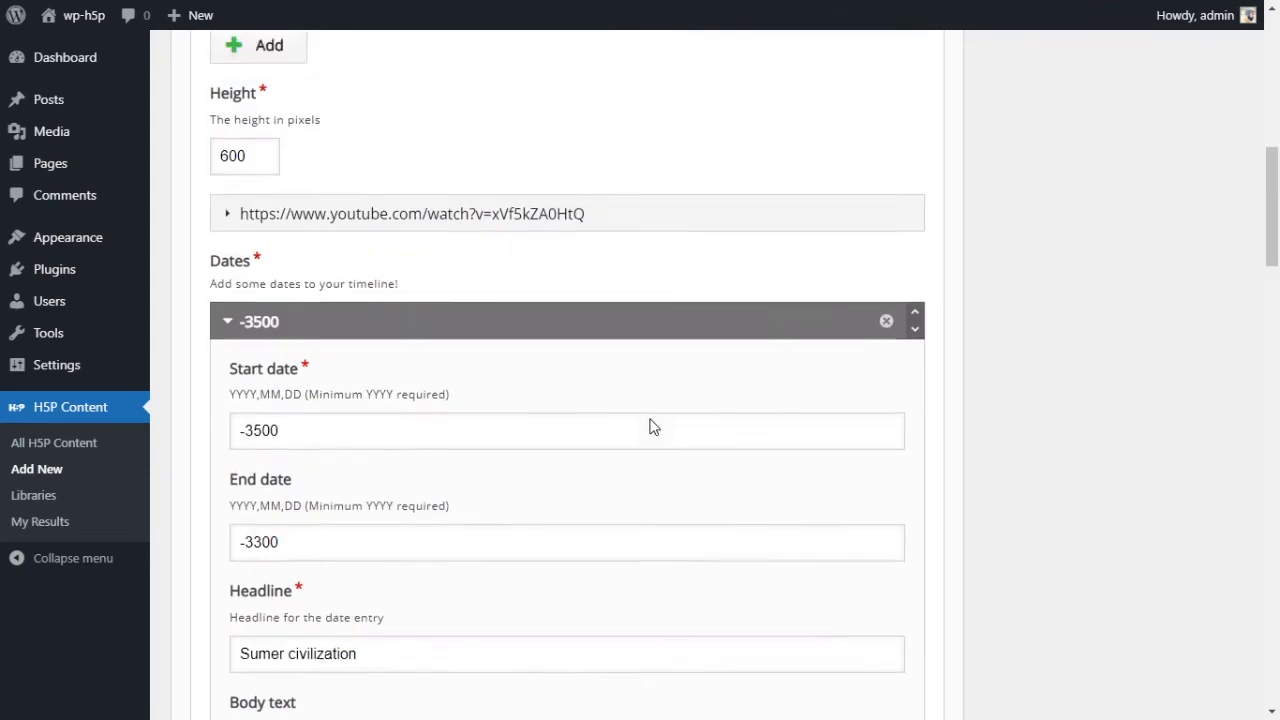
pyautogui.scroll(4, 646, 428)
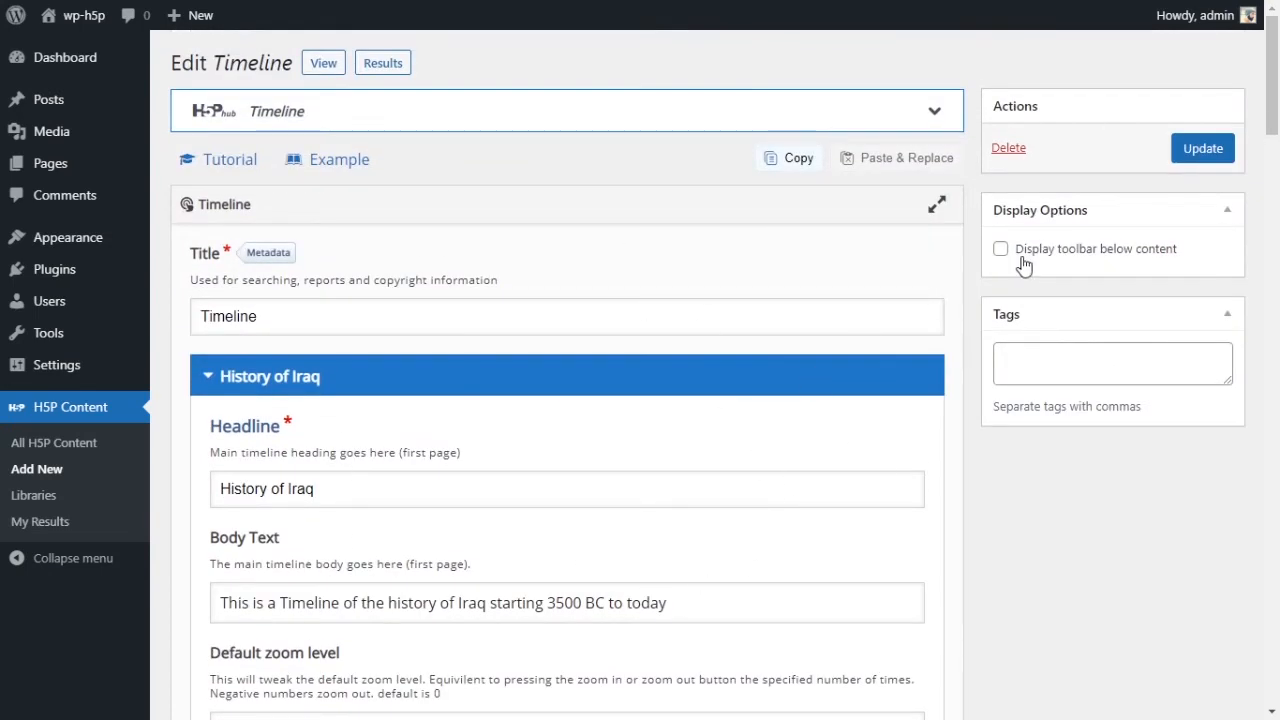
pyautogui.click(1206, 156)
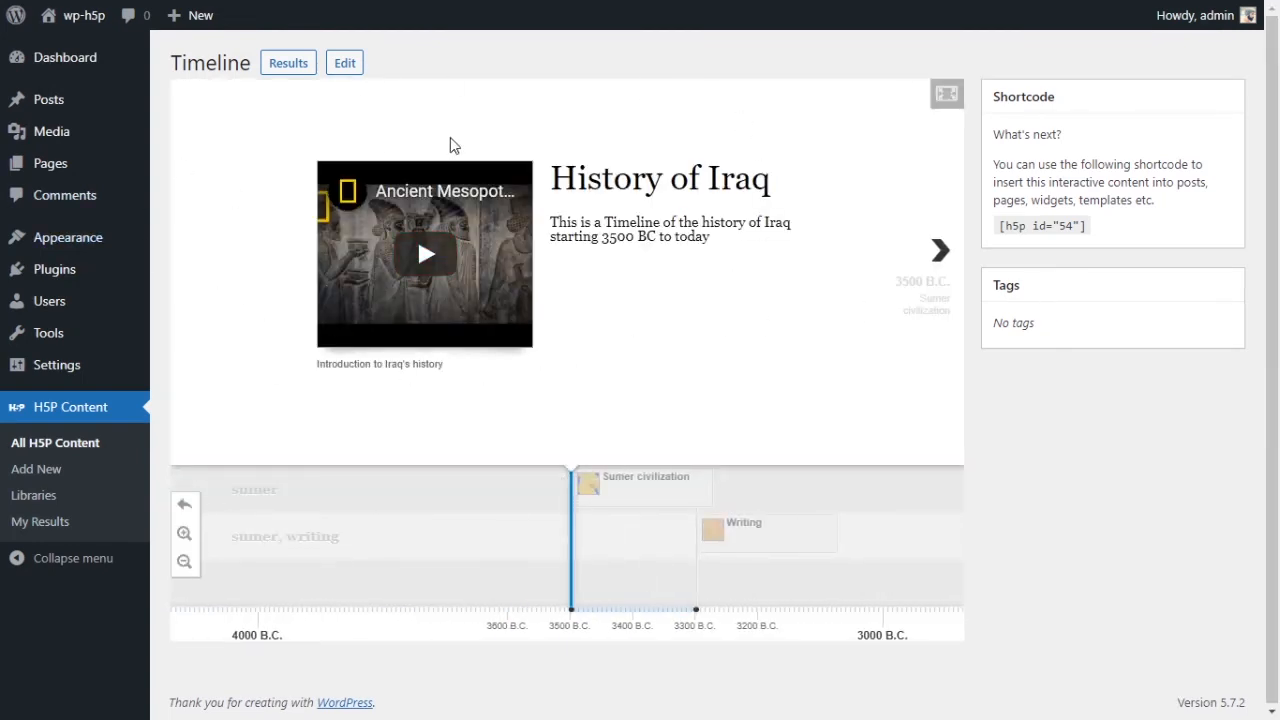
# Check the opening slide's headline, body text and video caption, and briefly play its embedded video
pyautogui.moveTo(552, 178); pyautogui.dragTo(752, 178)
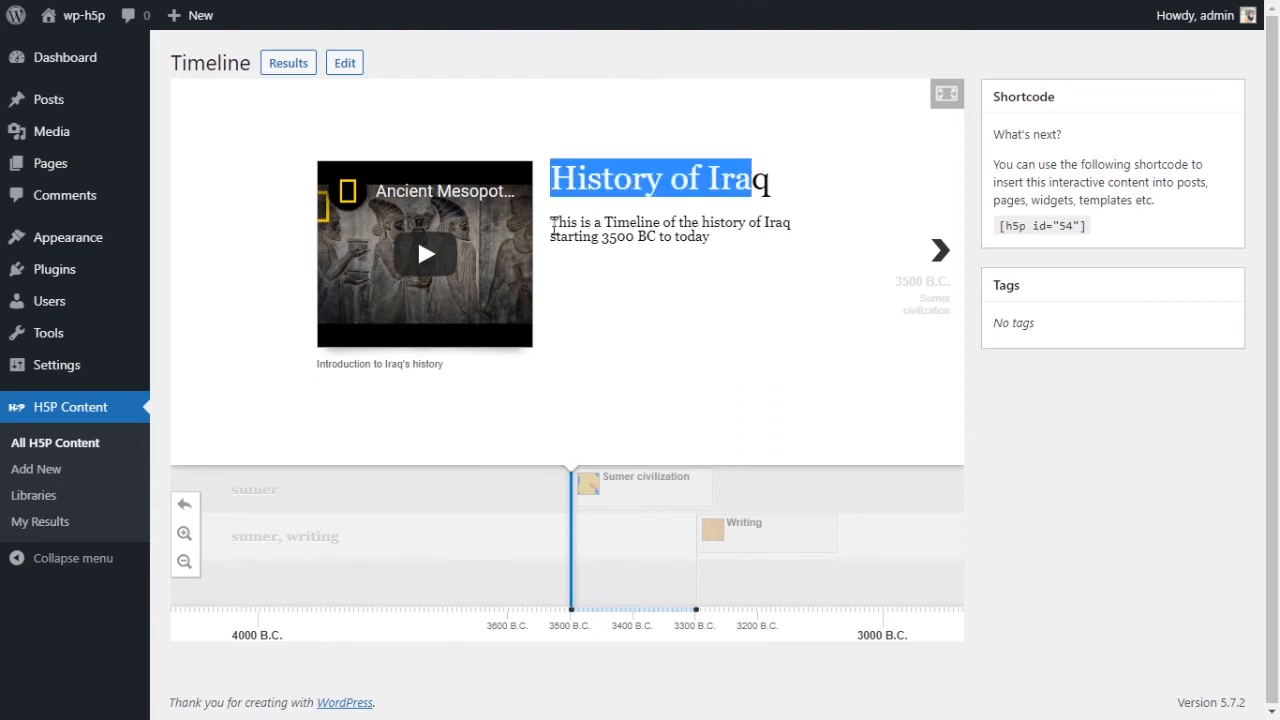
pyautogui.moveTo(550, 230); pyautogui.dragTo(733, 246)
pyautogui.click(732, 244)
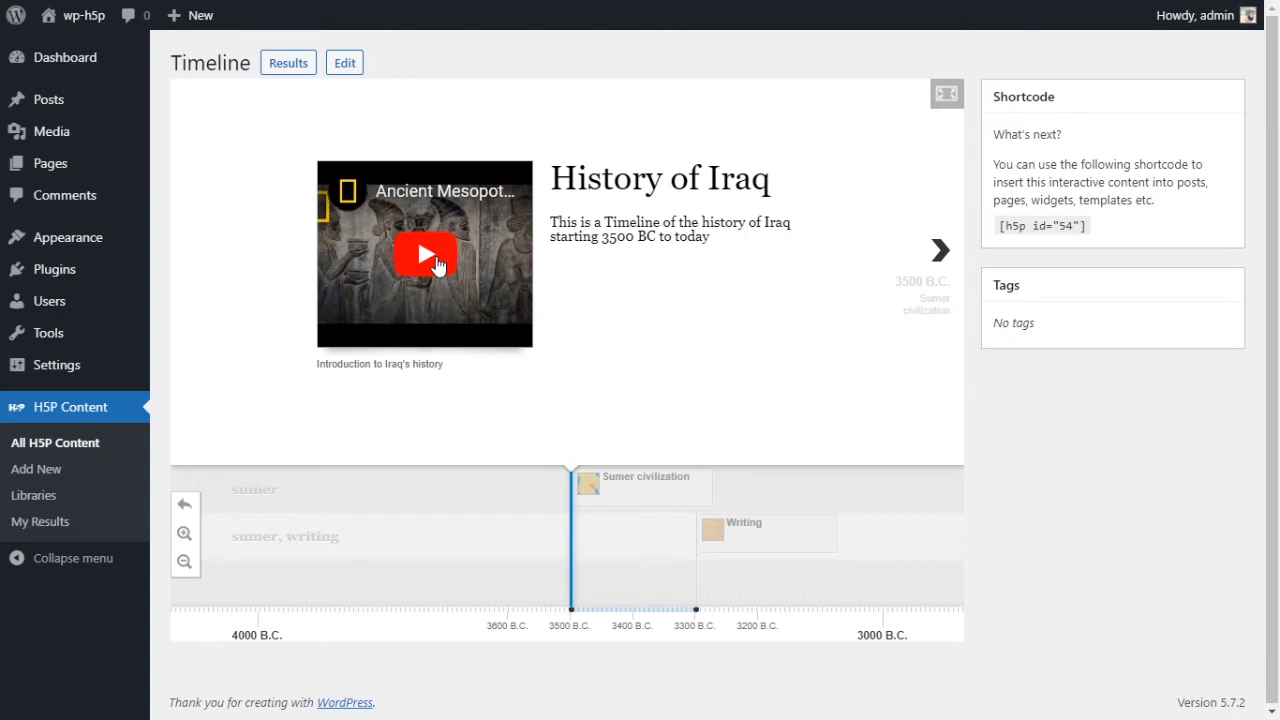
pyautogui.moveTo(317, 364); pyautogui.dragTo(447, 368)
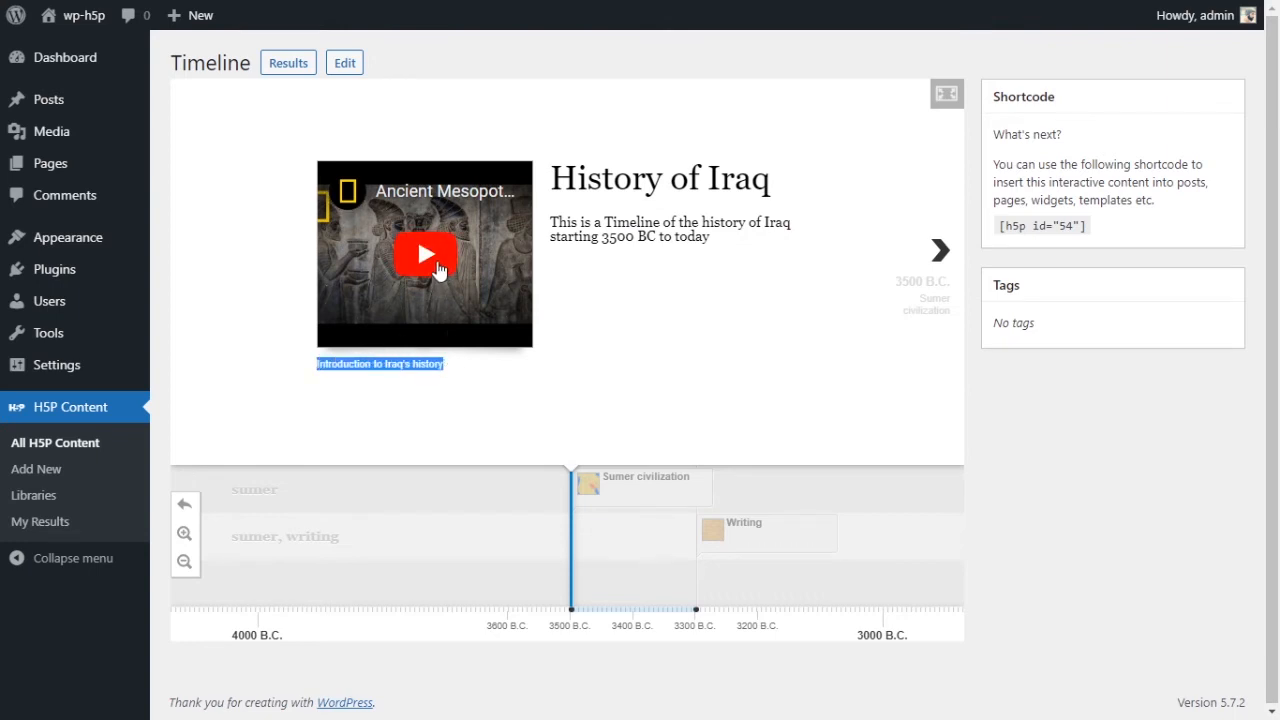
pyautogui.click(437, 265)
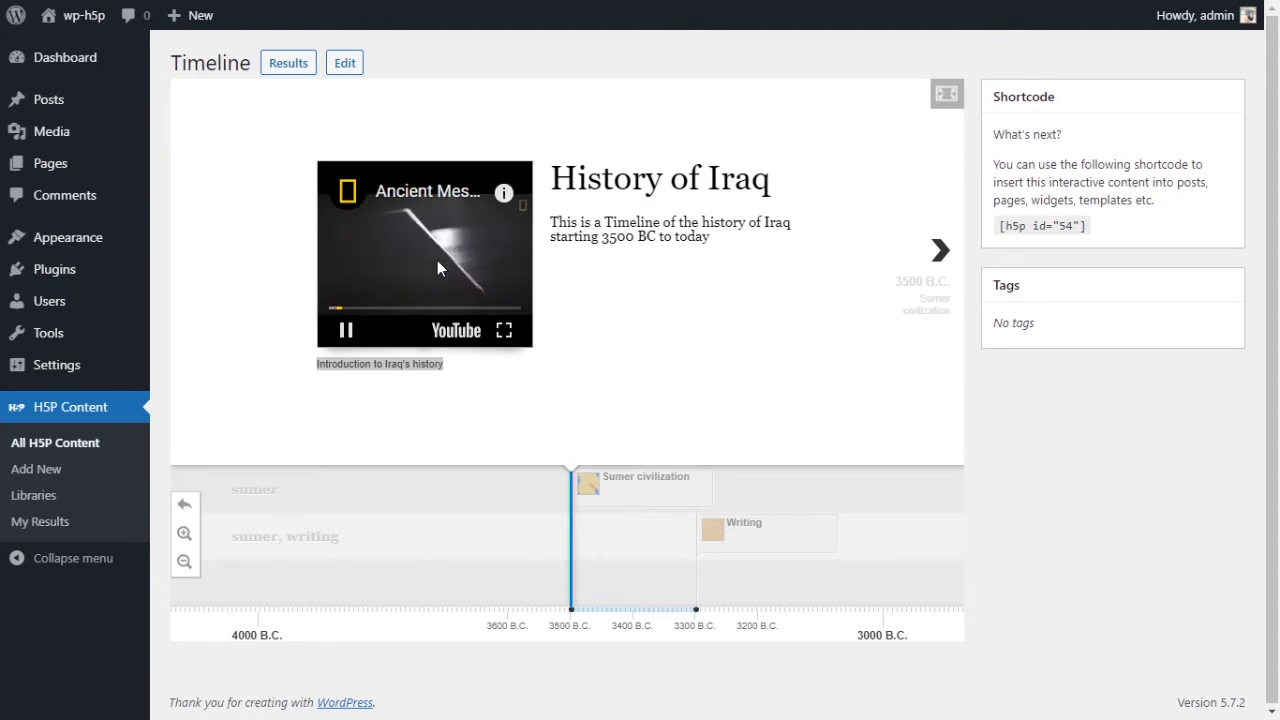
pyautogui.click(346, 332)
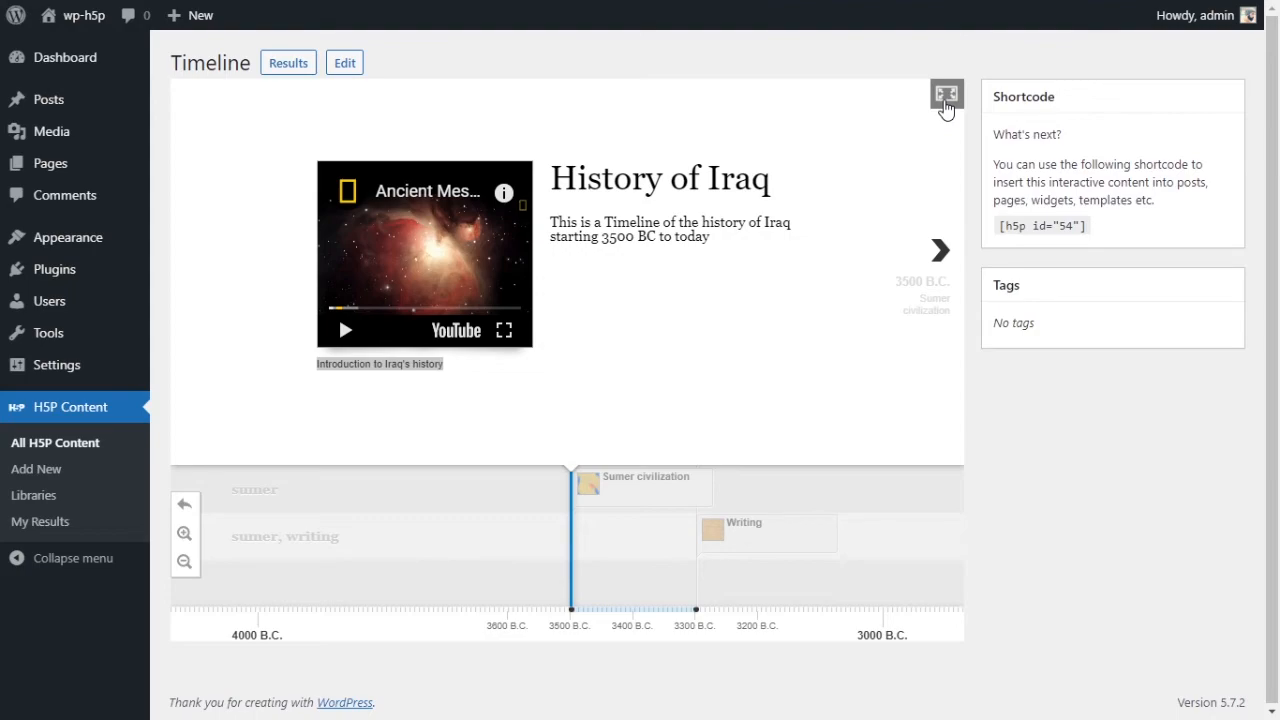
# View the timeline in full screen, play and pause the intro video there, and return to the normal browser view
pyautogui.click(946, 98)
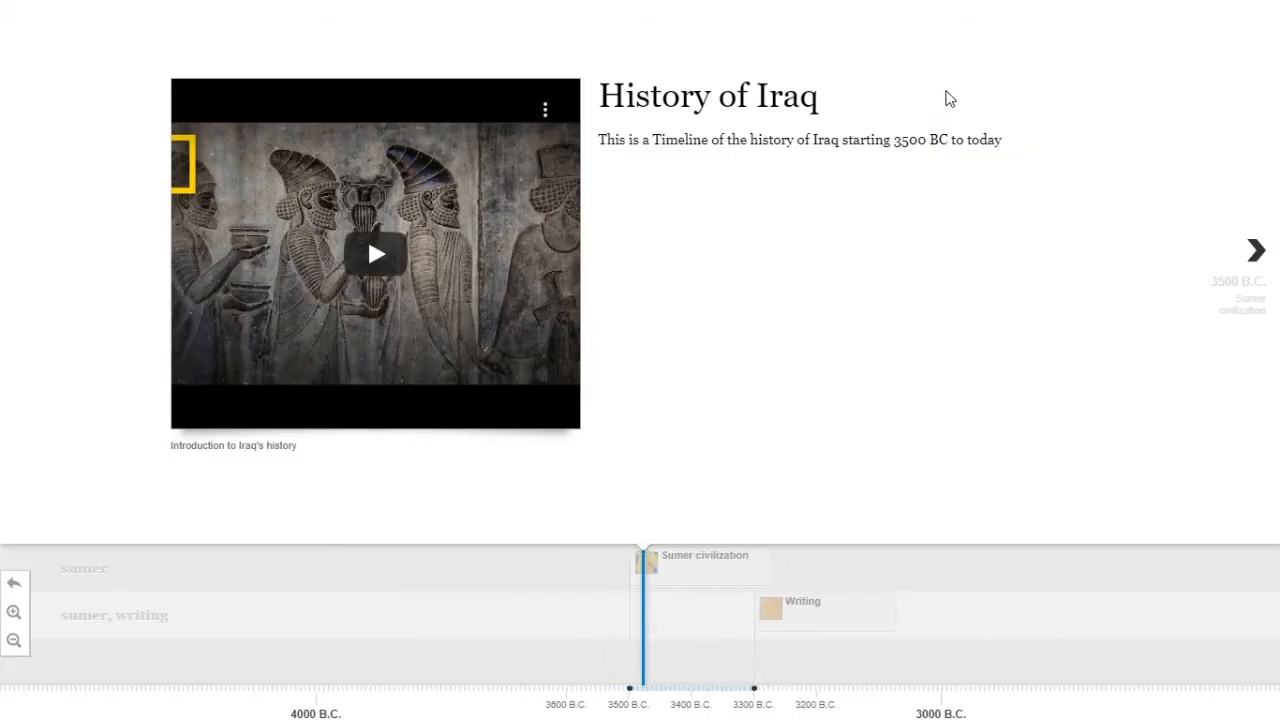
pyautogui.click(372, 258)
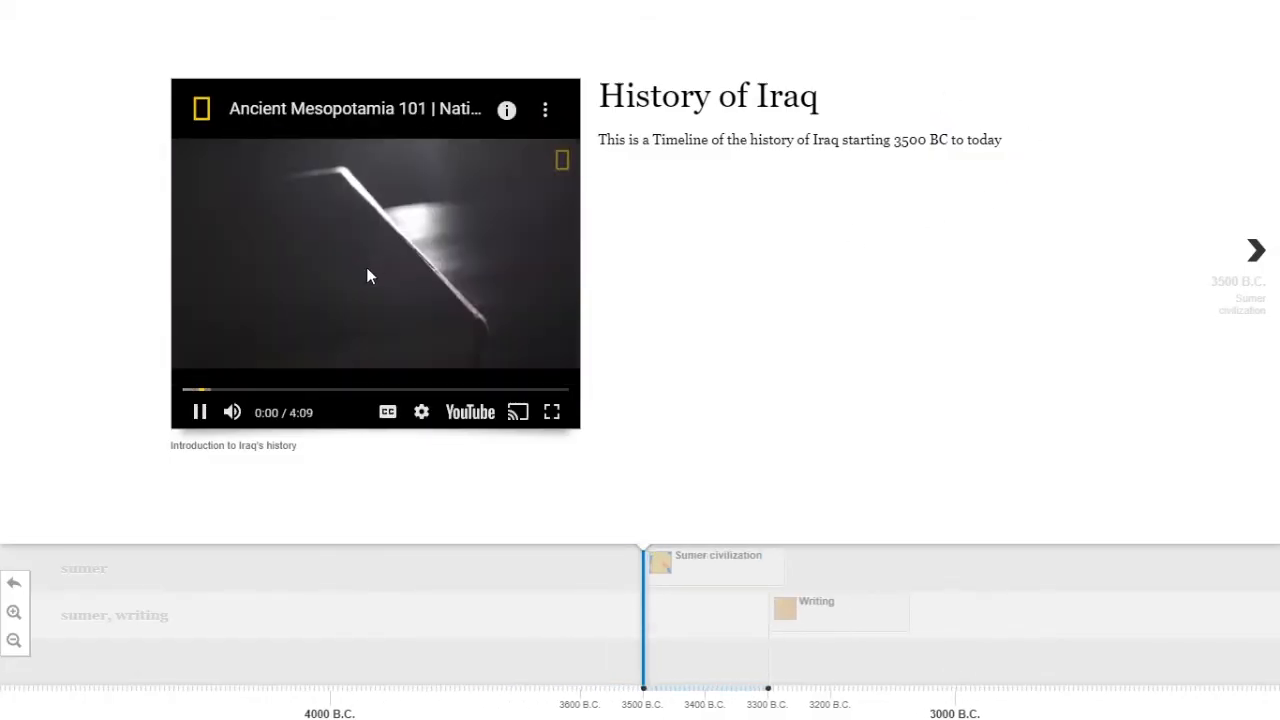
pyautogui.click(199, 412)
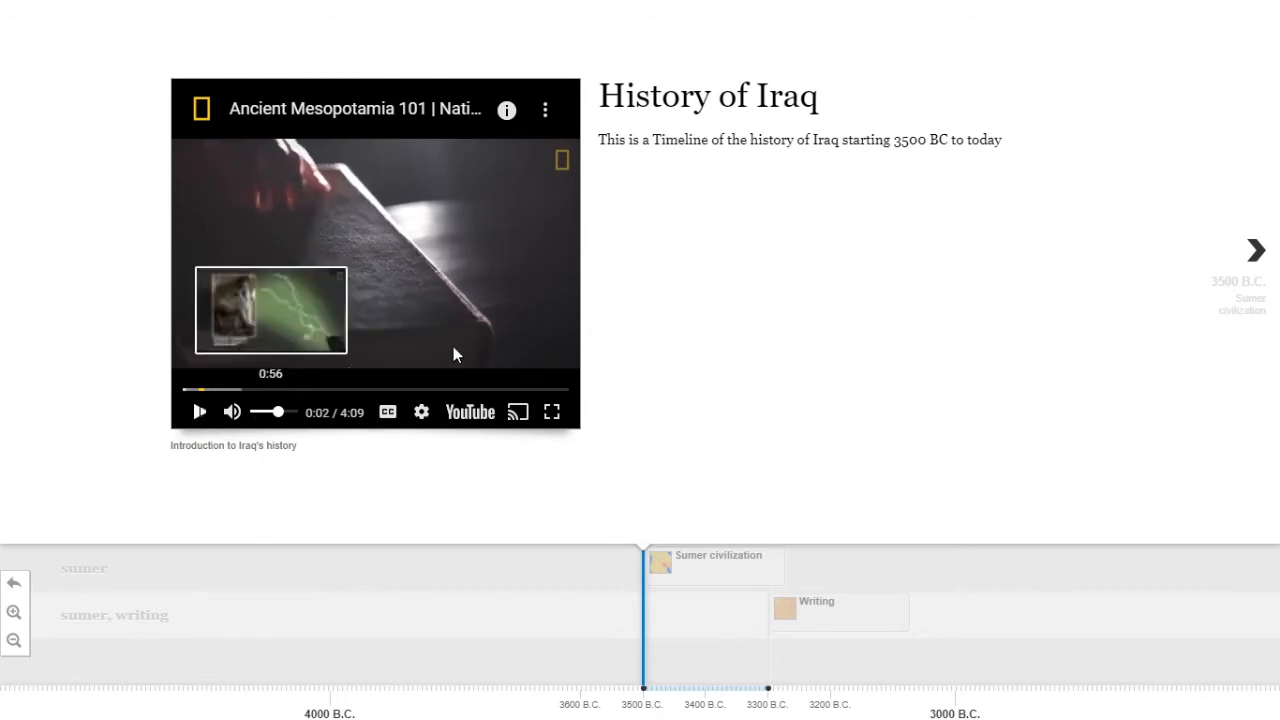
pyautogui.press('Escape')
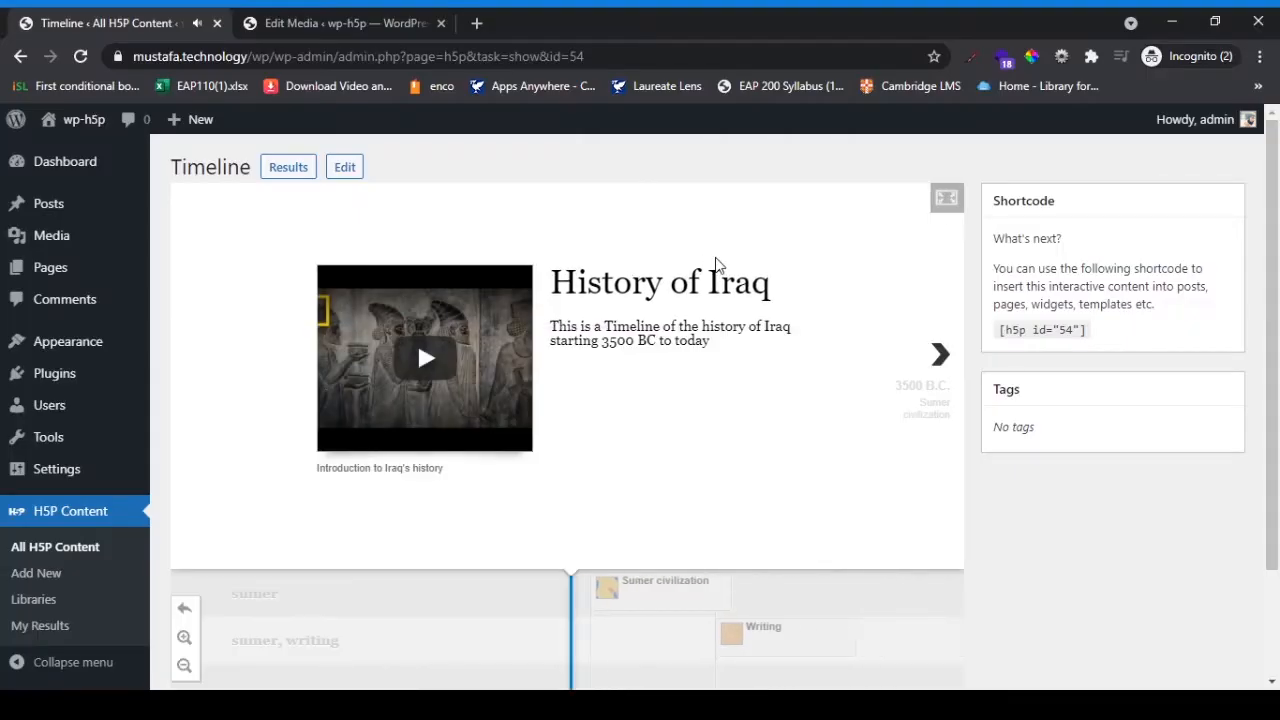
pyautogui.press('F11')
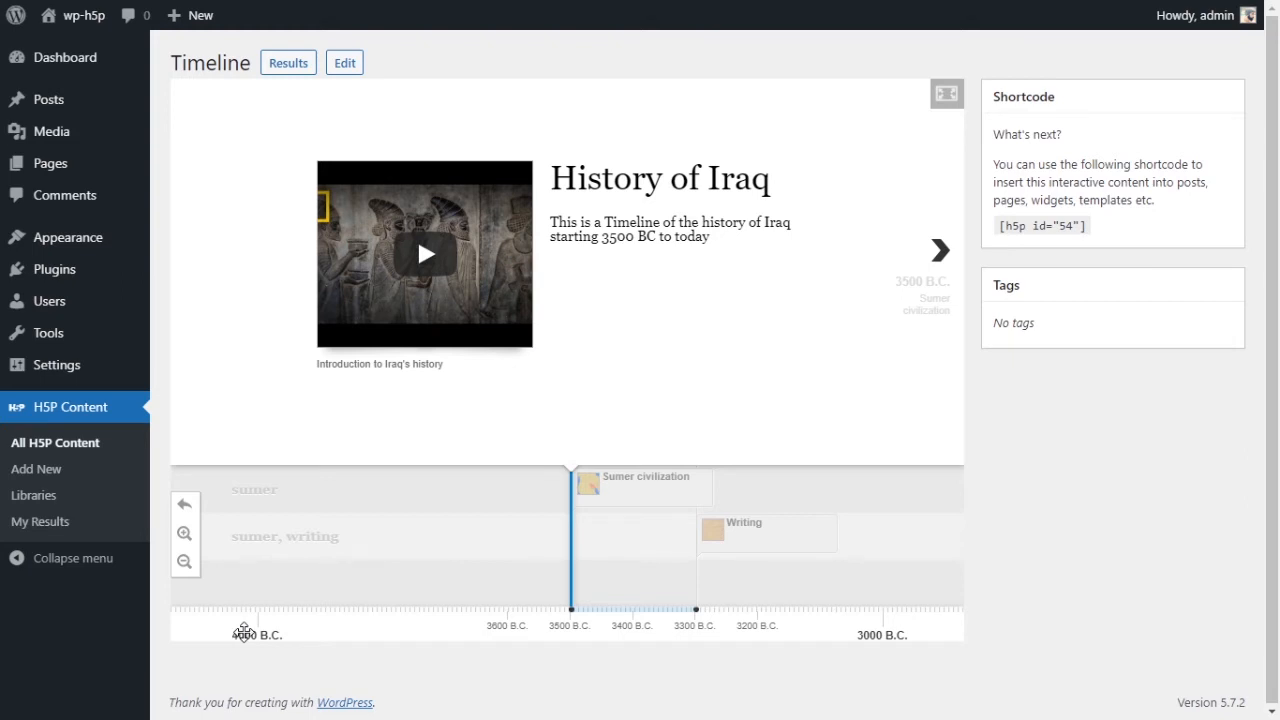
# Try expanding and contracting the timeline scale, and navigate between the opening slide and the Sumer civilization slide
pyautogui.click(184, 533)
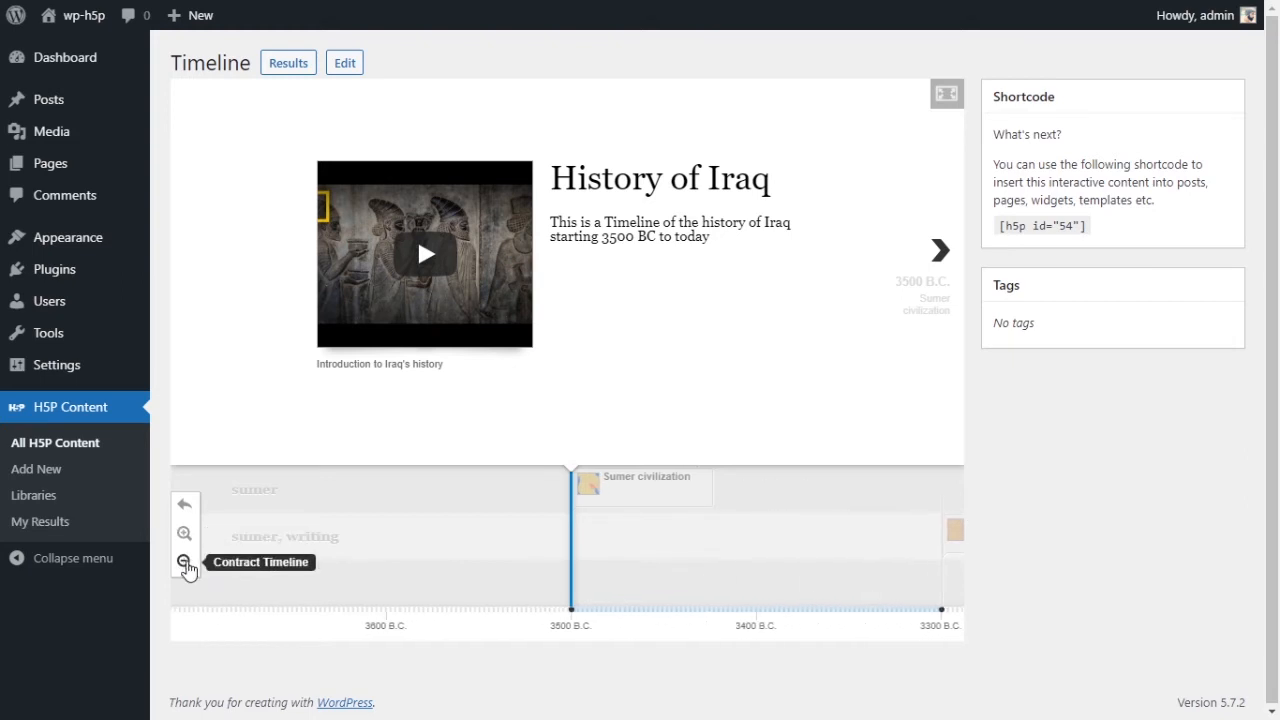
pyautogui.click(184, 562)
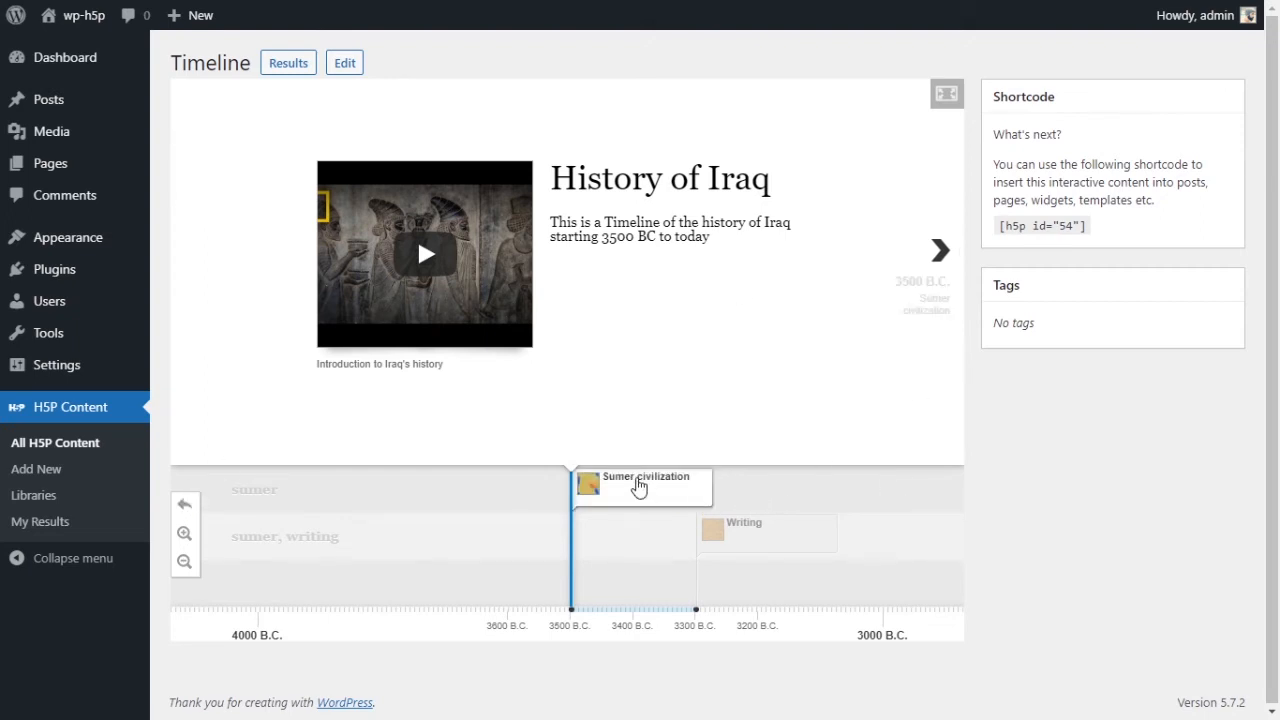
pyautogui.click(638, 485)
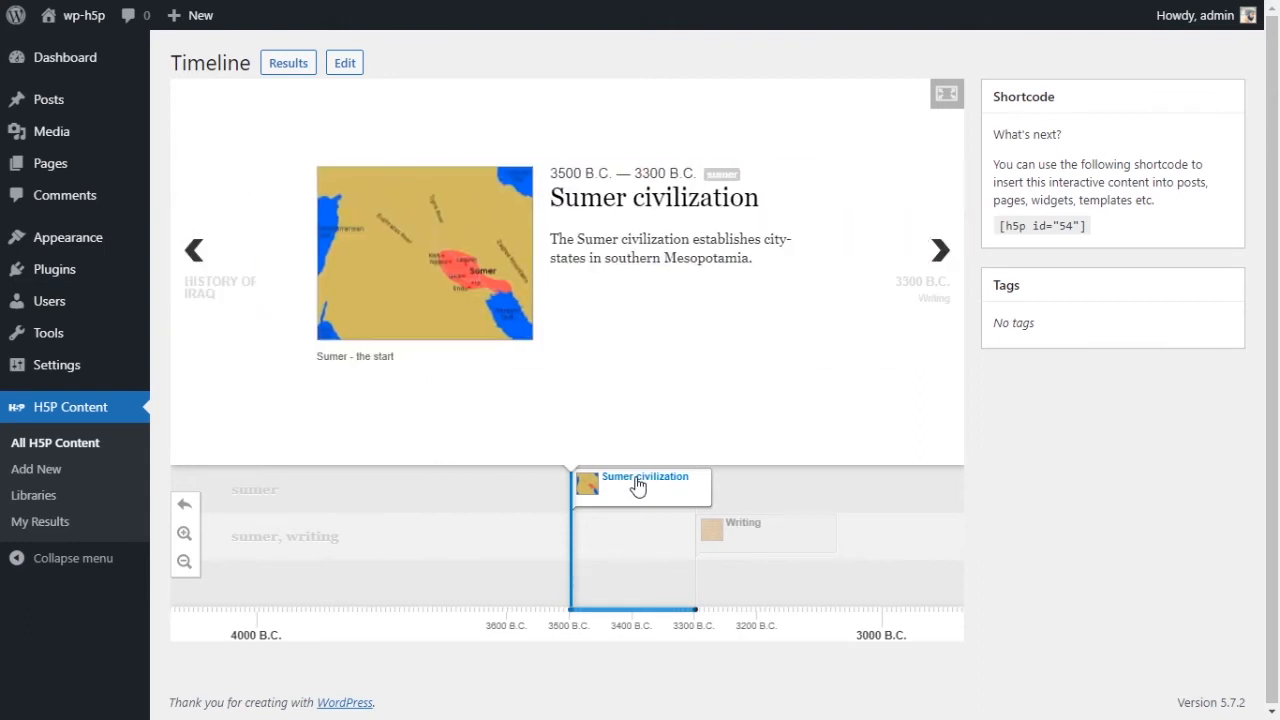
pyautogui.click(202, 275)
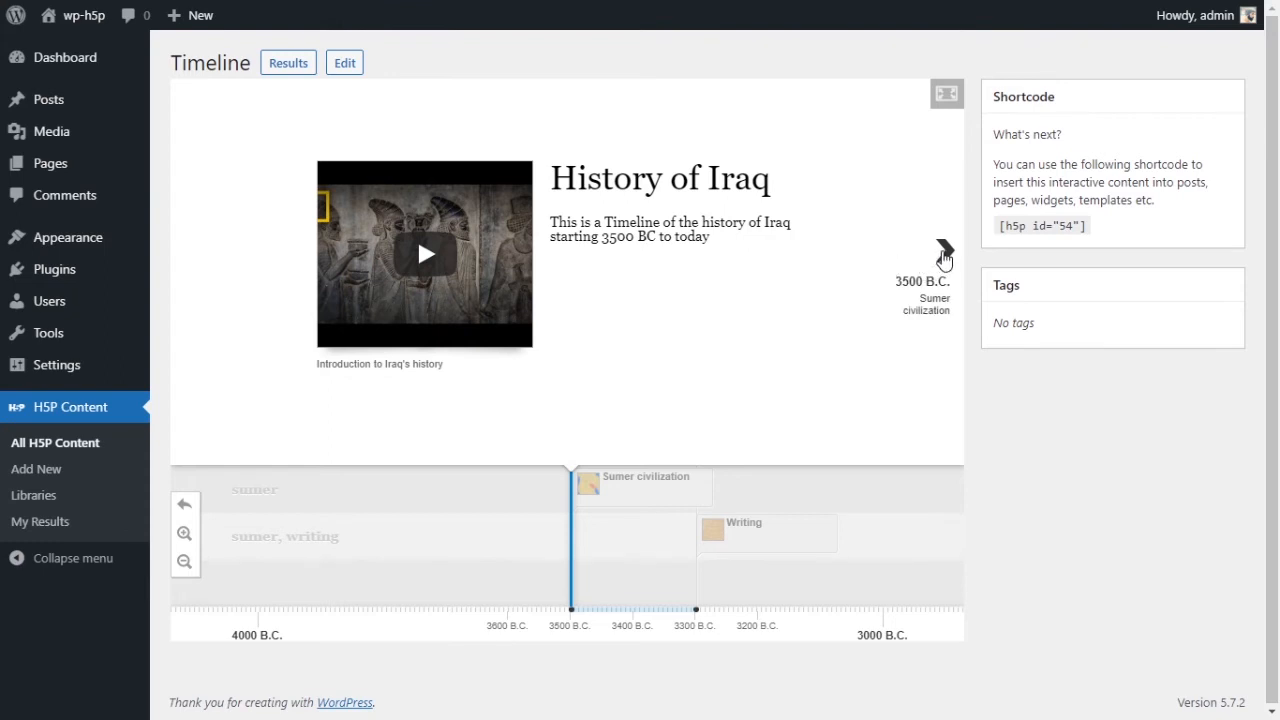
pyautogui.click(944, 256)
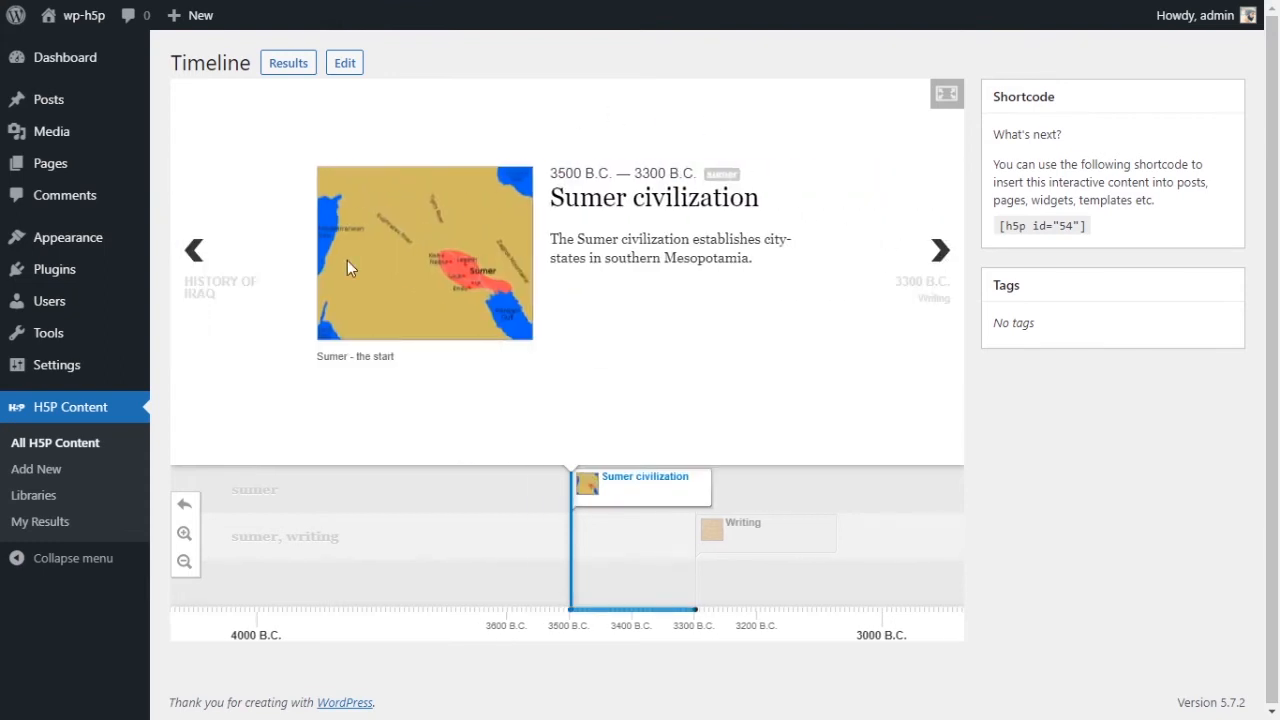
# Examine the Sumer civilization slide's dates, headline, body text, caption and tag, and go on to the Writing slide
pyautogui.moveTo(553, 172); pyautogui.dragTo(738, 174)
pyautogui.moveTo(553, 197); pyautogui.dragTo(799, 204)
pyautogui.moveTo(568, 240); pyautogui.dragTo(712, 265)
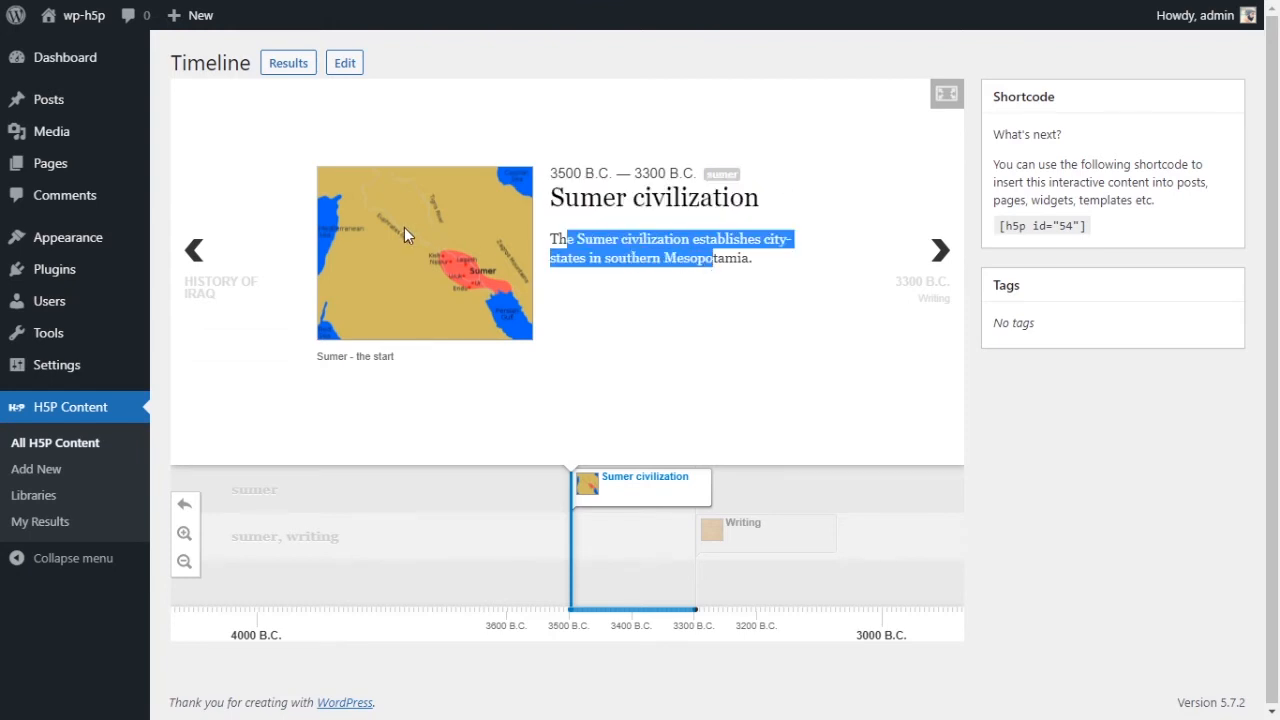
pyautogui.moveTo(315, 363)
pyautogui.mouseDown()
pyautogui.moveTo(394, 357)
pyautogui.moveTo(325, 357)
pyautogui.mouseUp()
pyautogui.click(412, 364)
pyautogui.click(334, 356)
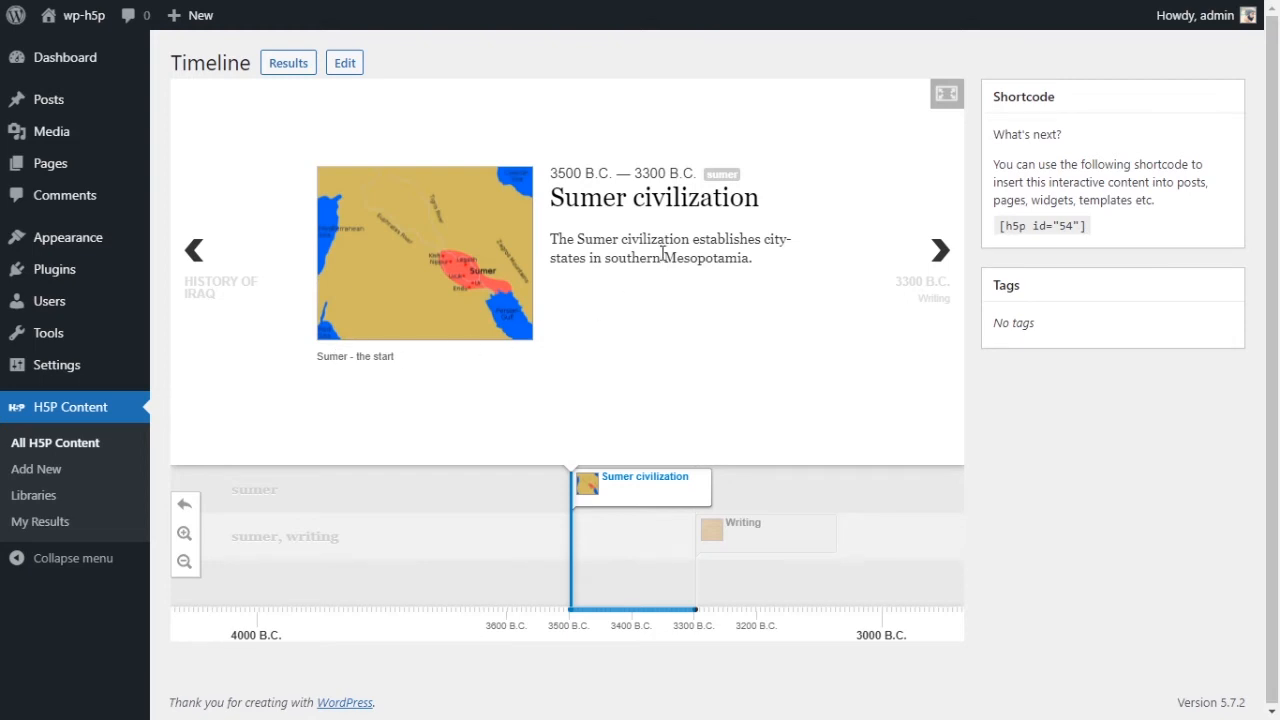
pyautogui.doubleClick(712, 177)
pyautogui.moveTo(255, 481); pyautogui.dragTo(271, 494)
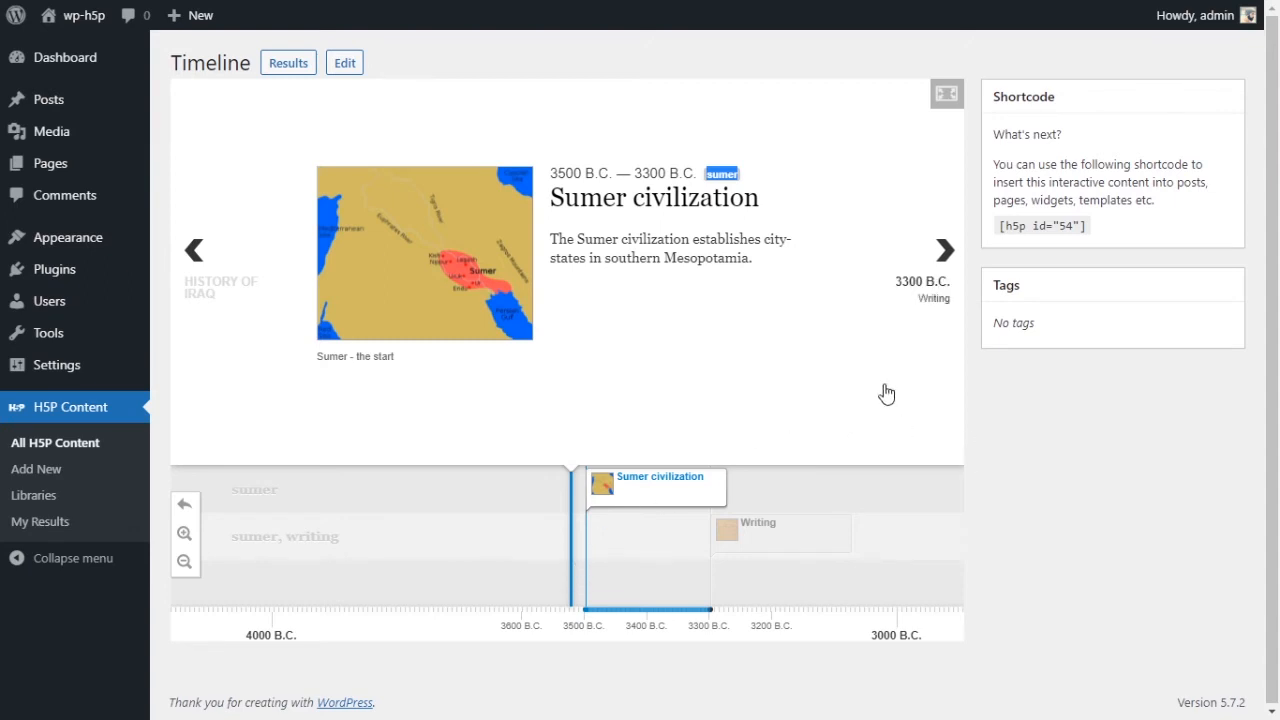
pyautogui.click(930, 260)
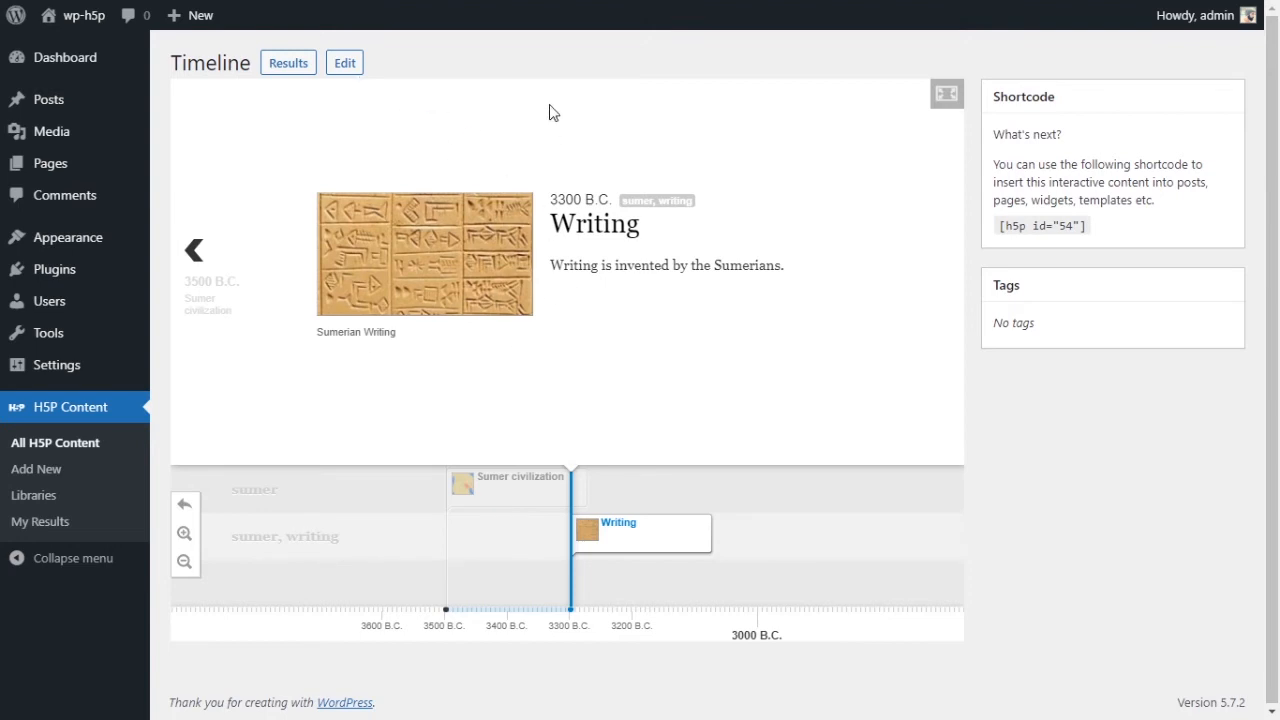
# Reopen the timeline for editing and add a date entry at the end of the list with start and end dates 2011
pyautogui.click(346, 62)
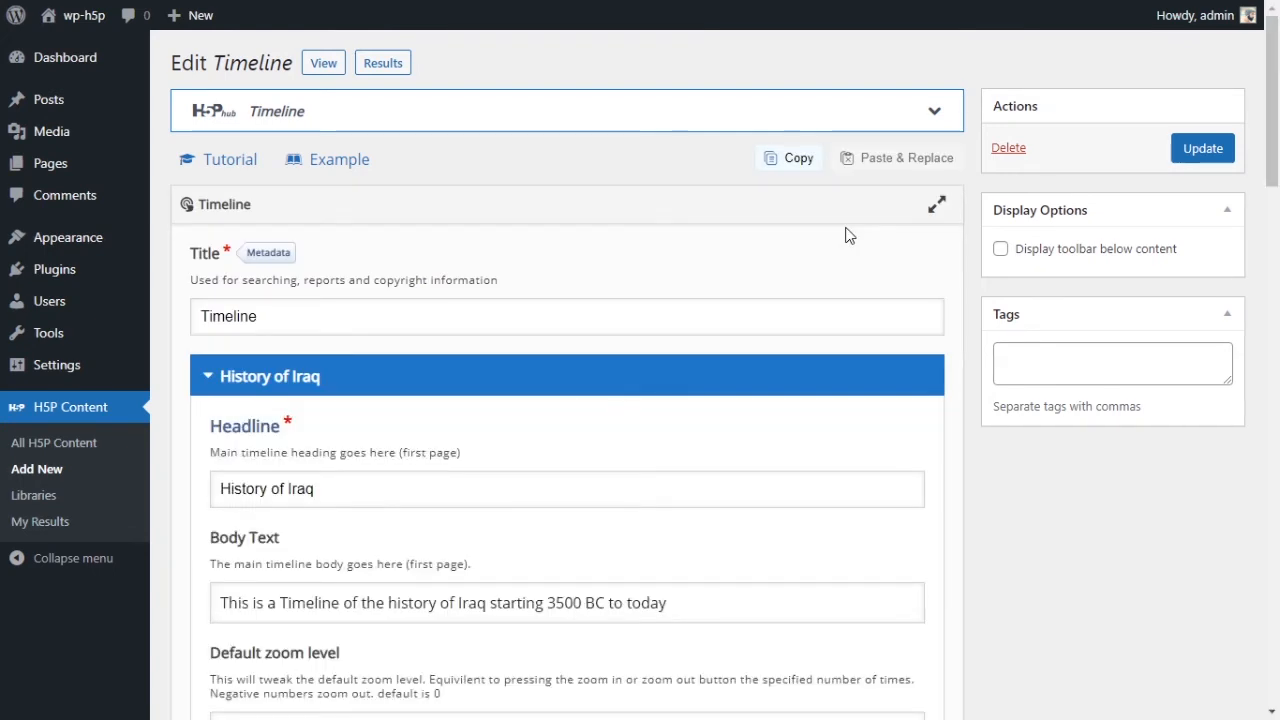
pyautogui.scroll(-7, 945, 305)
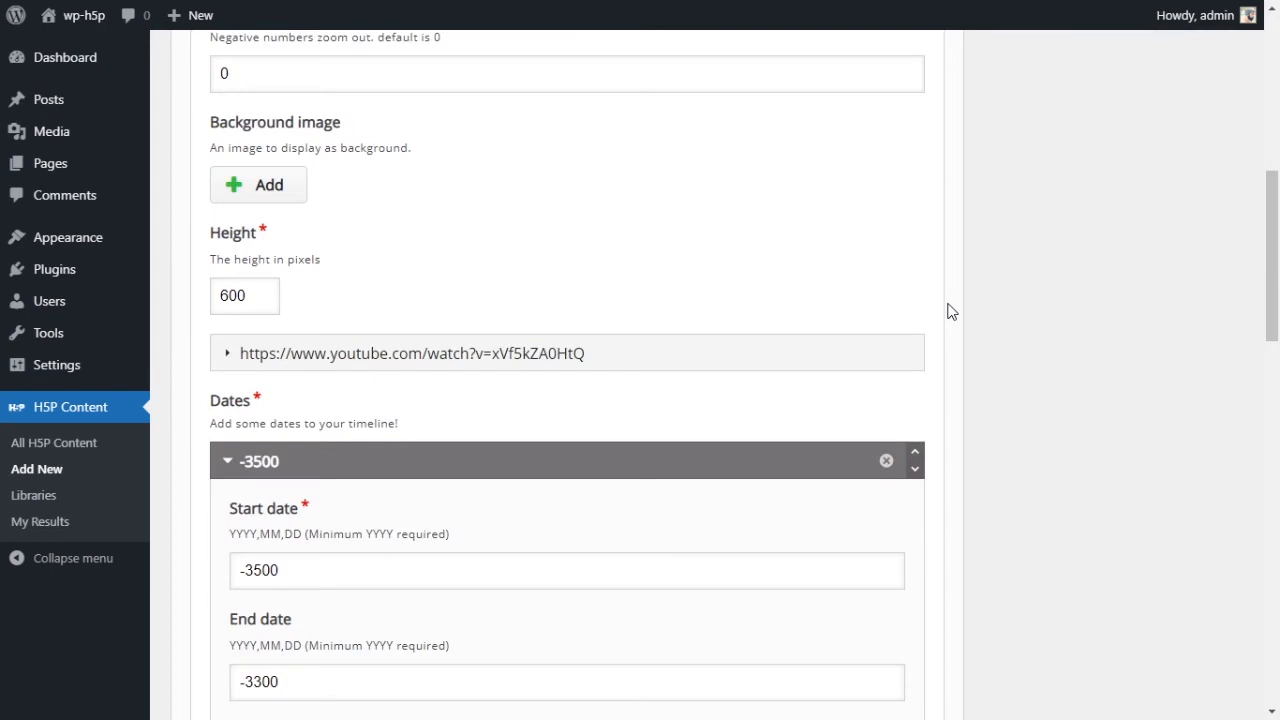
pyautogui.moveTo(1273, 250); pyautogui.dragTo(1274, 557)
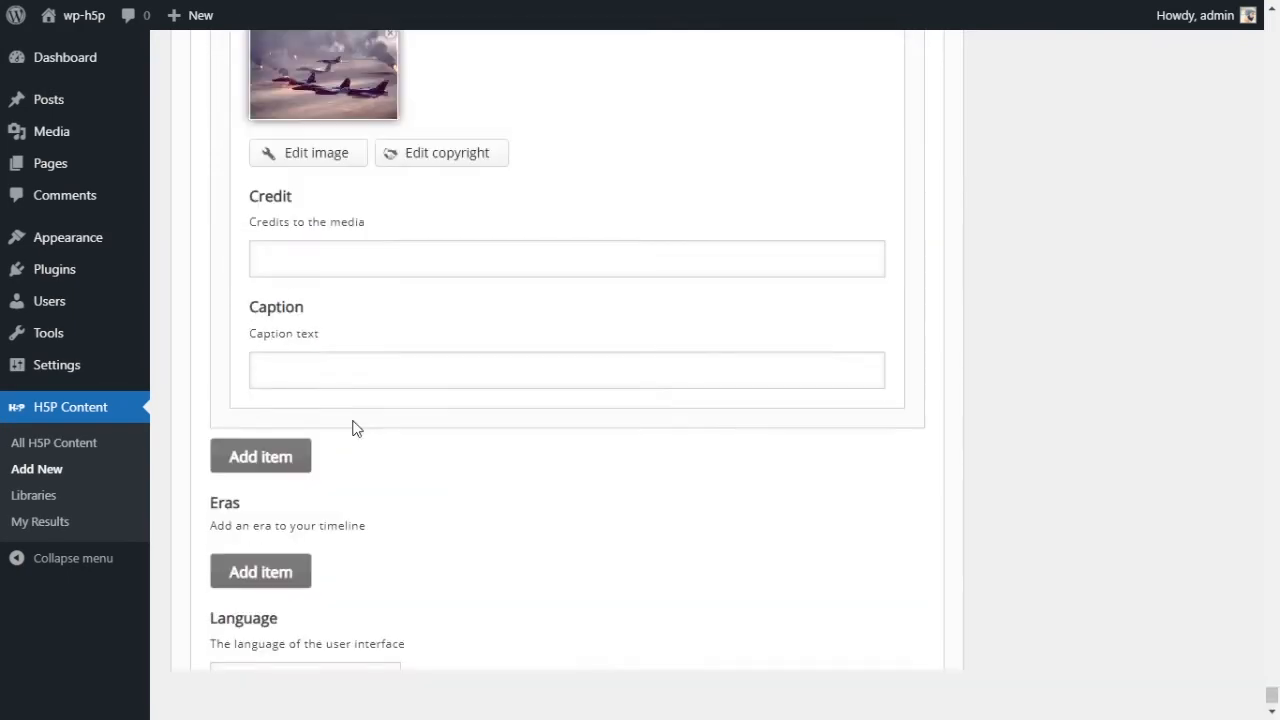
pyautogui.click(260, 457)
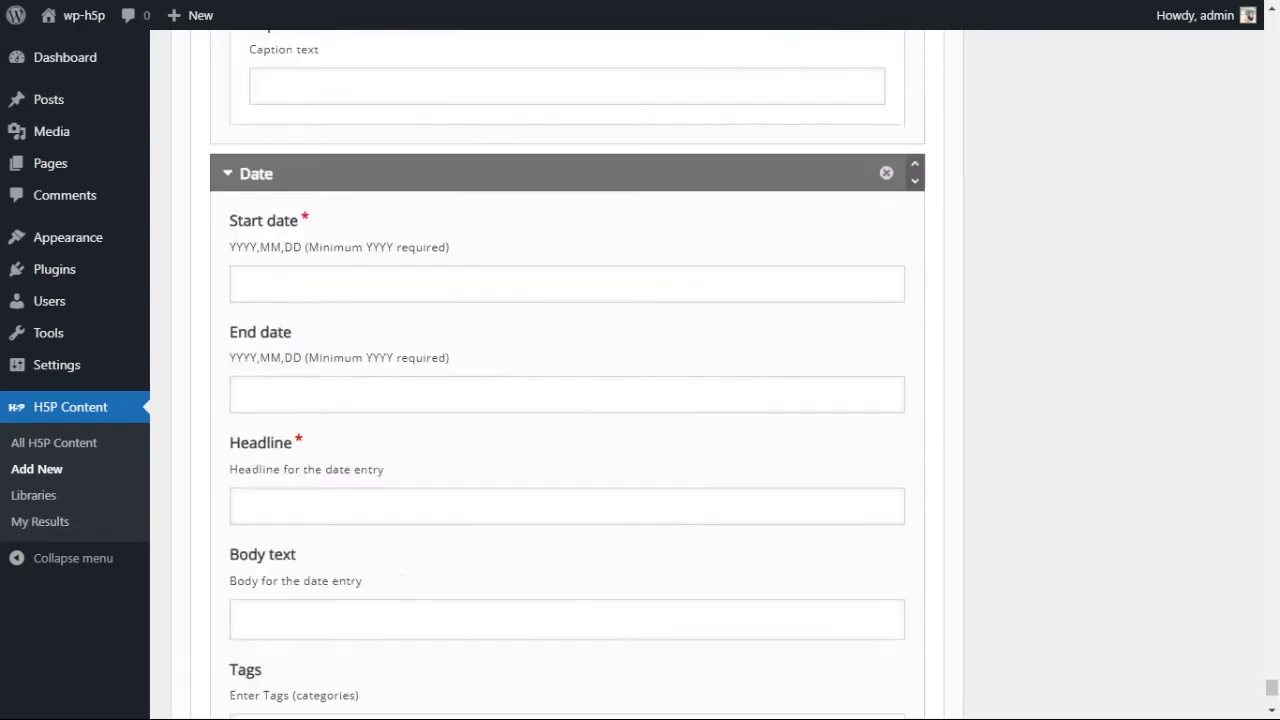
pyautogui.click(566, 283)
pyautogui.write('2011')
pyautogui.click(566, 316)
pyautogui.write('2011')
pyautogui.click(228, 563)
# Look through the collapsed list of date entries from the first one down to the Eras section
pyautogui.moveTo(1271, 600); pyautogui.dragTo(1258, 272)
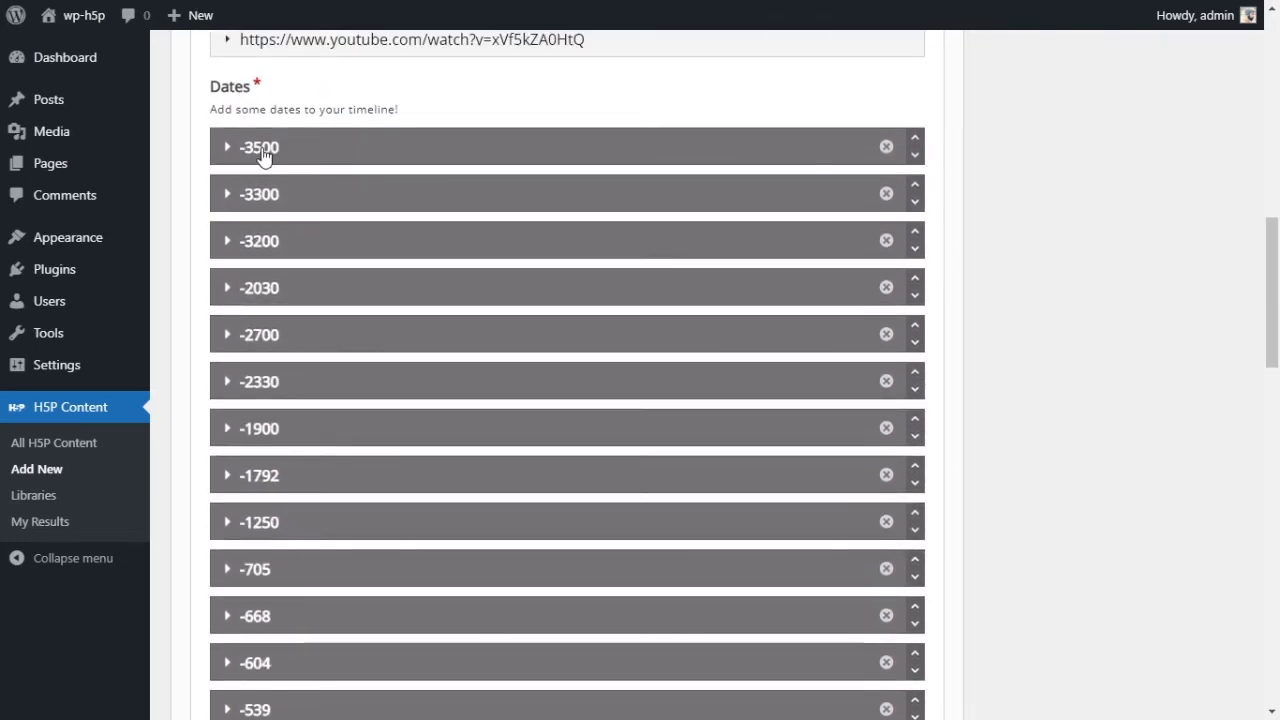
pyautogui.scroll(-15, 563, 286)
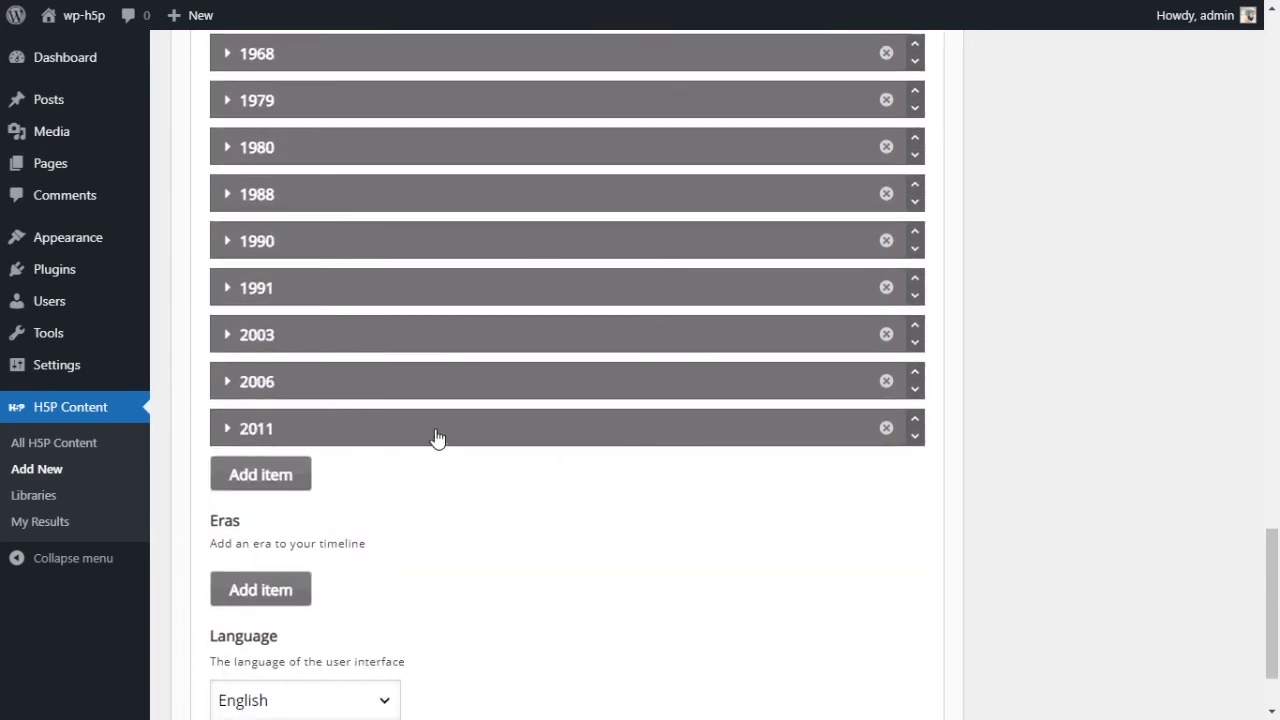
pyautogui.moveTo(1272, 568)
pyautogui.mouseDown()
pyautogui.moveTo(1270, 175)
pyautogui.moveTo(1277, 537)
pyautogui.moveTo(1258, 567)
pyautogui.mouseUp()
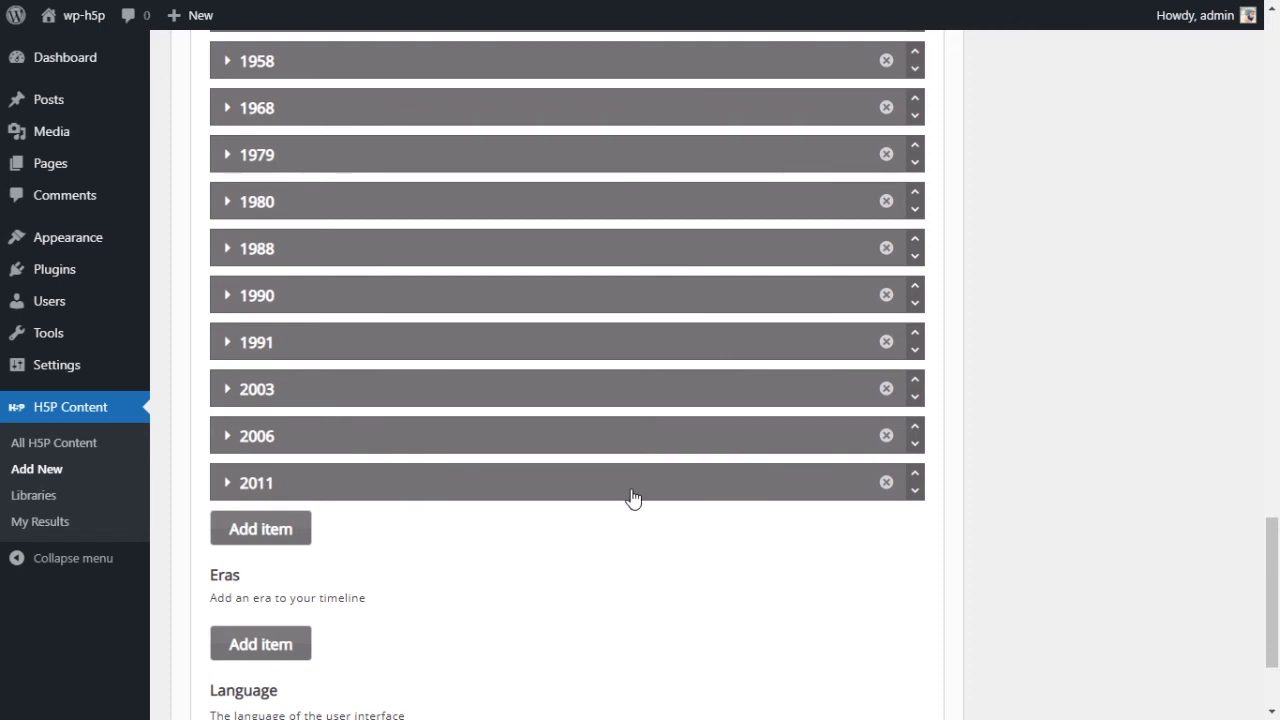
pyautogui.scroll(-1, 446, 503)
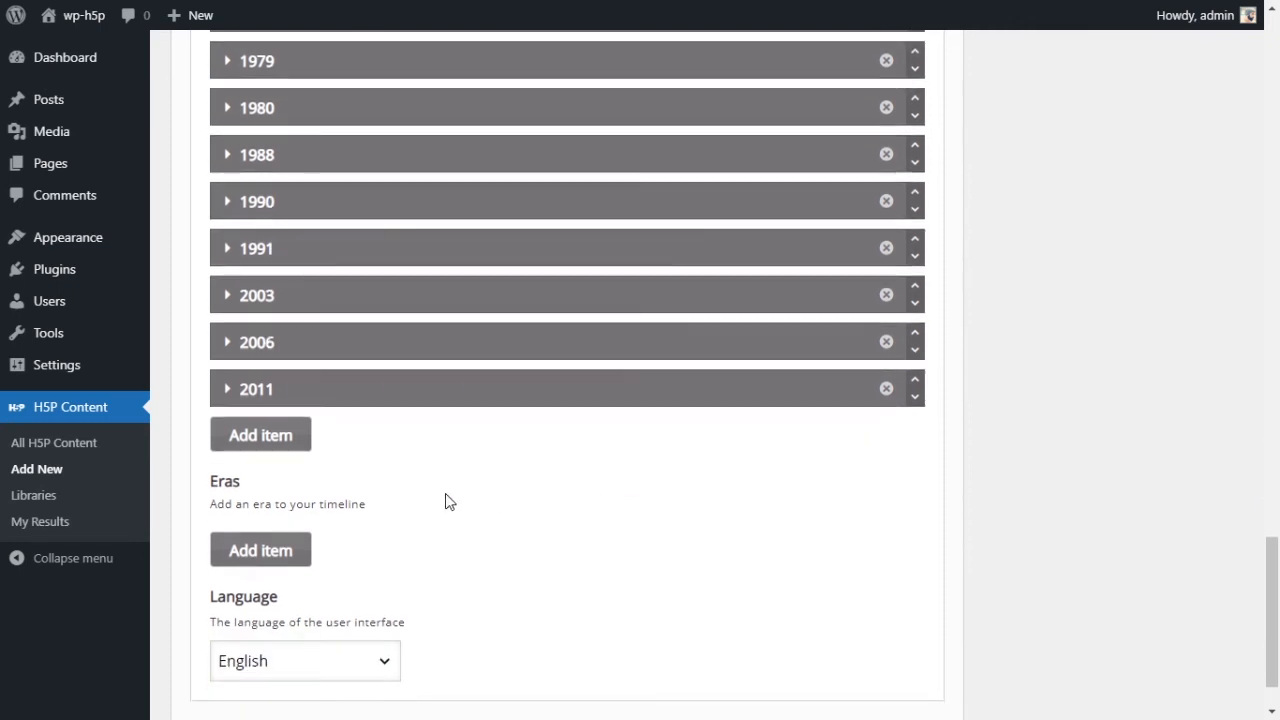
# Add an era to the timeline with start date -4000 and end date 0
pyautogui.click(232, 552)
pyautogui.scroll(-2, 452, 521)
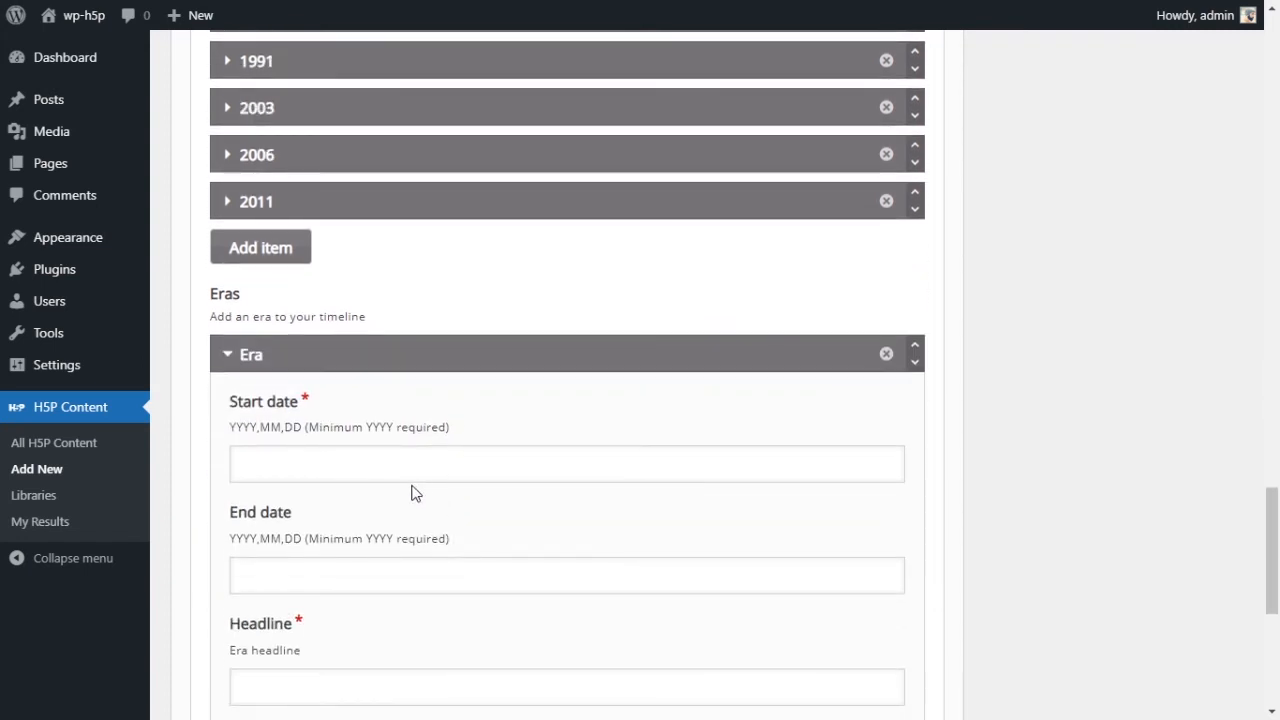
pyautogui.click(320, 466)
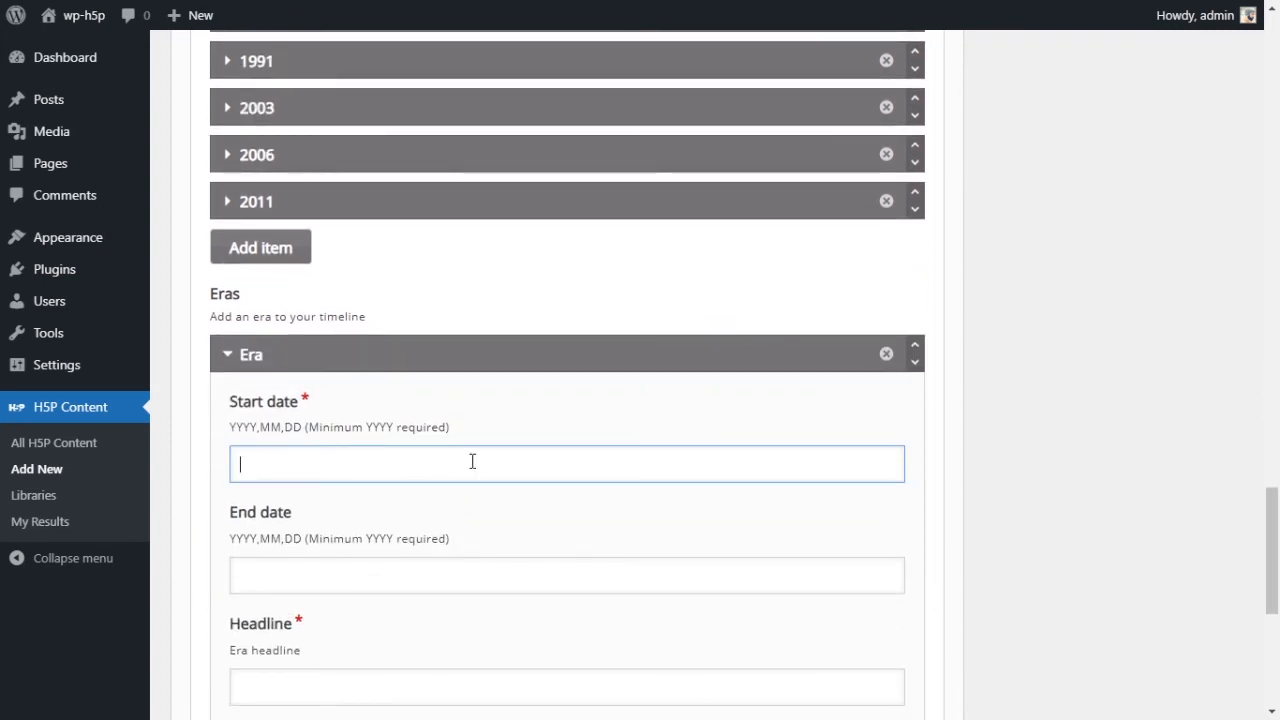
pyautogui.scroll(-2, 463, 451)
pyautogui.scroll(1, 463, 451)
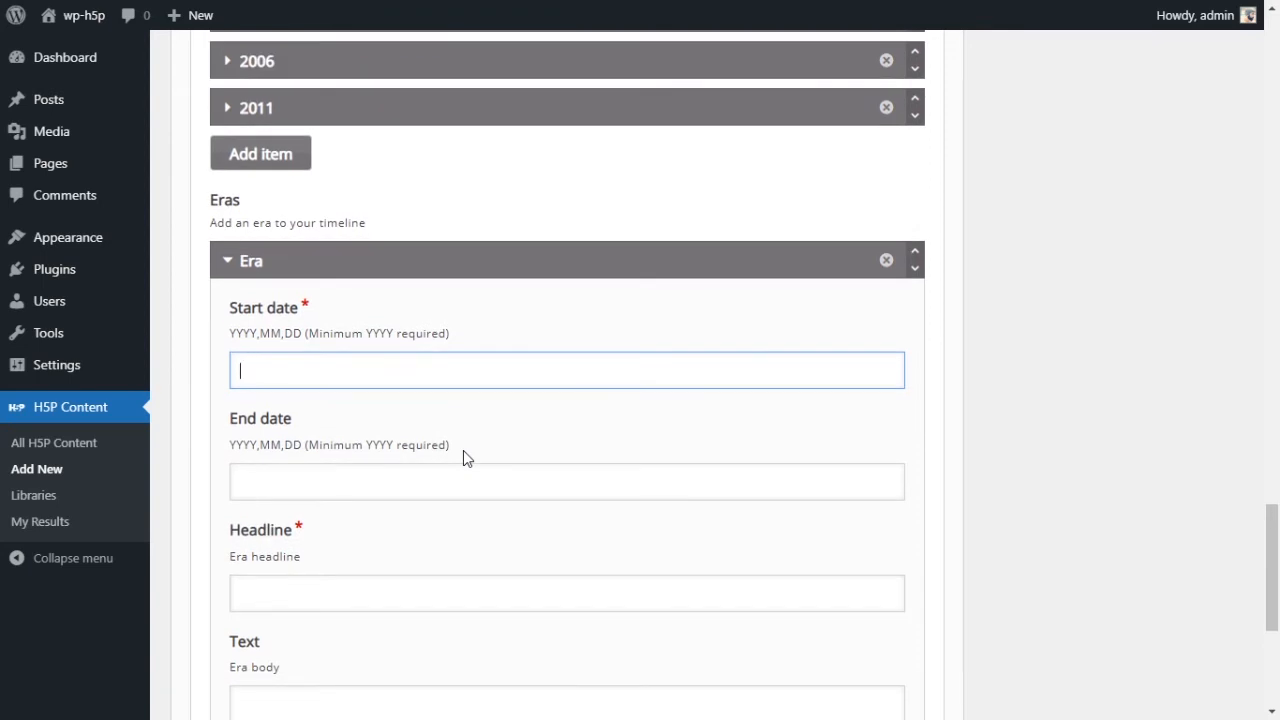
pyautogui.moveTo(1272, 605); pyautogui.dragTo(1274, 578)
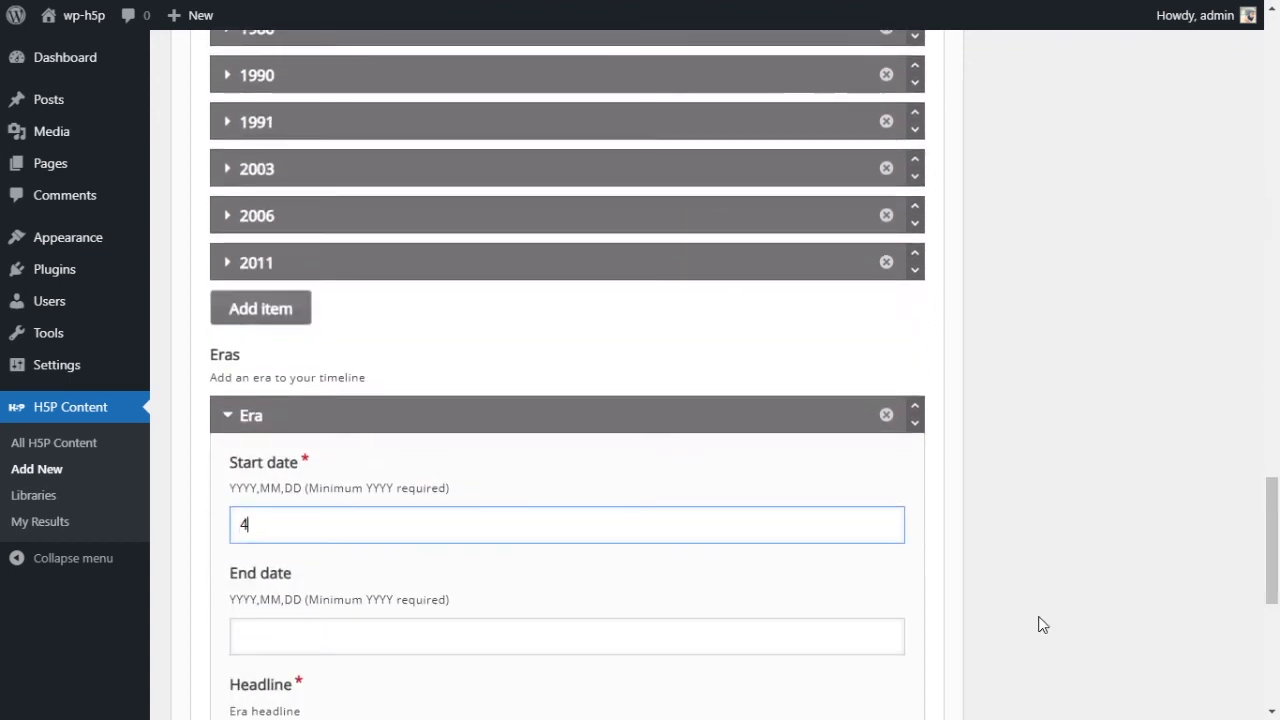
pyautogui.write('00')
pyautogui.write('-4000')
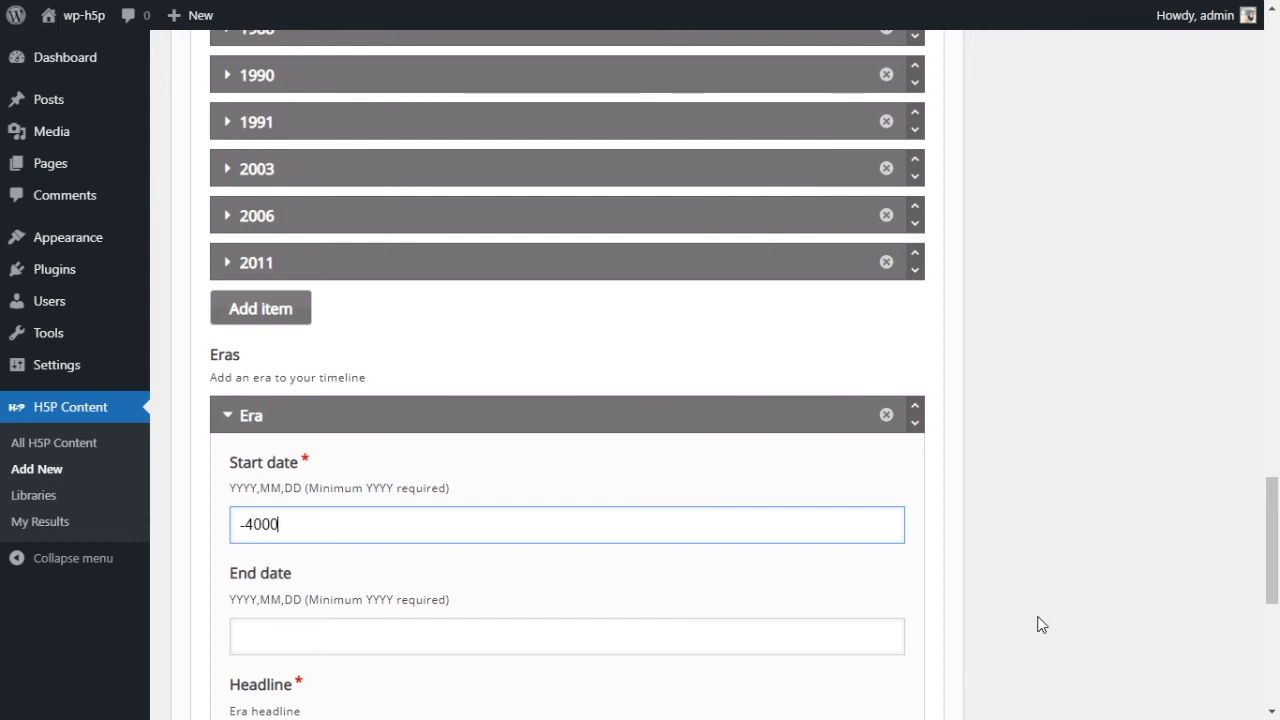
pyautogui.scroll(-1, 671, 594)
pyautogui.click(549, 541)
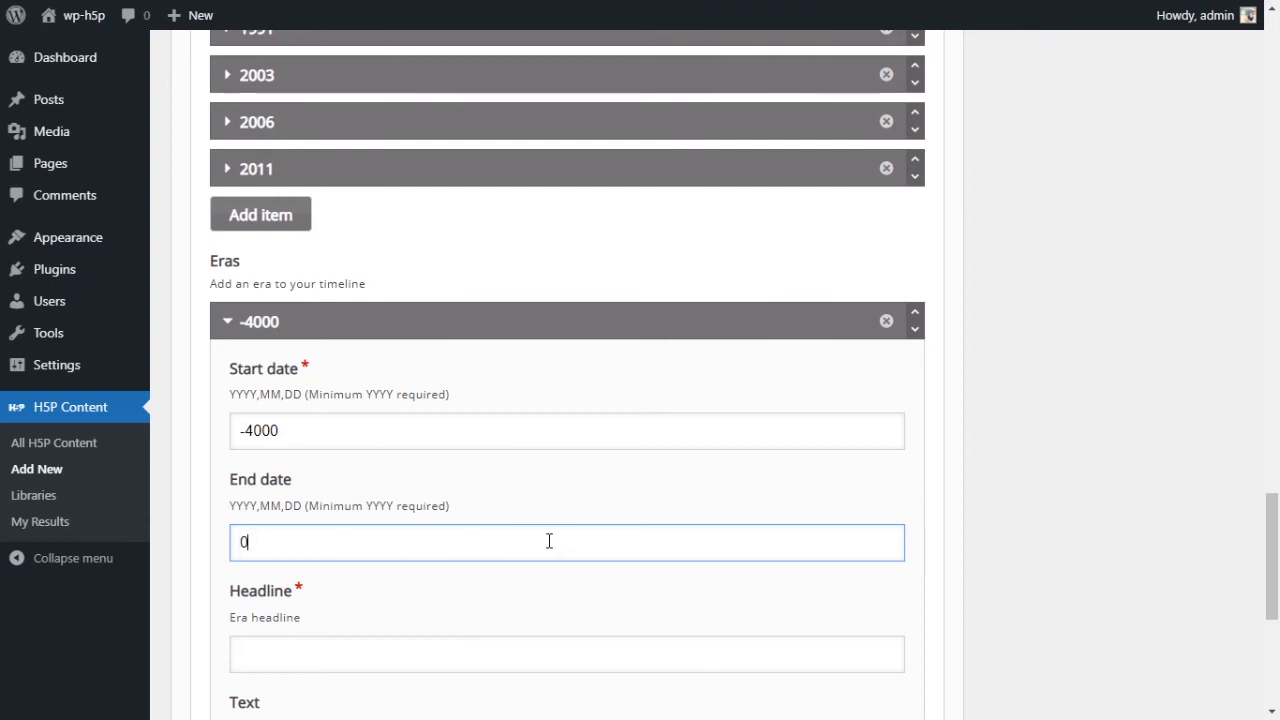
# Give the first era the headline "B.C" and the body text "This is the B.C era"
pyautogui.scroll(-2, 548, 542)
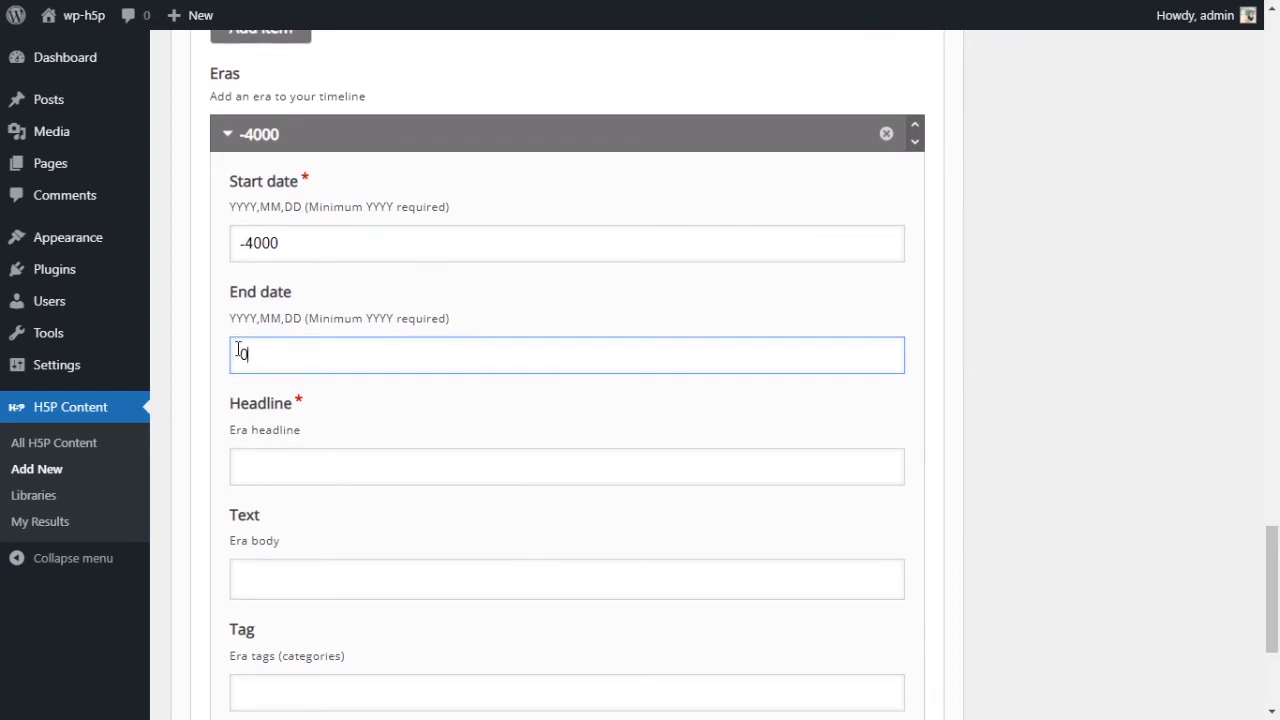
pyautogui.click(292, 476)
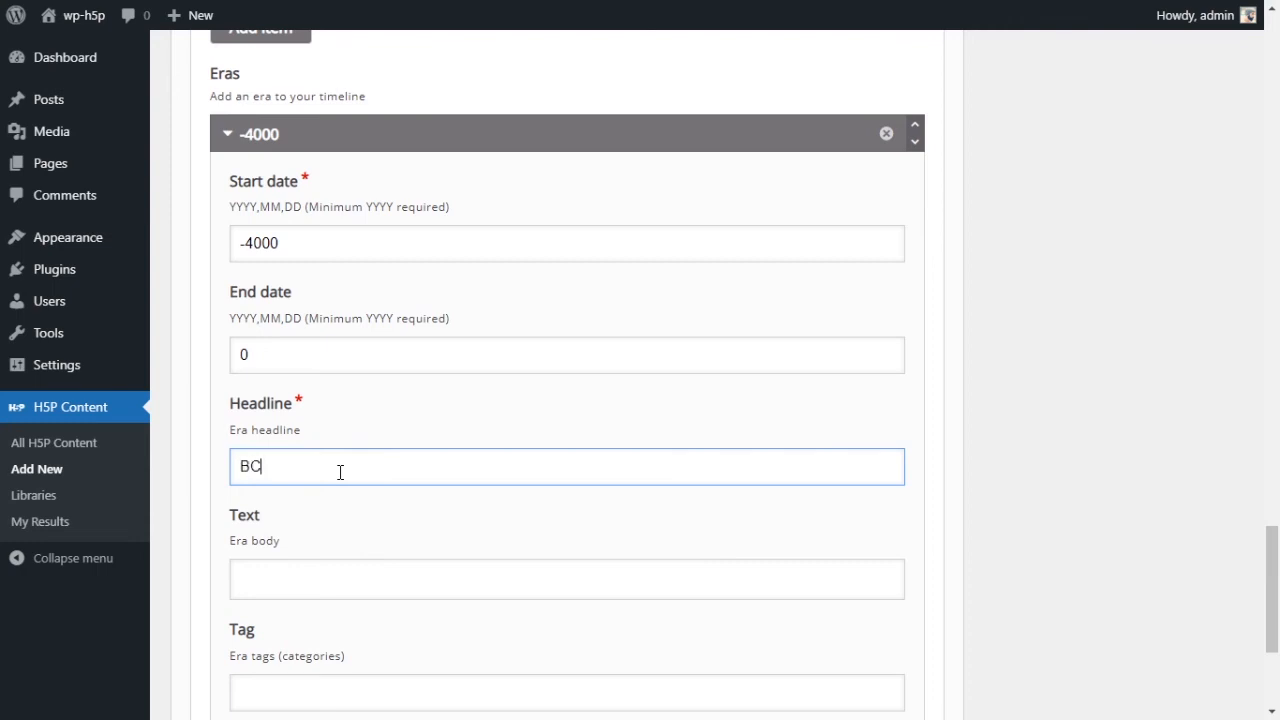
pyautogui.scroll(-2, 377, 456)
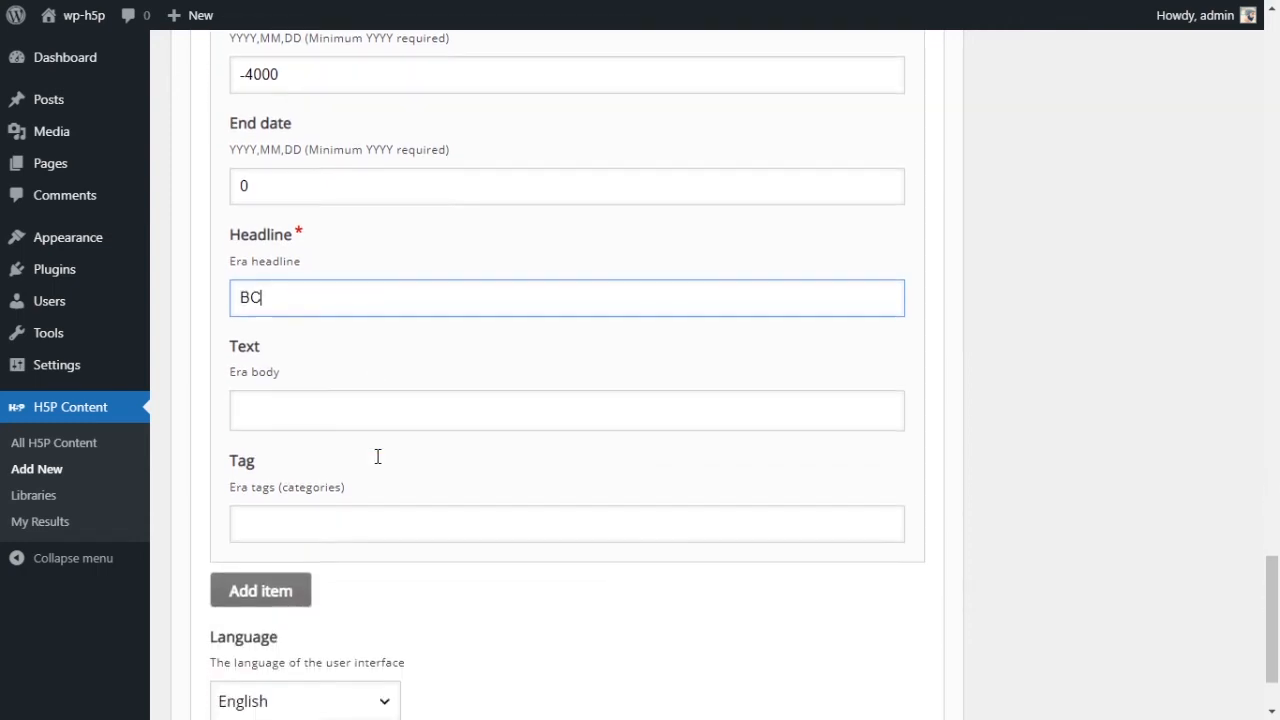
pyautogui.click(325, 397)
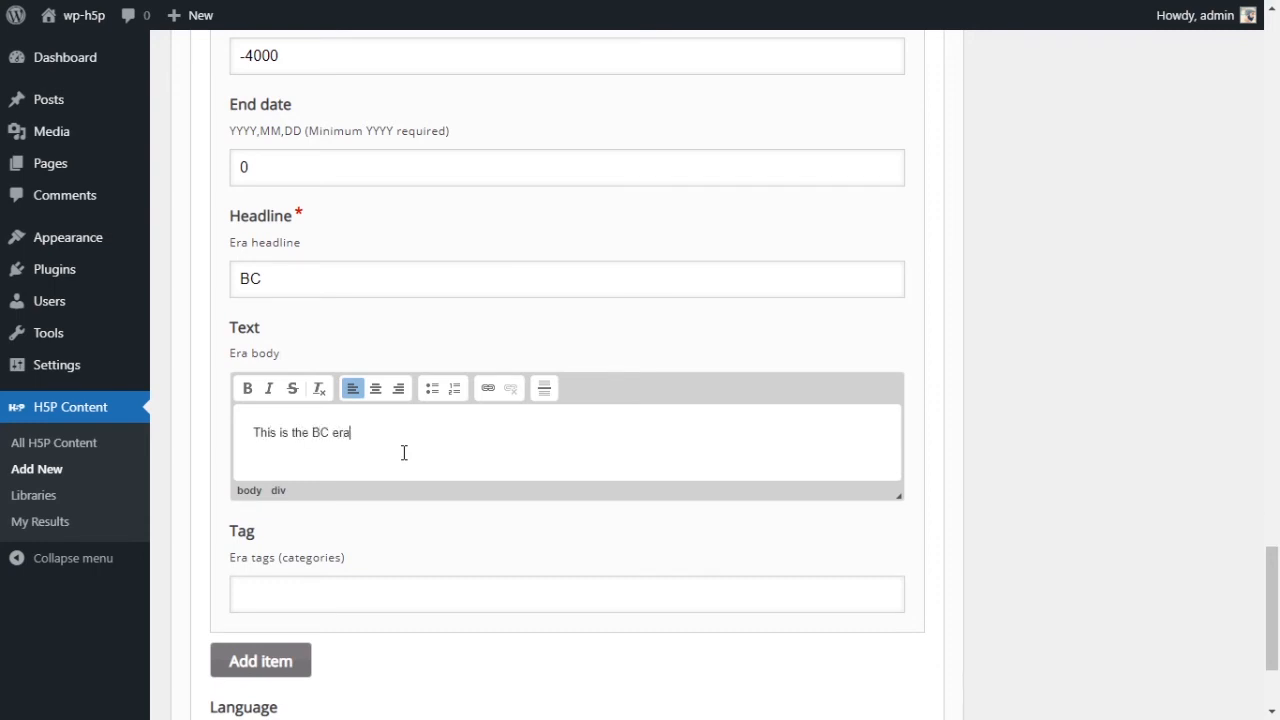
pyautogui.click(325, 433)
pyautogui.write('.')
pyautogui.click(257, 285)
pyautogui.write('.')
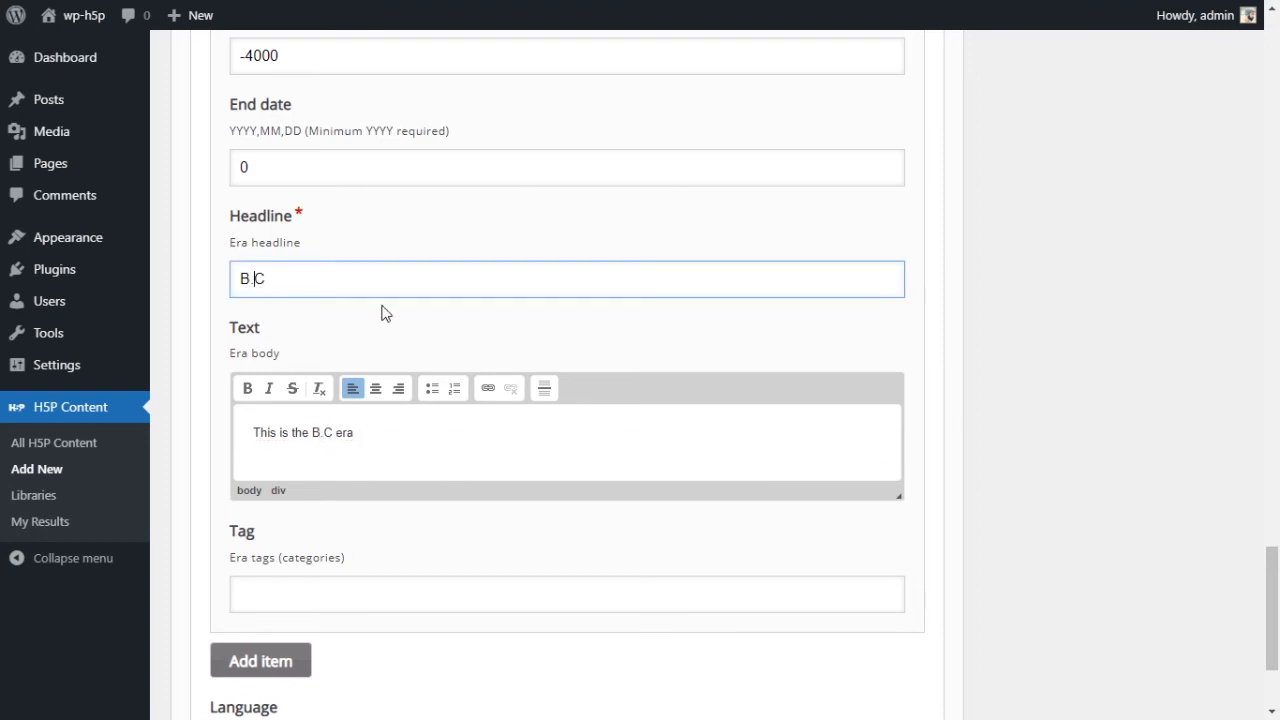
pyautogui.click(471, 446)
# Add a second era with start date 1 and end date 2021
pyautogui.scroll(-1, 482, 468)
pyautogui.scroll(-1, 482, 468)
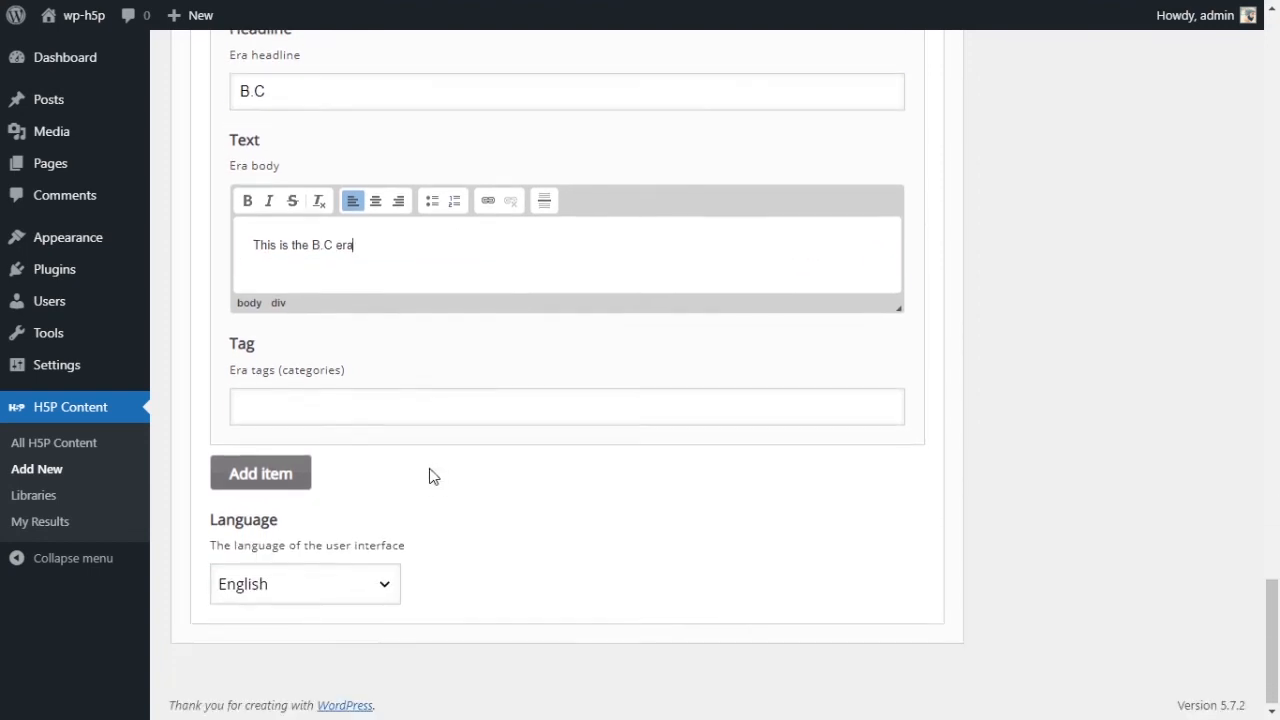
pyautogui.scroll(4, 508, 386)
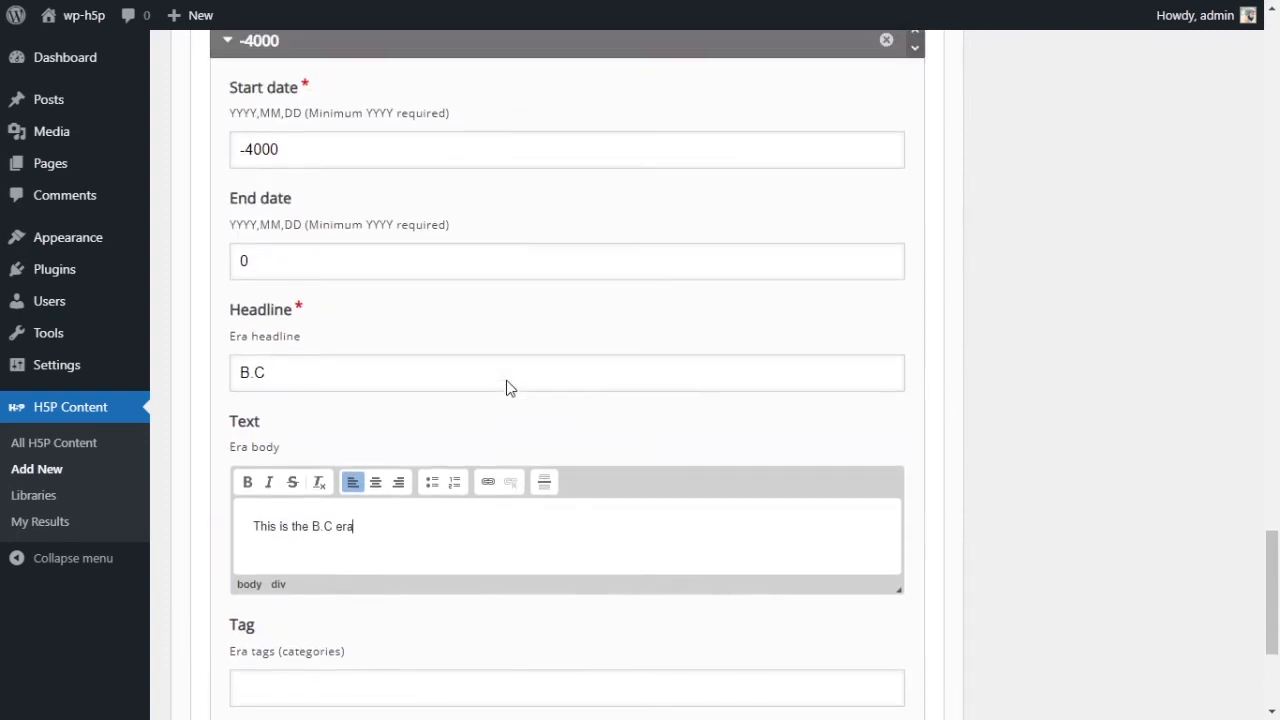
pyautogui.scroll(-4, 506, 386)
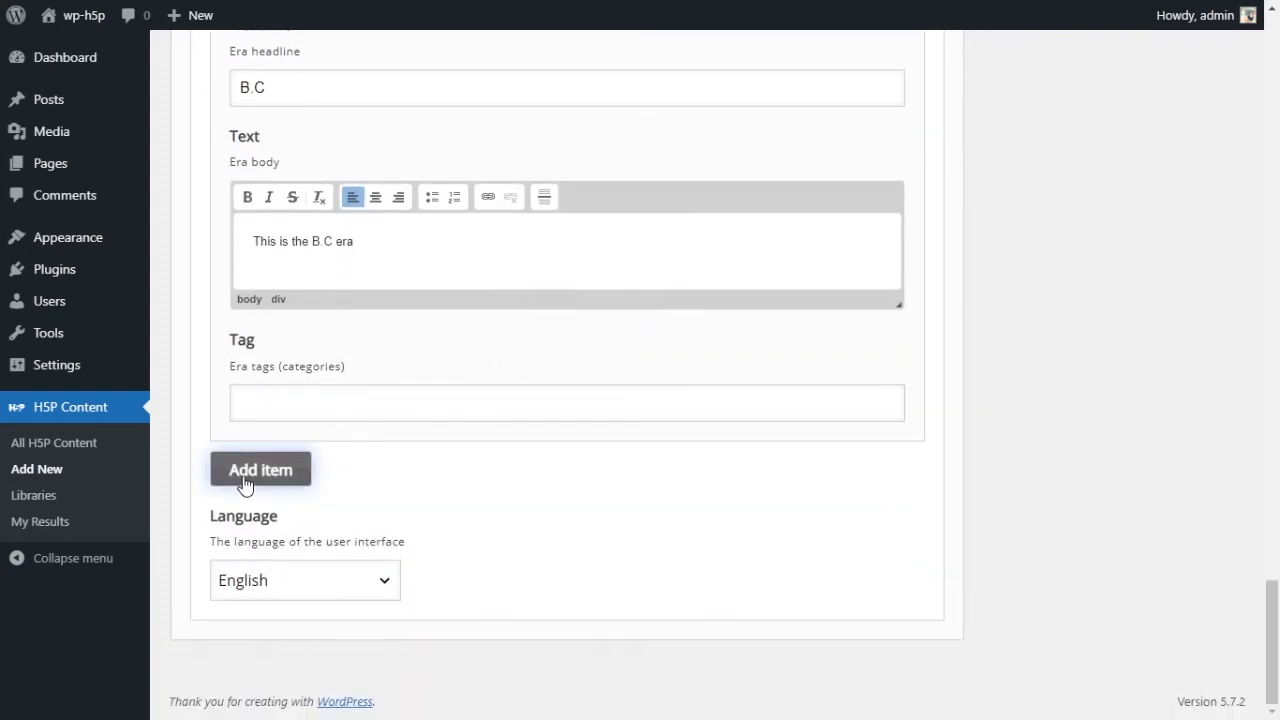
pyautogui.click(246, 486)
pyautogui.scroll(-2, 457, 480)
pyautogui.click(401, 390)
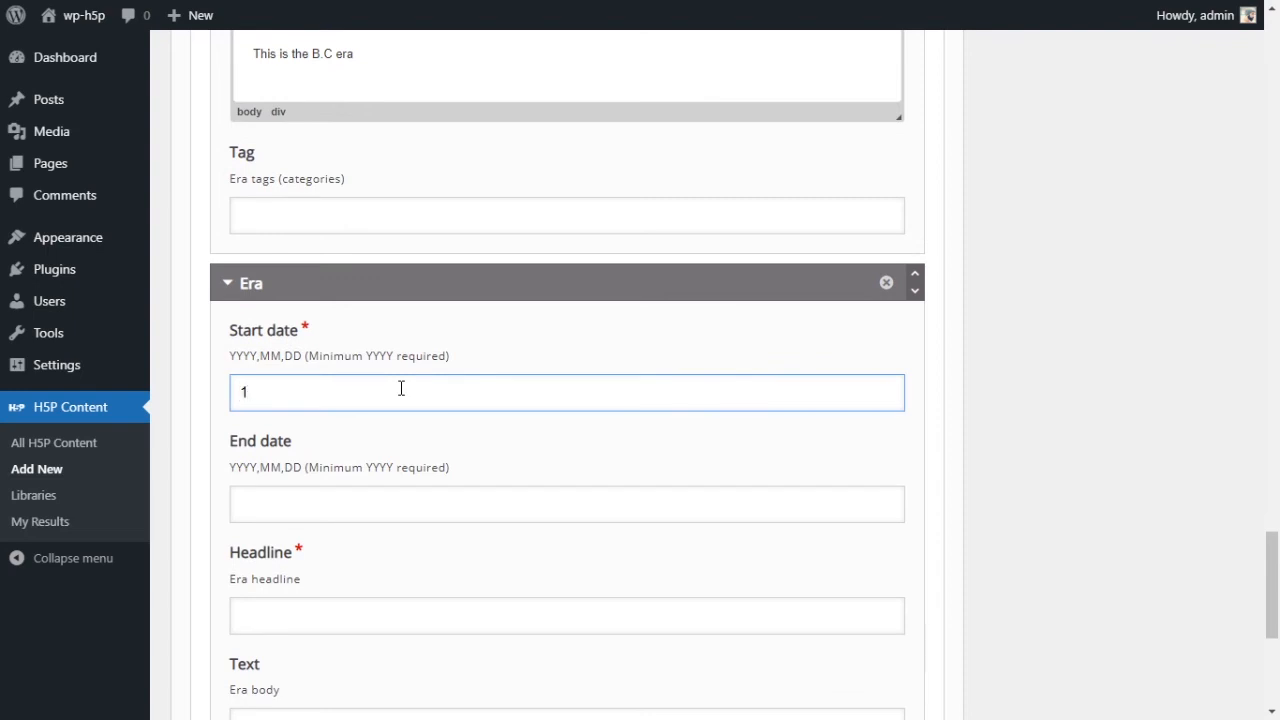
pyautogui.click(397, 500)
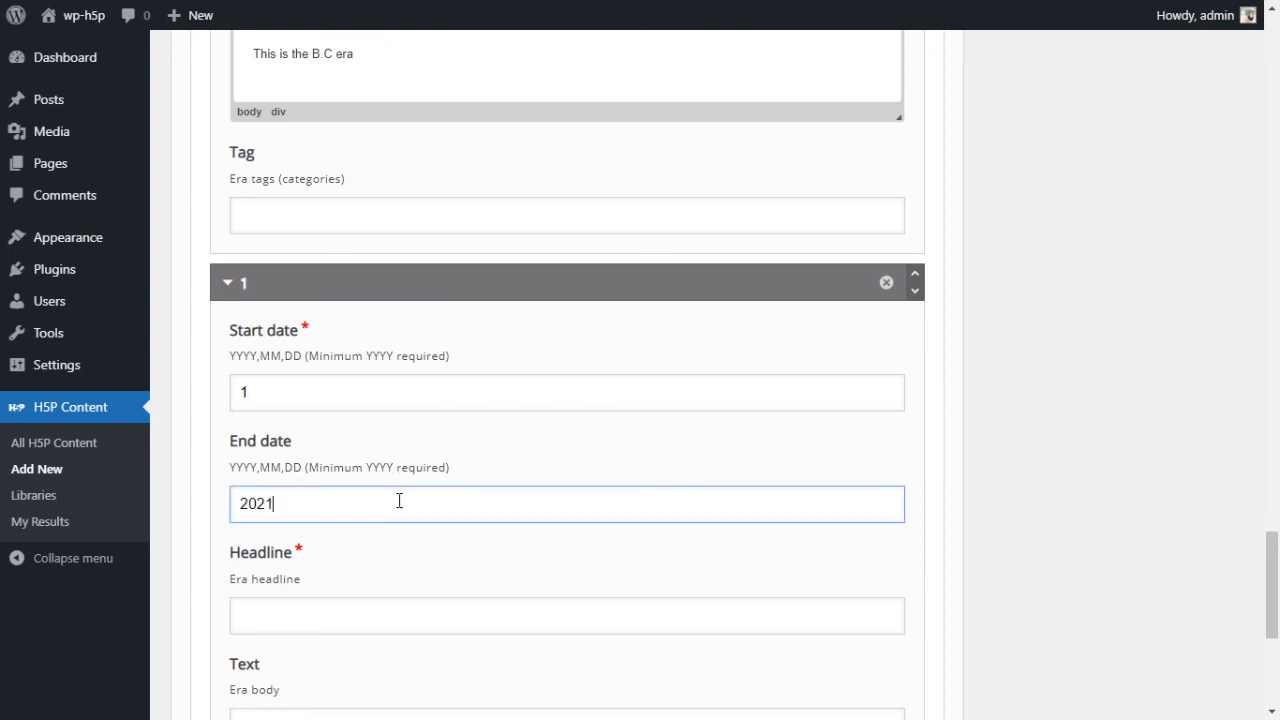
# Give the second era the headline "A.D" and the body text "This is the A.D era"
pyautogui.scroll(-2, 399, 500)
pyautogui.click(362, 445)
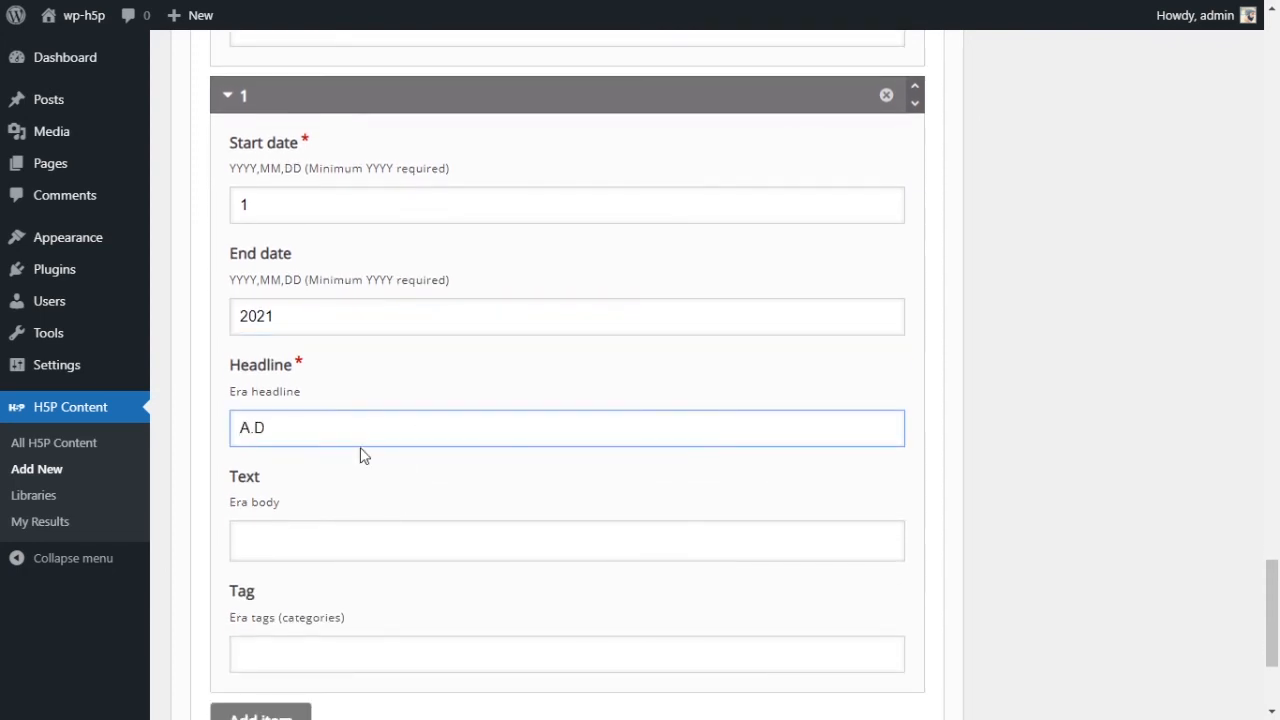
pyautogui.scroll(-2, 362, 455)
pyautogui.click(320, 351)
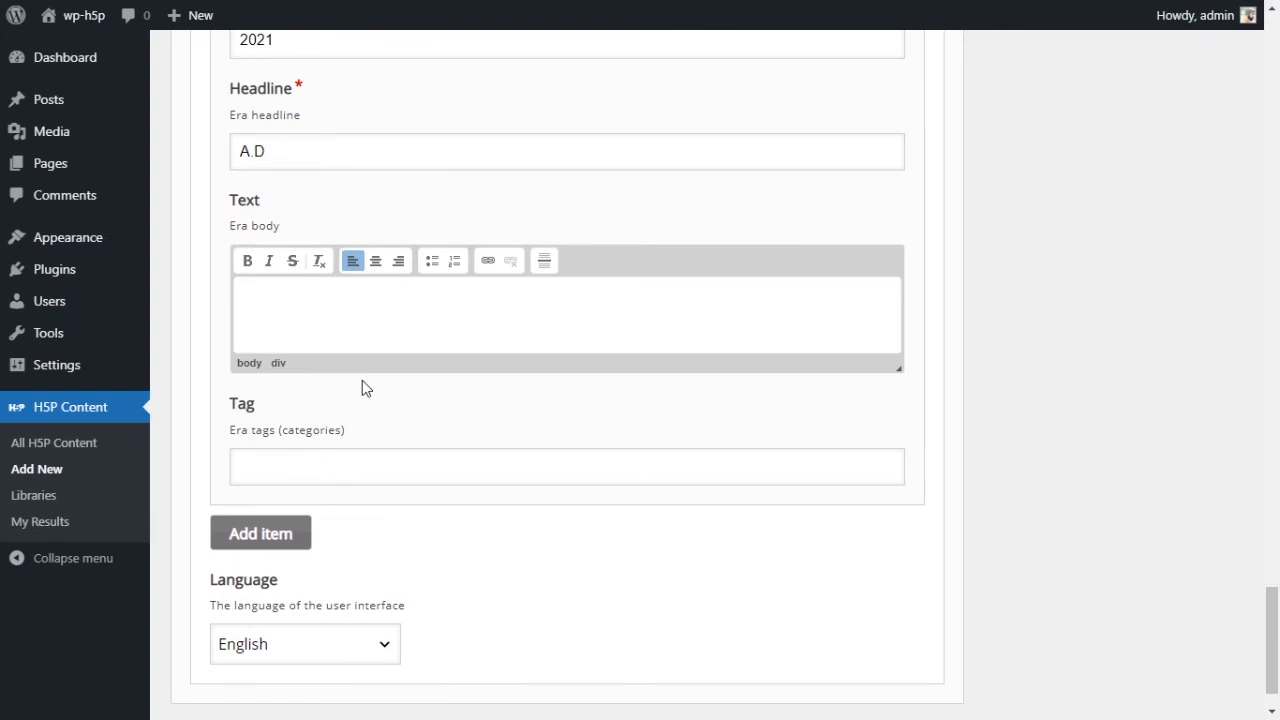
pyautogui.write('This is the A.D era')
pyautogui.scroll(-1, 661, 545)
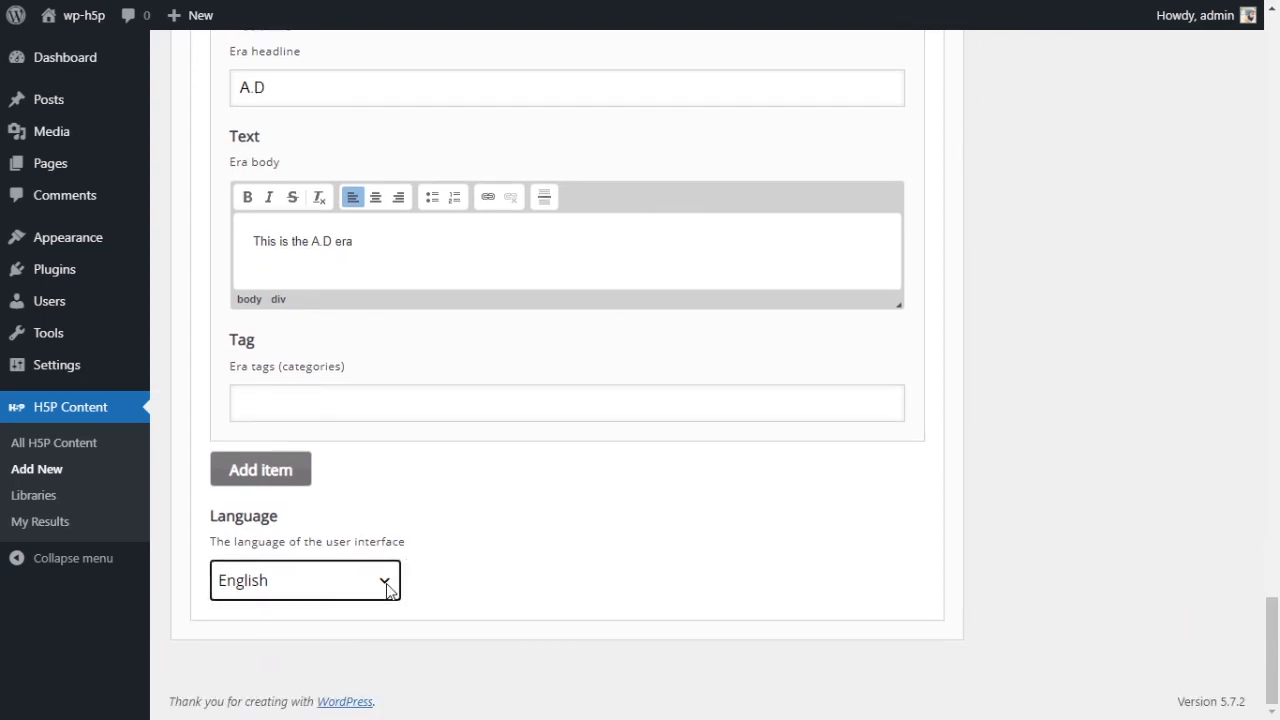
# Collapse both era entries in the Eras section
pyautogui.moveTo(1276, 640); pyautogui.dragTo(1276, 474)
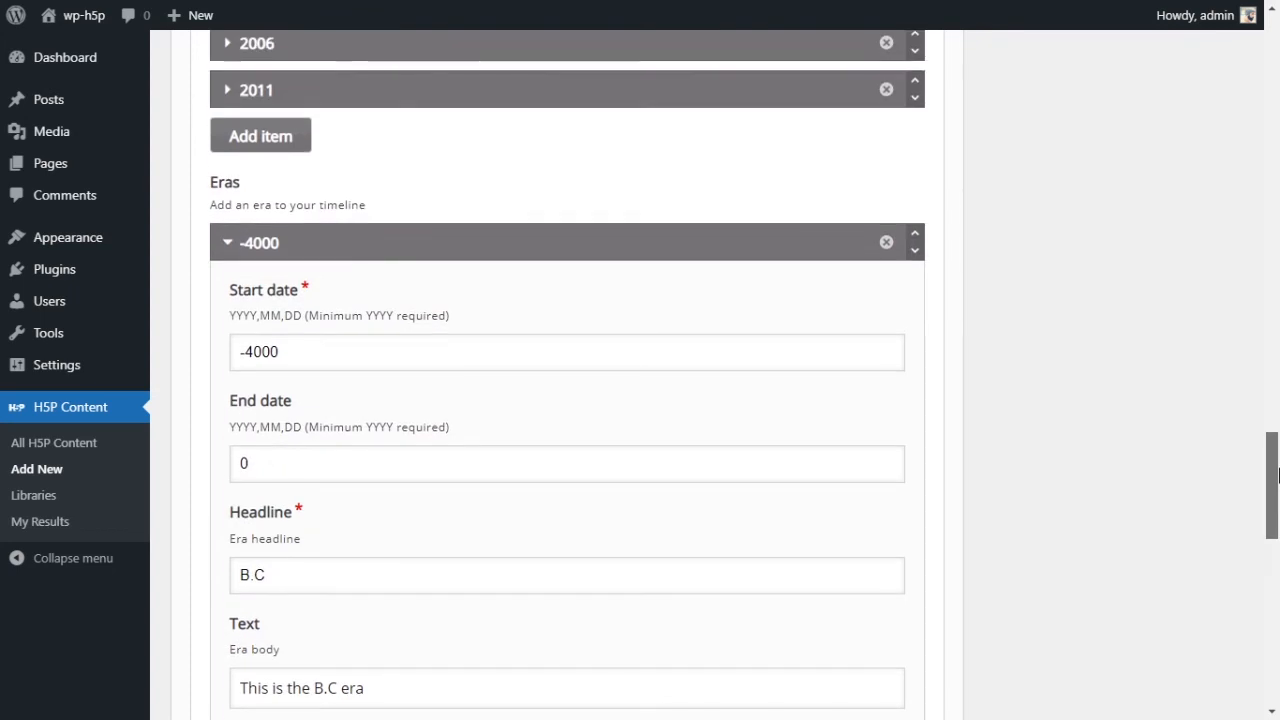
pyautogui.click(226, 250)
pyautogui.click(230, 294)
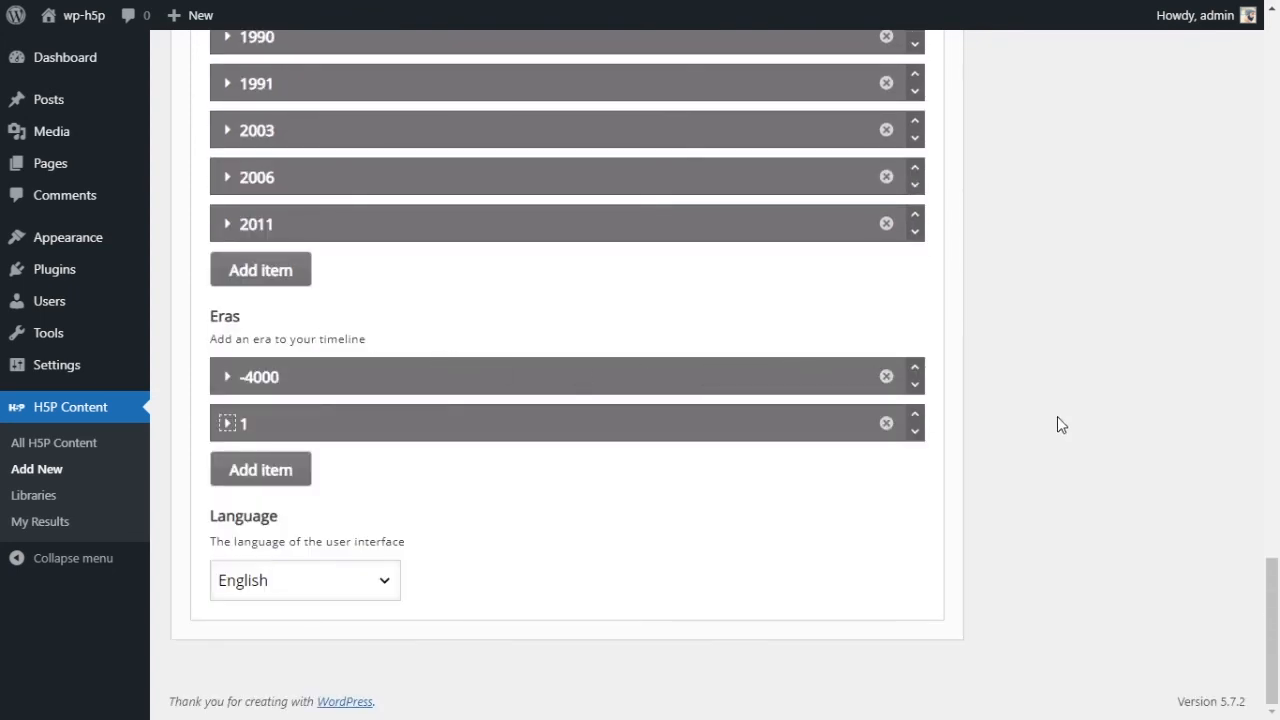
# Examine the -1900 date entry's dates, headline, body text, tag, media link, thumbnail, credit and caption, and collapse it again
pyautogui.moveTo(1276, 606); pyautogui.dragTo(1278, 293)
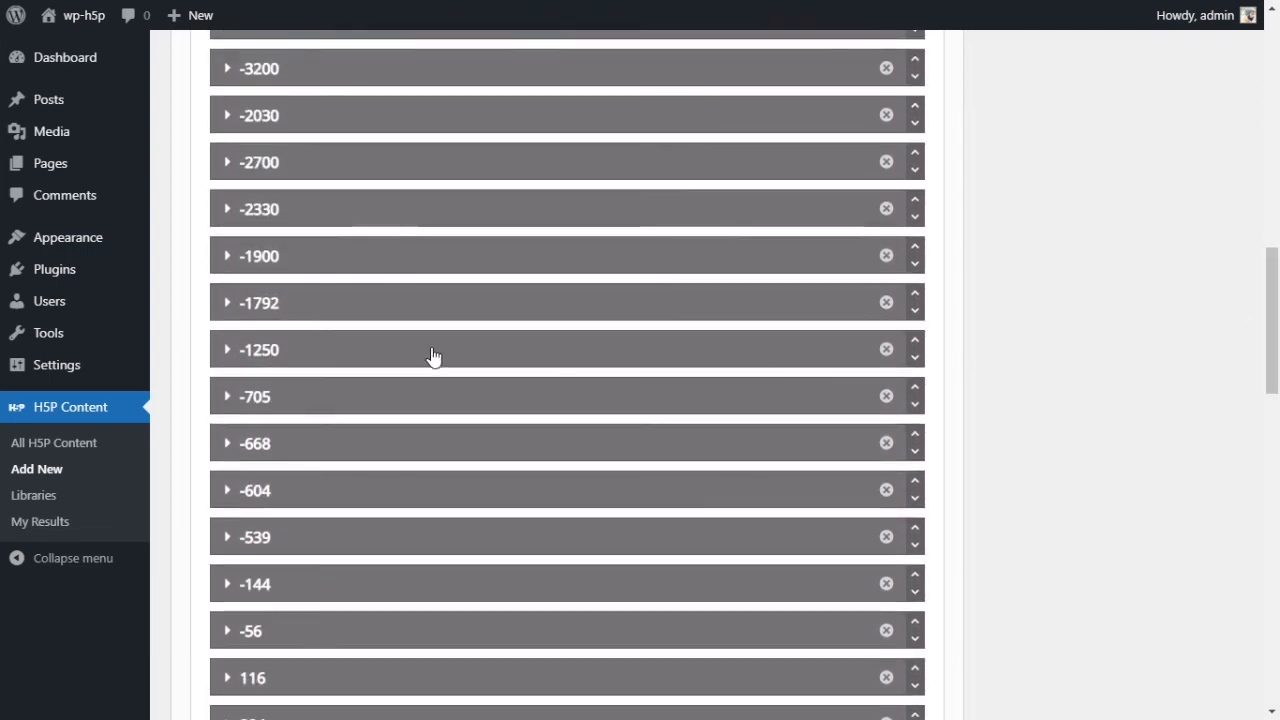
pyautogui.click(228, 256)
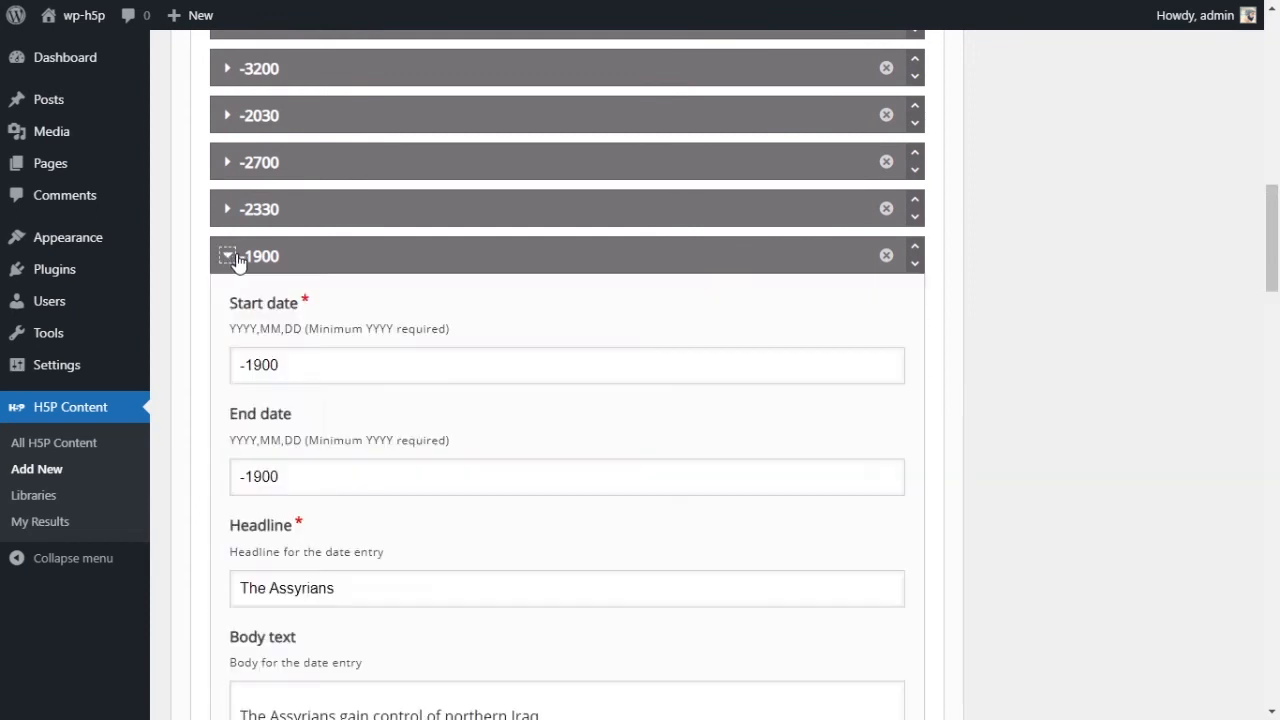
pyautogui.scroll(-5, 354, 280)
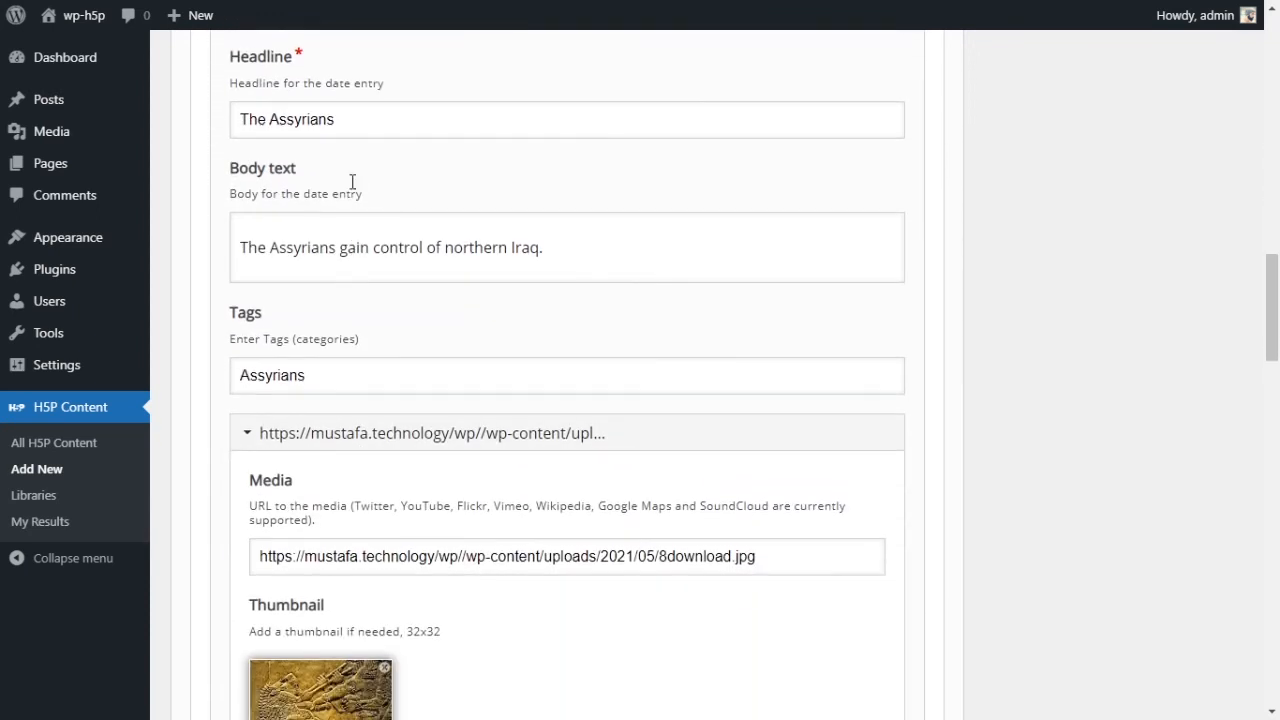
pyautogui.scroll(-2, 337, 292)
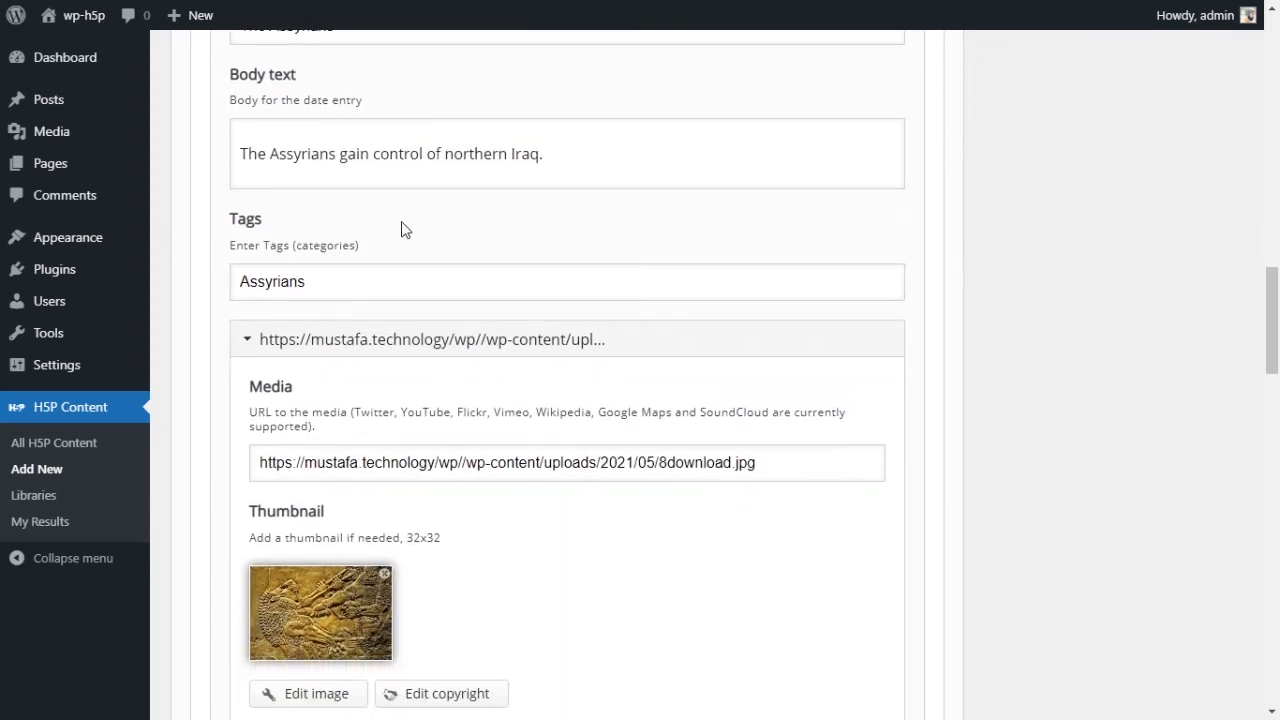
pyautogui.scroll(-1, 357, 231)
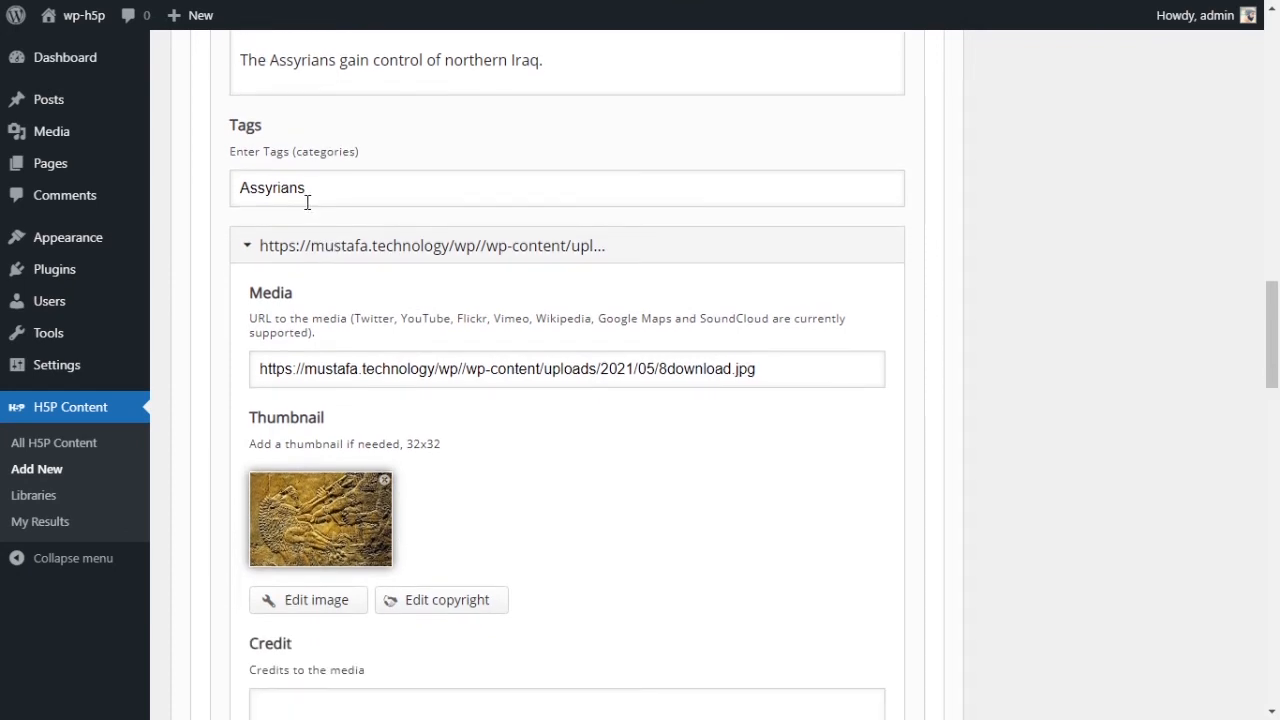
pyautogui.scroll(-1, 400, 340)
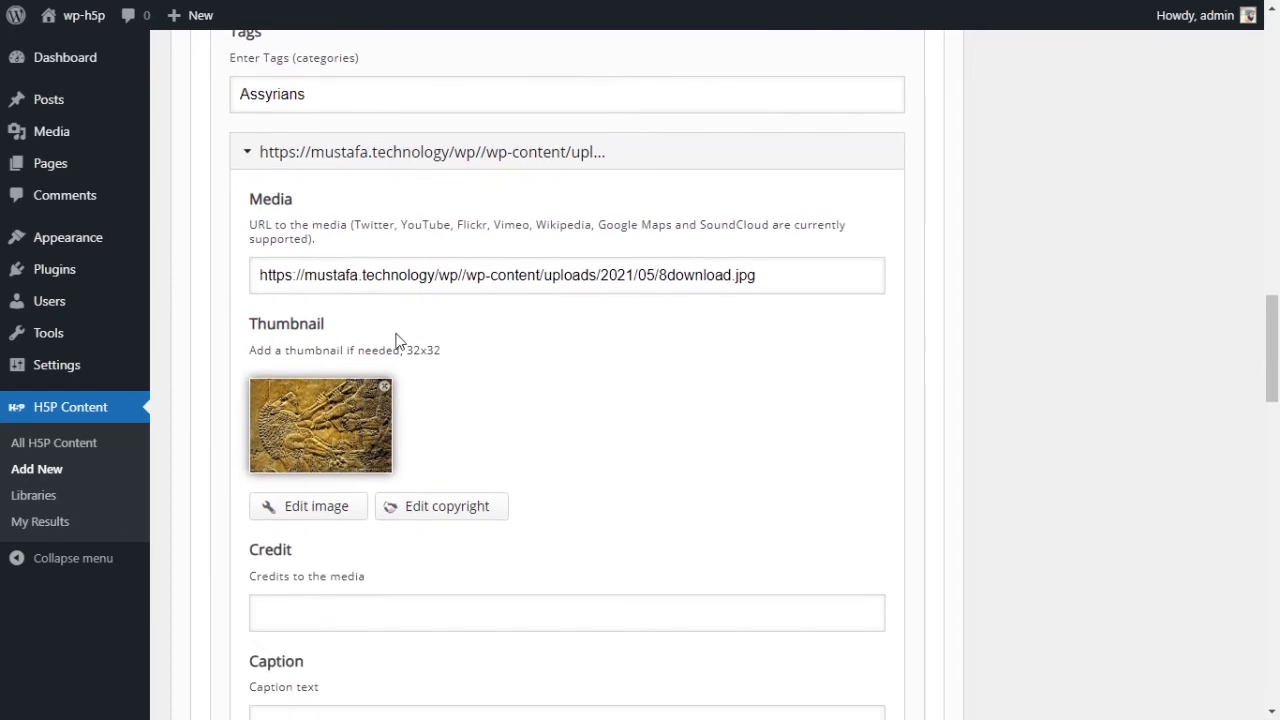
pyautogui.scroll(-2, 309, 452)
pyautogui.scroll(-1, 309, 452)
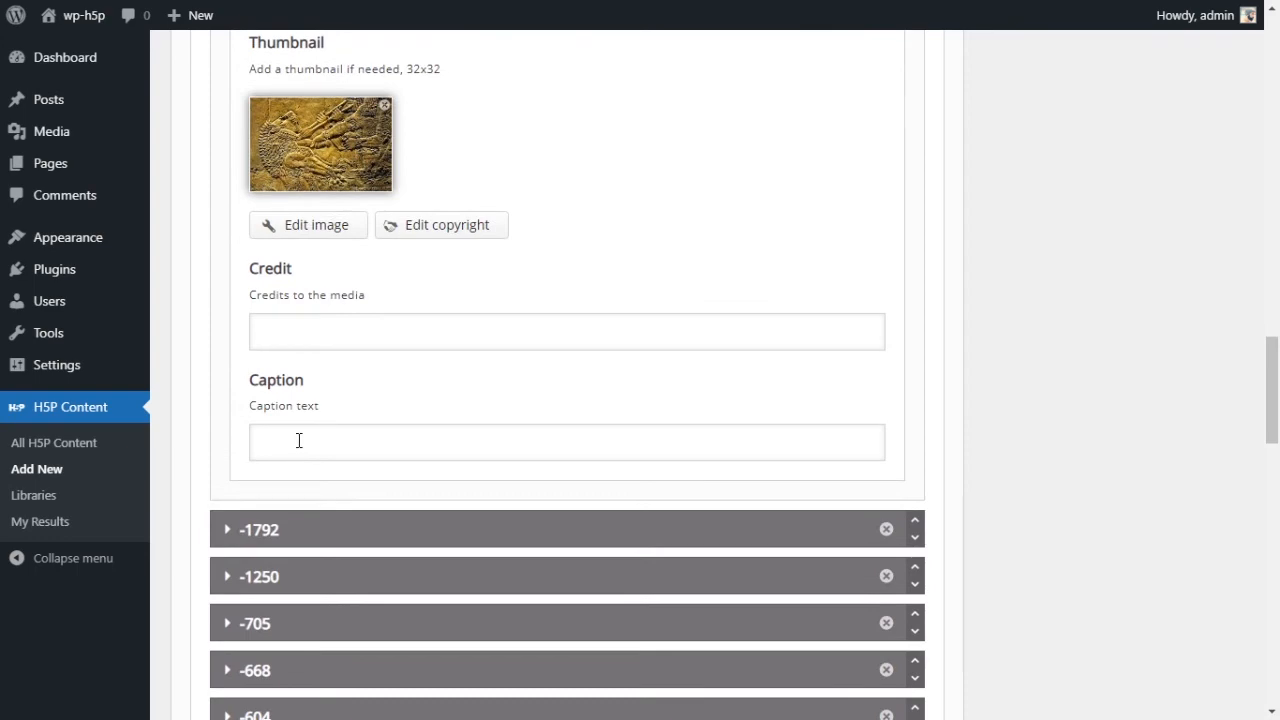
pyautogui.scroll(10, 317, 430)
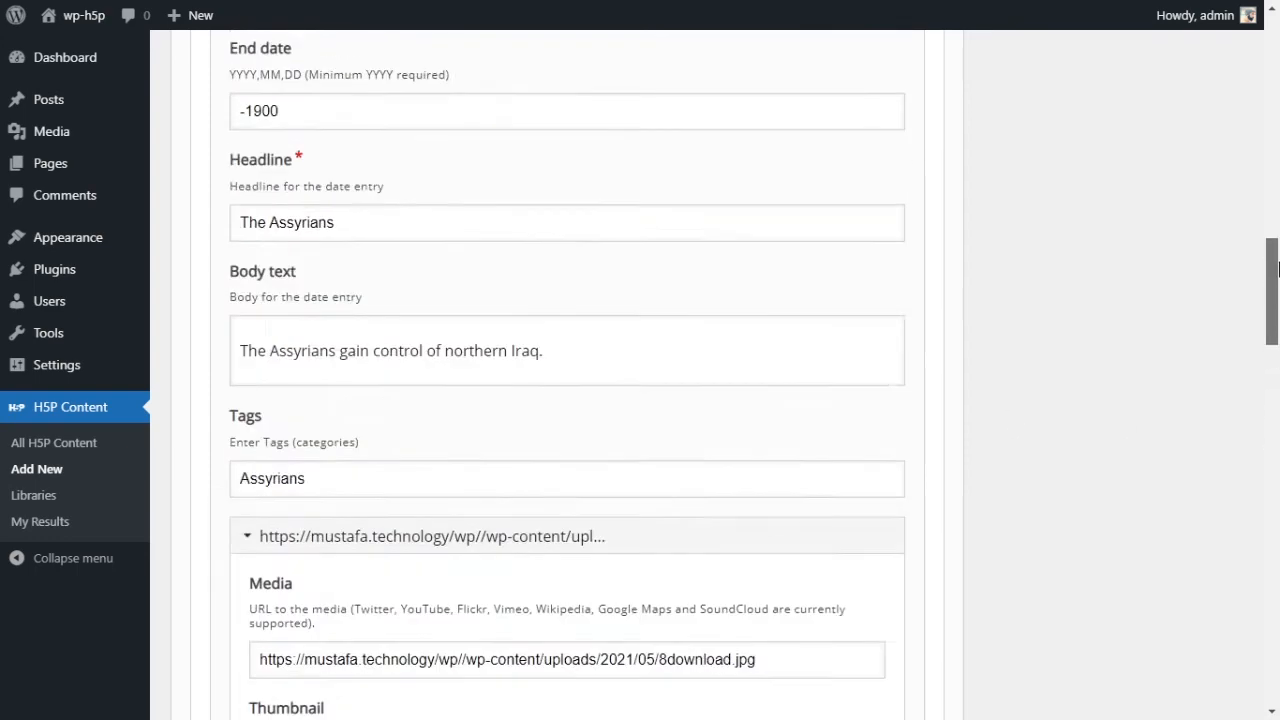
pyautogui.click(226, 249)
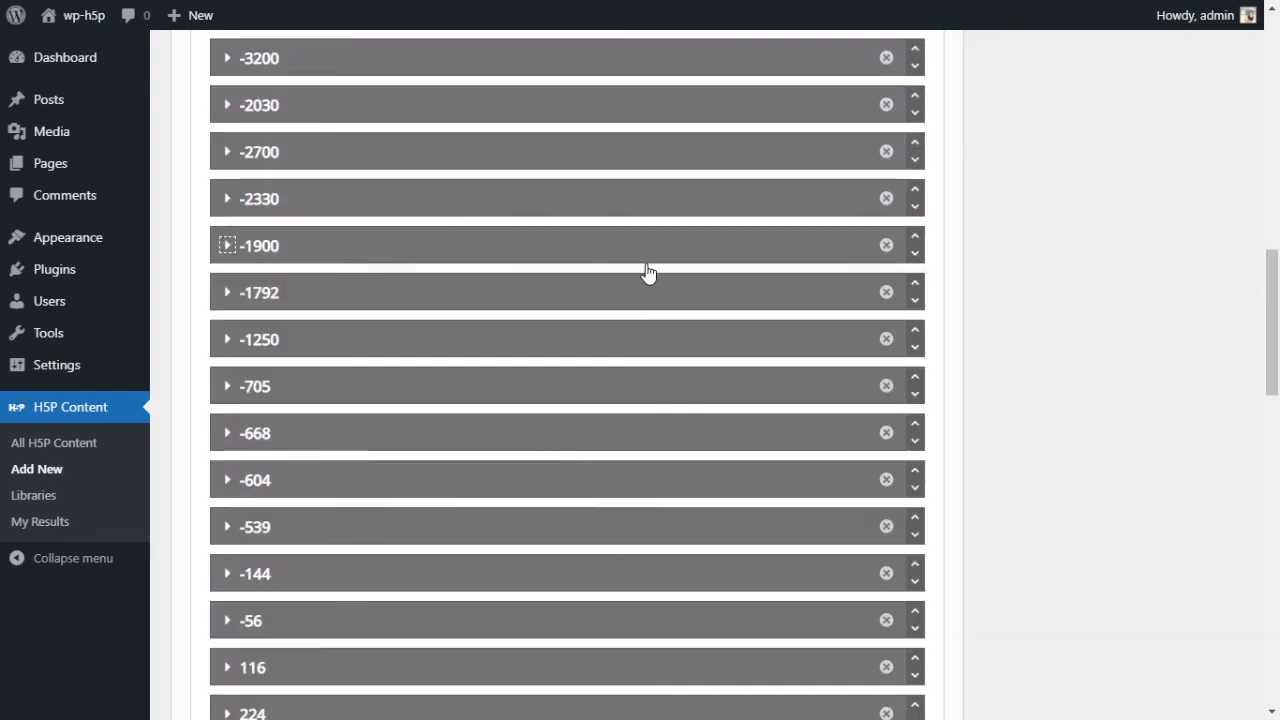
# Save the edited timeline by updating the content
pyautogui.moveTo(1268, 343); pyautogui.dragTo(1253, 97)
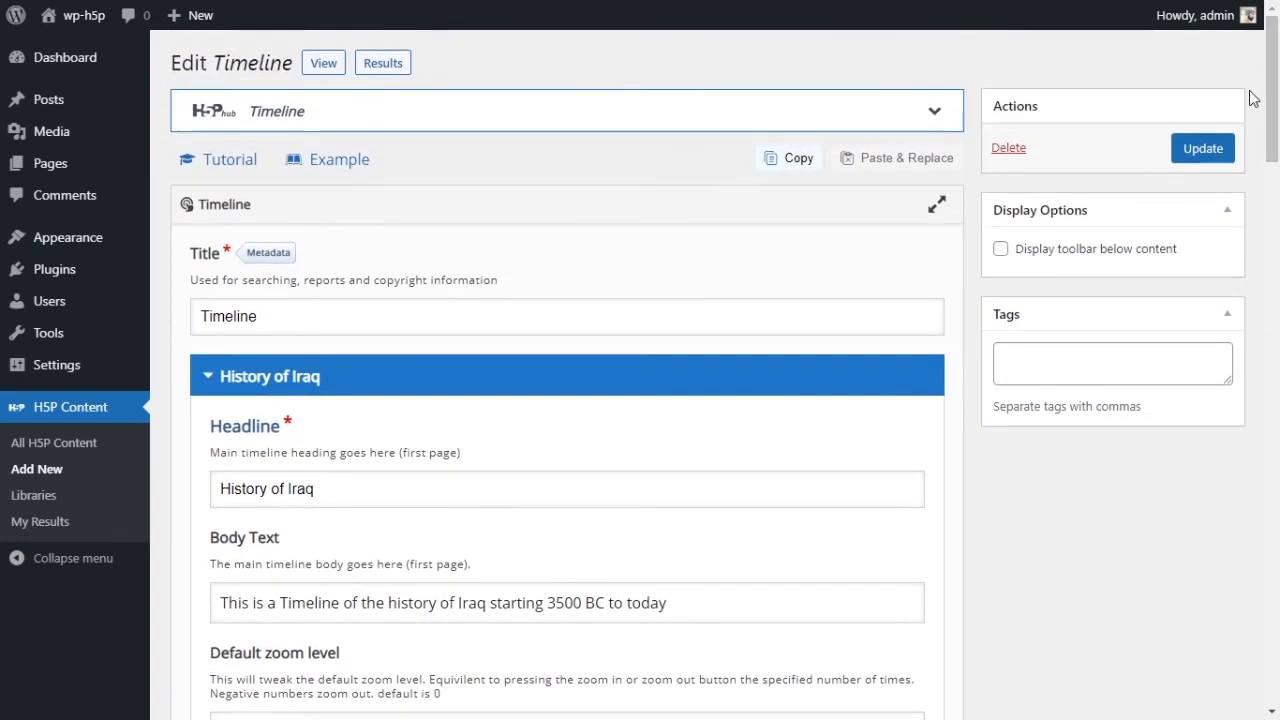
pyautogui.click(1206, 158)
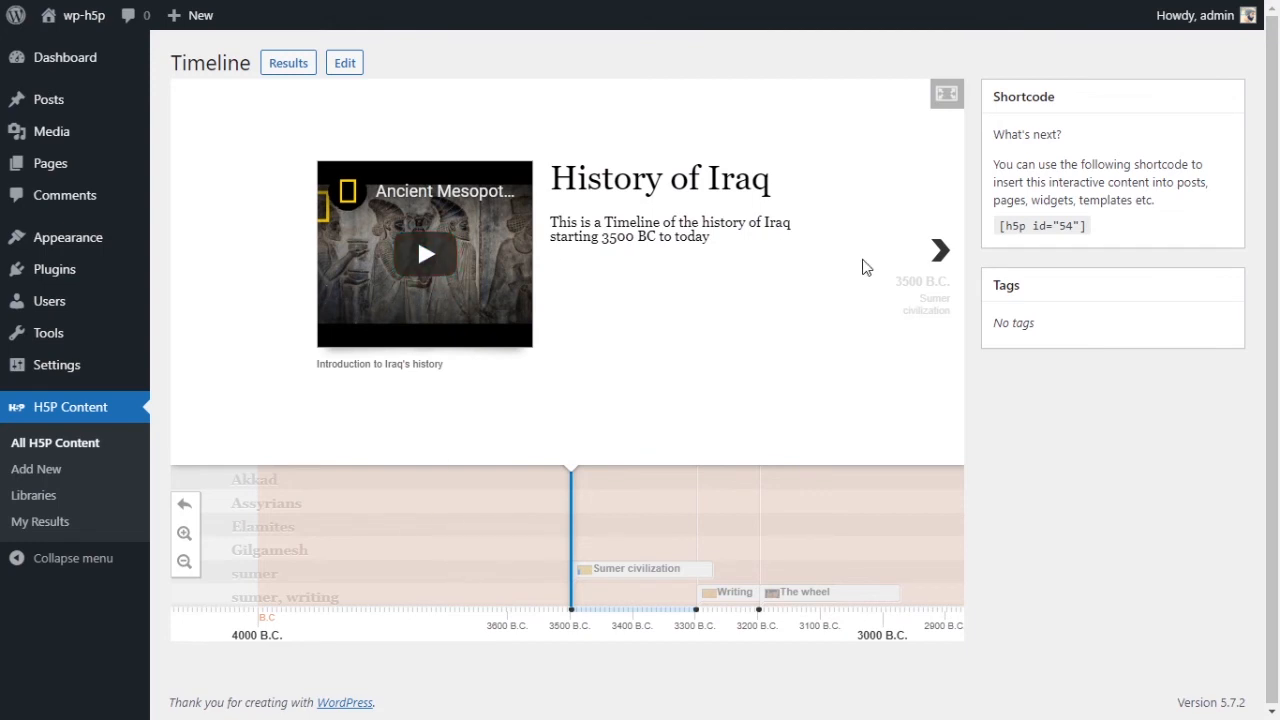
# Shift the published timeline's date strip and contract its scale three times to view the eras
pyautogui.moveTo(820, 541); pyautogui.dragTo(718, 543)
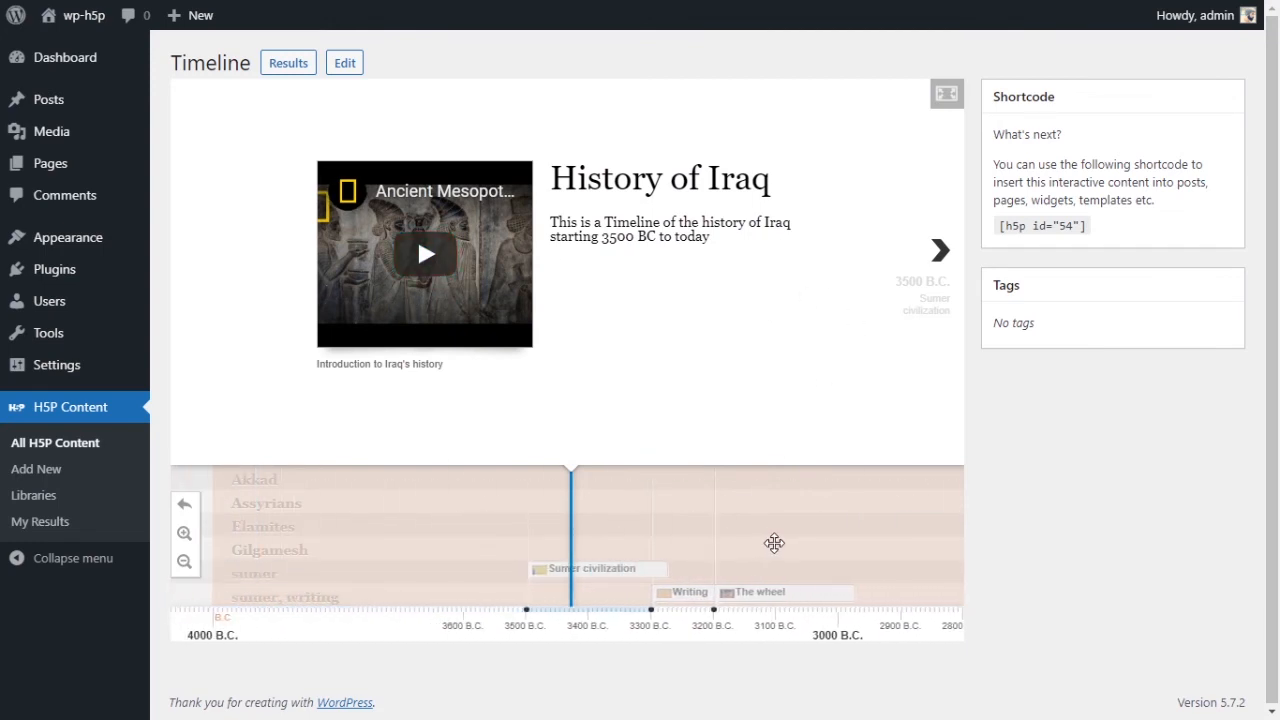
pyautogui.click(184, 561)
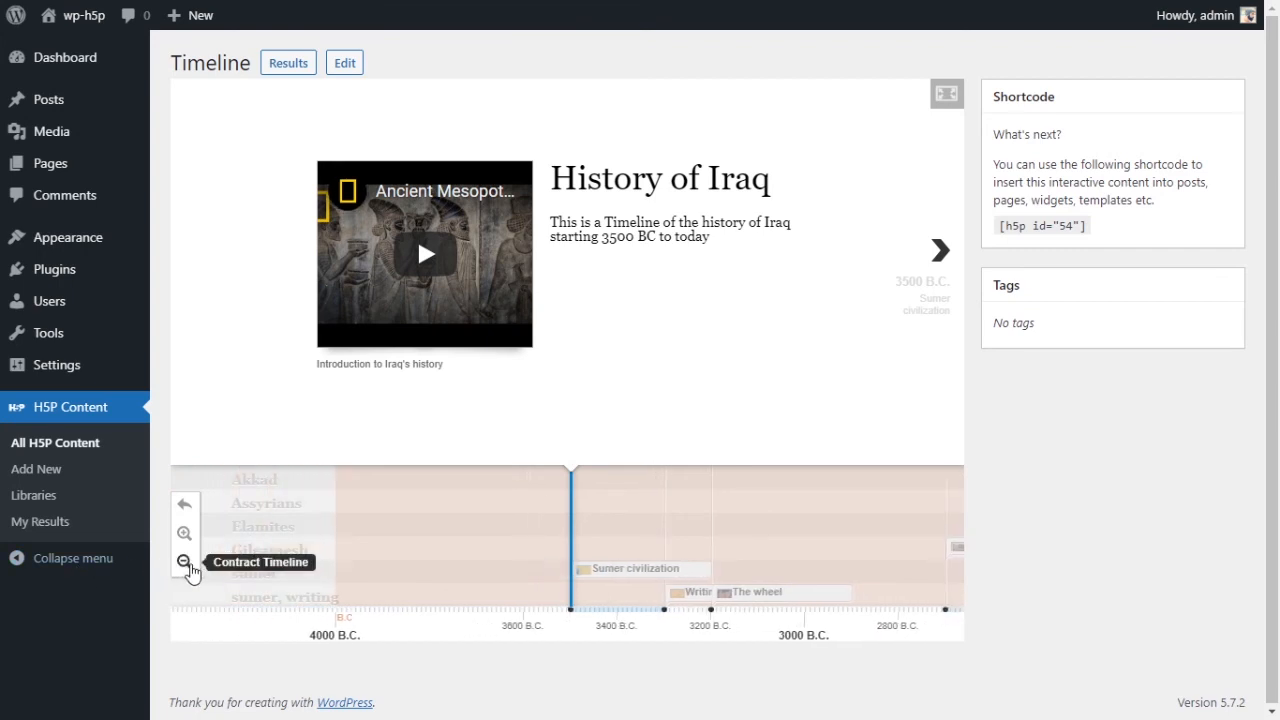
pyautogui.click(184, 561)
pyautogui.click(184, 561)
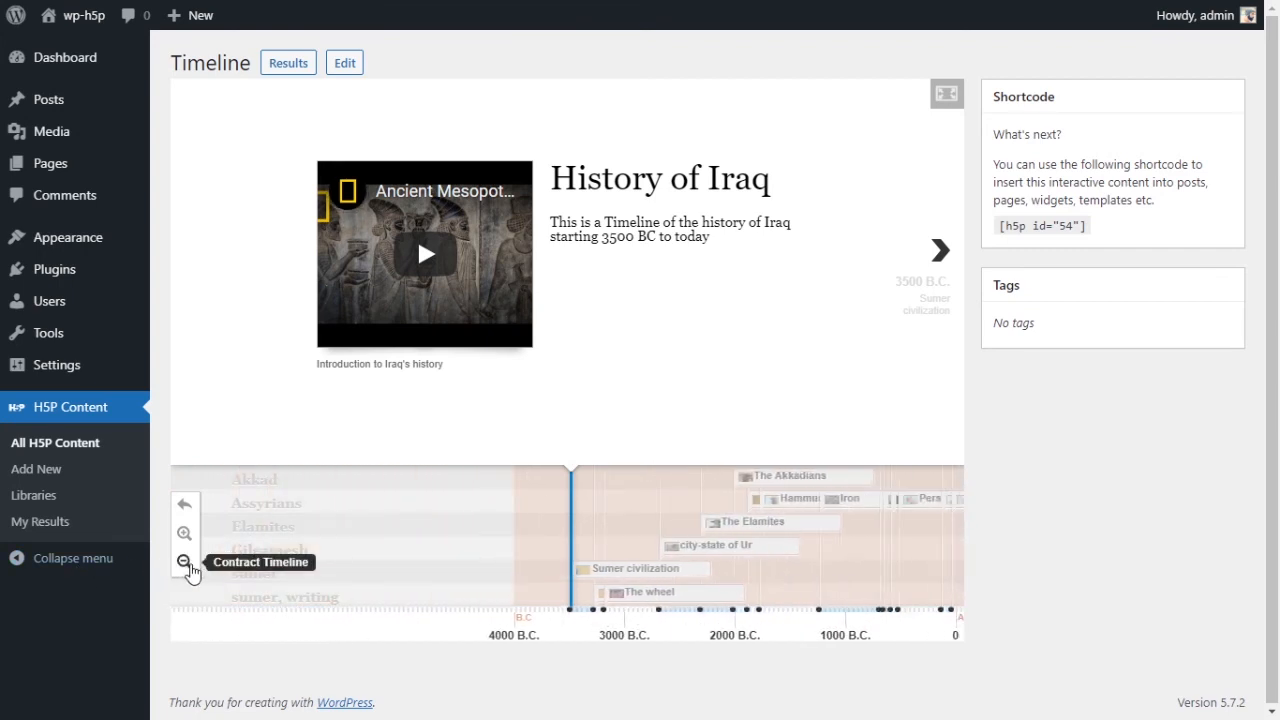
# Shift the contracted date strip forward past the end of the A.D era and back to the start of the B.C era
pyautogui.moveTo(828, 565); pyautogui.dragTo(465, 563)
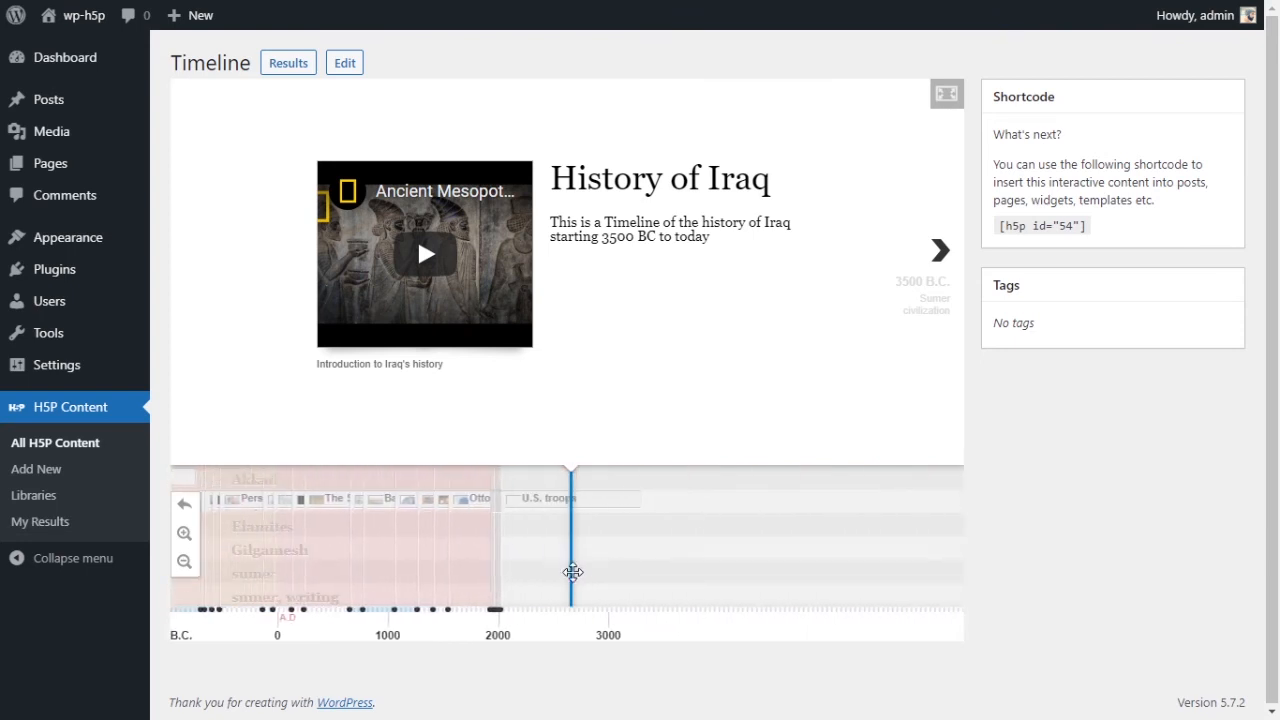
pyautogui.moveTo(551, 571); pyautogui.dragTo(700, 571)
pyautogui.moveTo(577, 573); pyautogui.dragTo(686, 577)
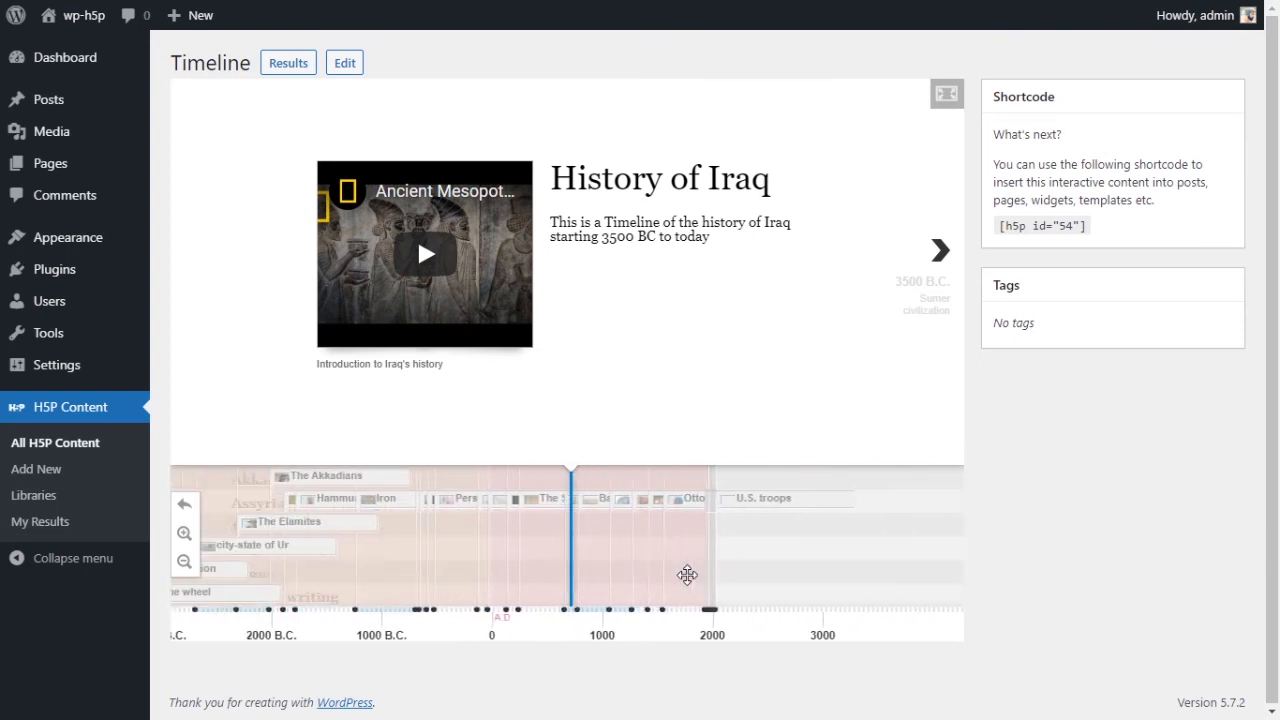
pyautogui.moveTo(551, 577); pyautogui.dragTo(697, 583)
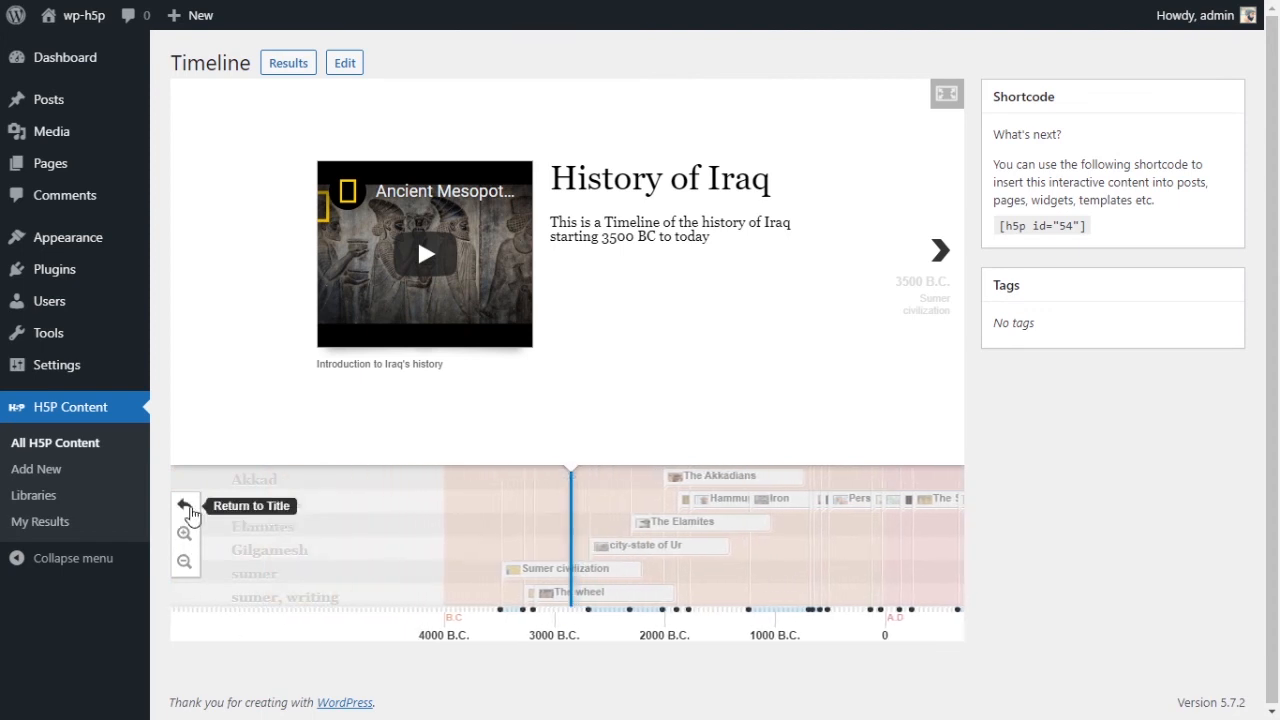
# Expand the timeline's scale to show century marks and open The Elamites entry from the date strip
pyautogui.click(184, 533)
pyautogui.click(184, 535)
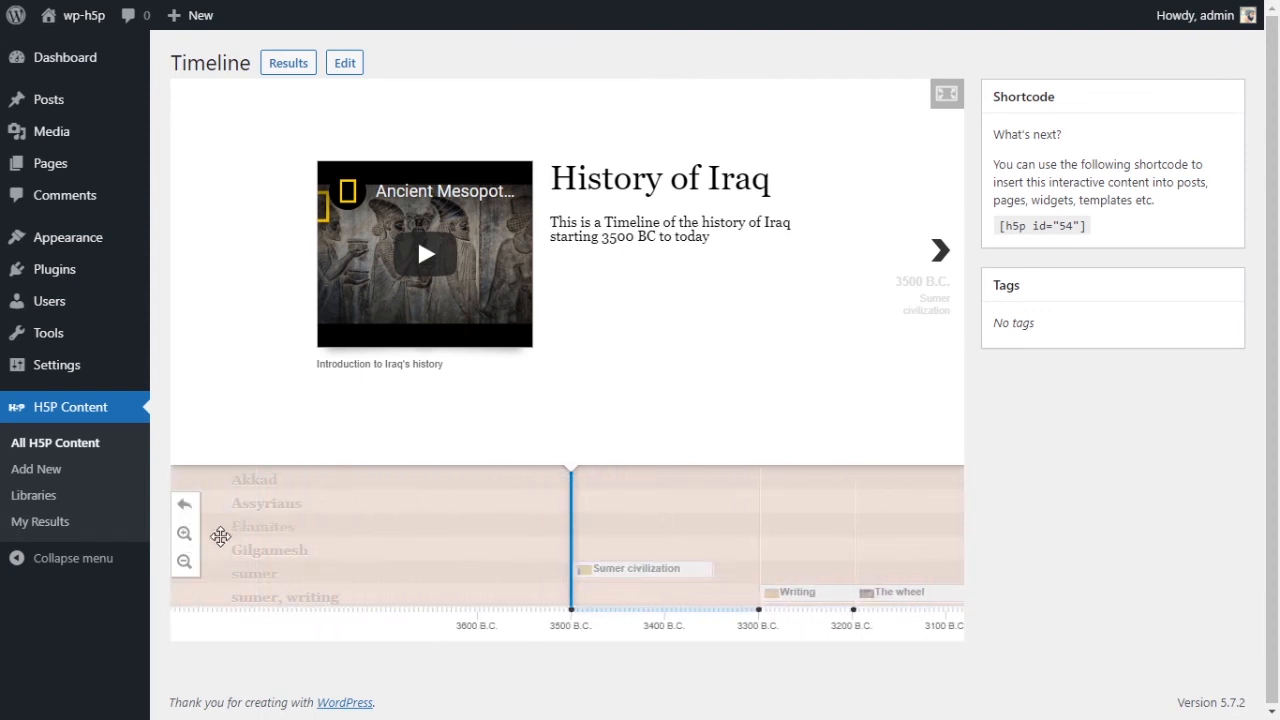
pyautogui.moveTo(290, 566); pyautogui.dragTo(312, 570)
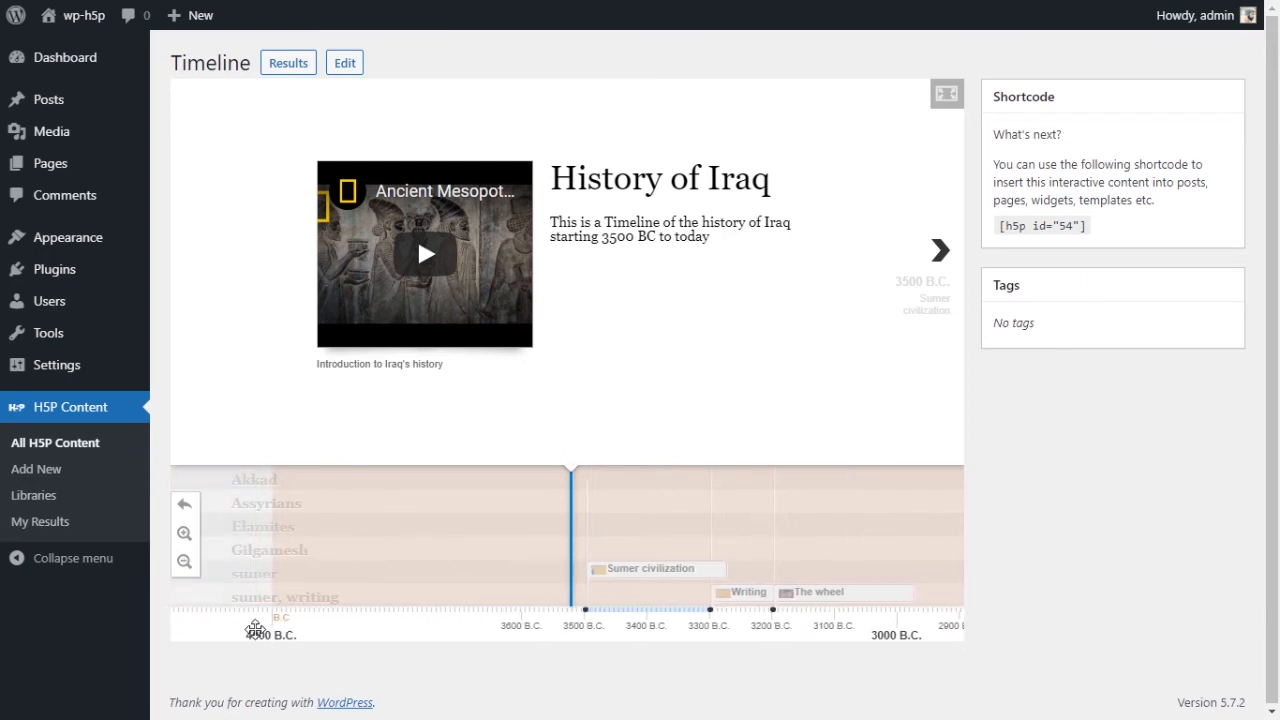
pyautogui.moveTo(733, 543); pyautogui.dragTo(585, 540)
pyautogui.moveTo(795, 536); pyautogui.dragTo(555, 536)
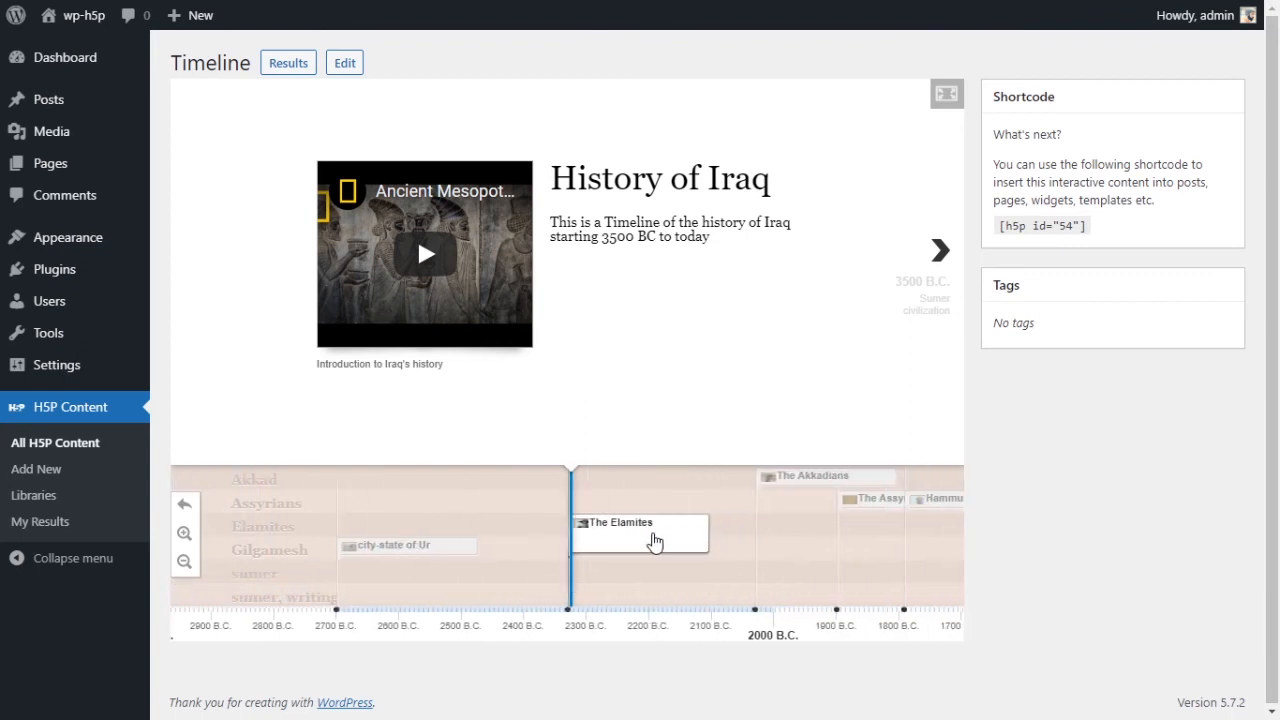
pyautogui.click(654, 537)
# Follow the date strip forward through the B.C and A.D eras and open the U.S. troops entry
pyautogui.moveTo(682, 562); pyautogui.dragTo(530, 563)
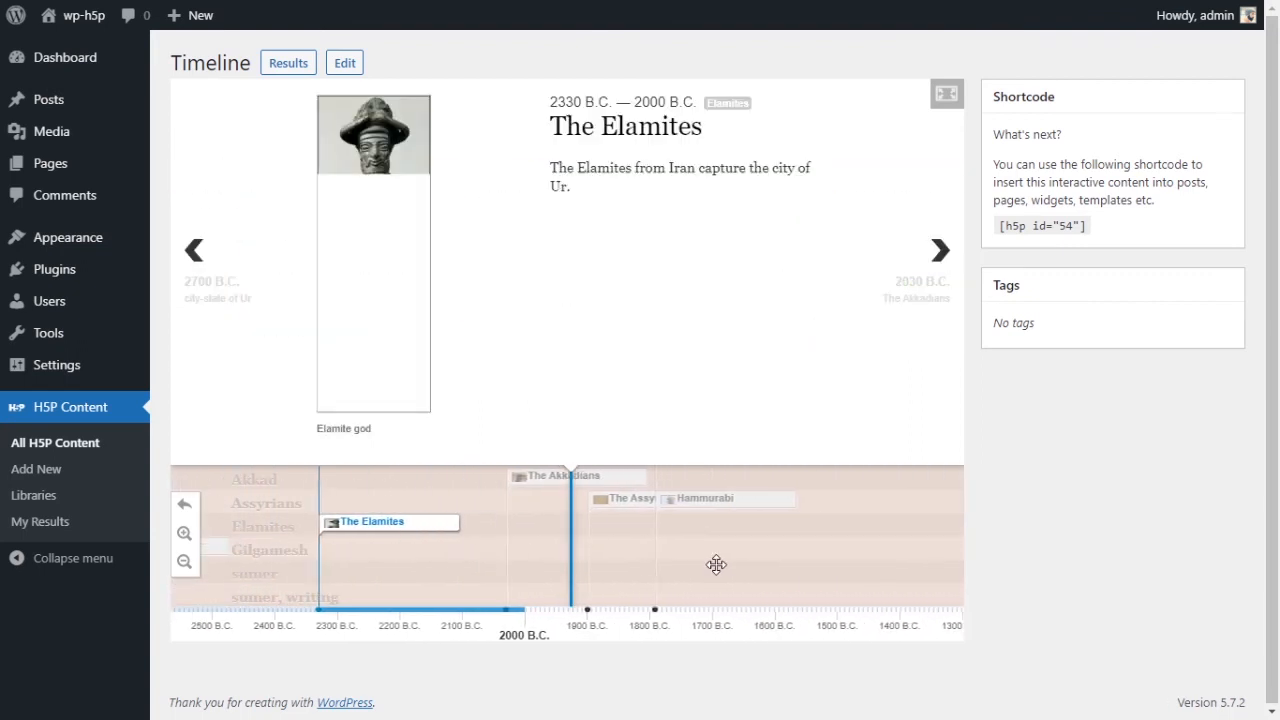
pyautogui.moveTo(695, 566); pyautogui.dragTo(538, 565)
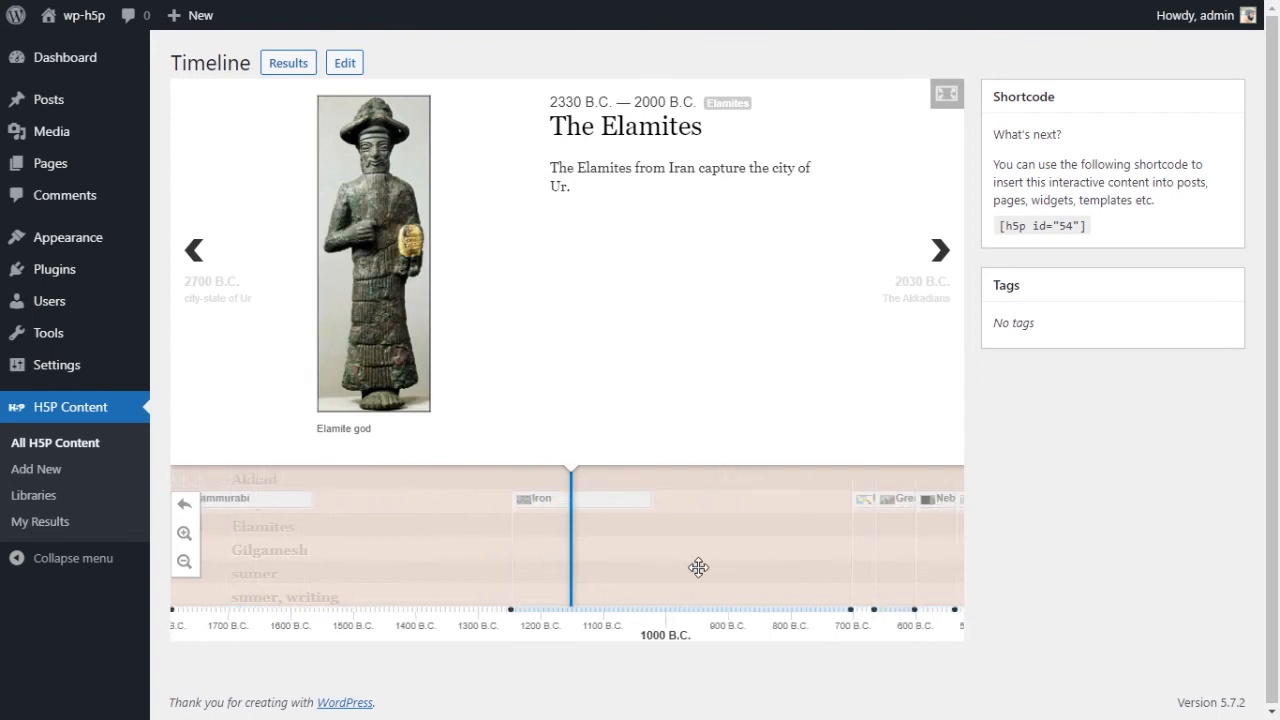
pyautogui.moveTo(697, 566); pyautogui.dragTo(549, 571)
pyautogui.moveTo(714, 574); pyautogui.dragTo(583, 572)
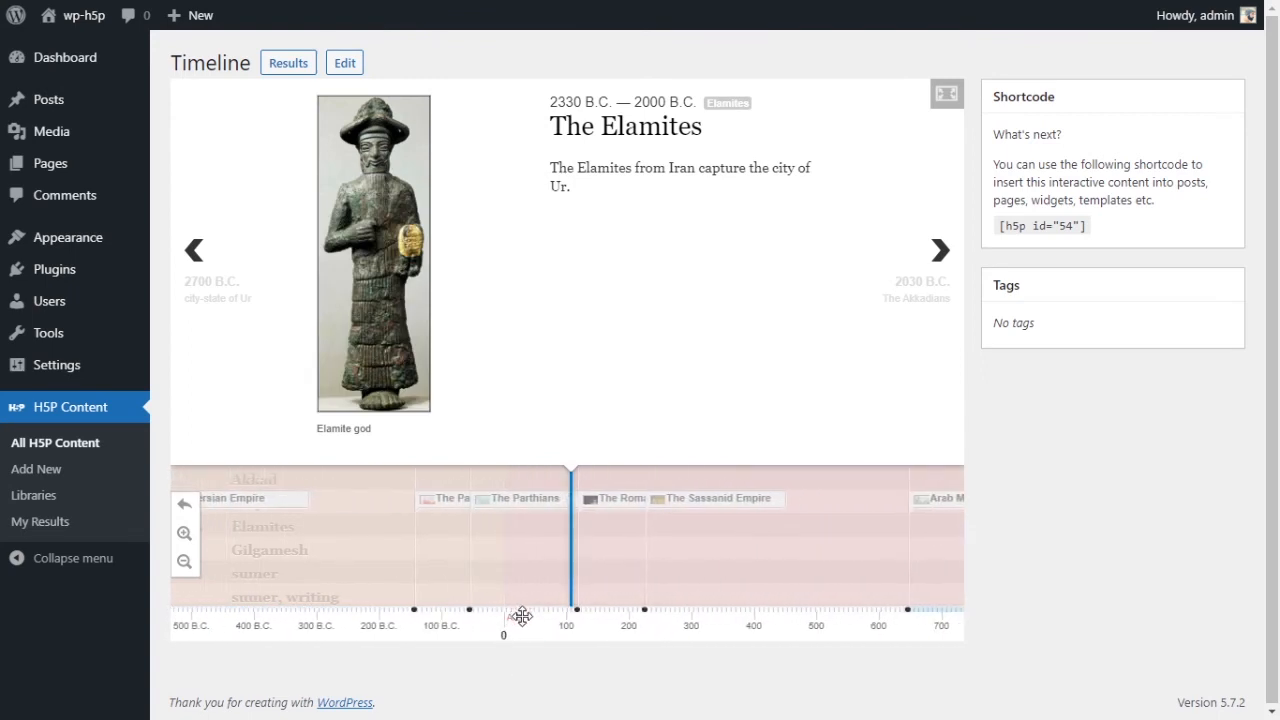
pyautogui.moveTo(743, 571); pyautogui.dragTo(517, 554)
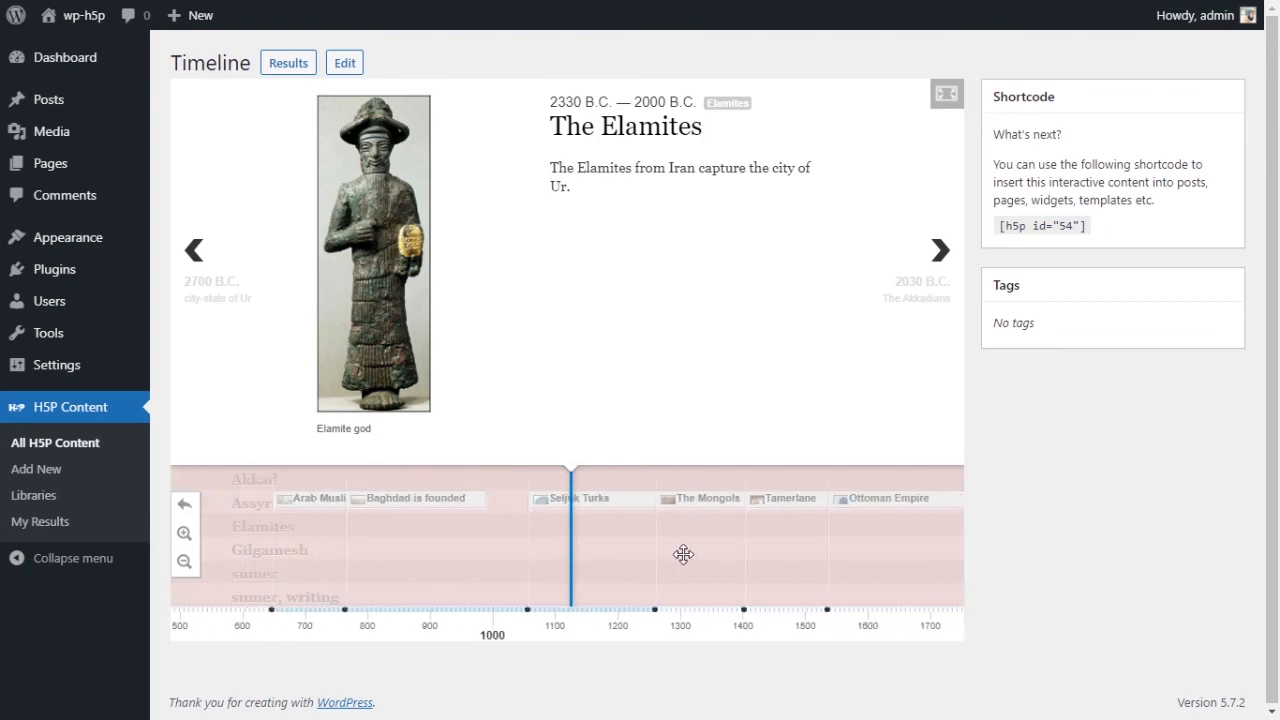
pyautogui.moveTo(683, 551); pyautogui.dragTo(565, 552)
pyautogui.moveTo(651, 557); pyautogui.dragTo(534, 557)
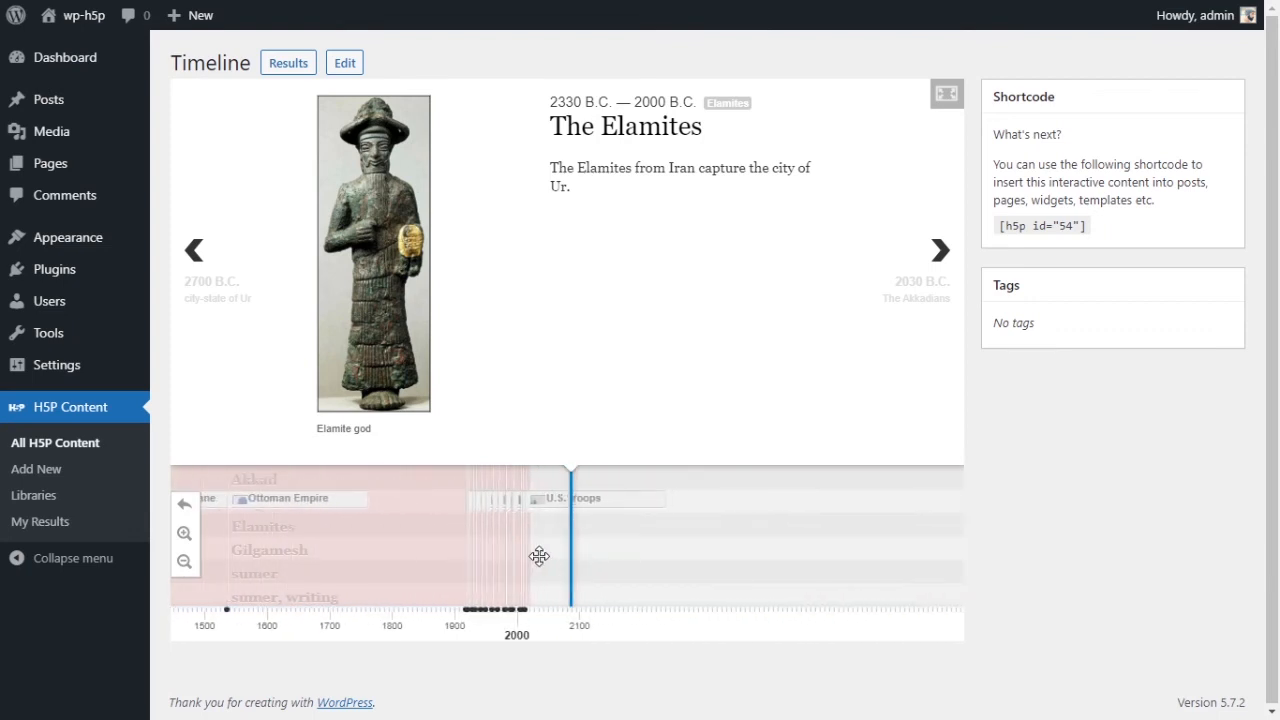
pyautogui.moveTo(541, 582); pyautogui.dragTo(606, 583)
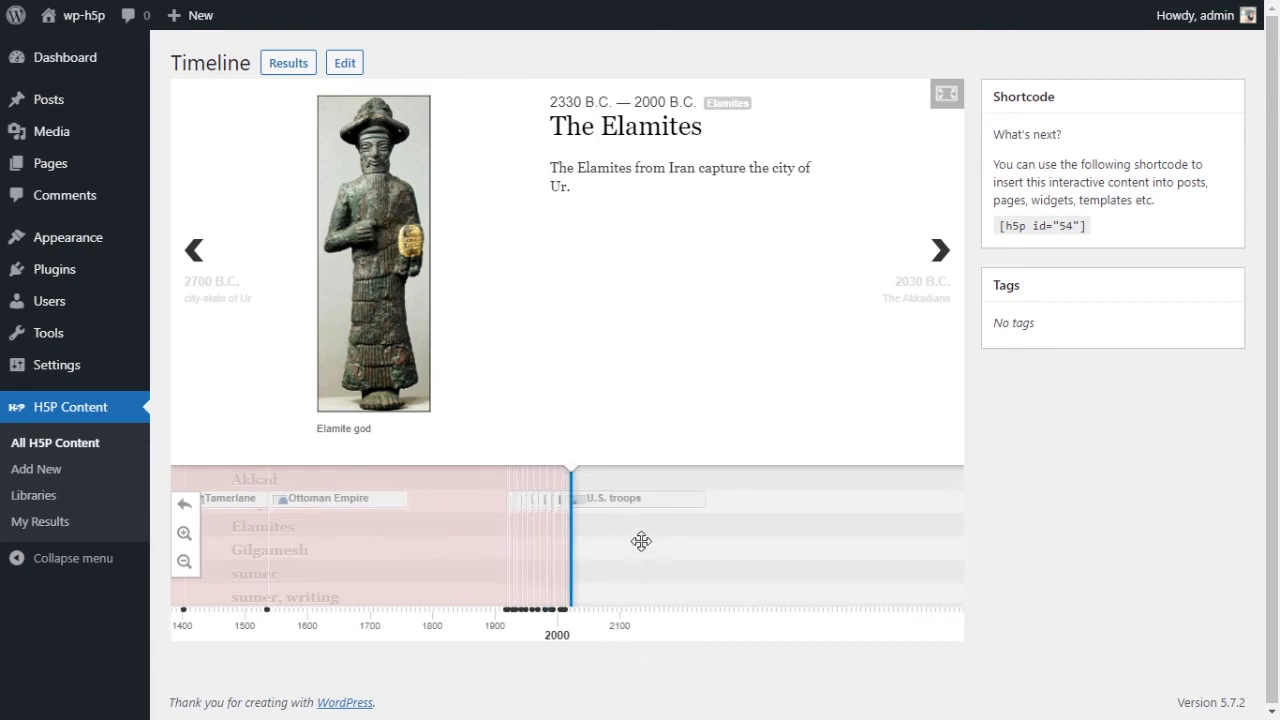
pyautogui.click(619, 502)
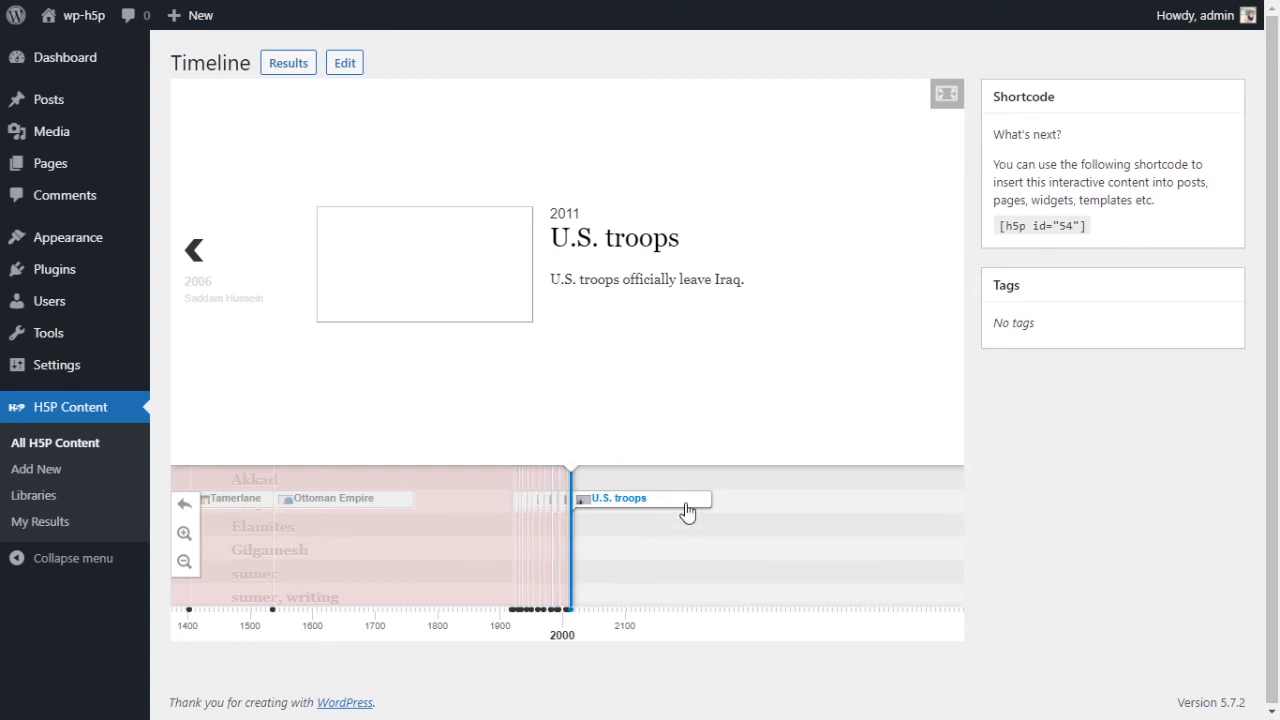
# Shift the date strip back to the boundary between the eras and return to the timeline's title slide
pyautogui.moveTo(682, 540); pyautogui.dragTo(666, 543)
pyautogui.moveTo(617, 577); pyautogui.dragTo(735, 570)
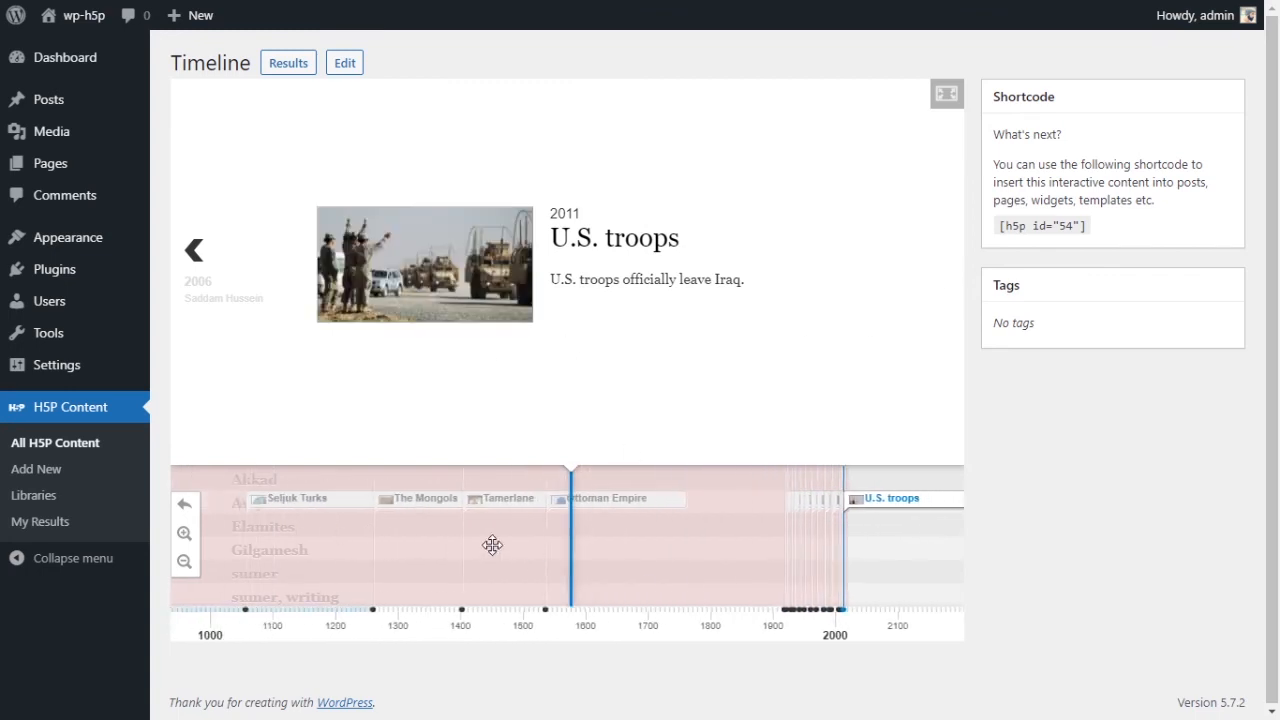
pyautogui.moveTo(441, 563); pyautogui.dragTo(610, 560)
pyautogui.moveTo(257, 516); pyautogui.dragTo(610, 560)
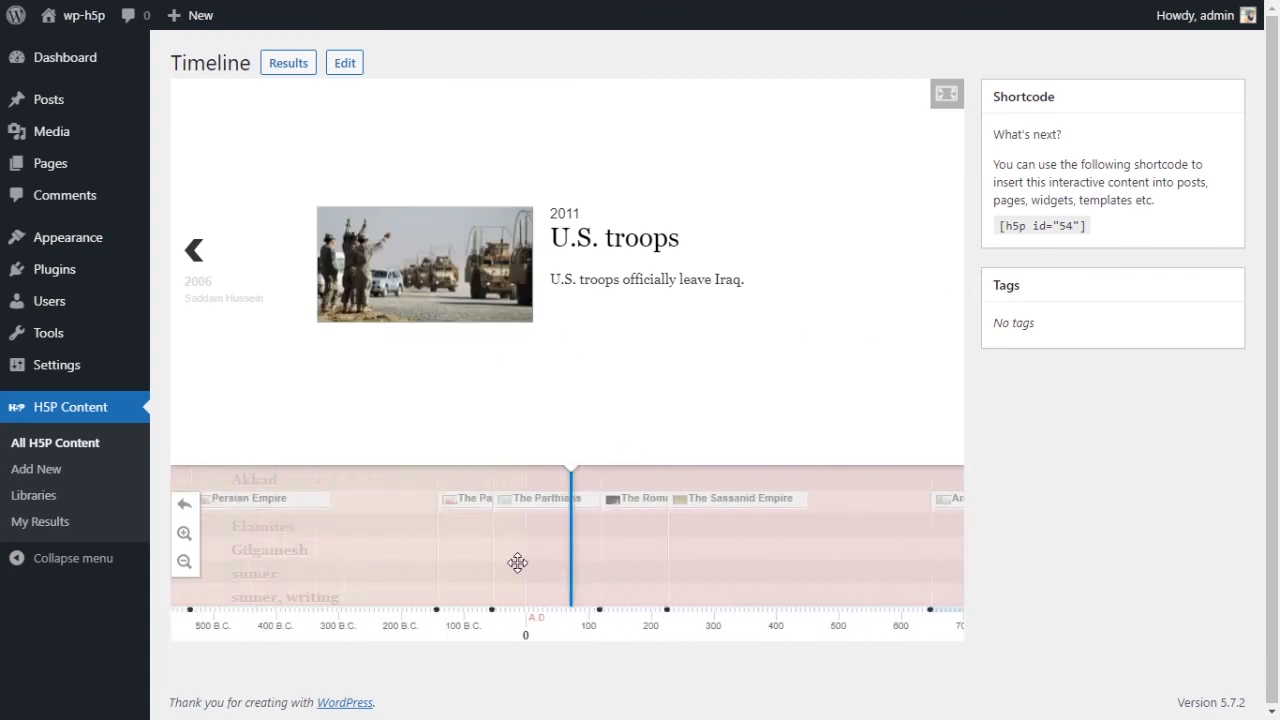
pyautogui.click(187, 505)
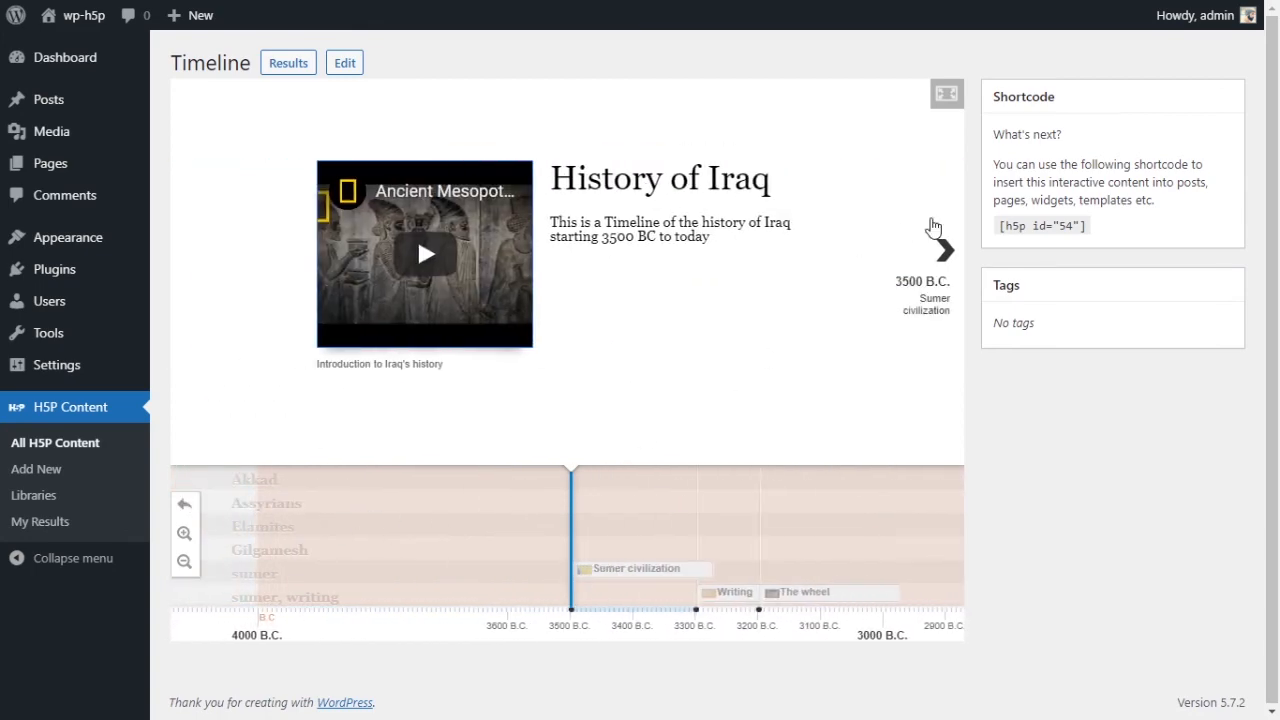
# Step forward through the entries from Sumer civilization to Iron and examine Iron's date range against its span on the date strip
pyautogui.click(953, 271)
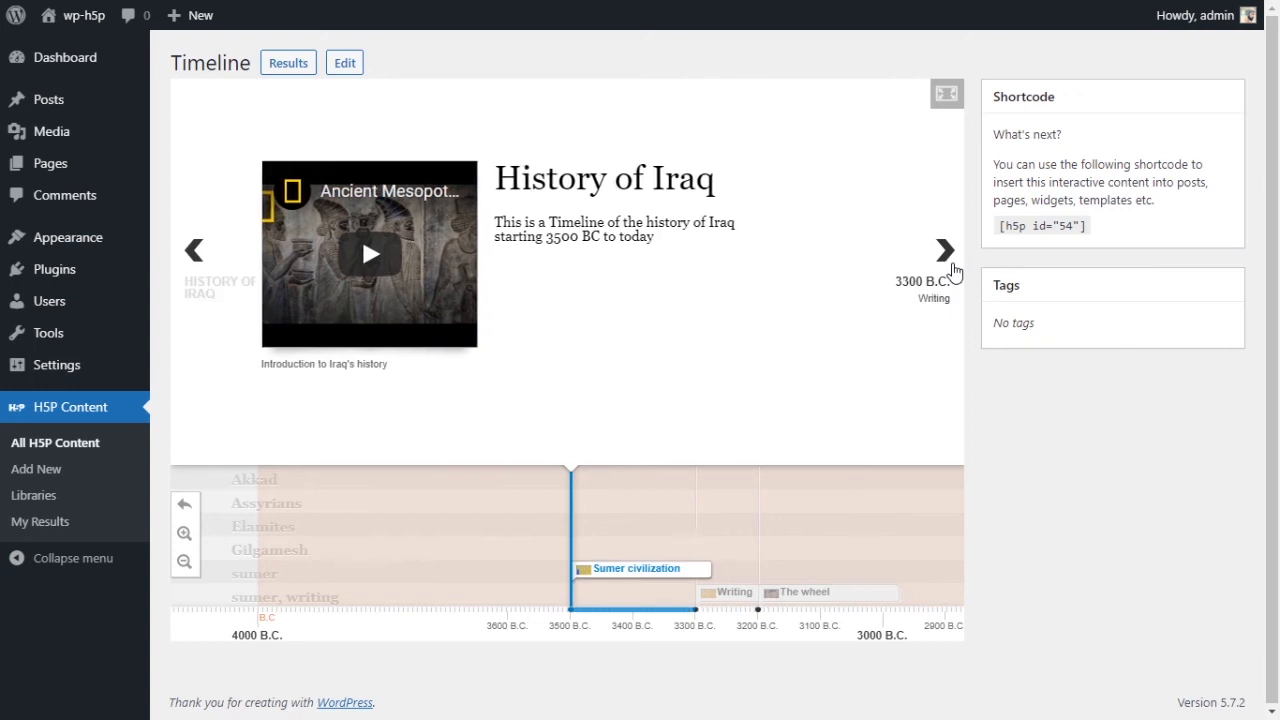
pyautogui.click(953, 271)
pyautogui.click(953, 271)
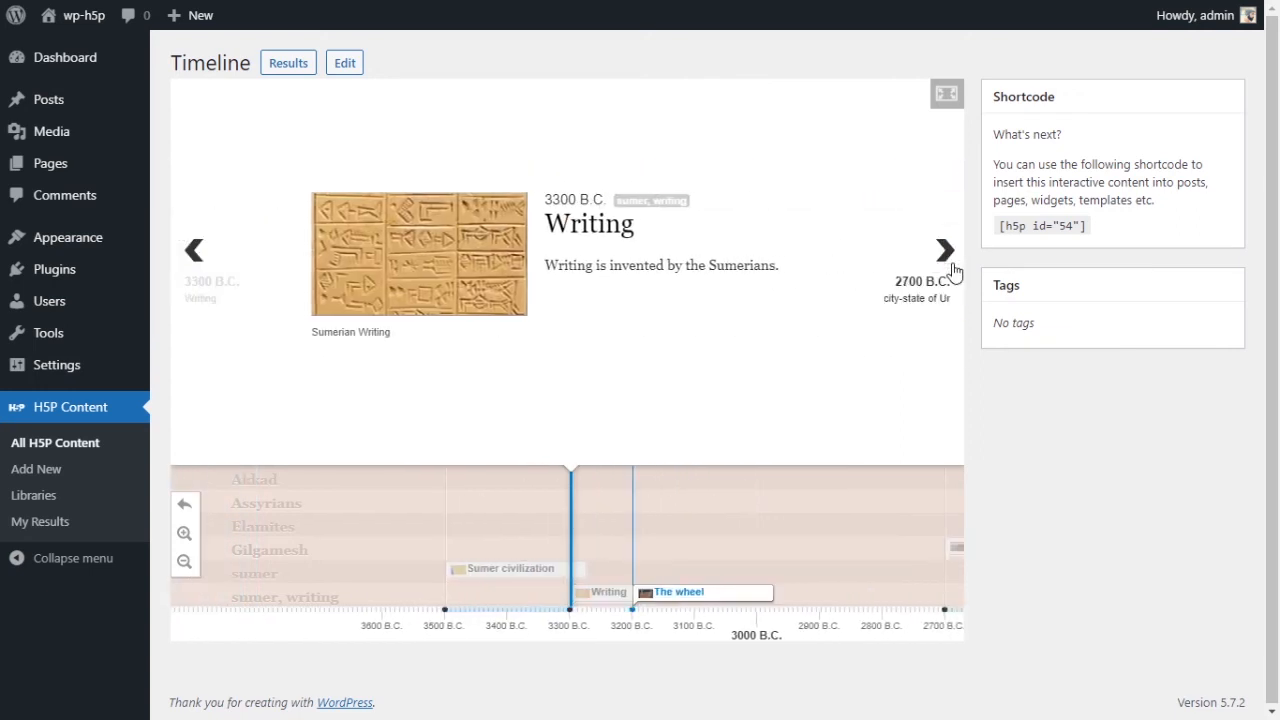
pyautogui.click(953, 271)
pyautogui.click(953, 271)
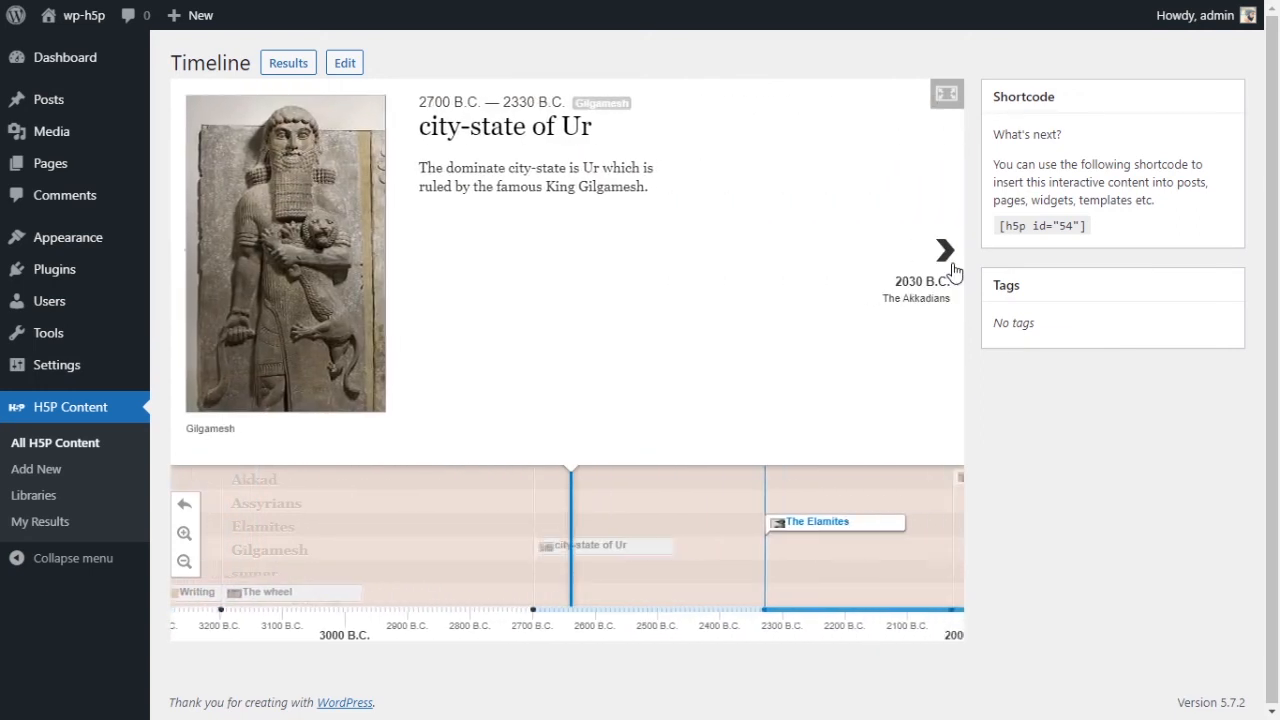
pyautogui.click(917, 263)
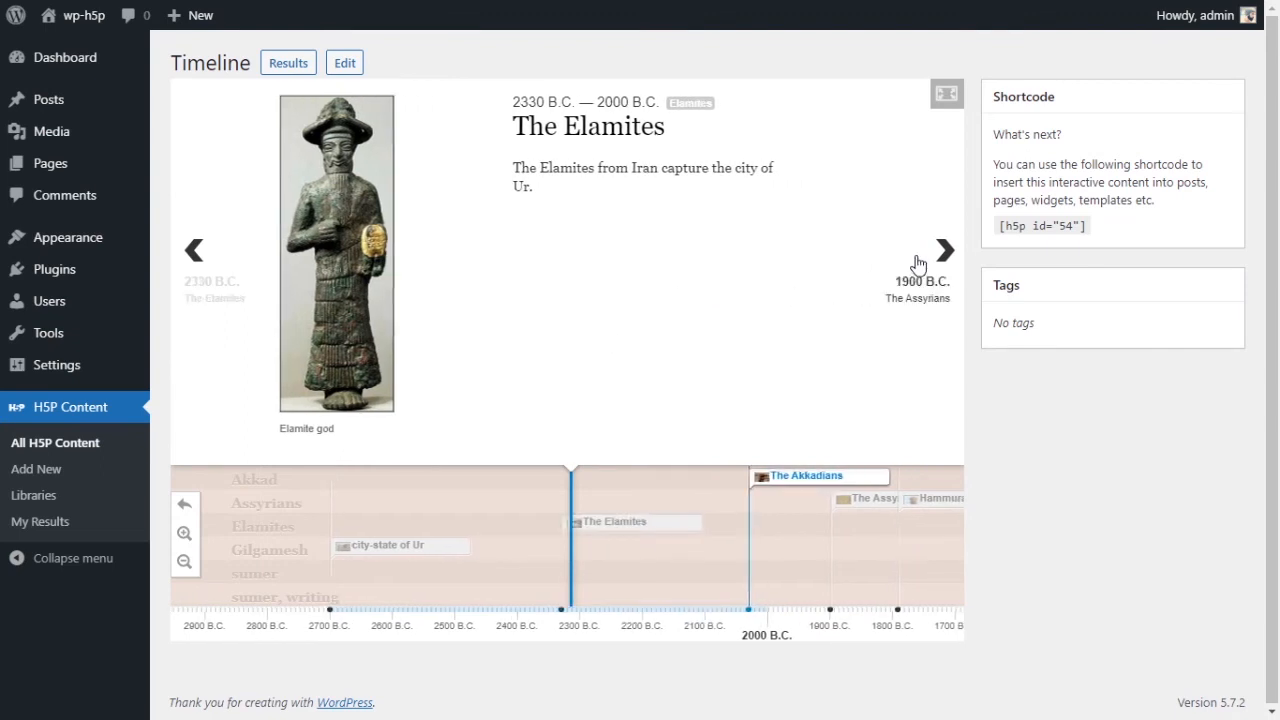
pyautogui.click(919, 263)
pyautogui.click(919, 263)
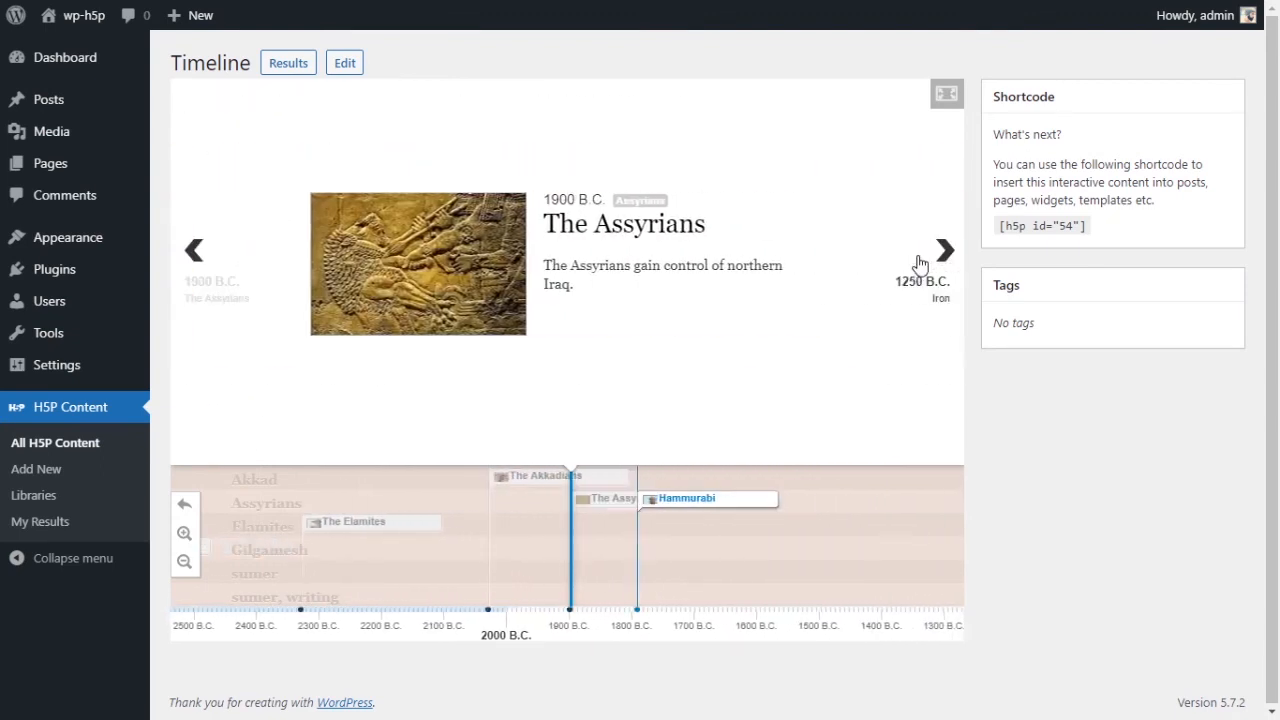
pyautogui.click(919, 263)
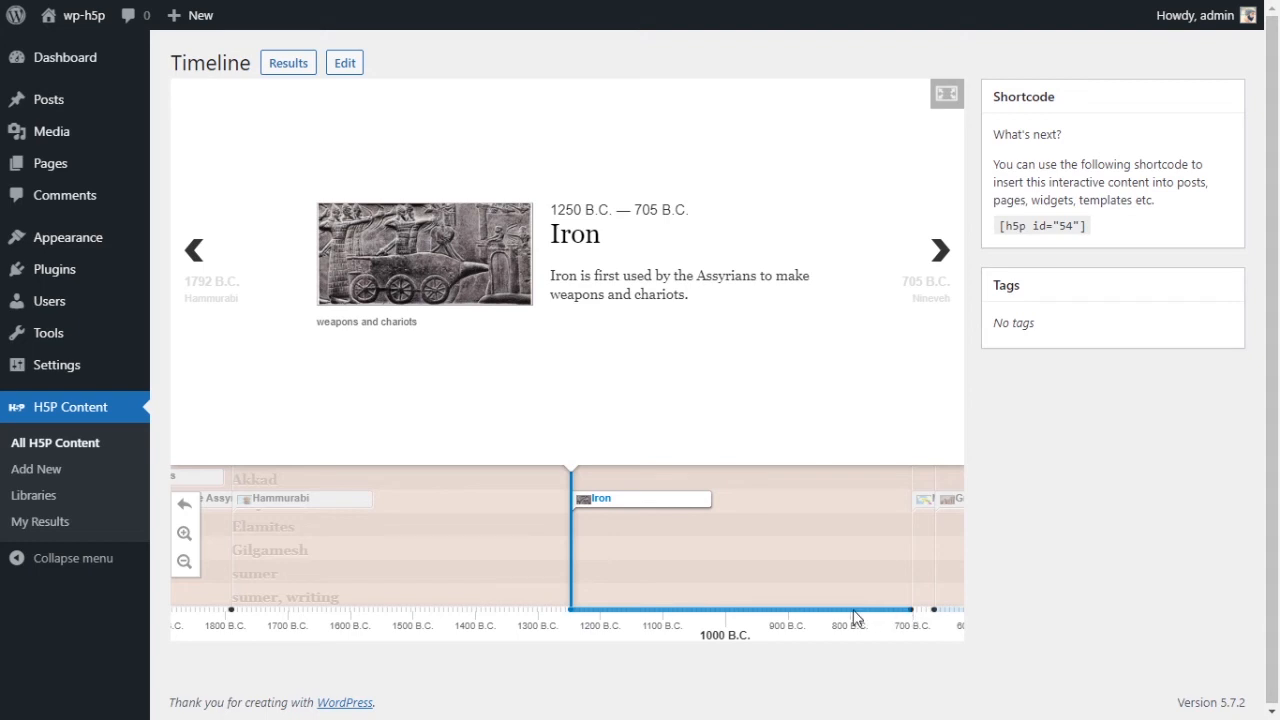
pyautogui.moveTo(569, 205); pyautogui.dragTo(667, 204)
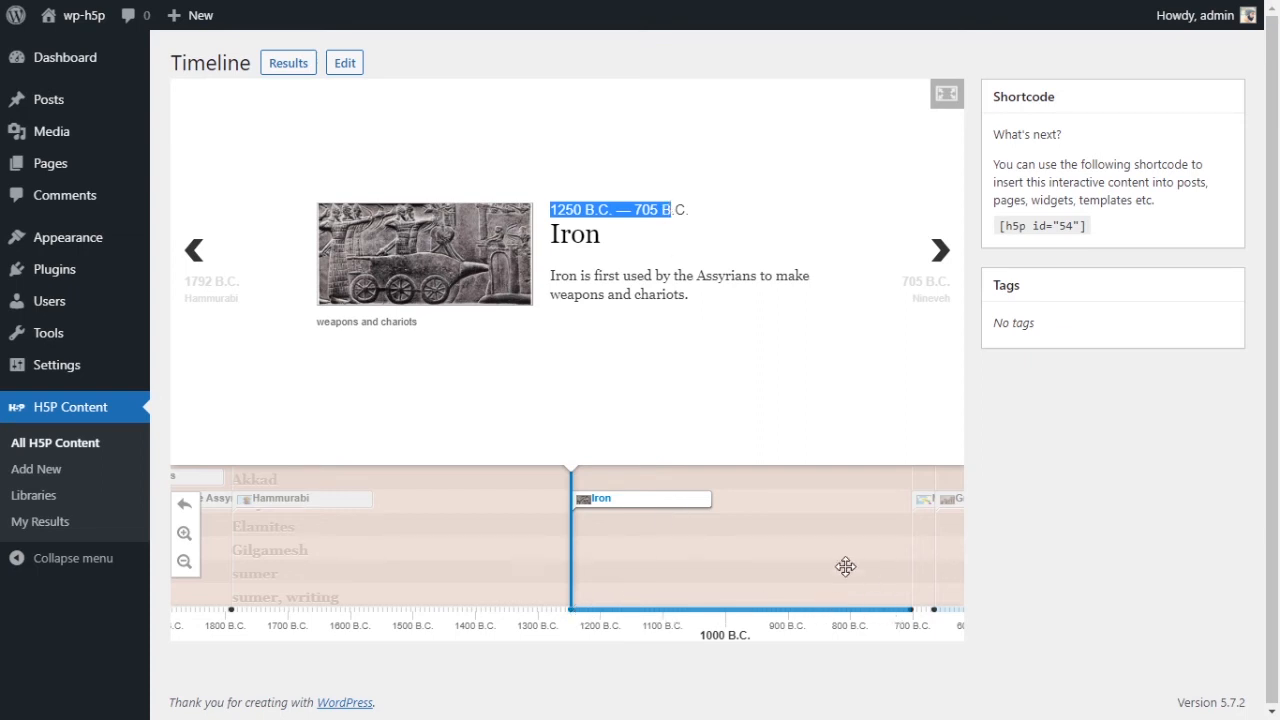
pyautogui.moveTo(826, 560)
pyautogui.mouseDown()
pyautogui.moveTo(746, 534)
pyautogui.moveTo(666, 543)
pyautogui.moveTo(774, 543)
pyautogui.moveTo(737, 542)
pyautogui.mouseUp()
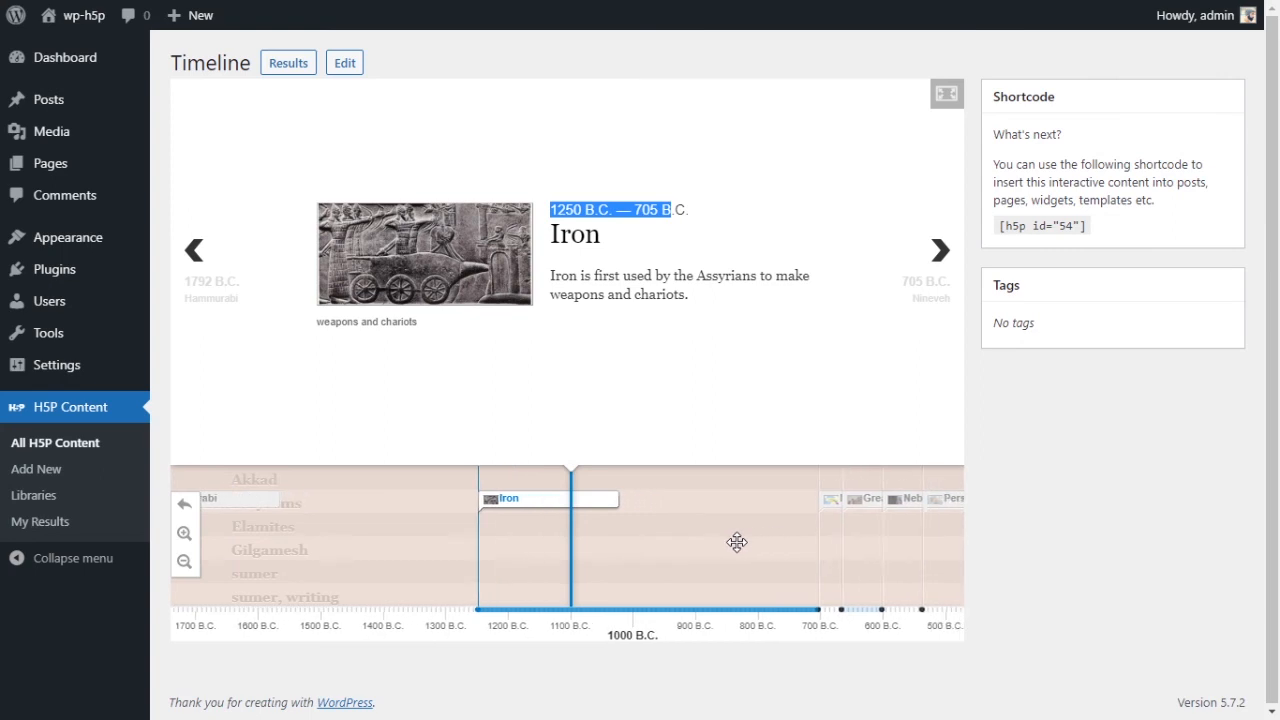
# Step forward through the published entries from Nineveh to Arab Muslims, viewing their dates and images
pyautogui.click(945, 251)
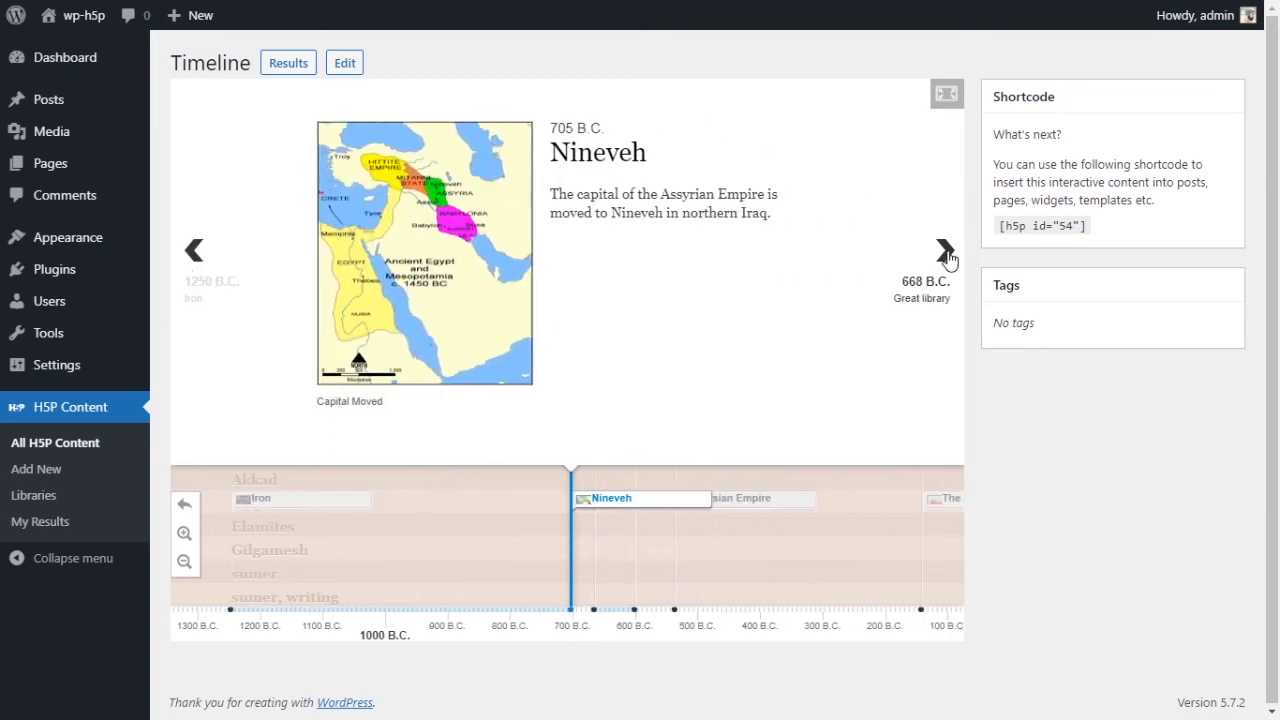
pyautogui.click(945, 258)
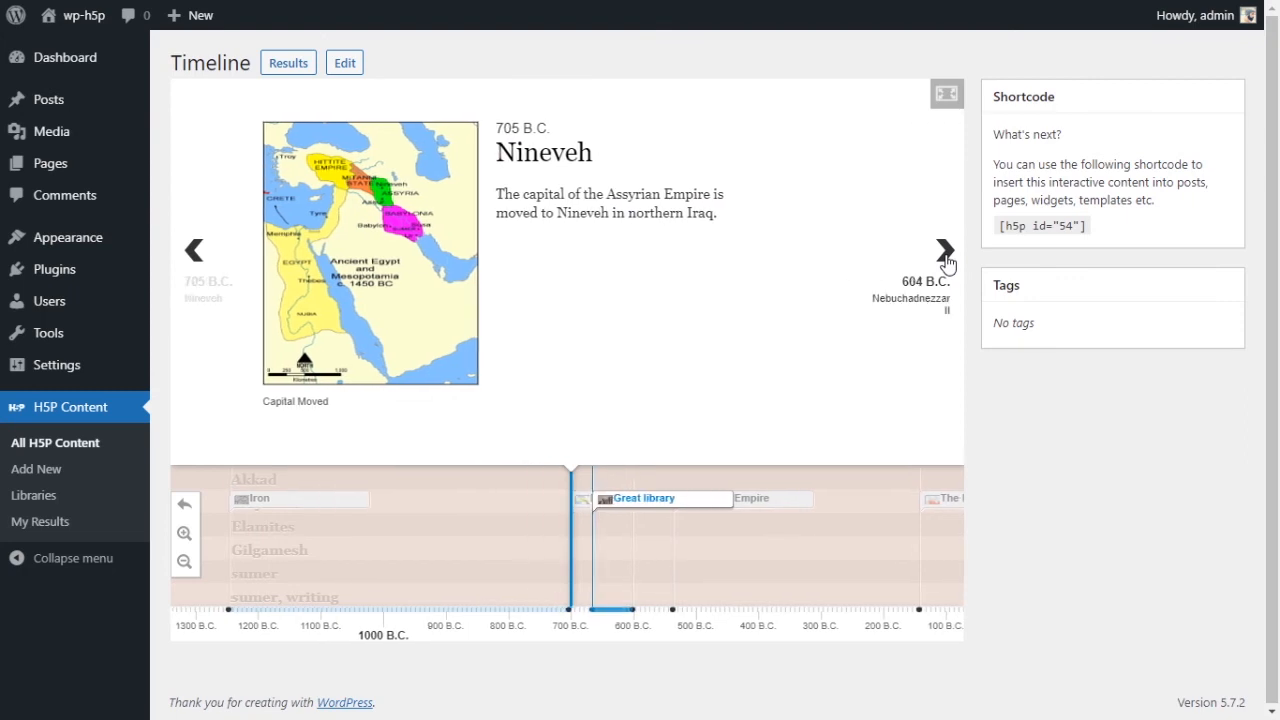
pyautogui.click(945, 255)
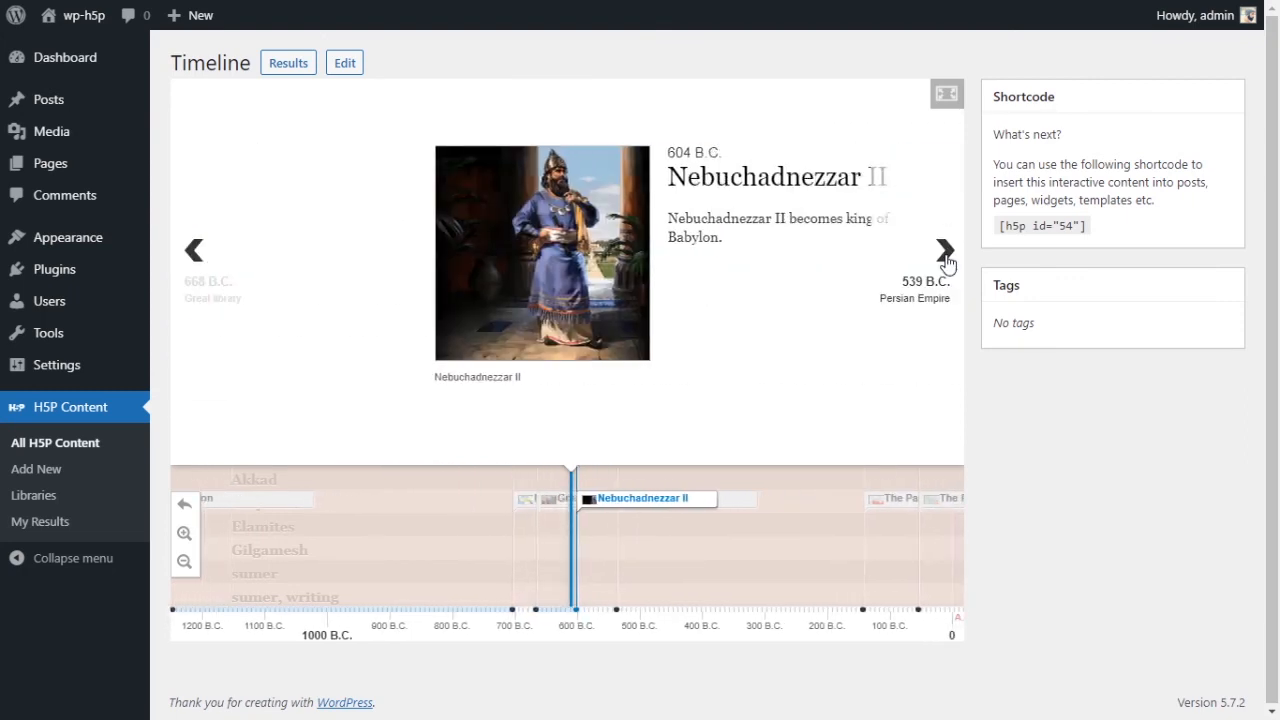
pyautogui.click(945, 252)
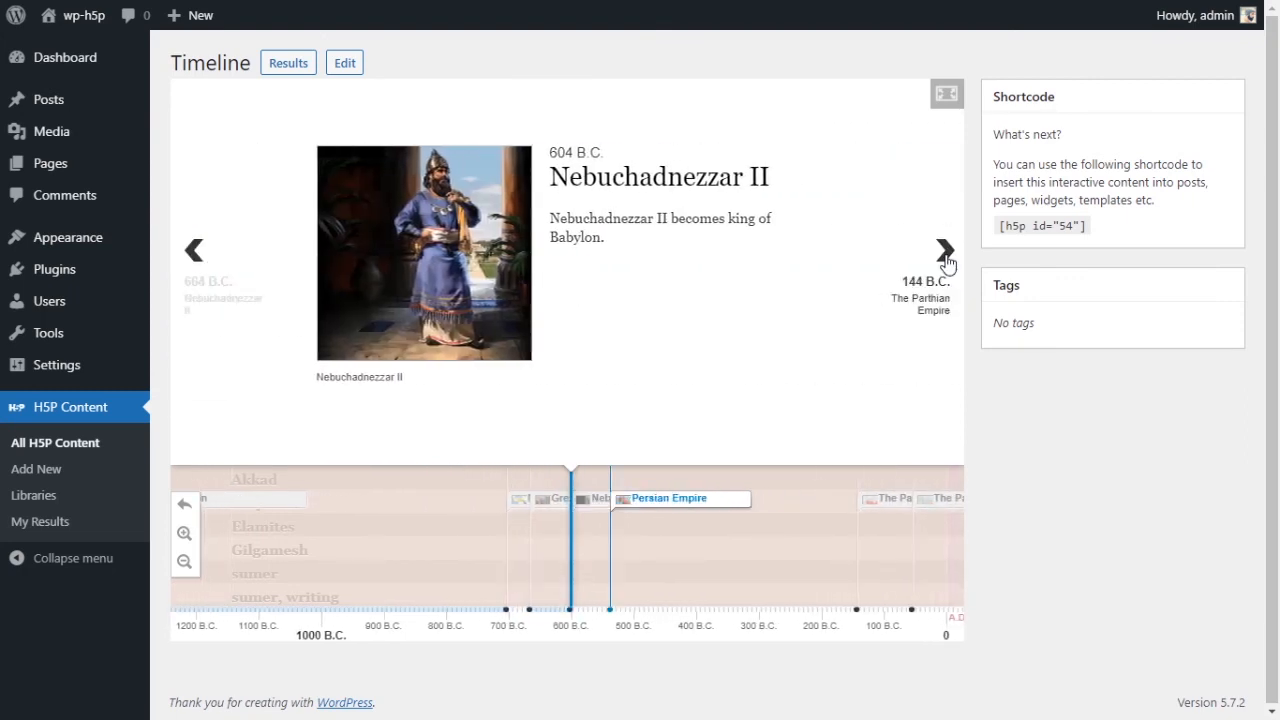
pyautogui.click(945, 255)
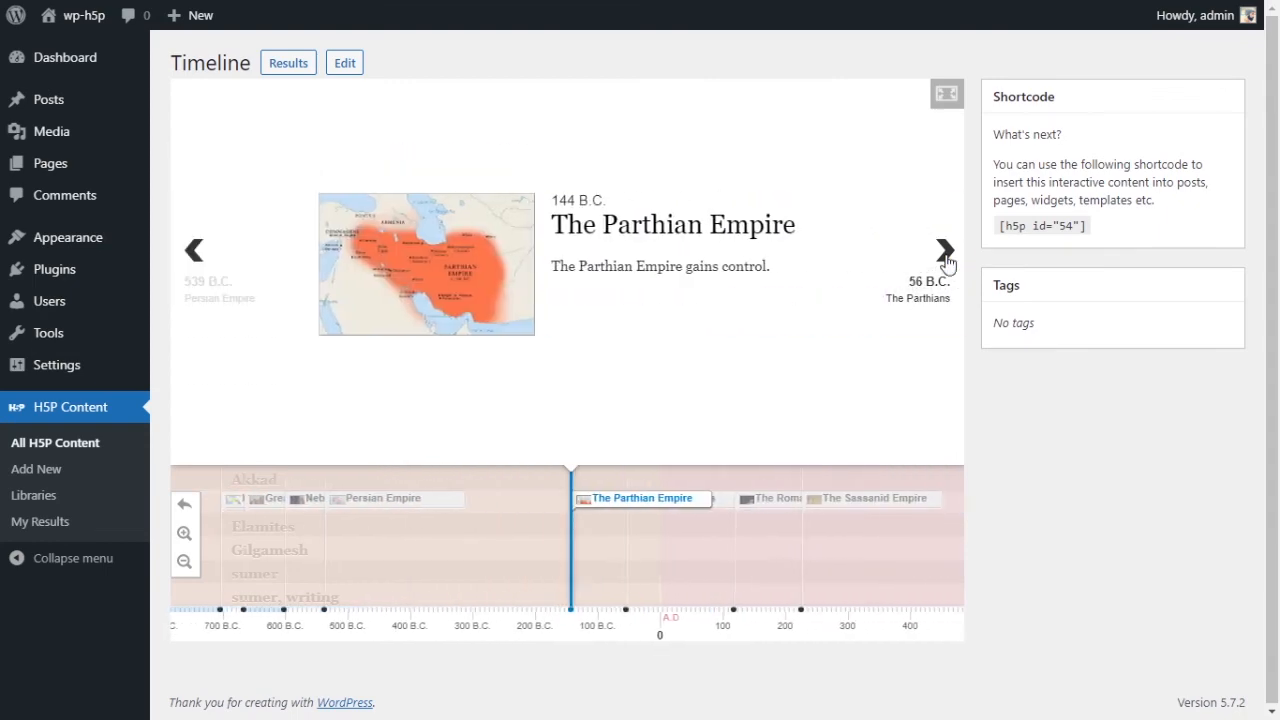
pyautogui.click(945, 255)
pyautogui.click(945, 255)
pyautogui.click(945, 252)
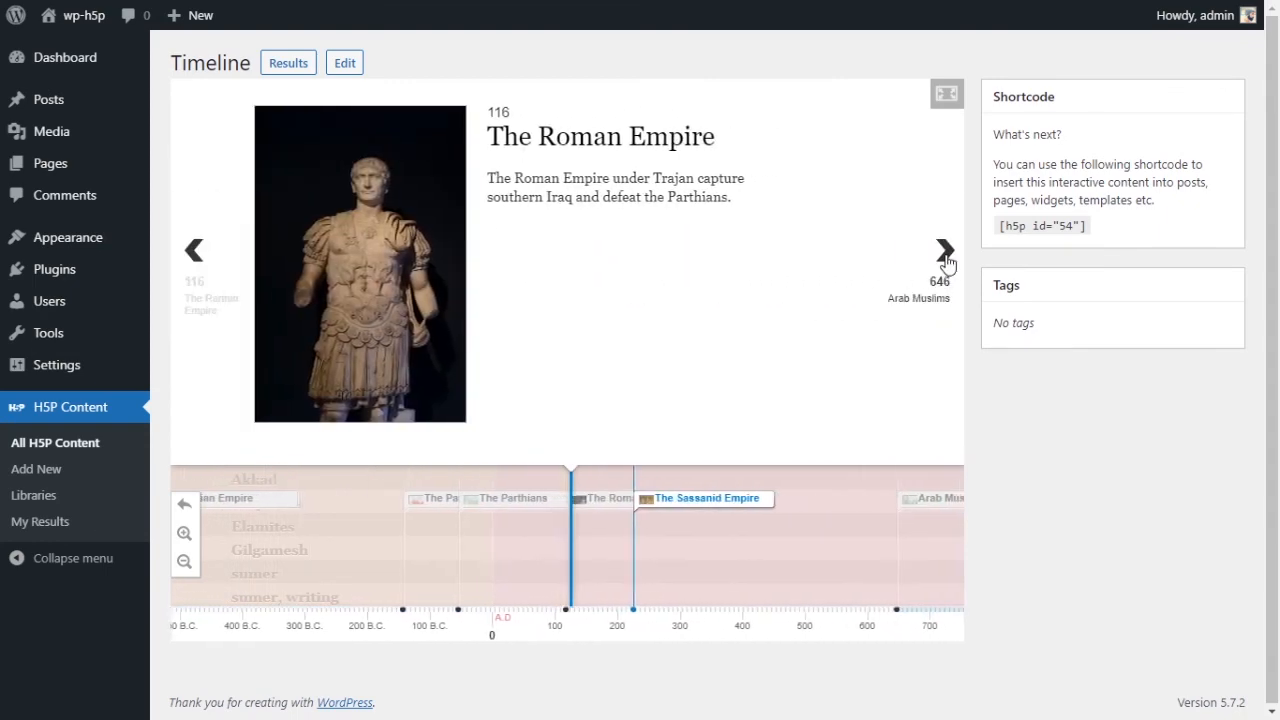
pyautogui.click(945, 252)
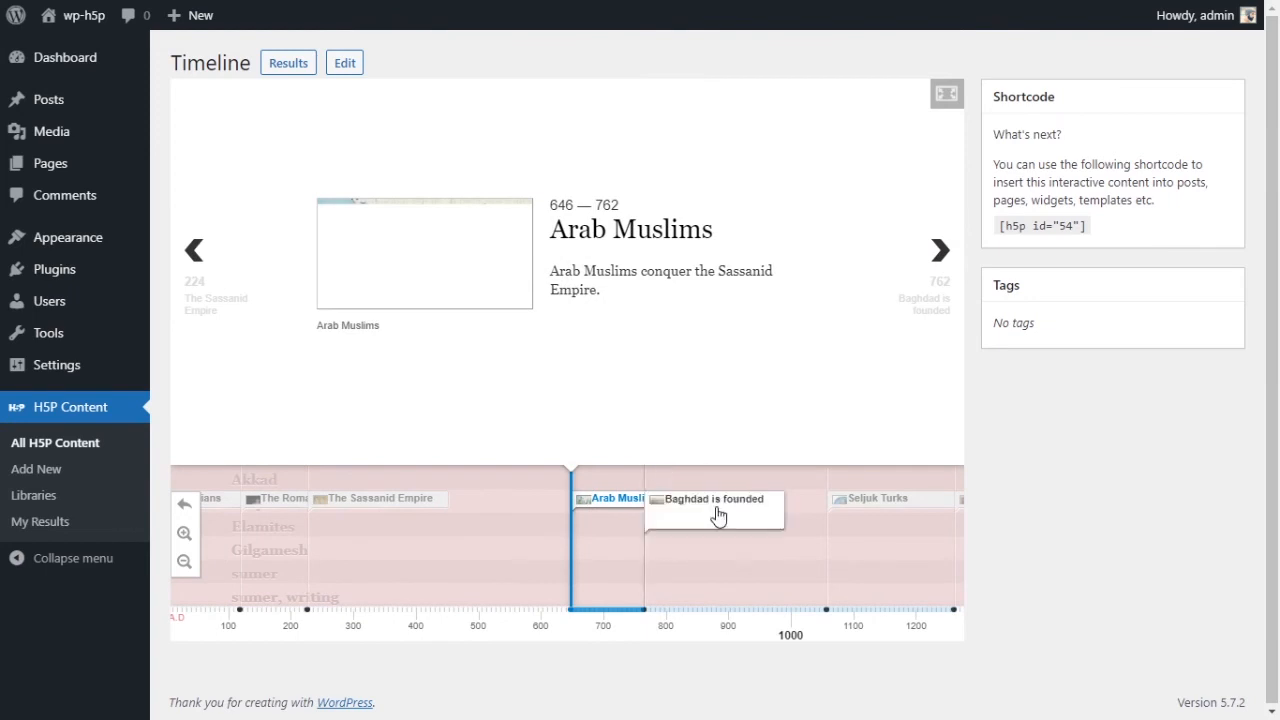
# Advance through the entries following Arab Muslims up to the 1948 Iraq attacks Israel entry
pyautogui.click(945, 251)
pyautogui.click(947, 253)
pyautogui.click(946, 252)
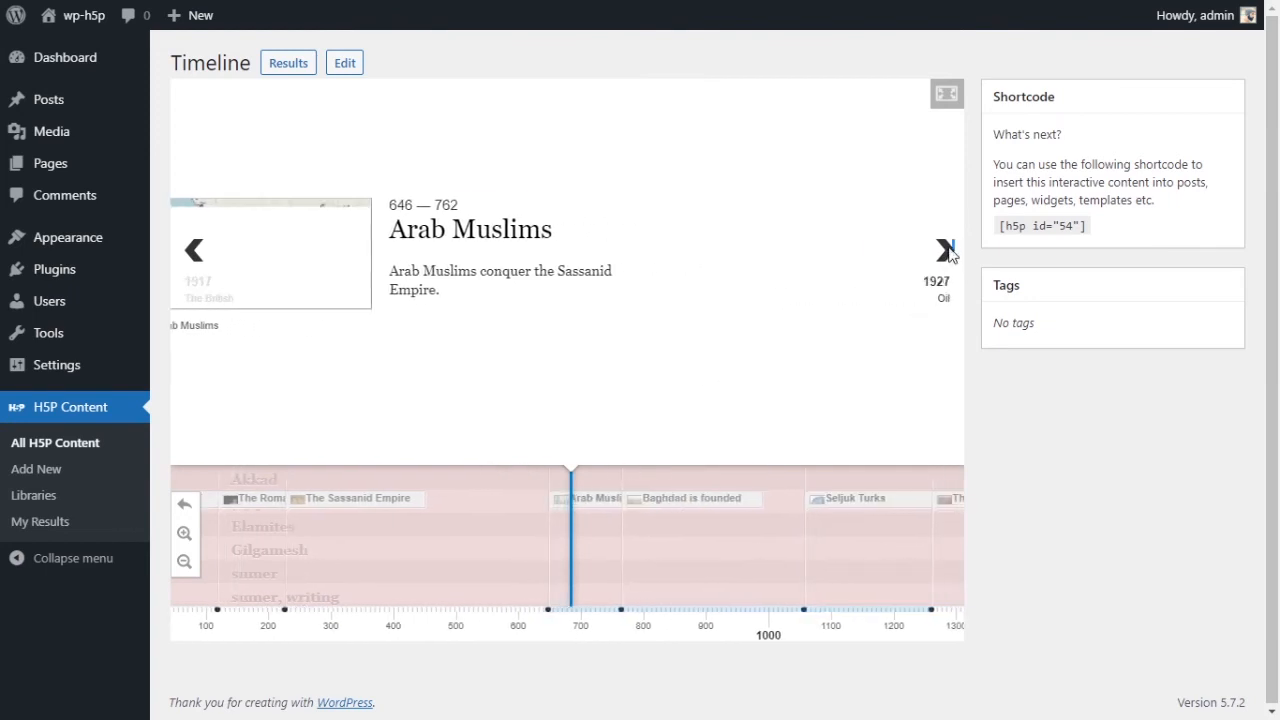
pyautogui.click(946, 252)
pyautogui.click(946, 253)
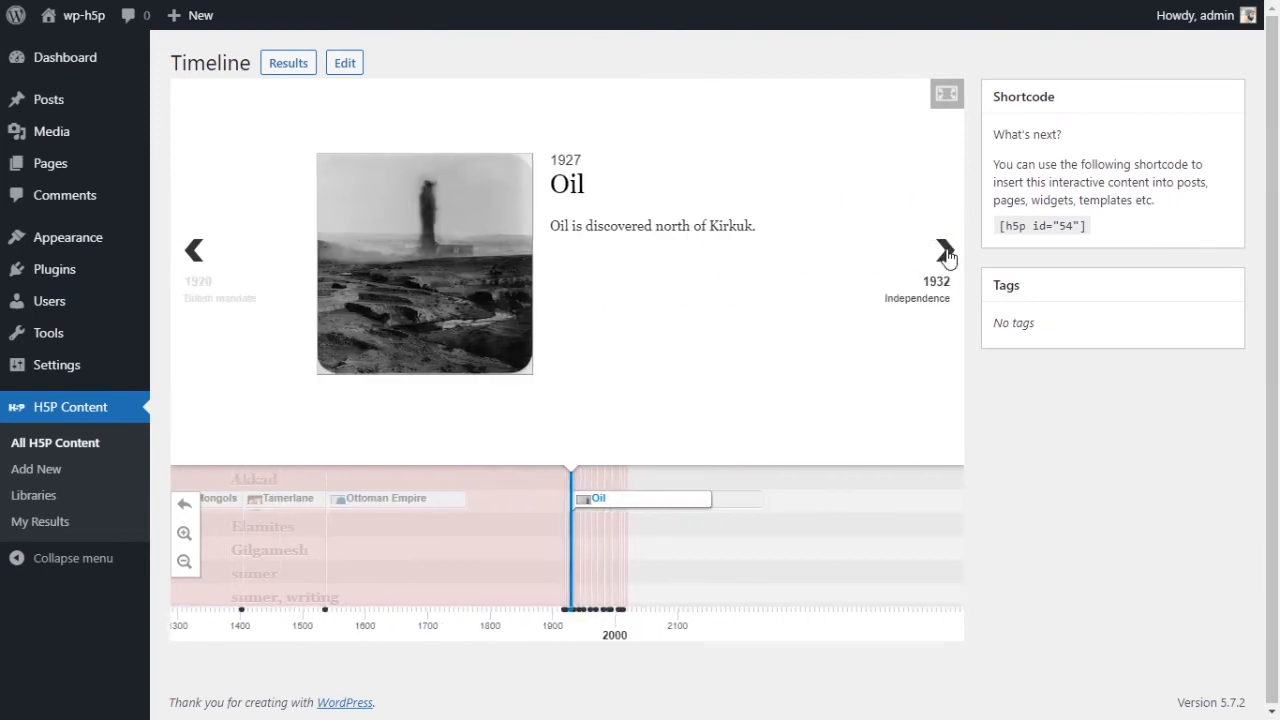
pyautogui.click(946, 252)
pyautogui.click(946, 252)
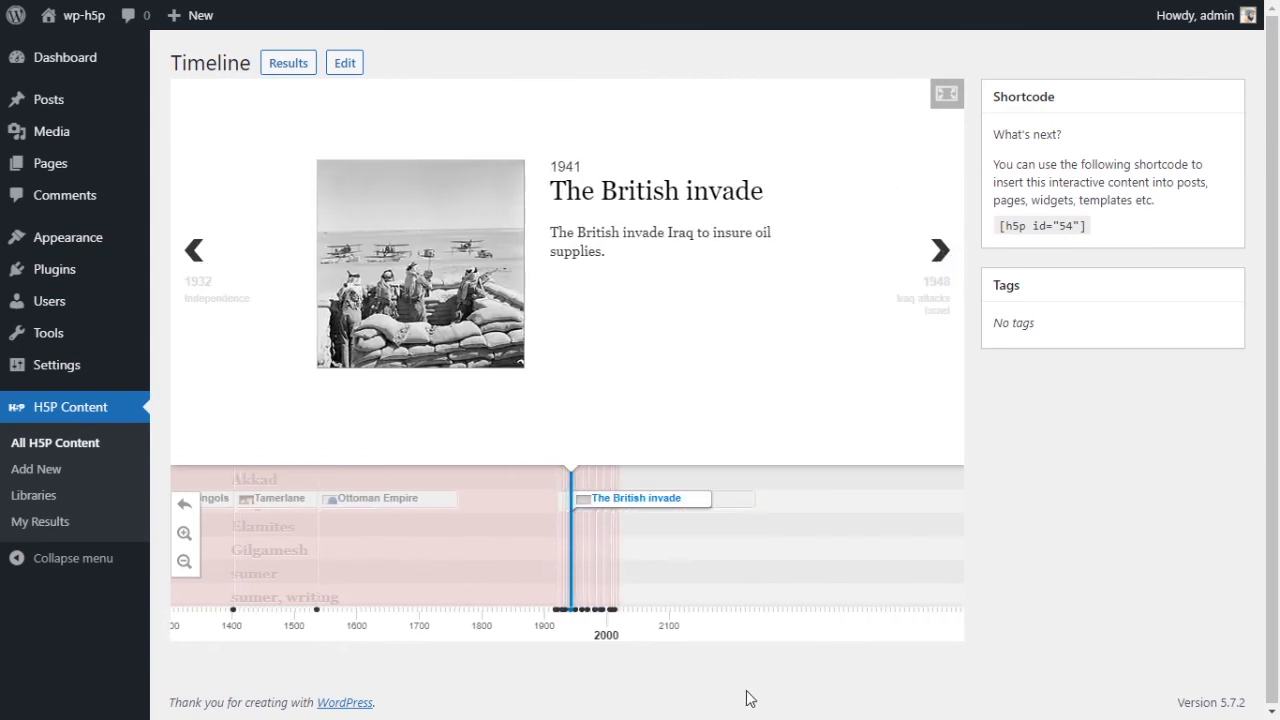
pyautogui.click(936, 289)
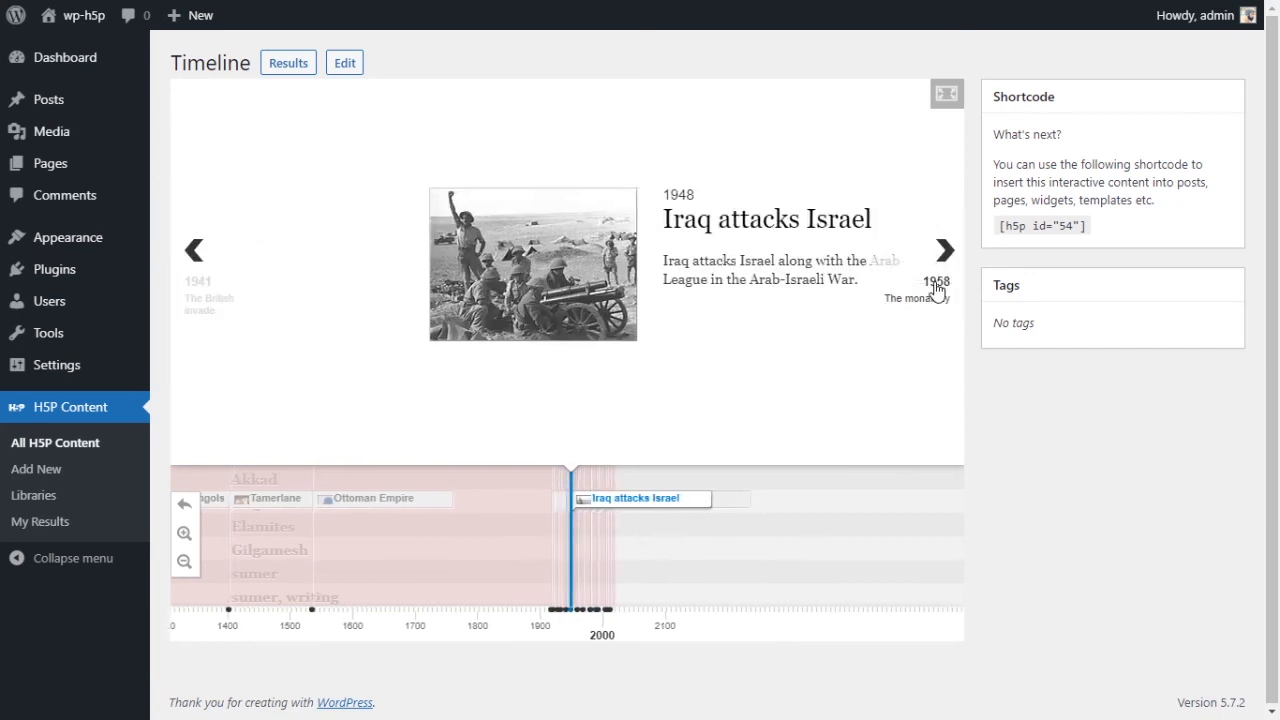
# Step forward through the remaining entries from Iraq attacks Israel to the final 2011 U.S. troops entry
pyautogui.click(936, 289)
pyautogui.click(936, 289)
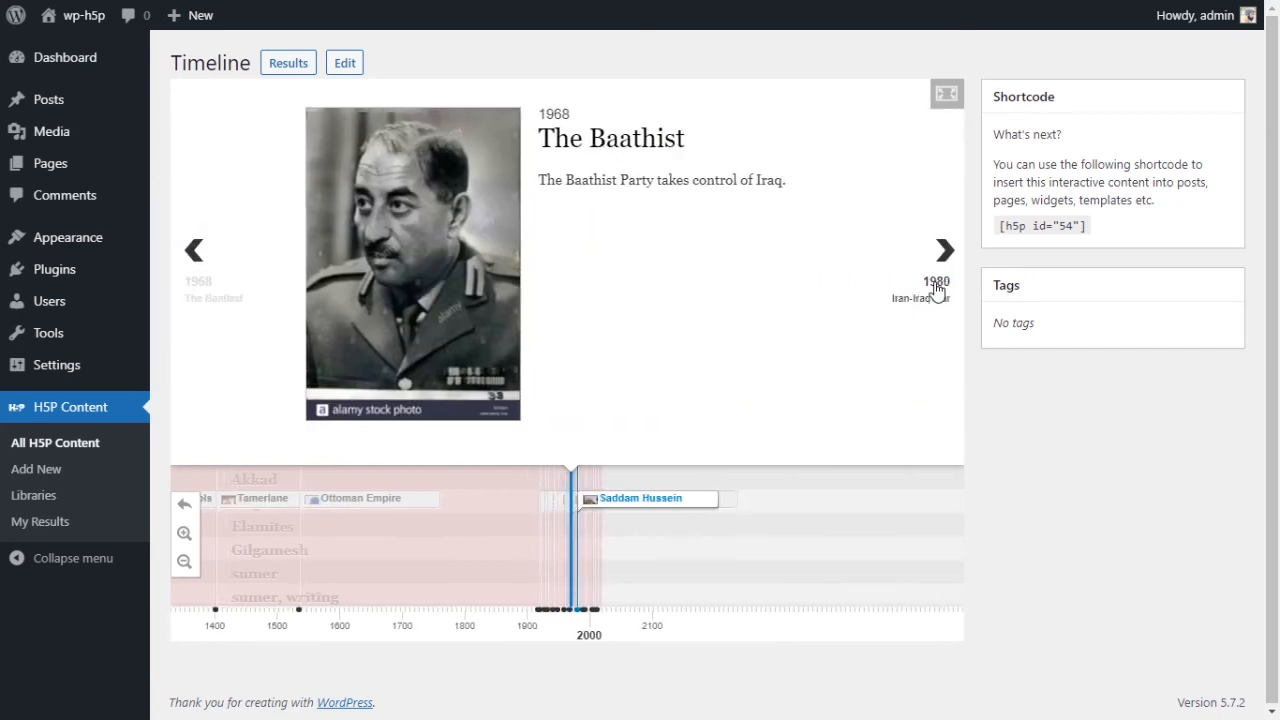
pyautogui.click(936, 289)
pyautogui.click(936, 289)
pyautogui.click(936, 289)
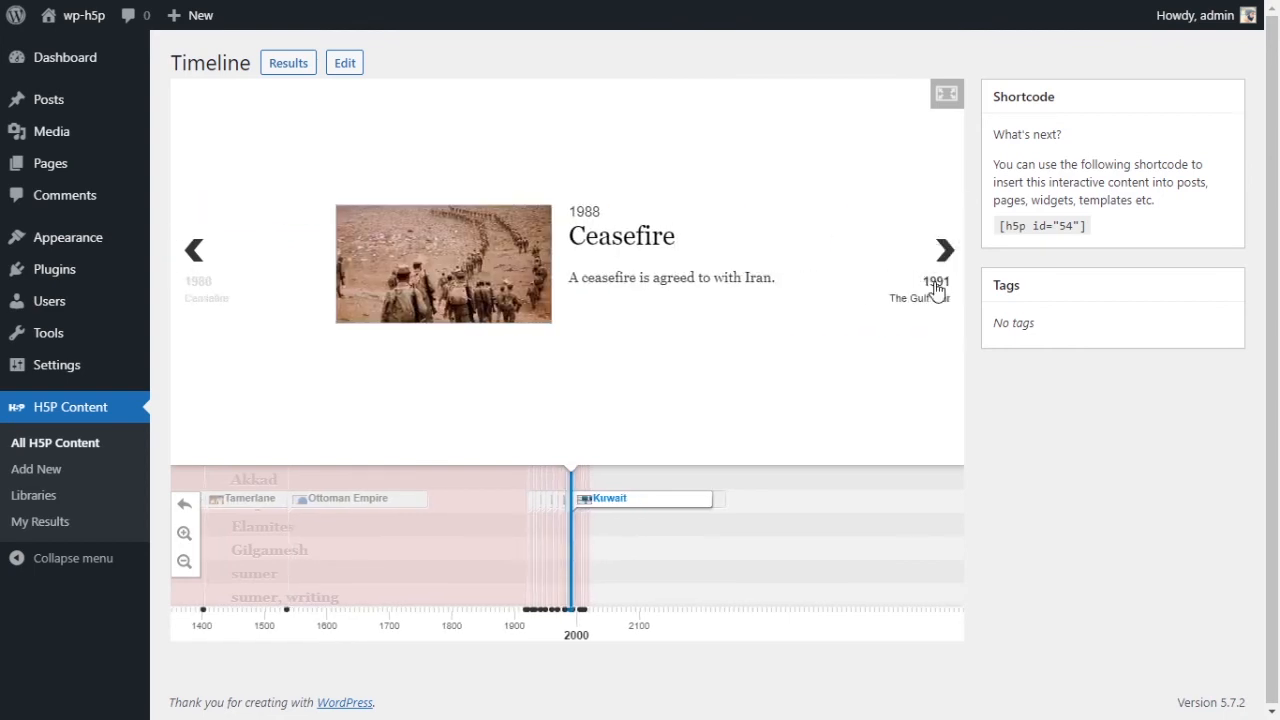
pyautogui.click(936, 289)
pyautogui.click(936, 289)
pyautogui.click(936, 289)
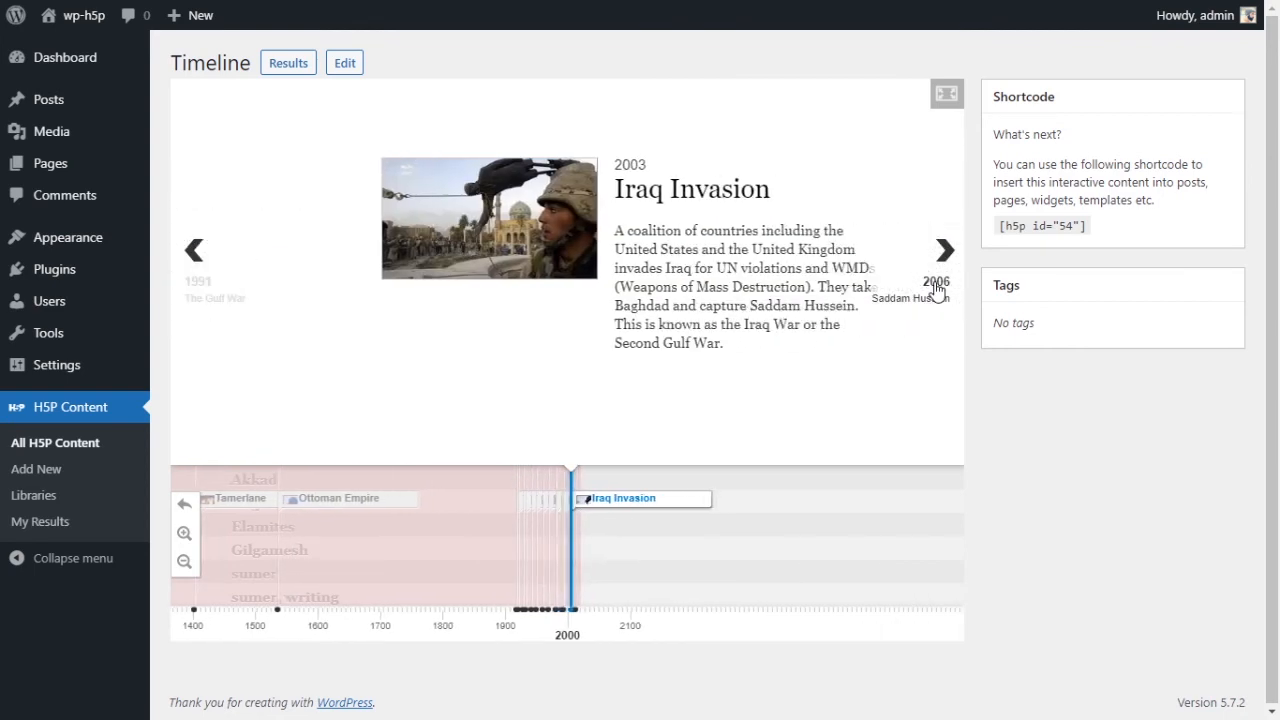
pyautogui.click(936, 289)
pyautogui.click(934, 289)
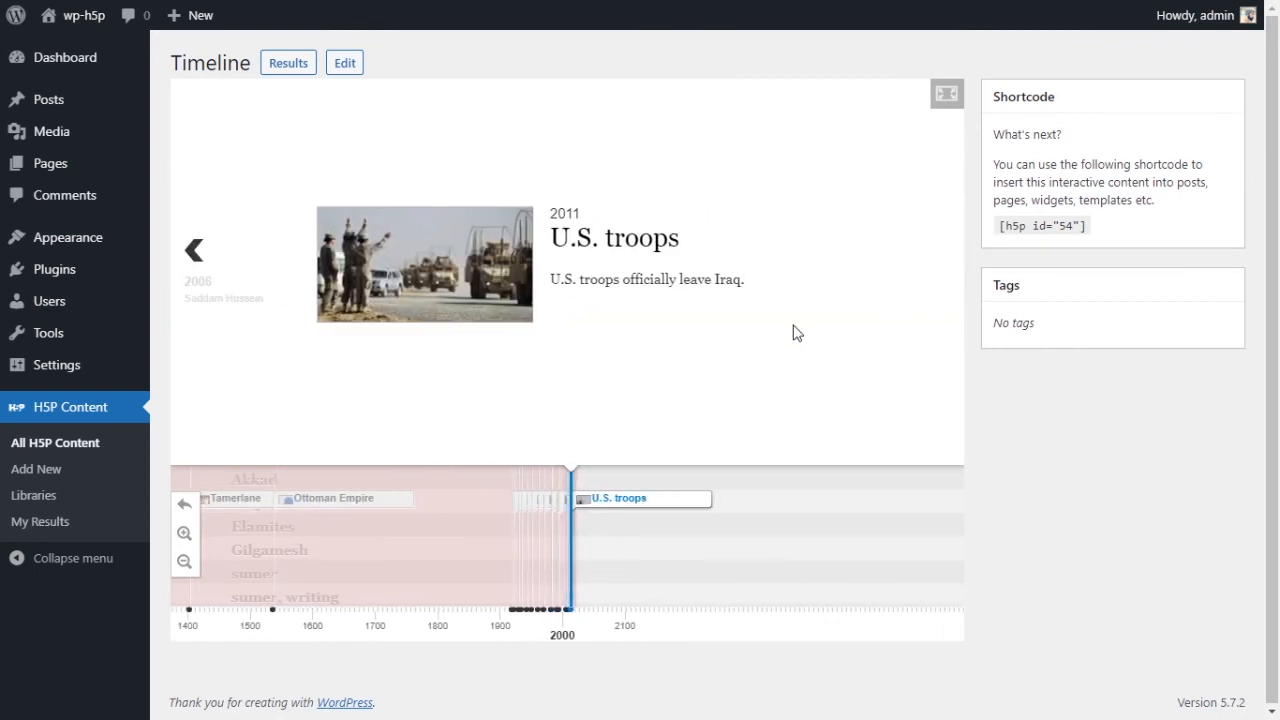
# Return to the History of Iraq title slide and examine the date strip around its earliest B.C. entries
pyautogui.click(184, 504)
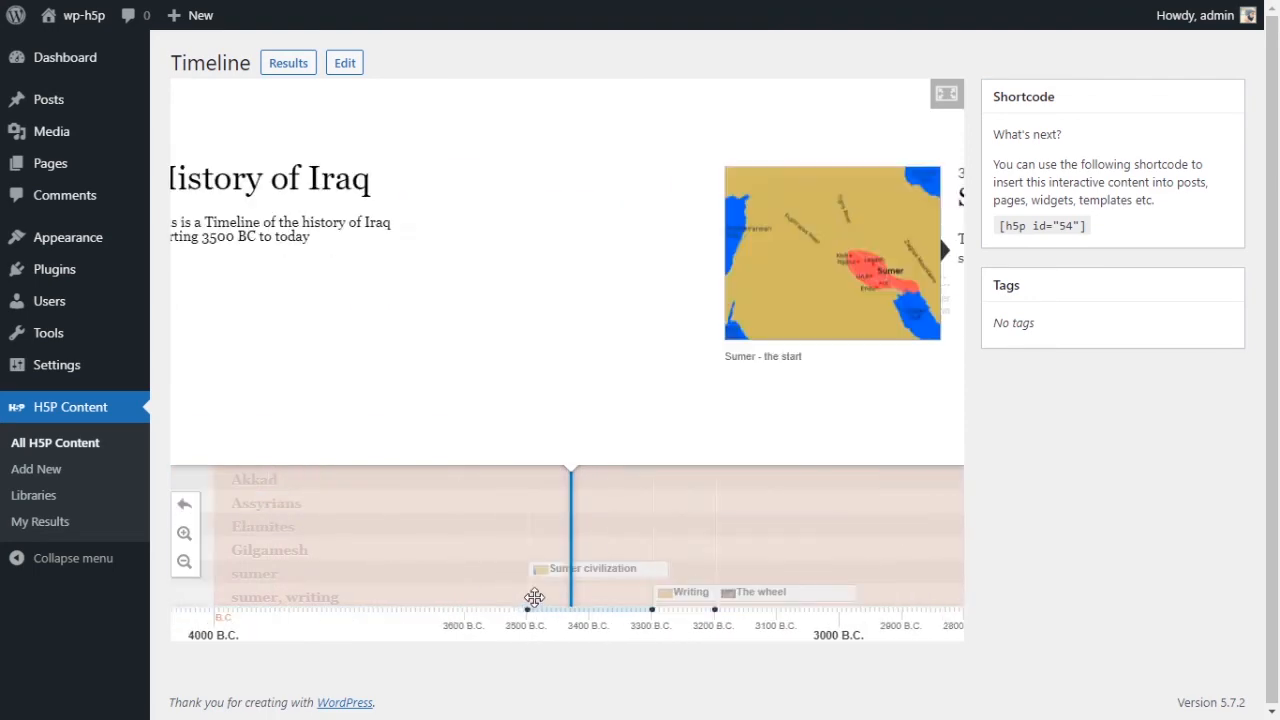
pyautogui.moveTo(785, 512); pyautogui.dragTo(480, 546)
pyautogui.moveTo(681, 532); pyautogui.dragTo(748, 525)
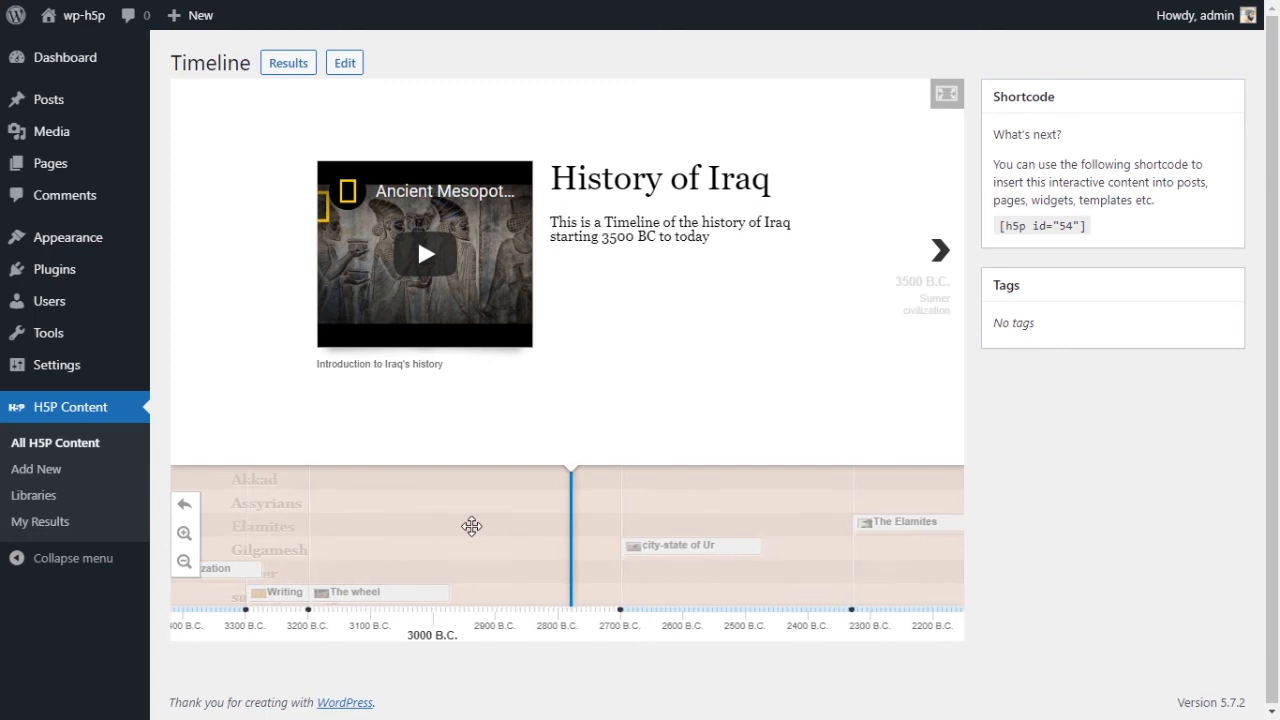
pyautogui.moveTo(254, 494); pyautogui.dragTo(500, 491)
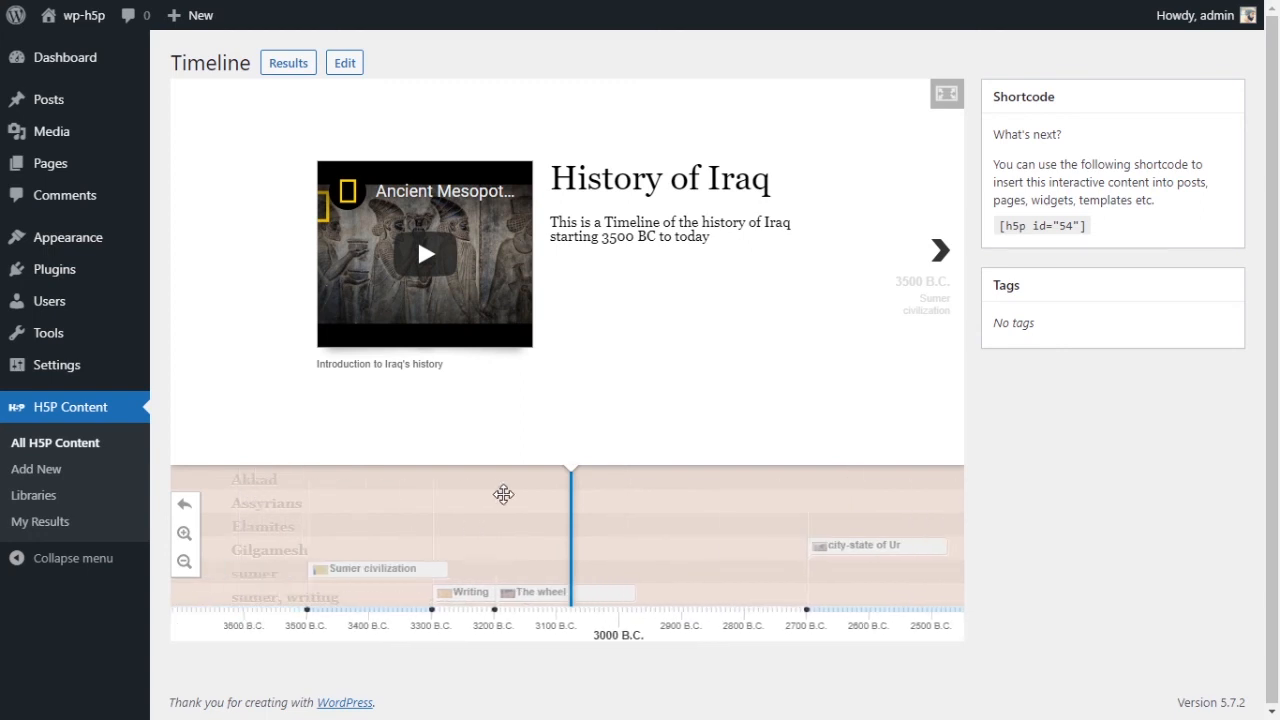
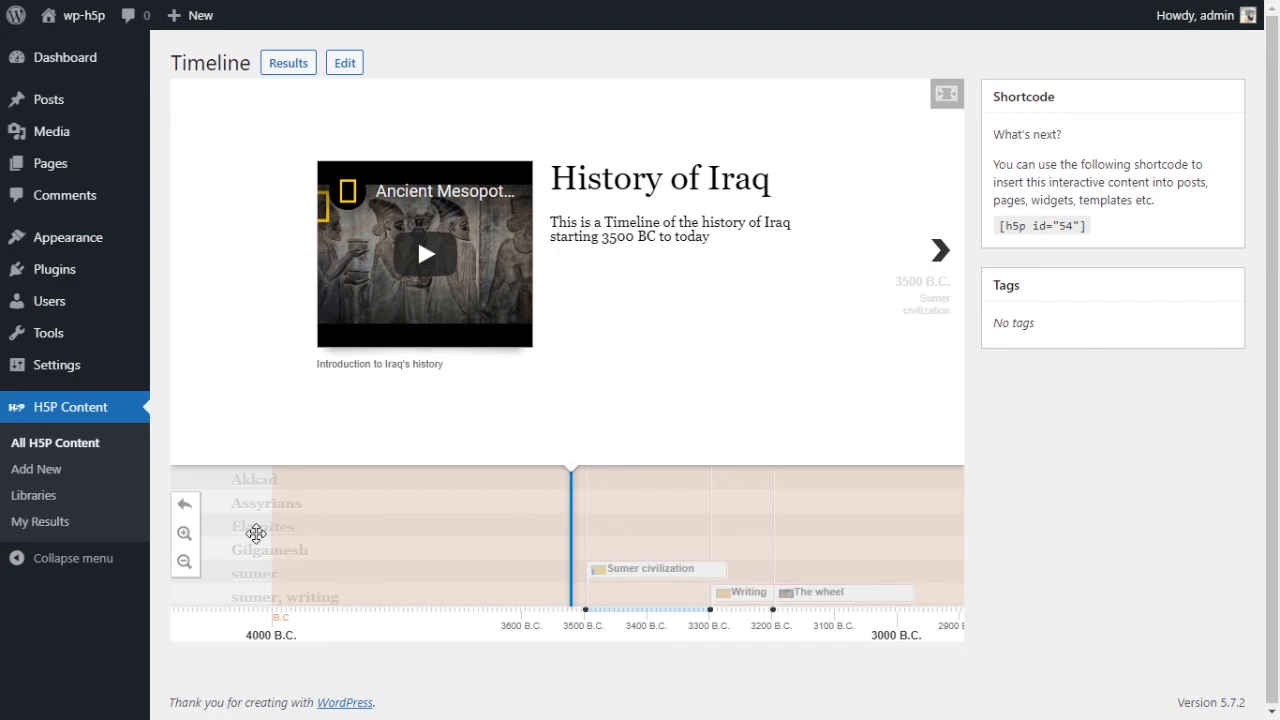
pyautogui.moveTo(726, 526); pyautogui.dragTo(632, 537)
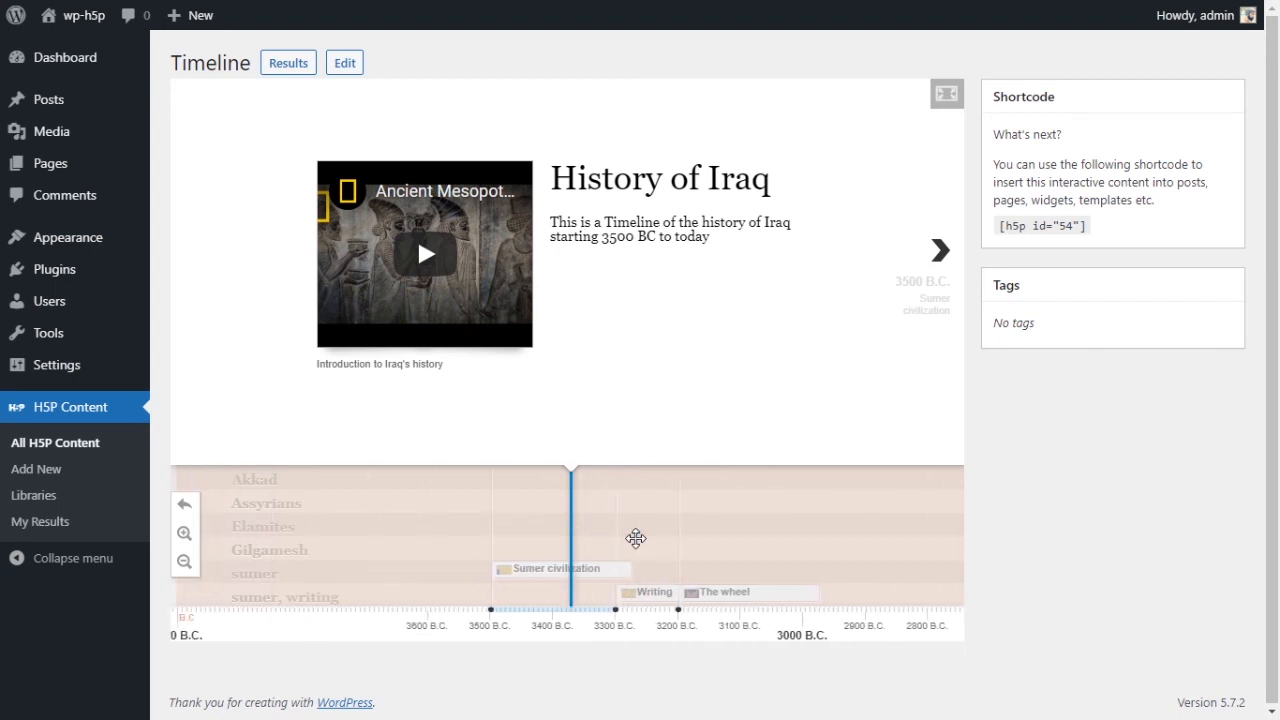
# View the entries from Sumer civilization to The Elamites via the date strip and compare their tags with the strip's row labels
pyautogui.click(513, 584)
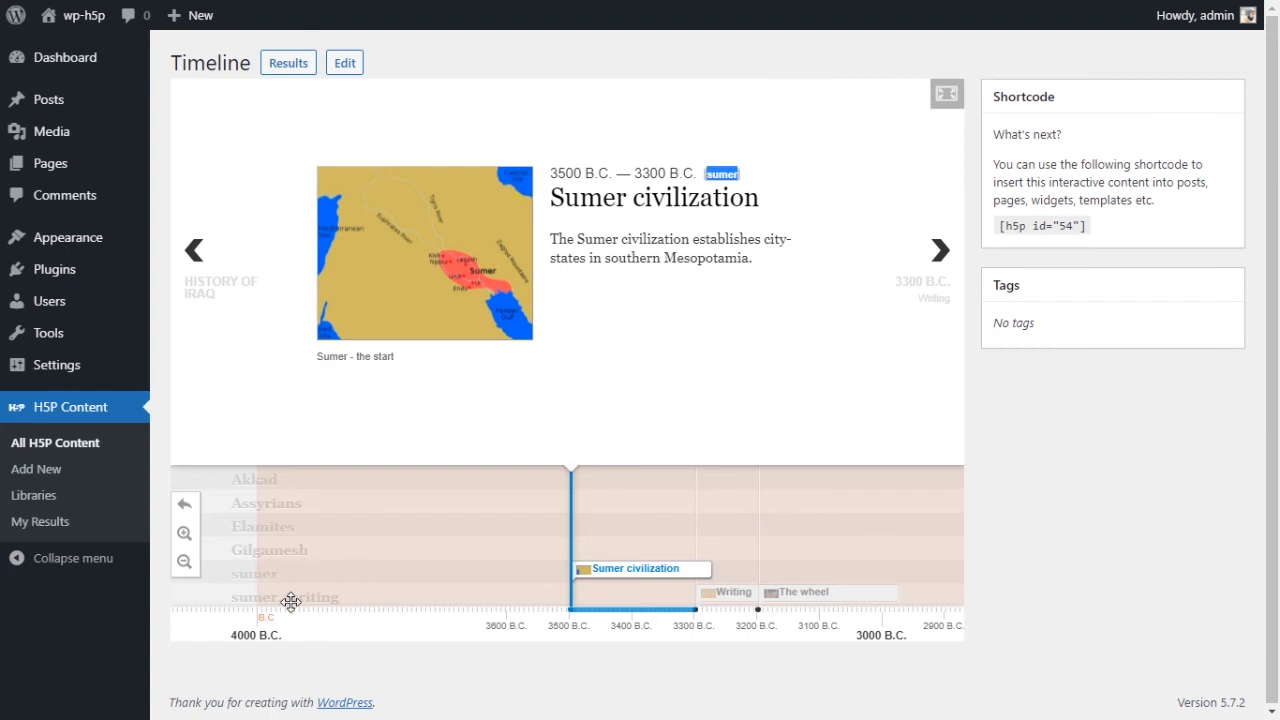
pyautogui.click(760, 598)
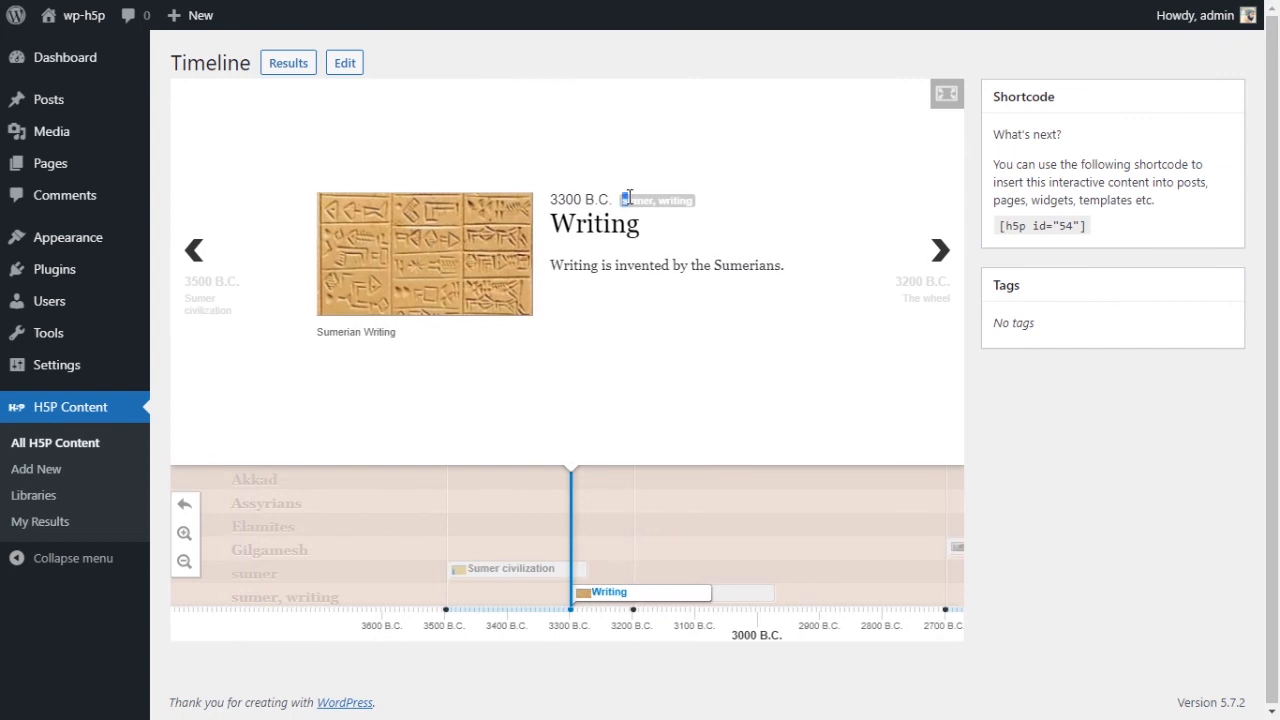
pyautogui.moveTo(628, 197); pyautogui.dragTo(690, 202)
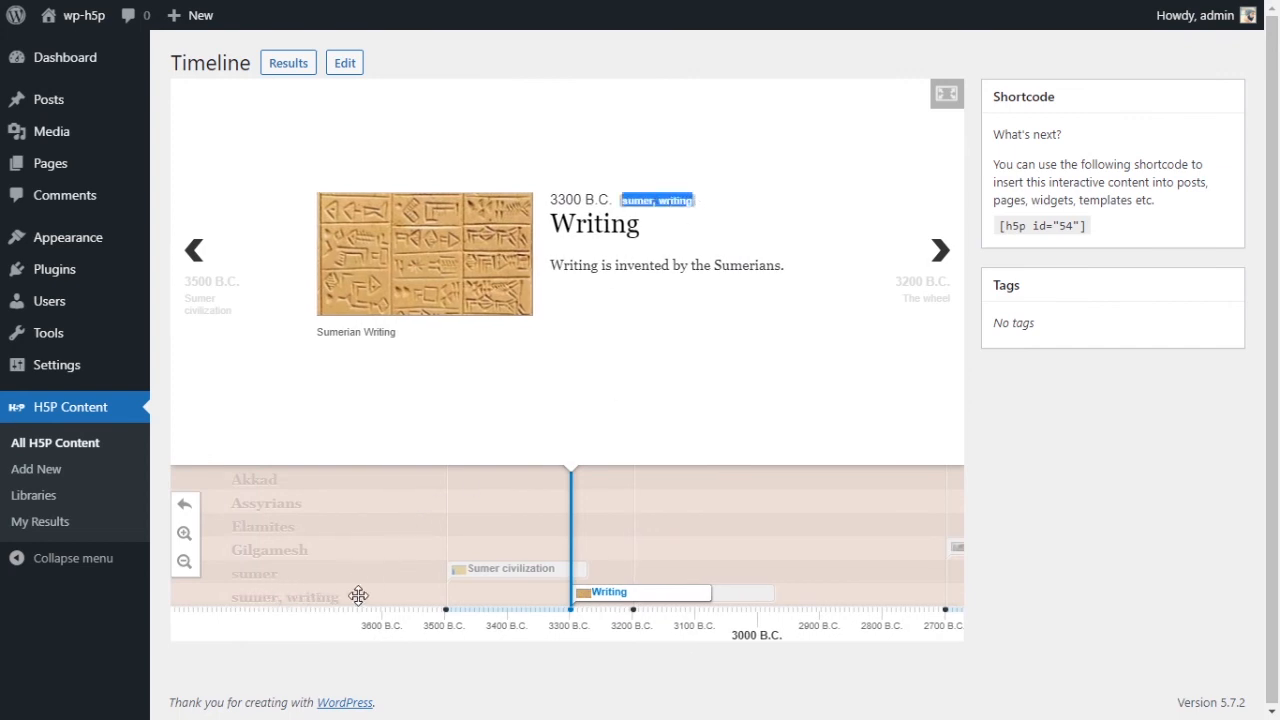
pyautogui.click(757, 597)
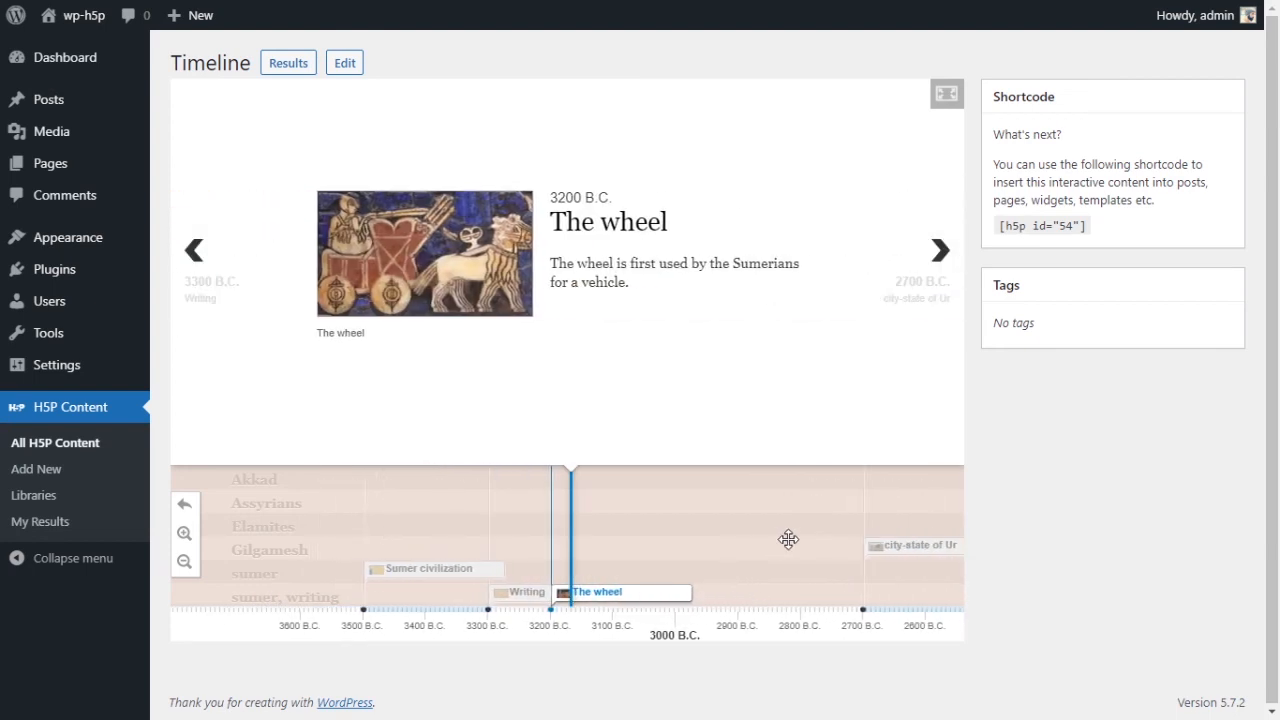
pyautogui.click(906, 550)
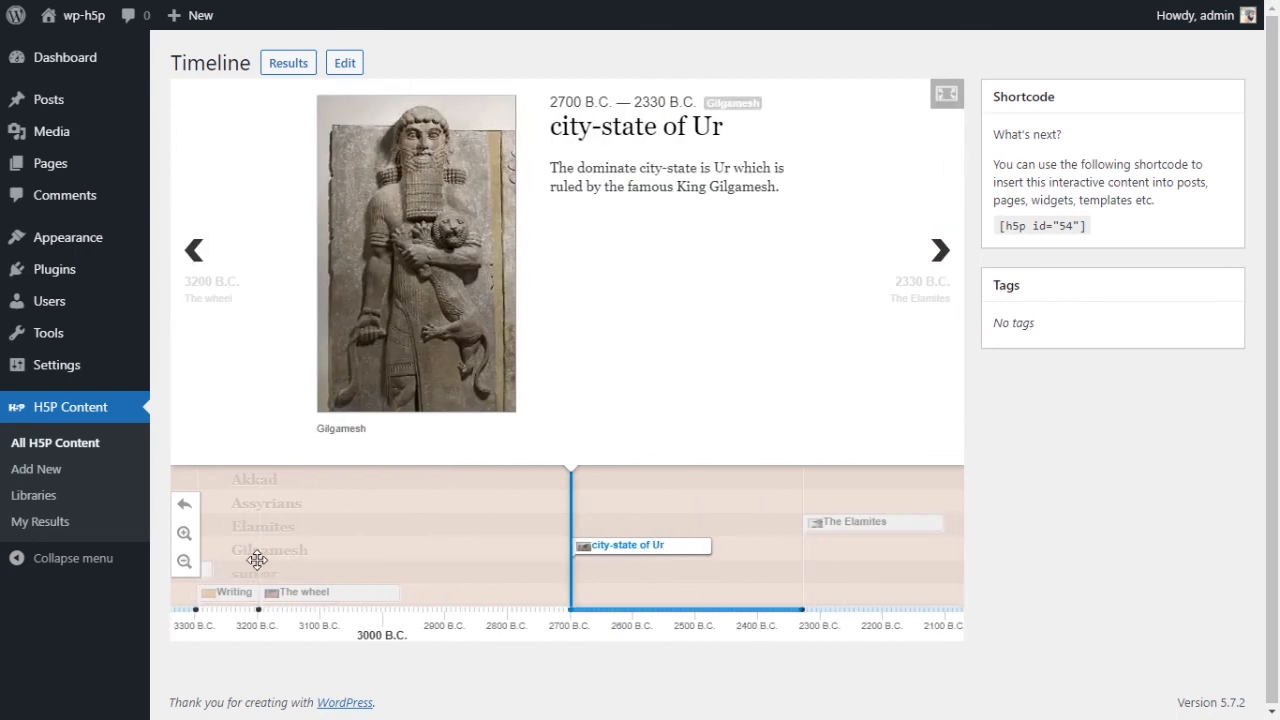
pyautogui.click(845, 528)
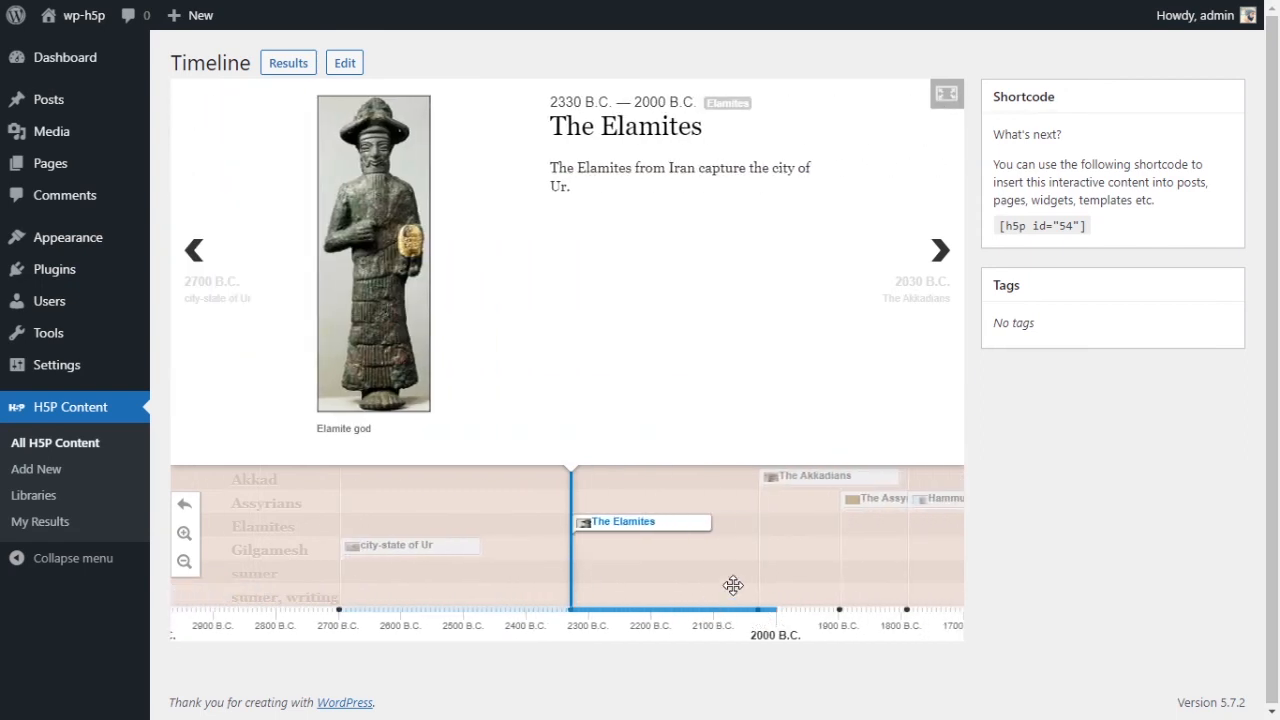
# Step forward from The Elamites to the 1927 Oil entry and examine the clustered modern dates on the date strip
pyautogui.doubleClick(943, 252)
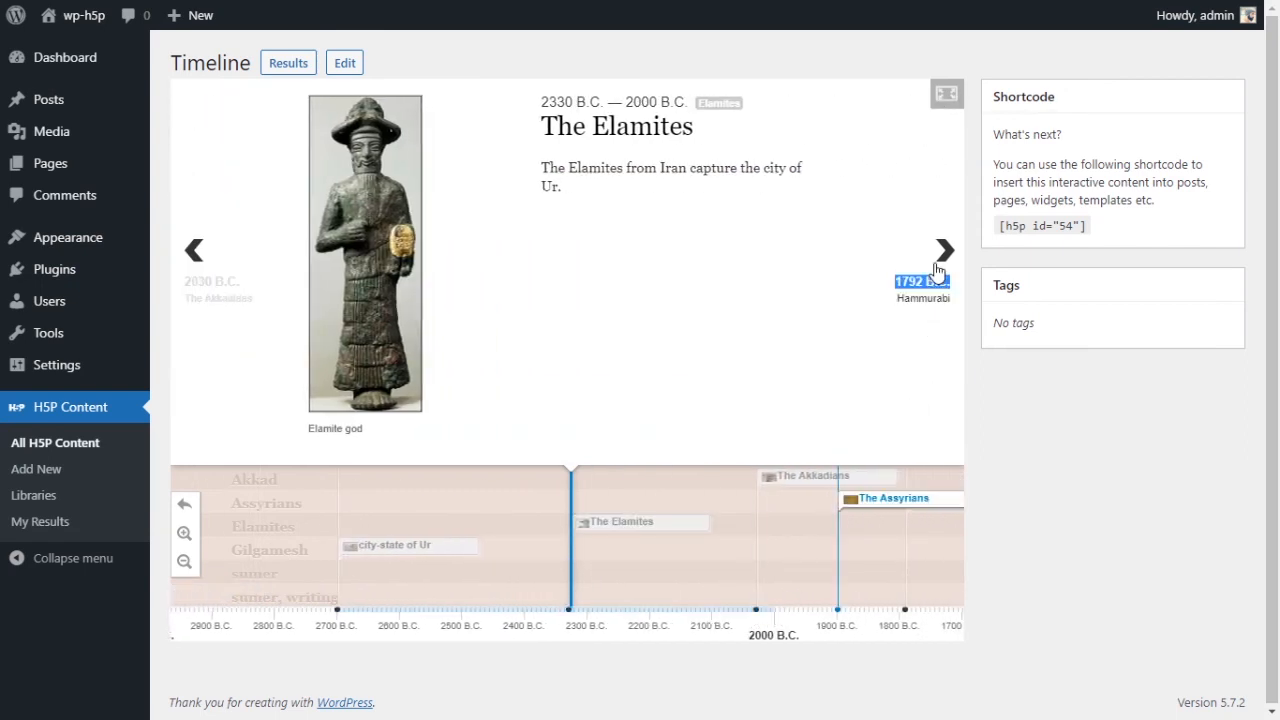
pyautogui.click(938, 268)
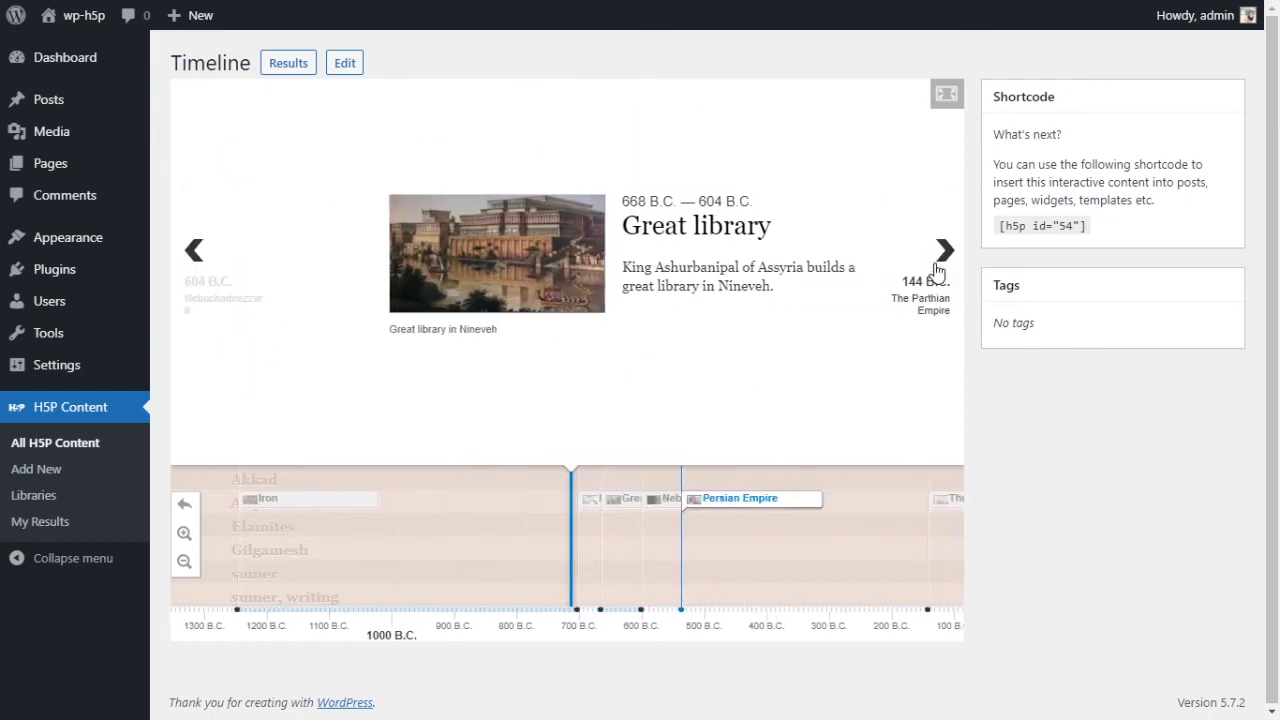
pyautogui.click(938, 268)
pyautogui.click(938, 268)
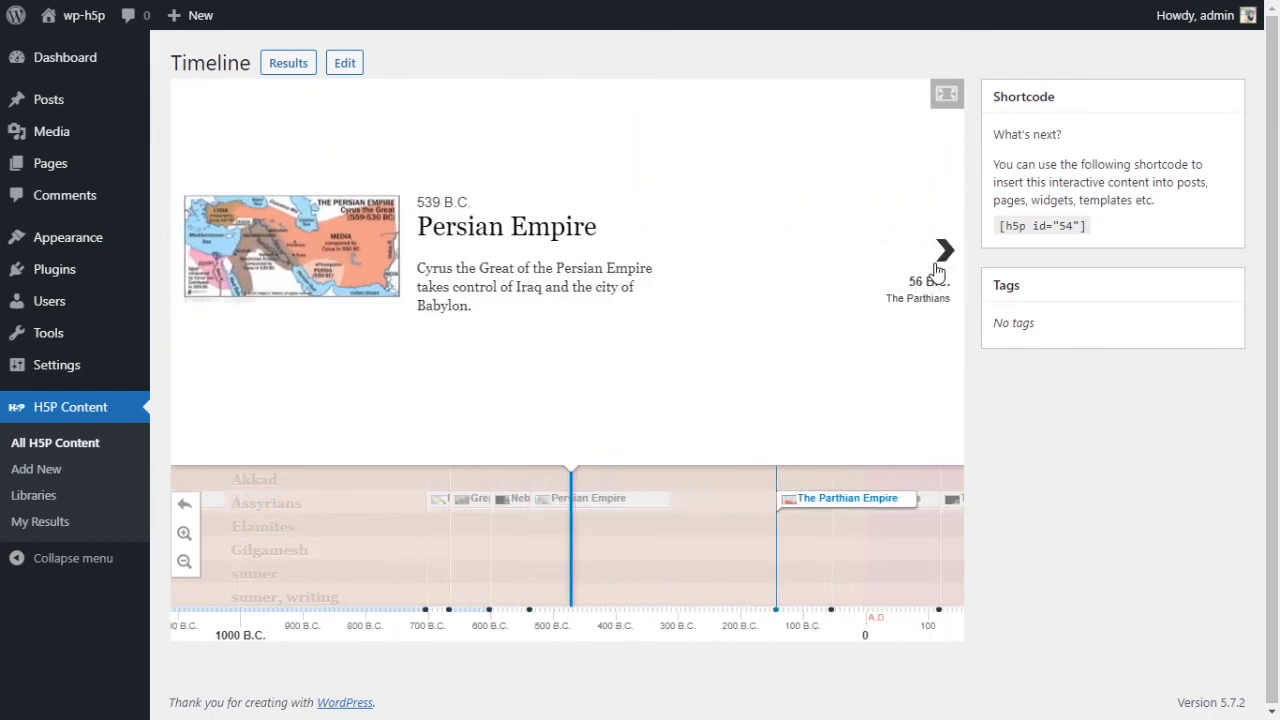
pyautogui.click(938, 268)
pyautogui.click(938, 268)
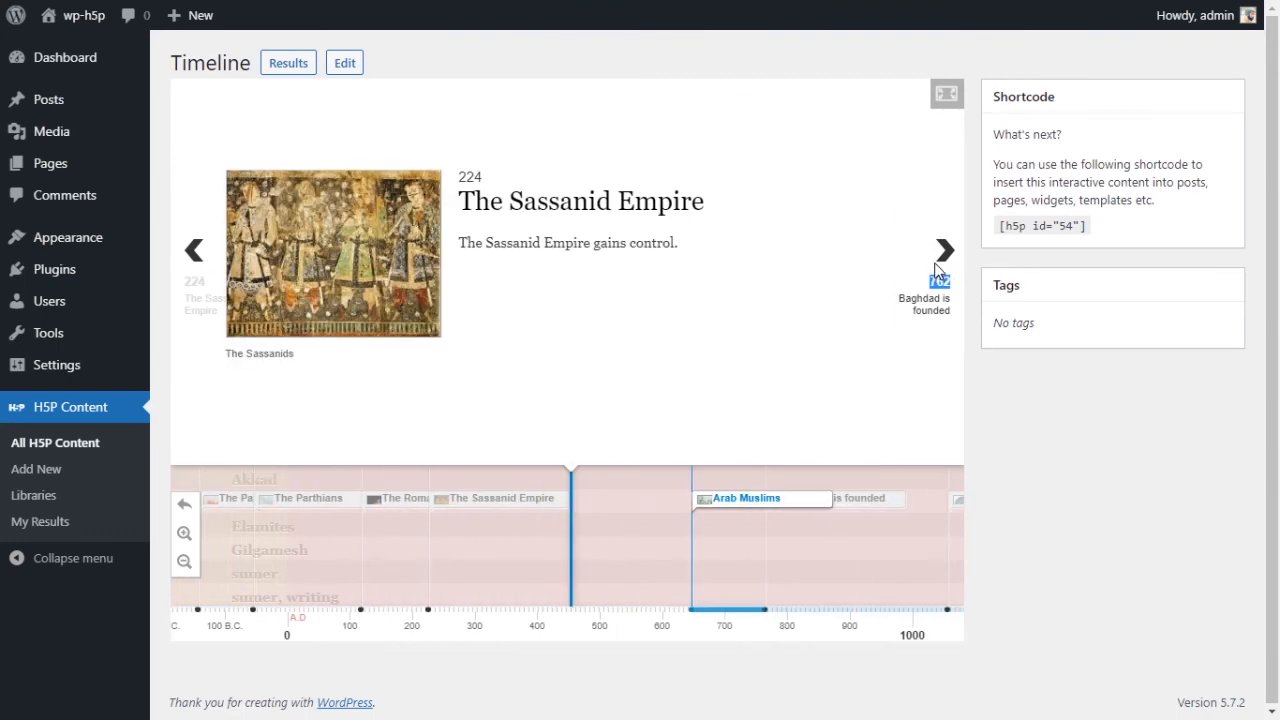
pyautogui.click(938, 268)
pyautogui.click(938, 268)
pyautogui.click(938, 268)
pyautogui.click(938, 268)
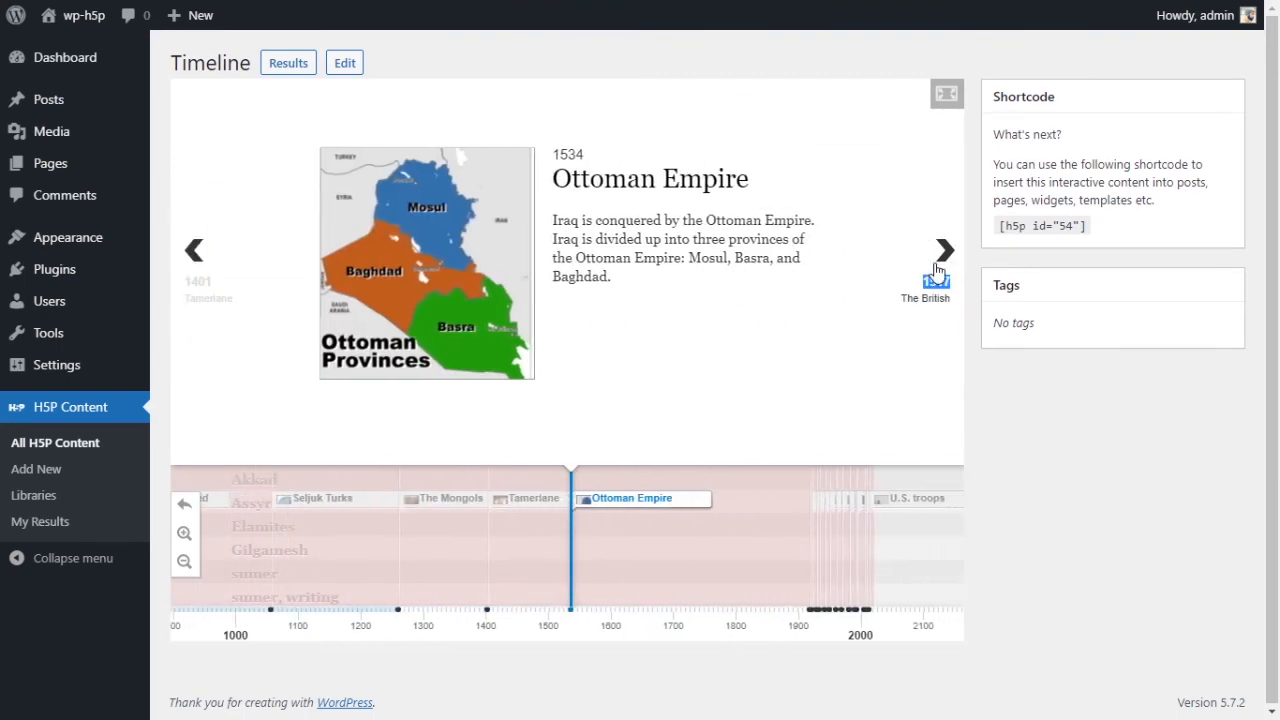
pyautogui.click(938, 268)
pyautogui.click(938, 268)
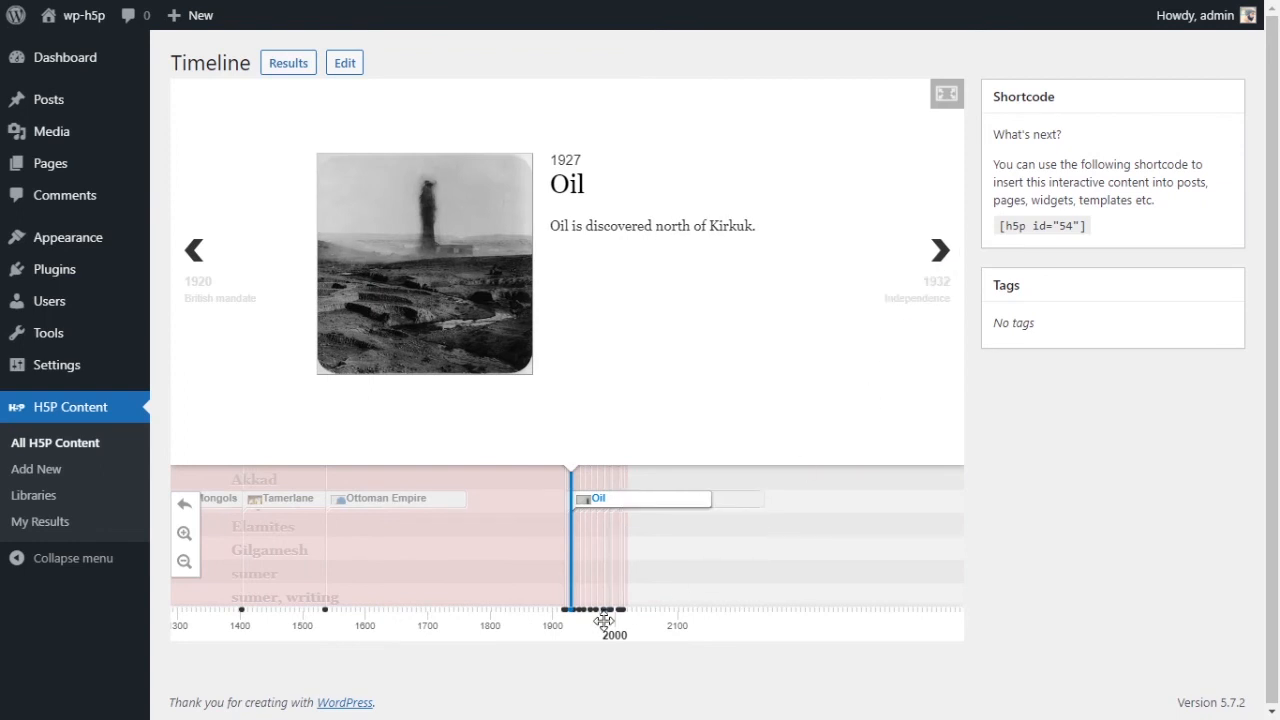
# Step back through the entries from Oil to the title slide and forward again to the Writing entry
pyautogui.click(196, 248)
pyautogui.click(196, 248)
pyautogui.click(196, 248)
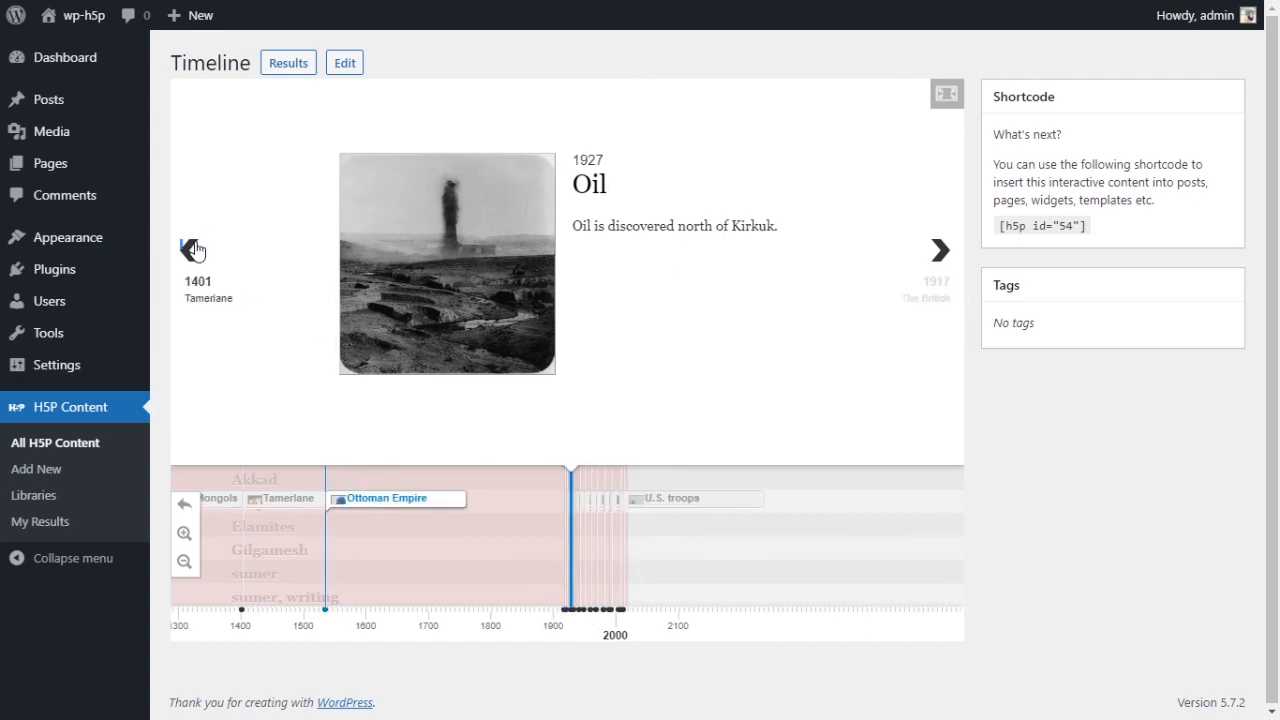
pyautogui.click(196, 248)
pyautogui.click(196, 248)
pyautogui.click(196, 248)
pyautogui.click(196, 248)
pyautogui.click(196, 248)
pyautogui.click(196, 248)
pyautogui.click(196, 248)
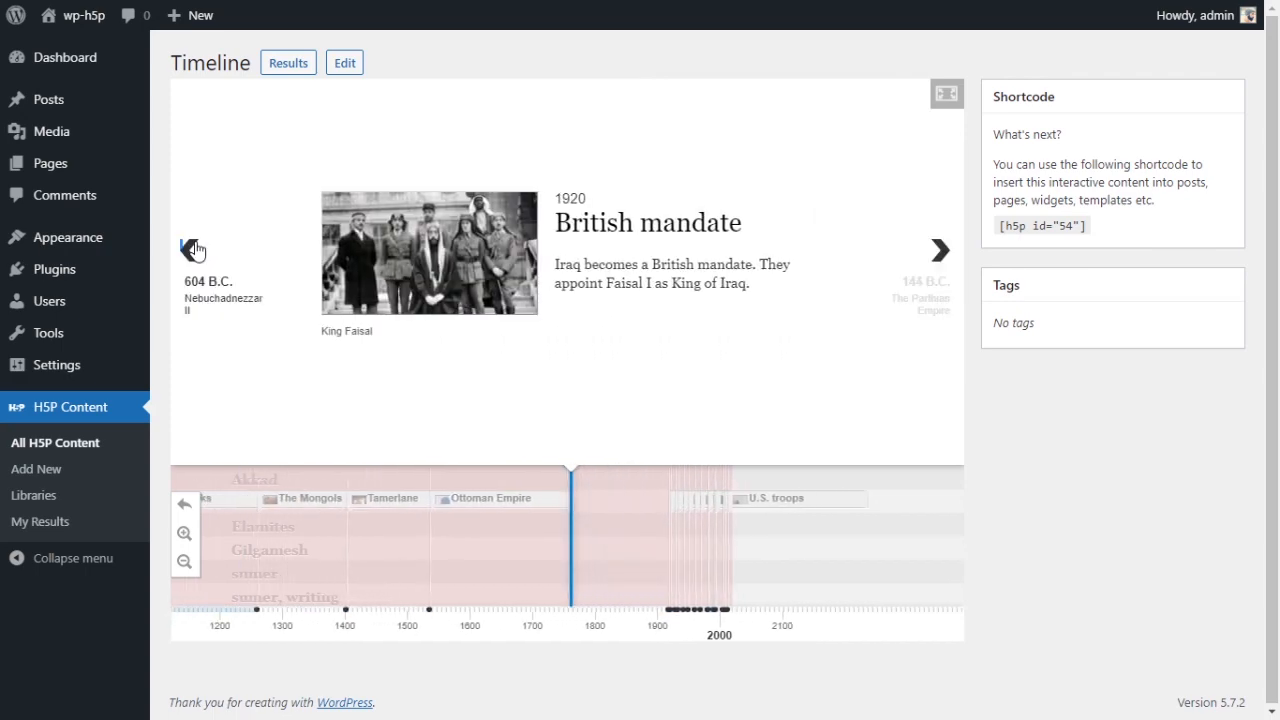
pyautogui.click(196, 248)
pyautogui.click(196, 248)
pyautogui.click(196, 248)
pyautogui.click(196, 248)
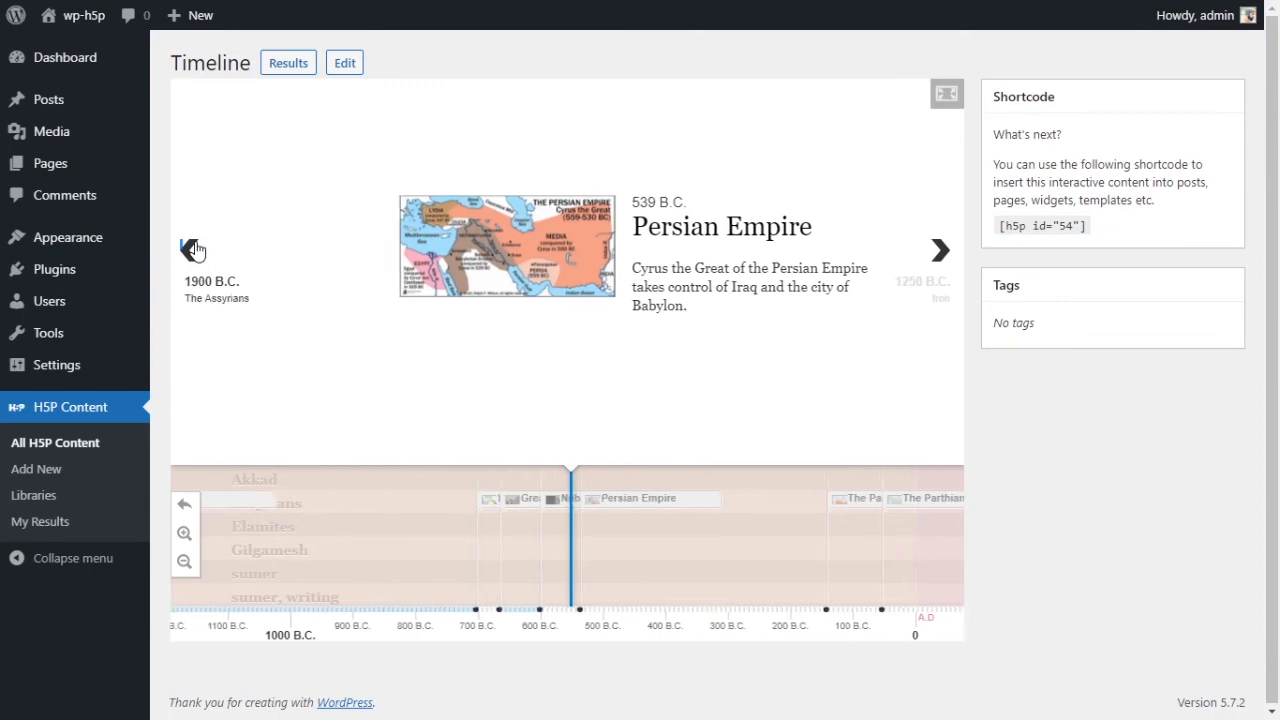
pyautogui.click(196, 248)
pyautogui.click(196, 248)
pyautogui.click(196, 248)
pyautogui.click(196, 248)
pyautogui.click(196, 248)
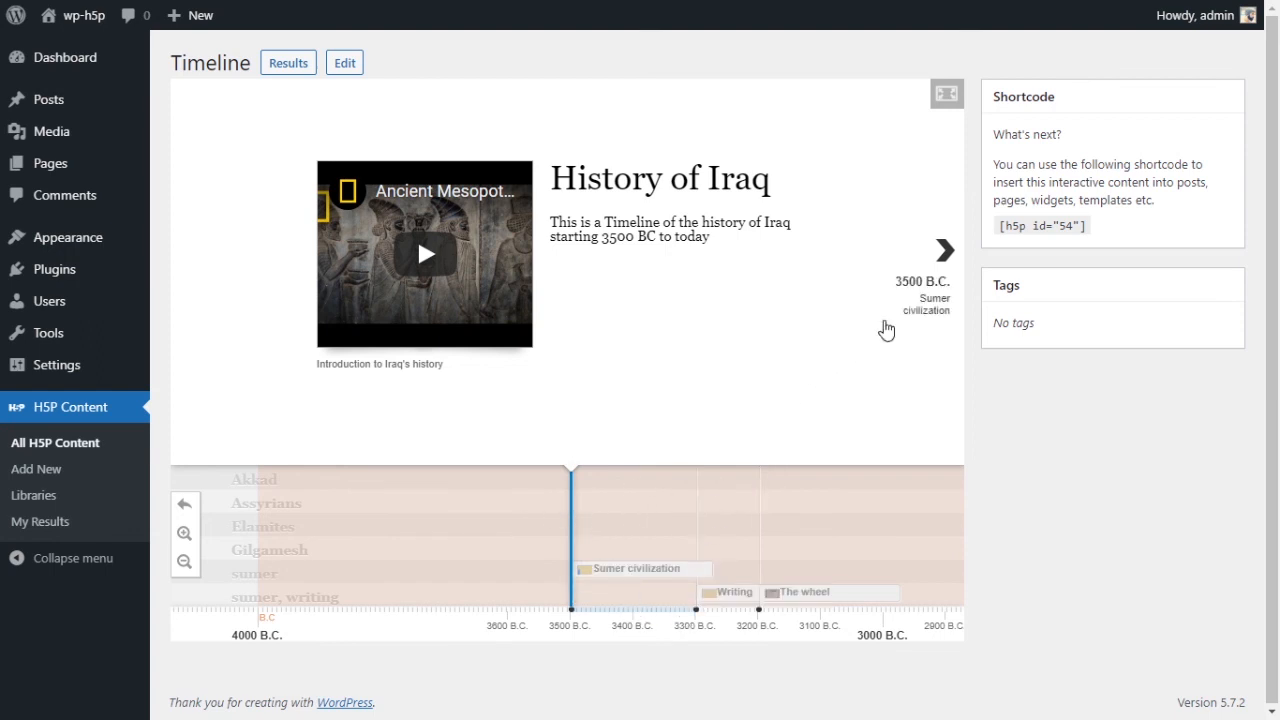
pyautogui.click(943, 287)
pyautogui.click(943, 282)
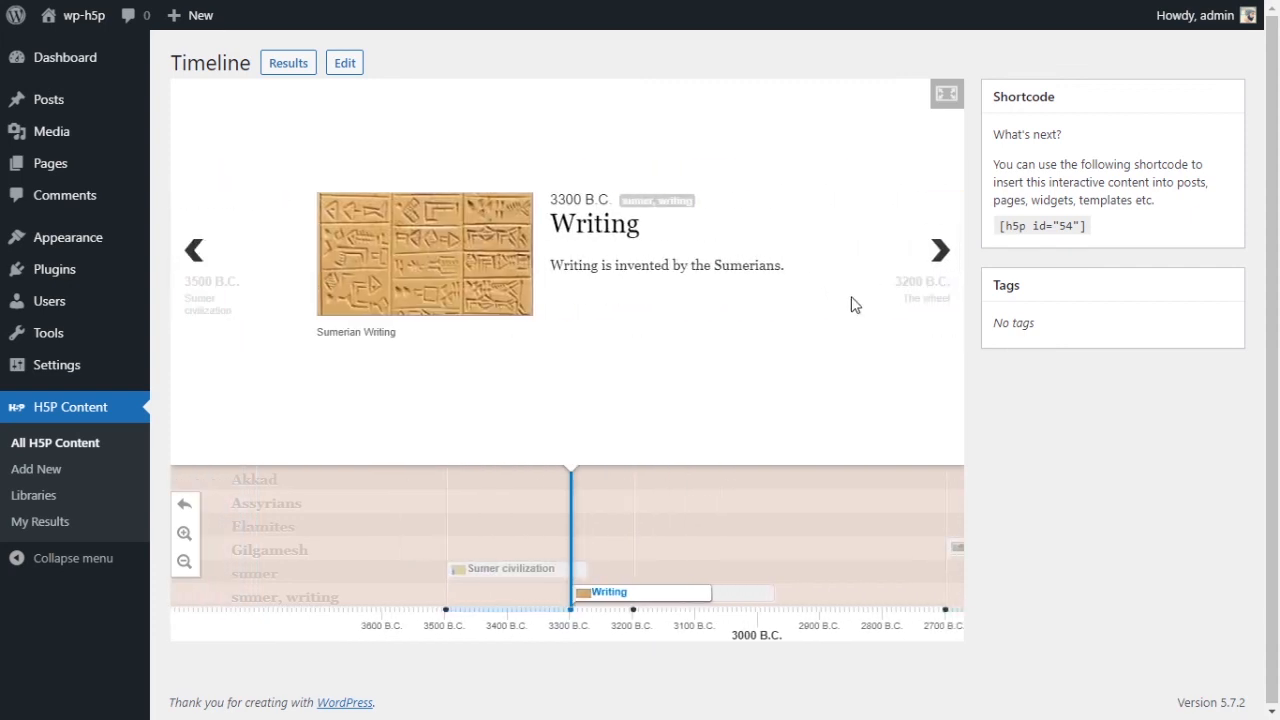
# Copy the timeline's H5P shortcode and create a new post titled "#23 Timeline"
pyautogui.moveTo(1086, 227); pyautogui.dragTo(997, 238)
pyautogui.hotkey('ctrl', 'c')
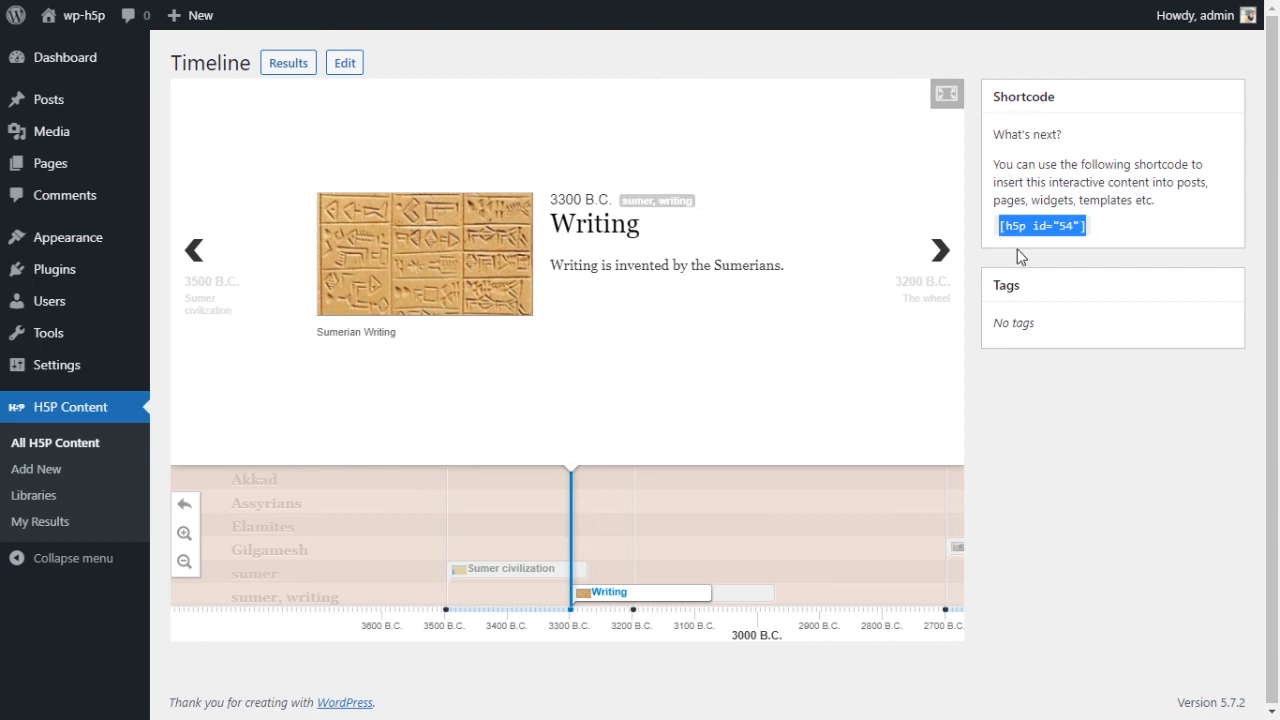
pyautogui.moveTo(20, 103)
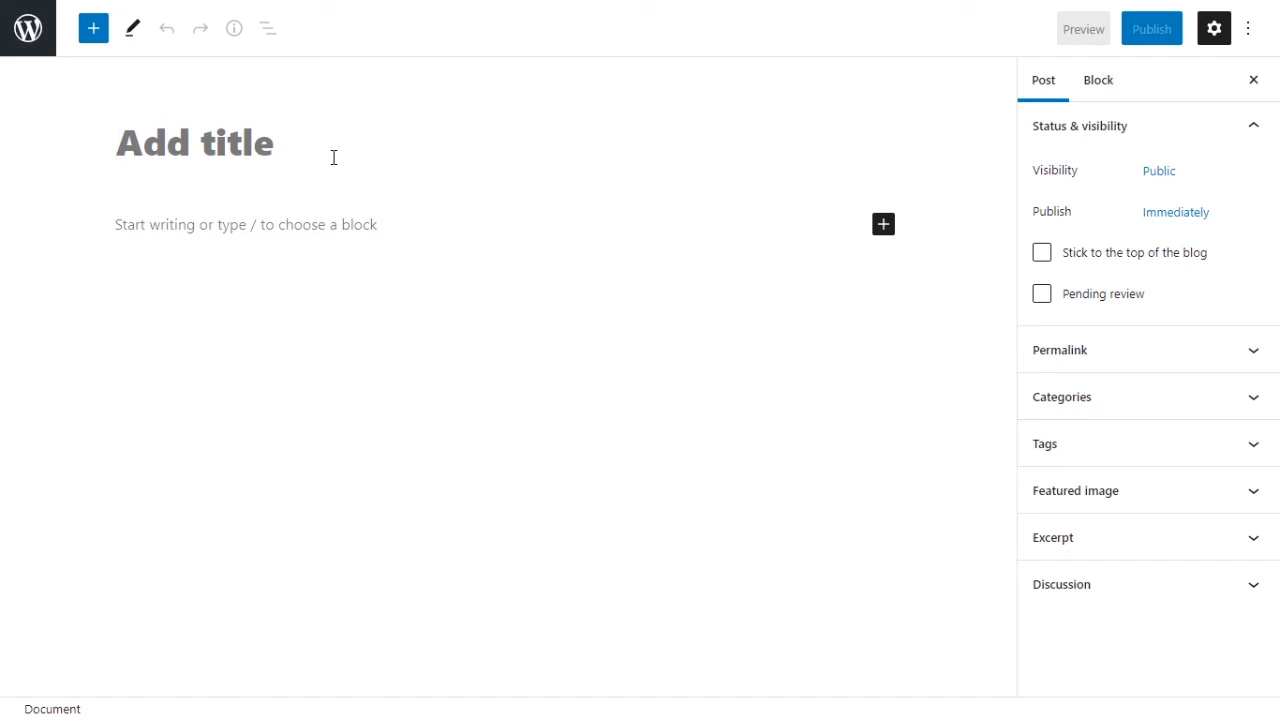
pyautogui.write('#23')
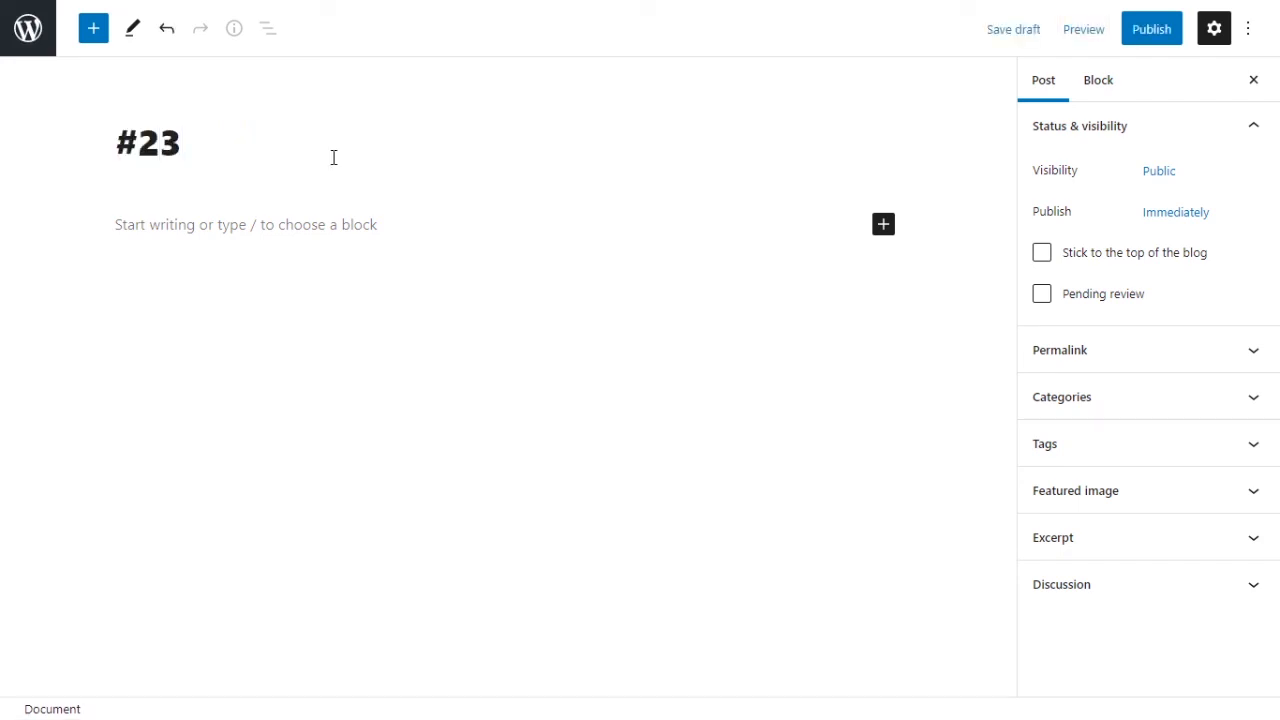
pyautogui.write(' Timeline')
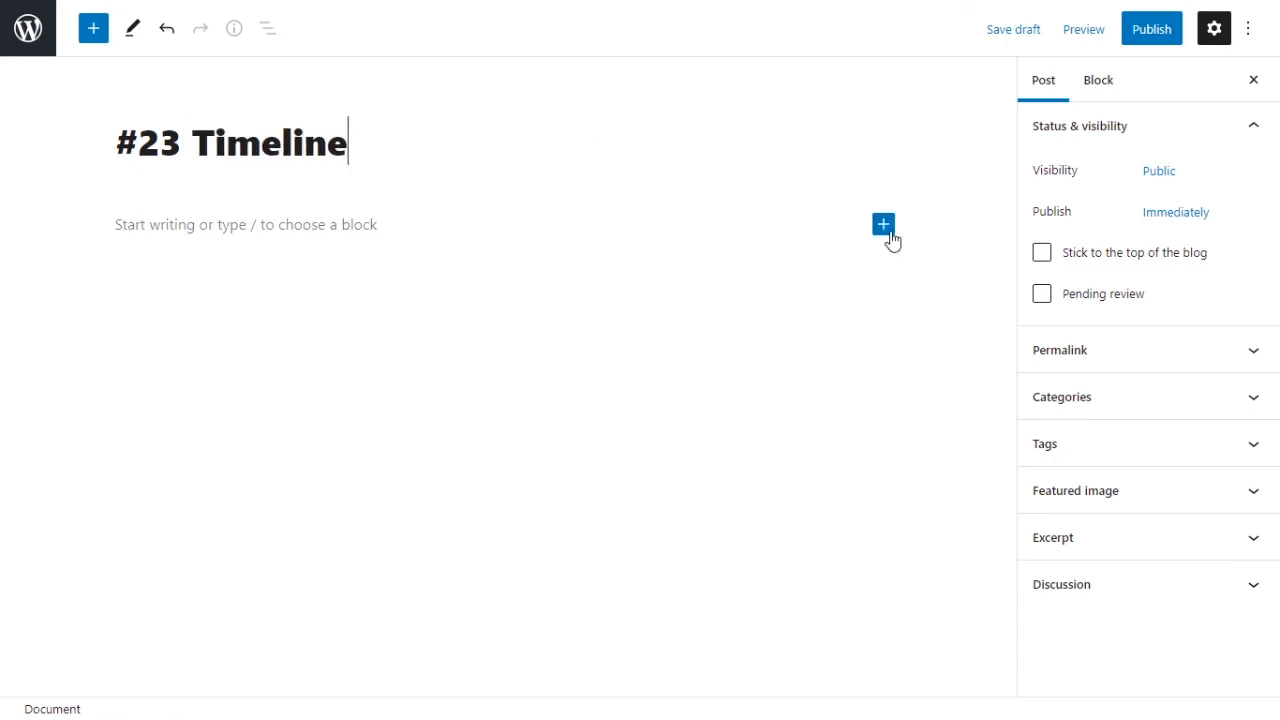
# Add a Shortcode block containing [h5p id="54"] to the post and publish it
pyautogui.click(884, 226)
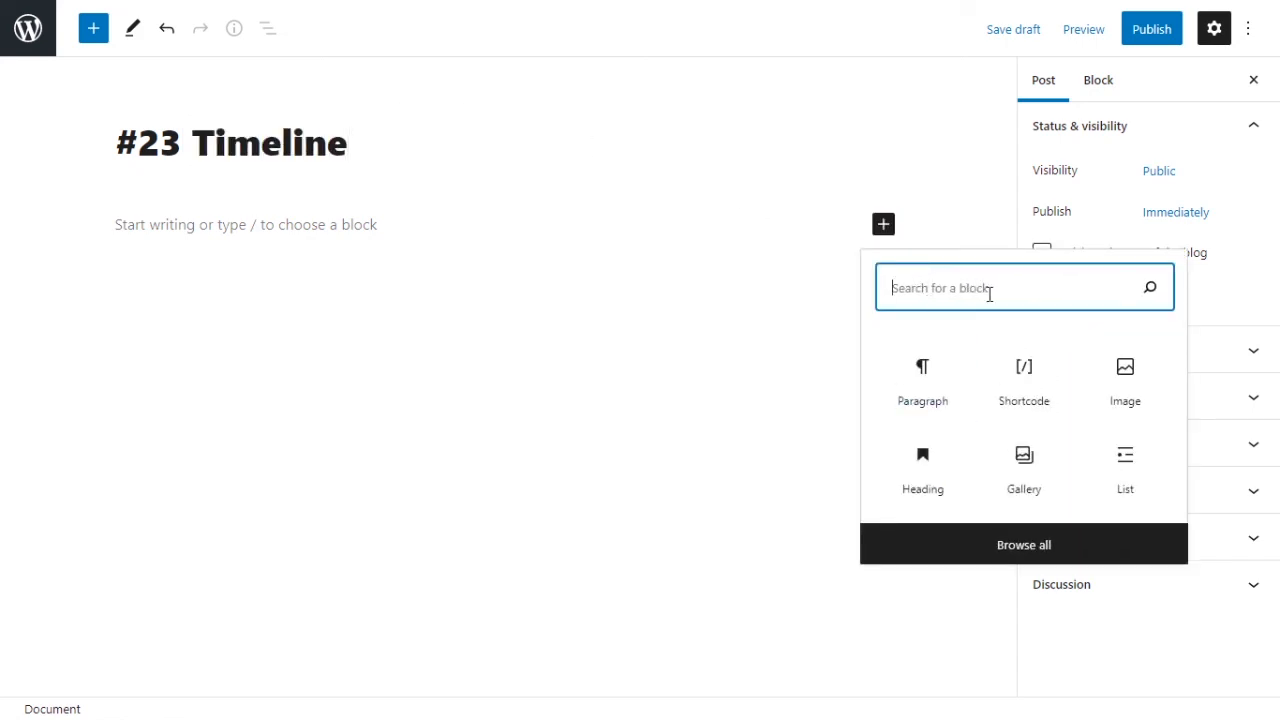
pyautogui.click(1051, 389)
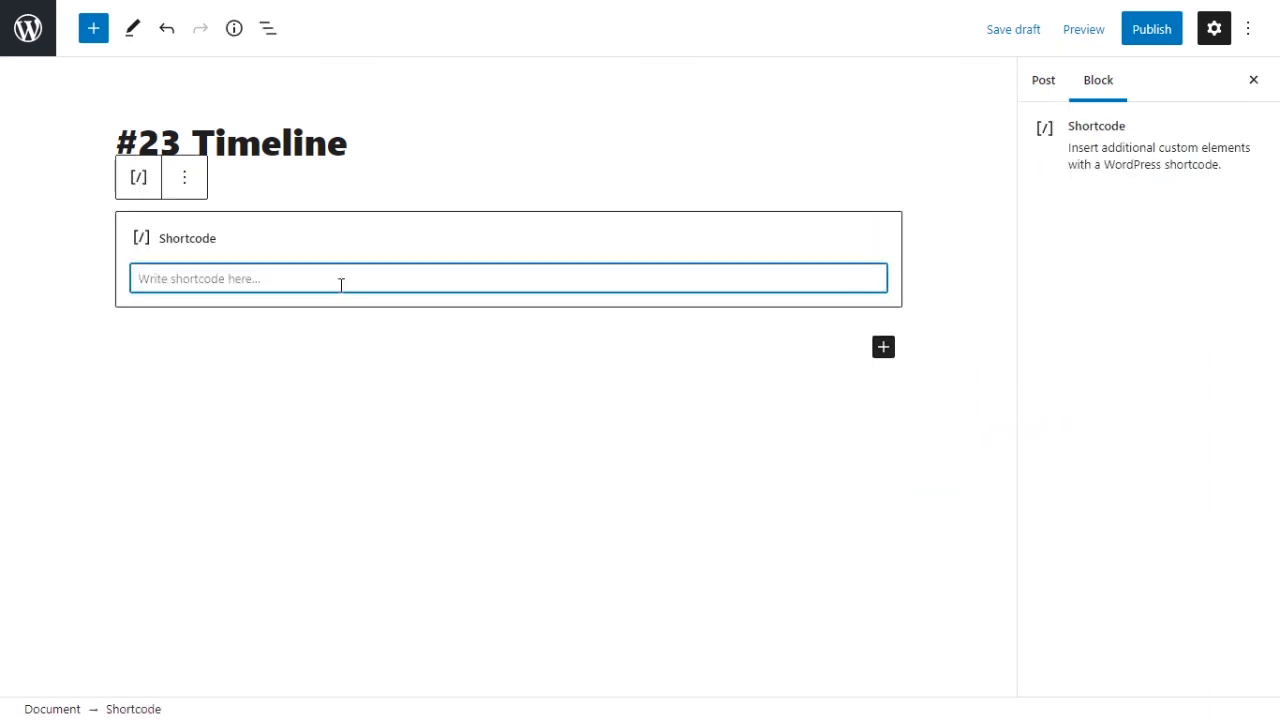
pyautogui.hotkey('ctrl', 'v')
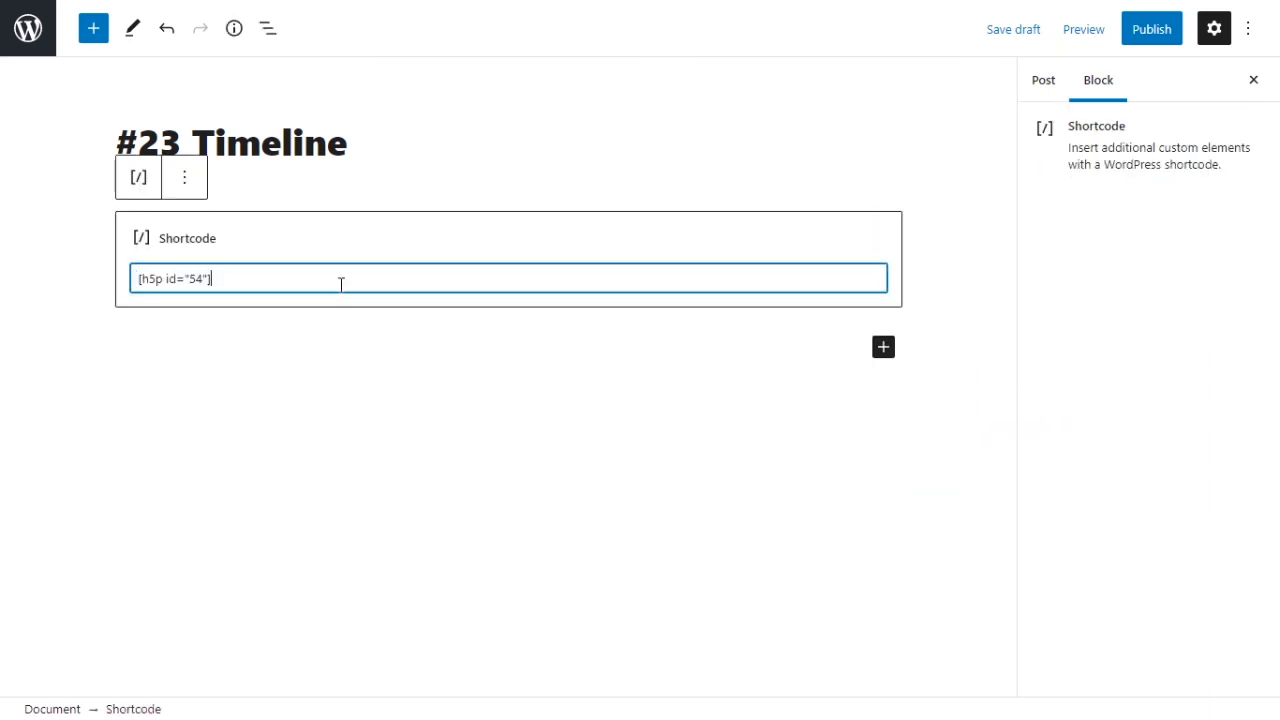
pyautogui.click(1154, 31)
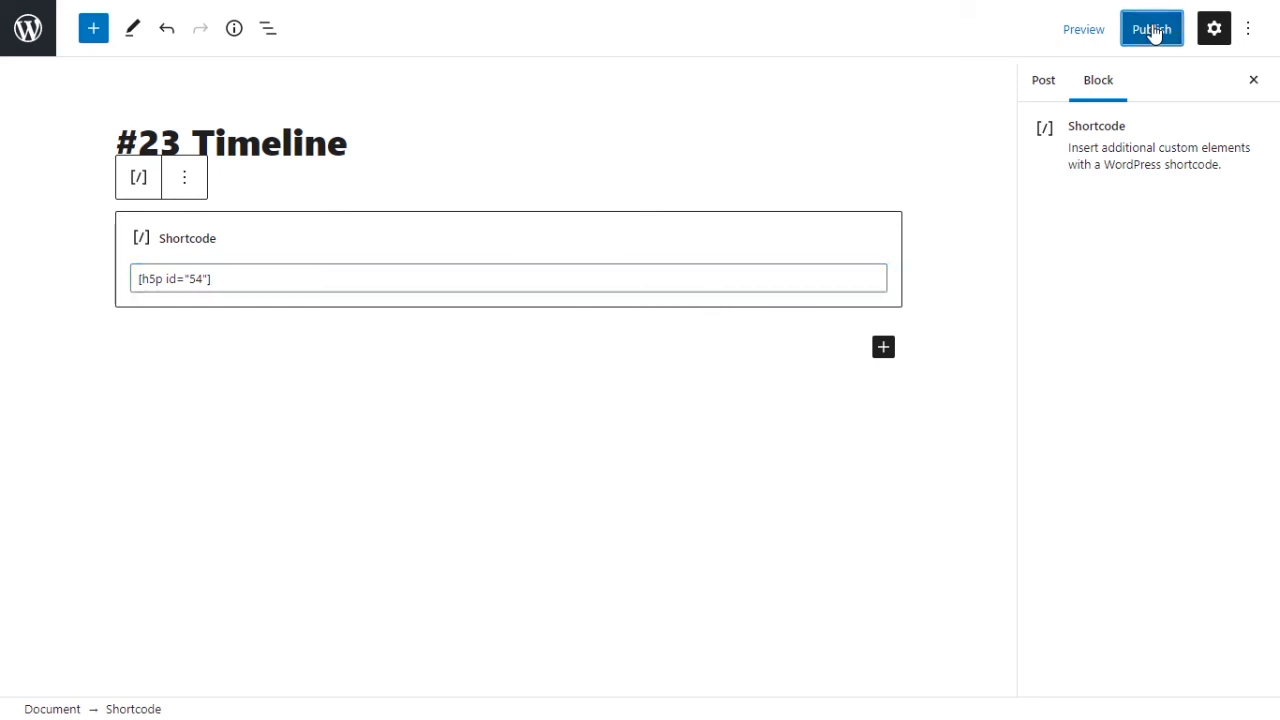
pyautogui.click(1108, 31)
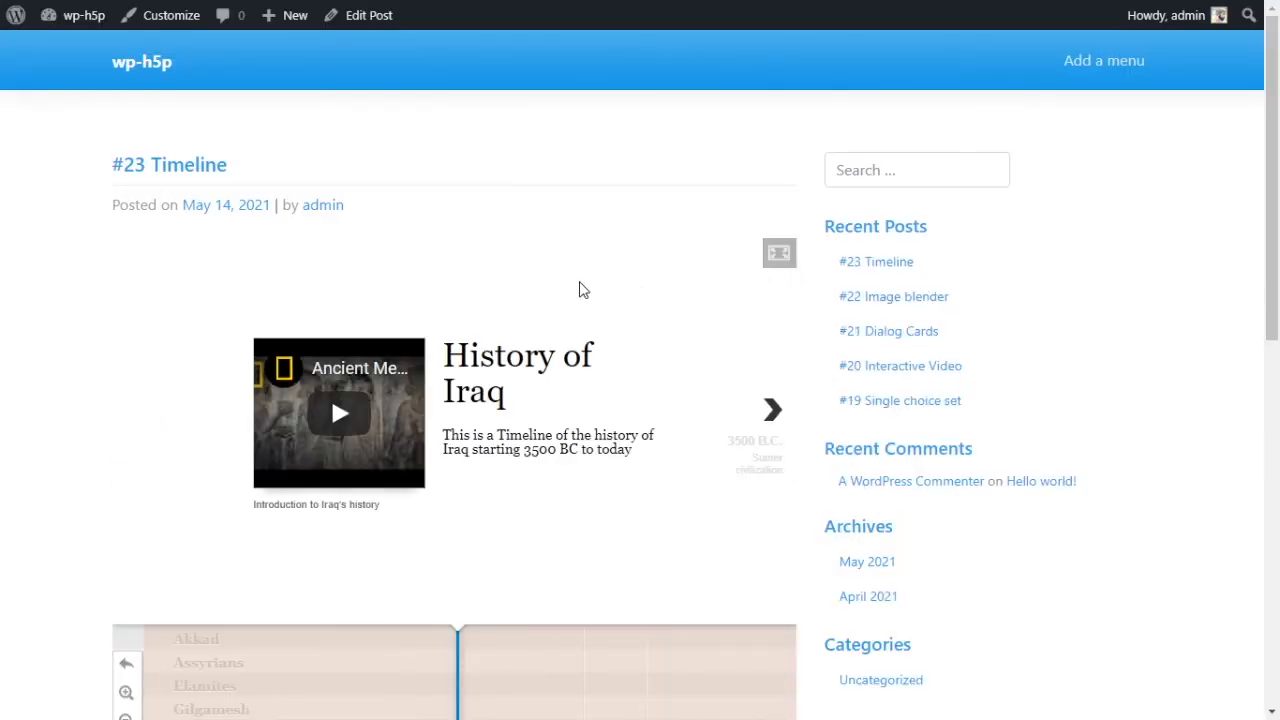
# Look over the published timeline in the #23 Timeline post and open it in full screen
pyautogui.scroll(-2, 435, 291)
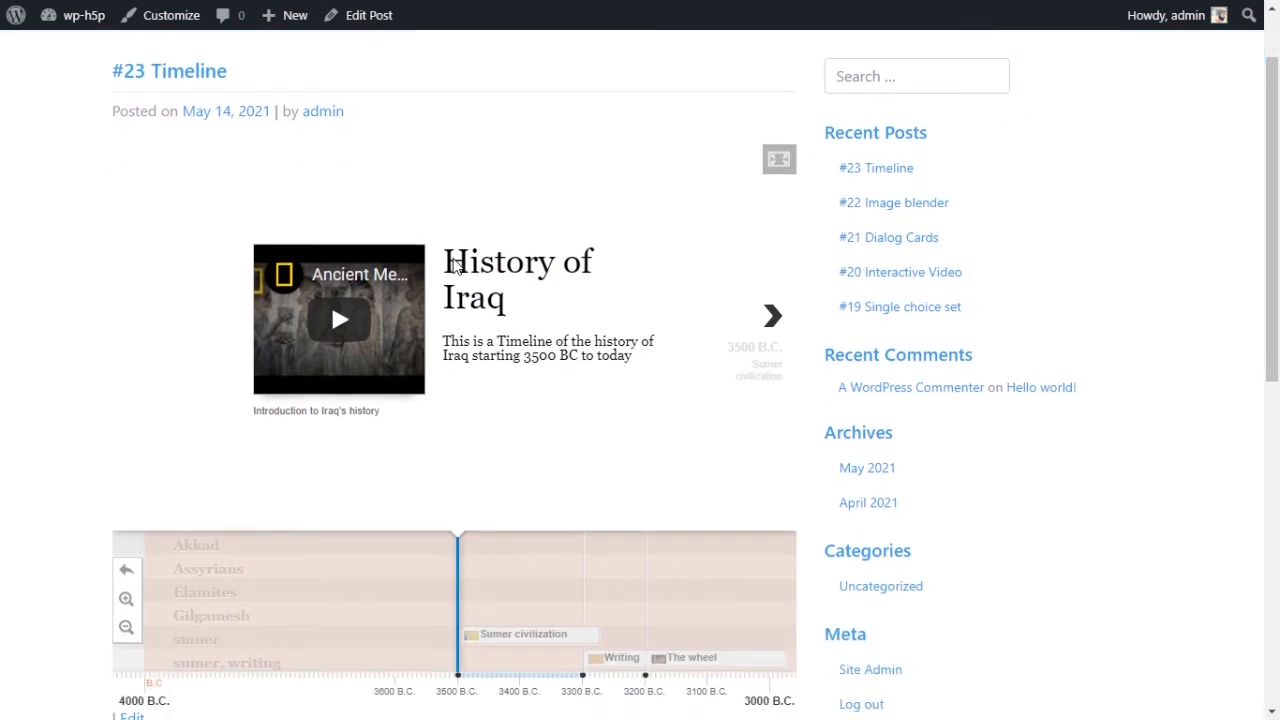
pyautogui.scroll(1, 600, 354)
pyautogui.scroll(-1, 637, 330)
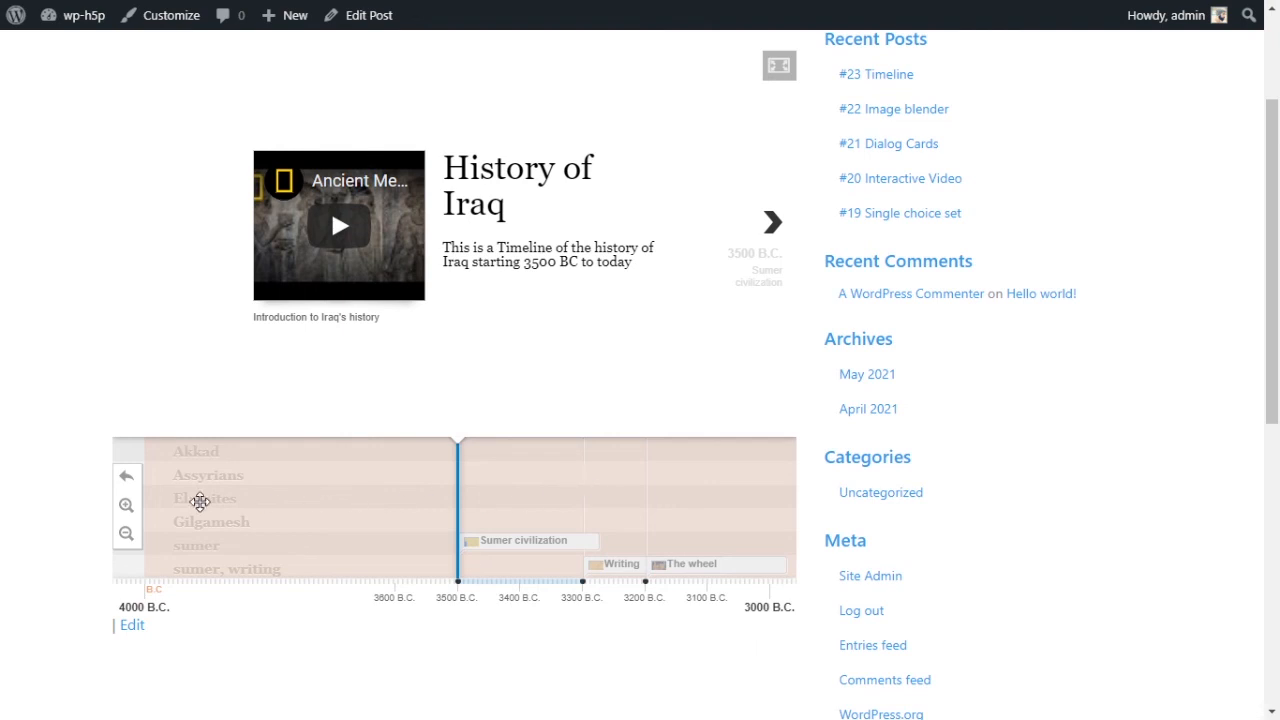
pyautogui.scroll(1, 650, 260)
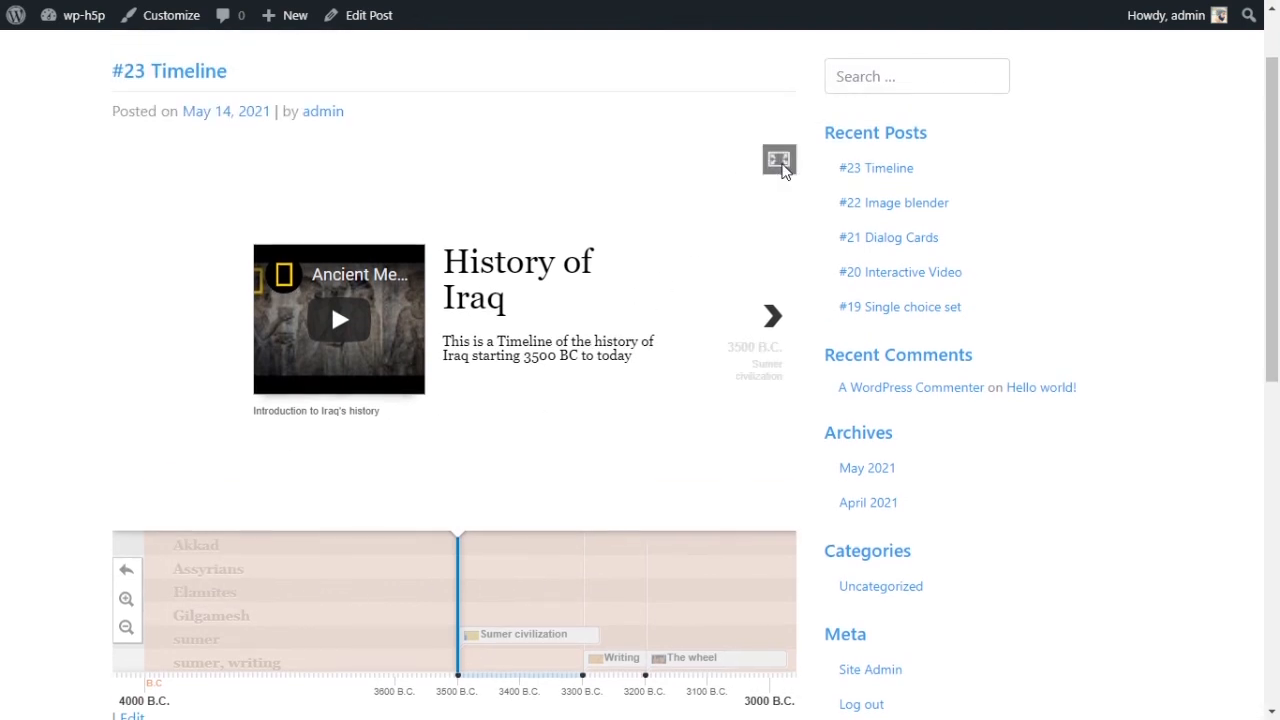
pyautogui.click(782, 168)
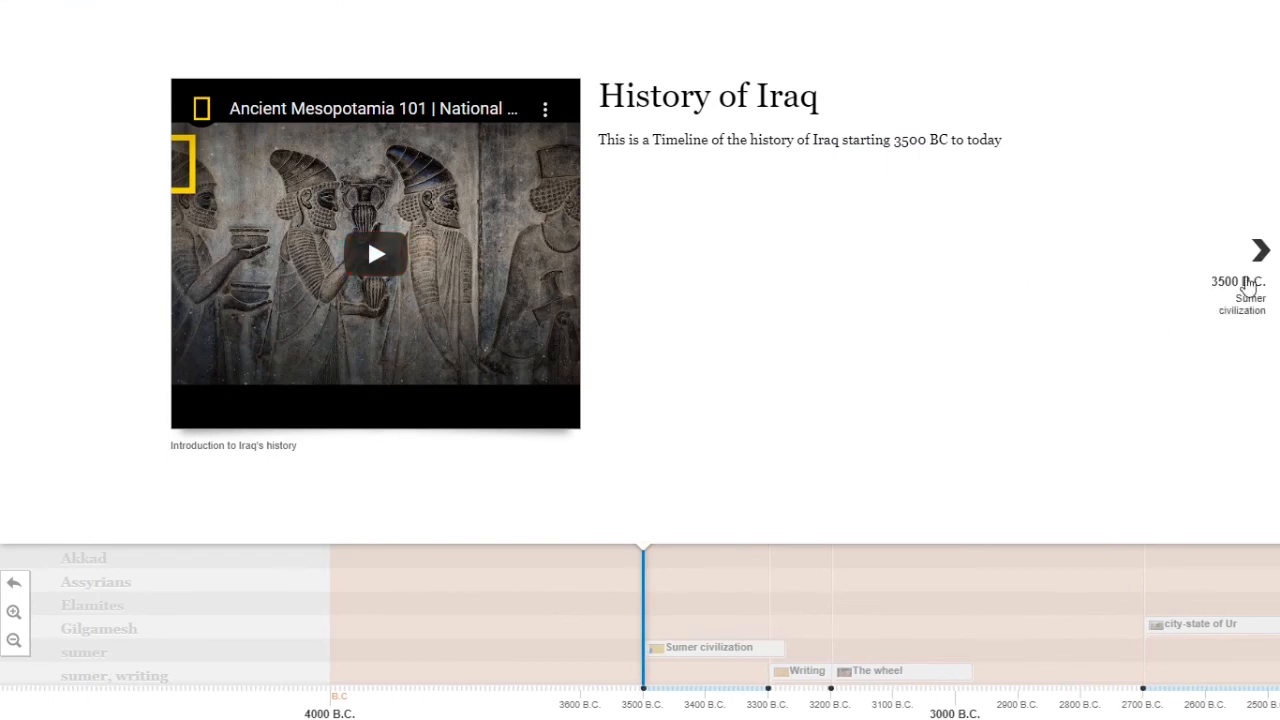
# Step forward through the timeline entries from the History of Iraq title slide to Hammurabi
pyautogui.click(1249, 284)
pyautogui.click(1248, 280)
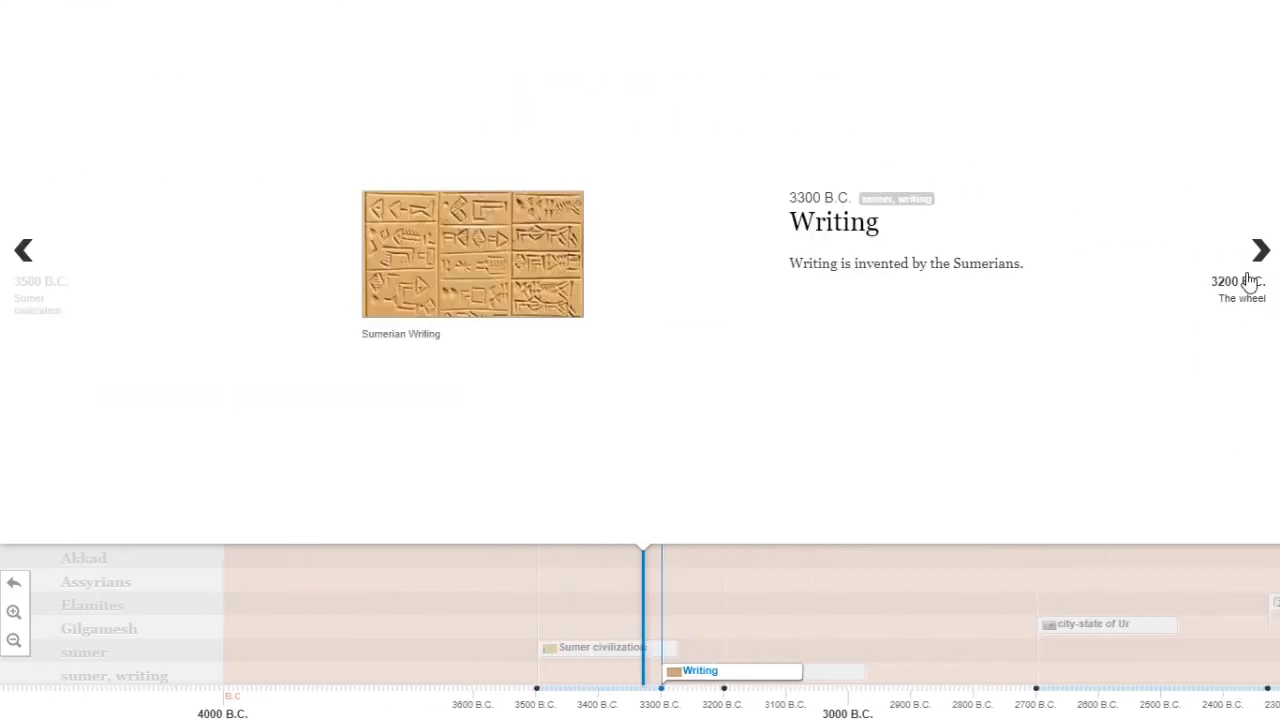
pyautogui.click(1248, 280)
pyautogui.click(1248, 280)
pyautogui.click(1248, 281)
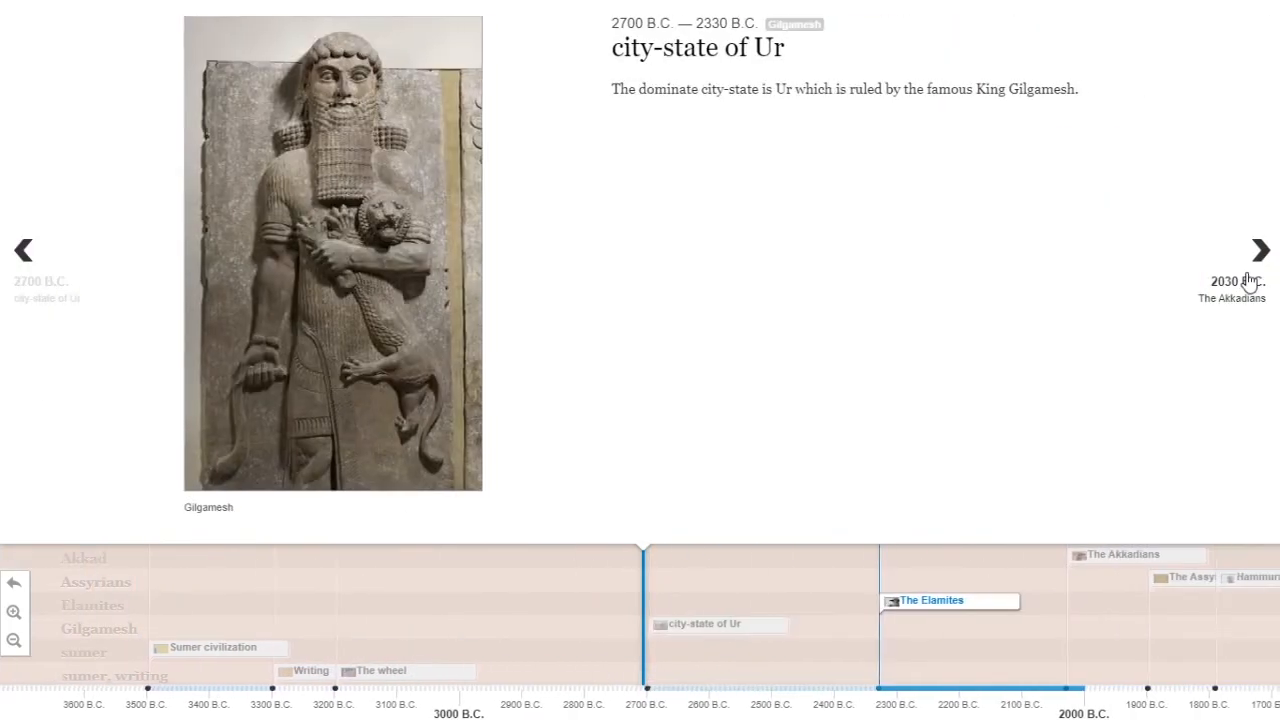
pyautogui.click(1249, 282)
pyautogui.click(1249, 282)
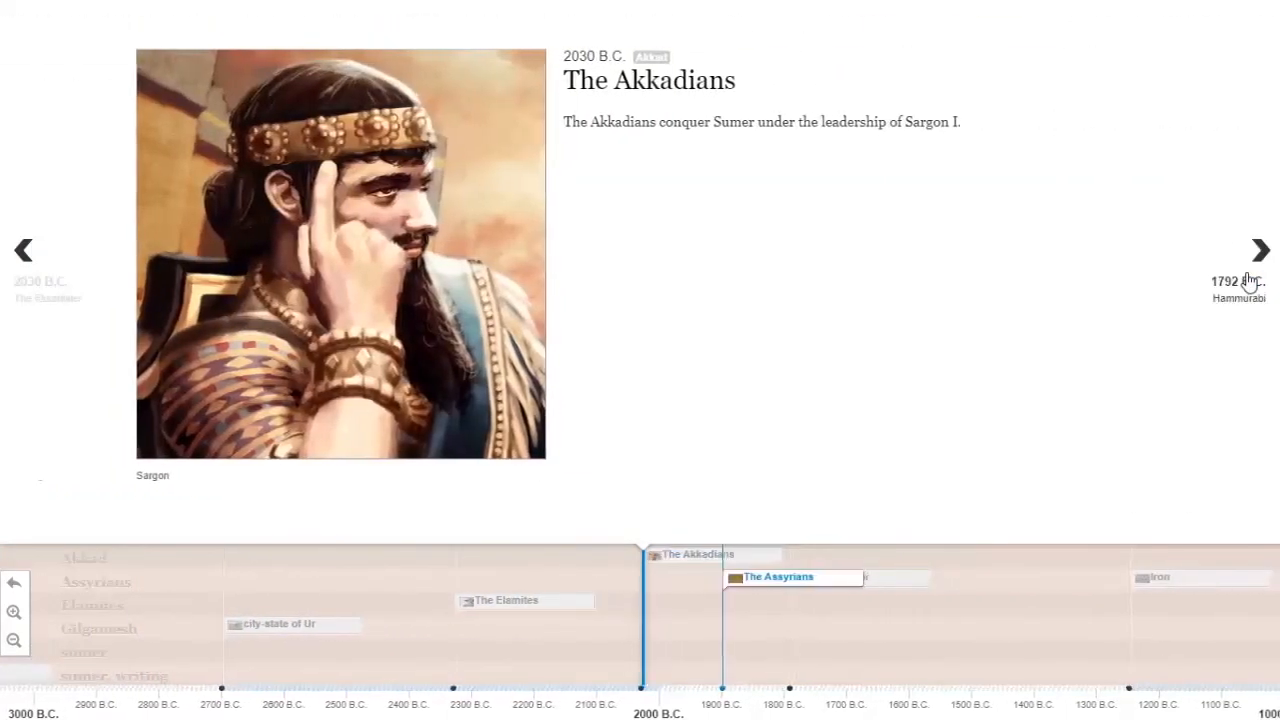
pyautogui.click(1248, 281)
# Open successive entries directly on the date strip, past Baghdad is founded and Ottoman Empire, up to The British invade
pyautogui.moveTo(1226, 710); pyautogui.dragTo(611, 700)
pyautogui.click(839, 590)
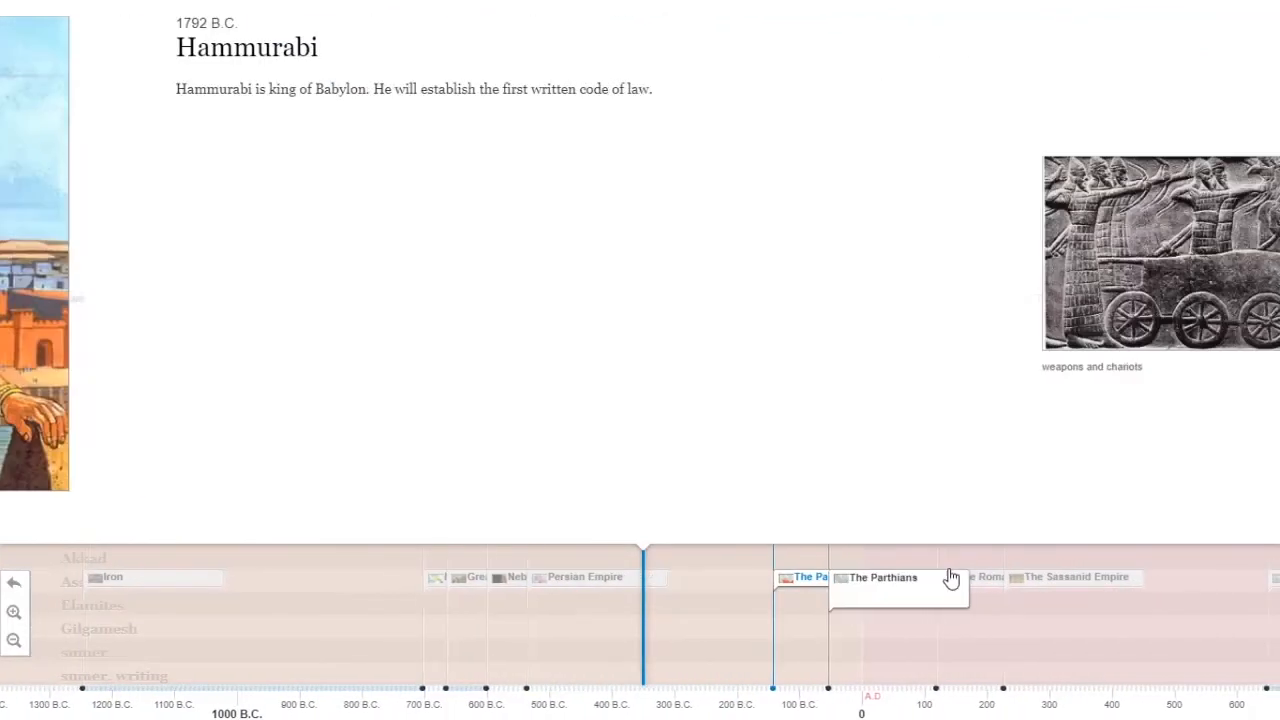
pyautogui.click(971, 589)
pyautogui.click(1008, 588)
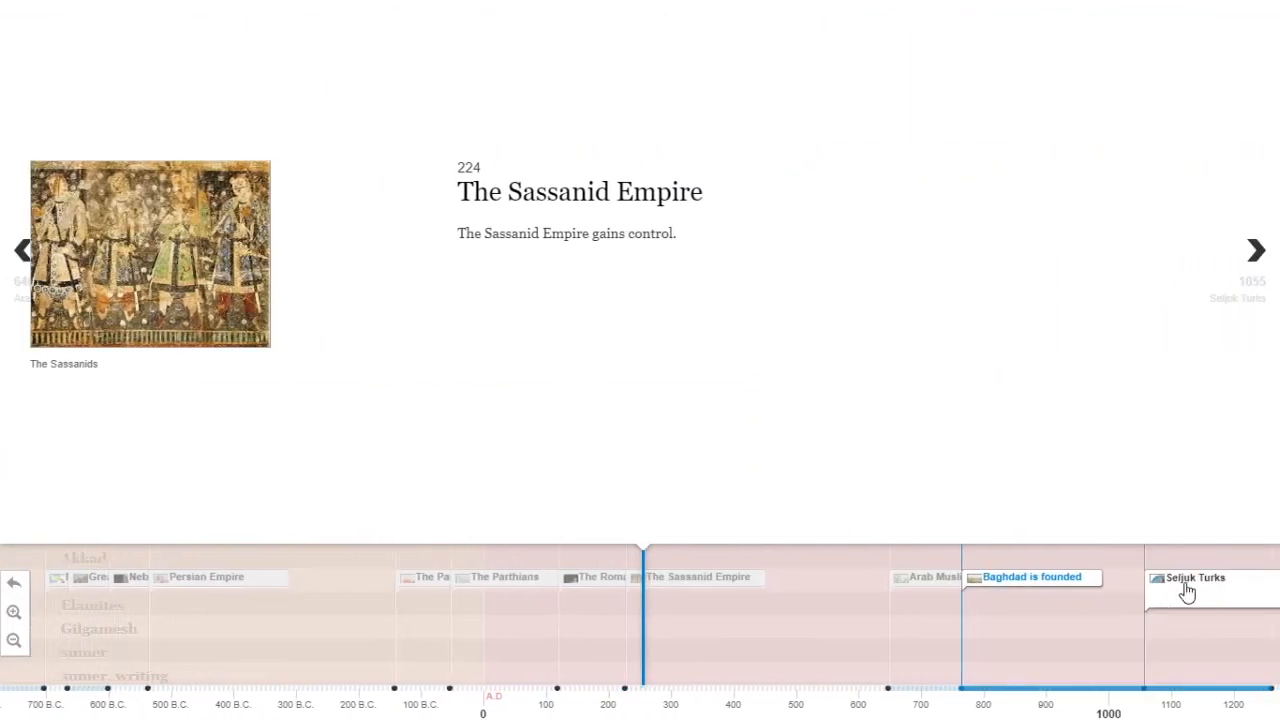
pyautogui.click(1186, 591)
pyautogui.click(884, 595)
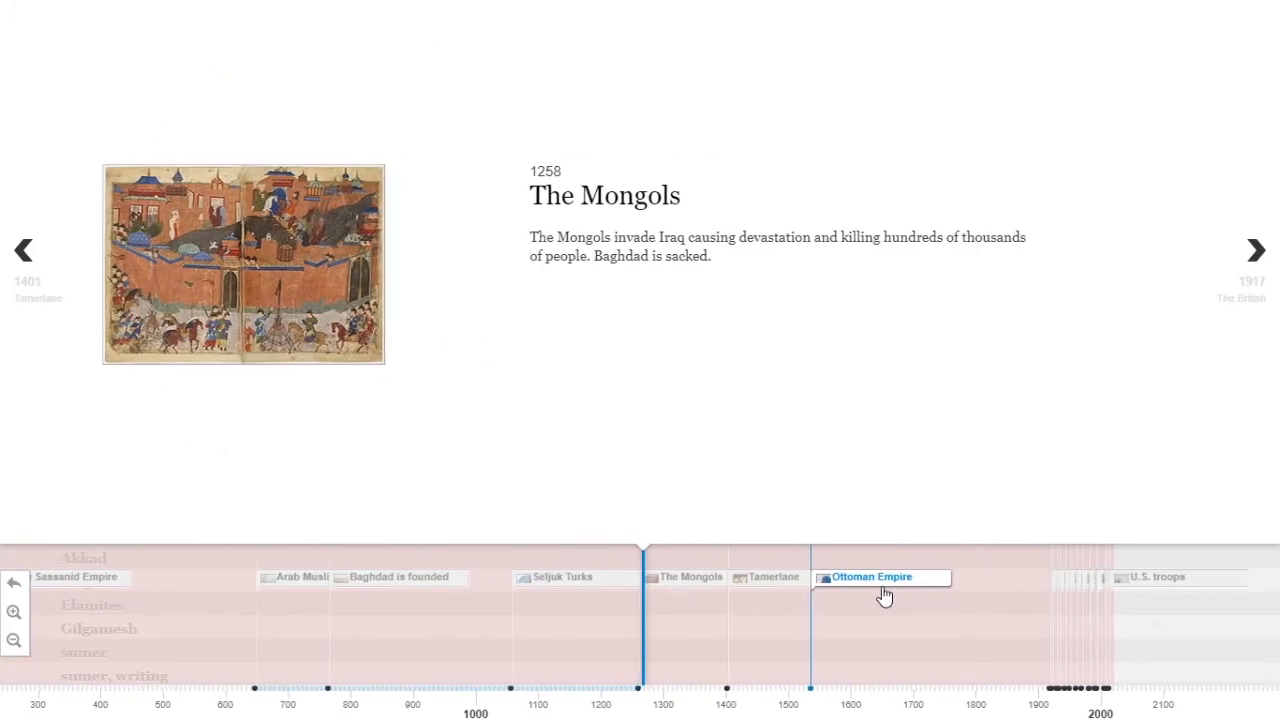
pyautogui.click(919, 596)
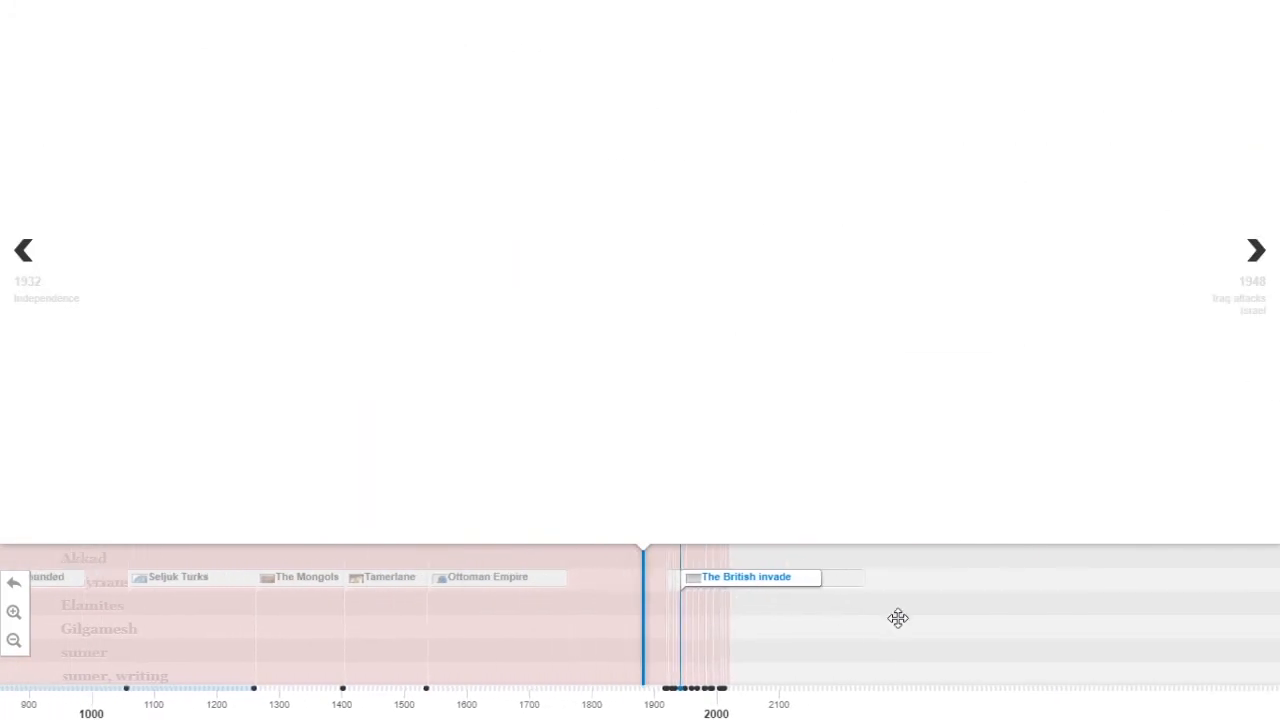
# Pan the date strip back and forth through the eras, ending at the Sumer civilization period around 3500 B.C
pyautogui.moveTo(463, 674); pyautogui.dragTo(971, 660)
pyautogui.moveTo(586, 640); pyautogui.dragTo(1000, 640)
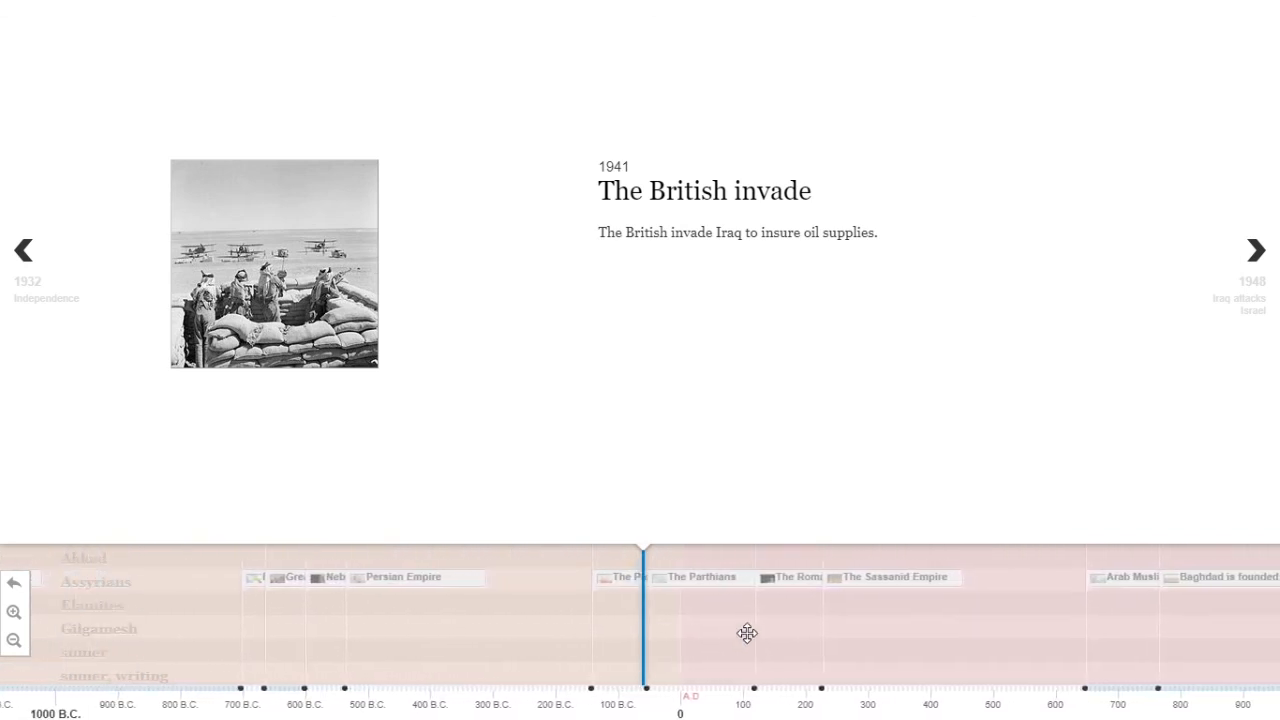
pyautogui.moveTo(1000, 625); pyautogui.dragTo(769, 637)
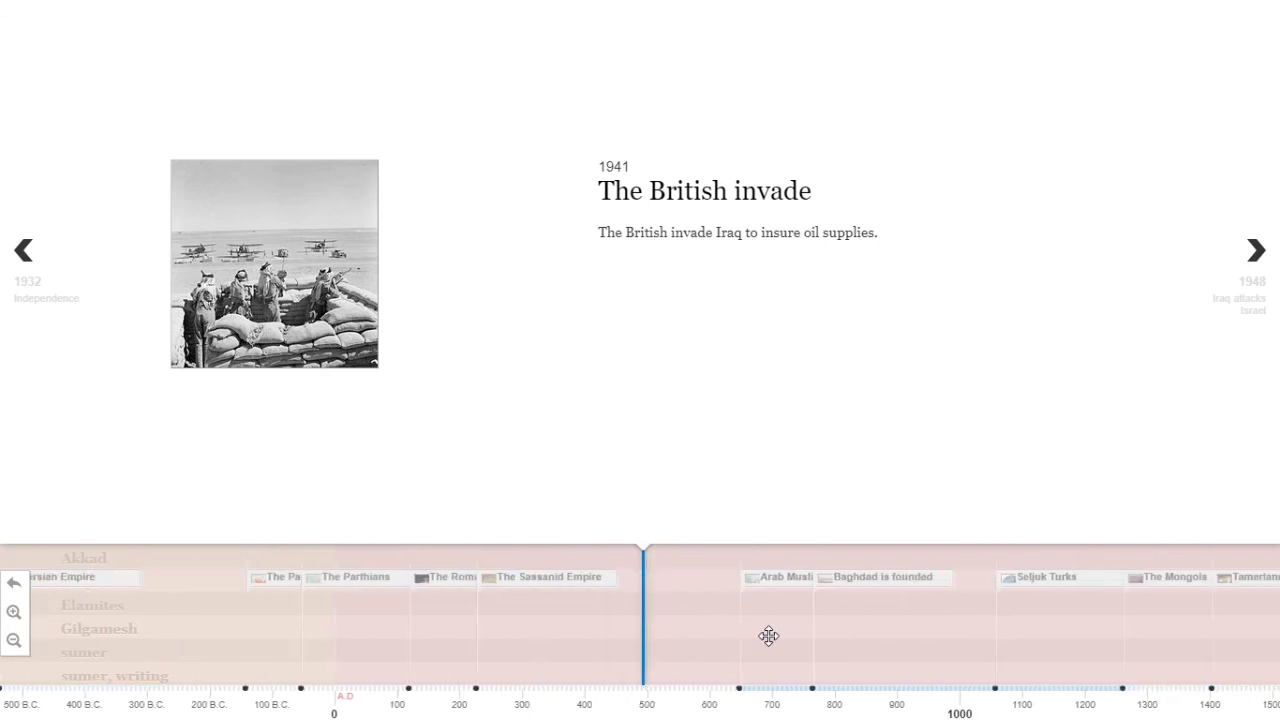
pyautogui.moveTo(929, 657); pyautogui.dragTo(743, 660)
pyautogui.moveTo(911, 659)
pyautogui.mouseDown()
pyautogui.moveTo(760, 657)
pyautogui.moveTo(902, 652)
pyautogui.mouseUp()
pyautogui.moveTo(695, 651); pyautogui.dragTo(771, 651)
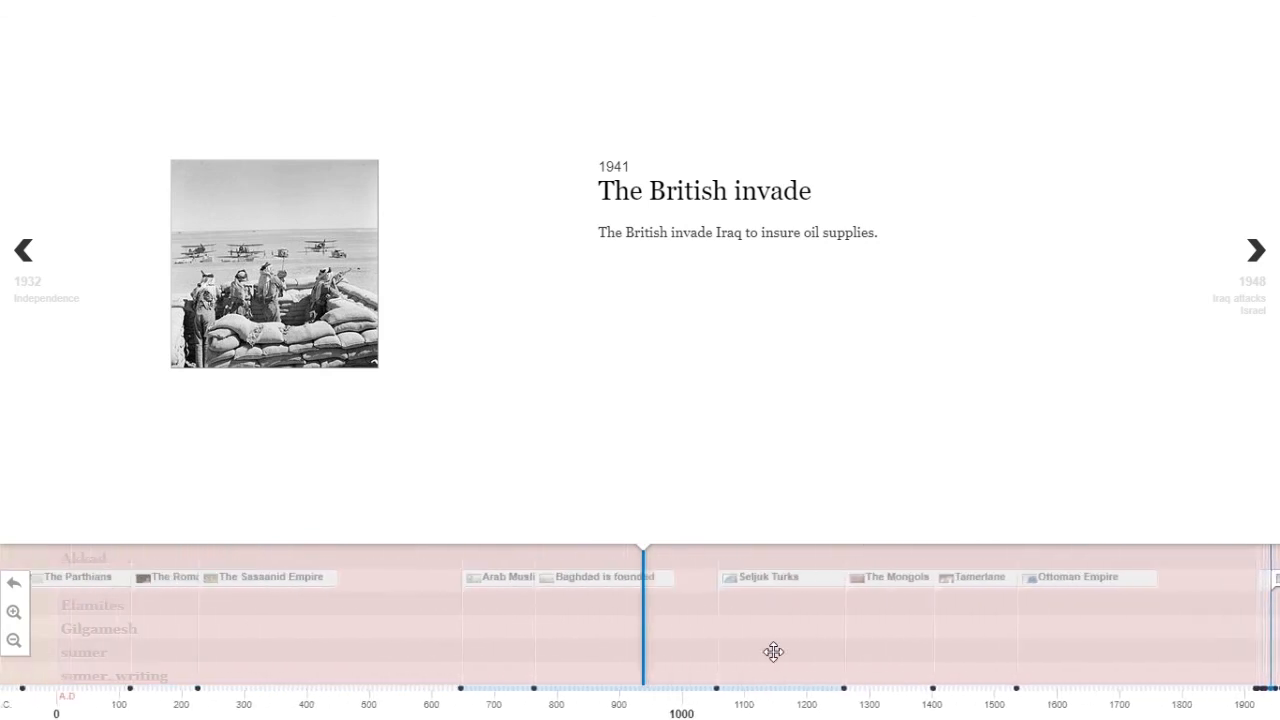
pyautogui.moveTo(443, 651); pyautogui.dragTo(840, 651)
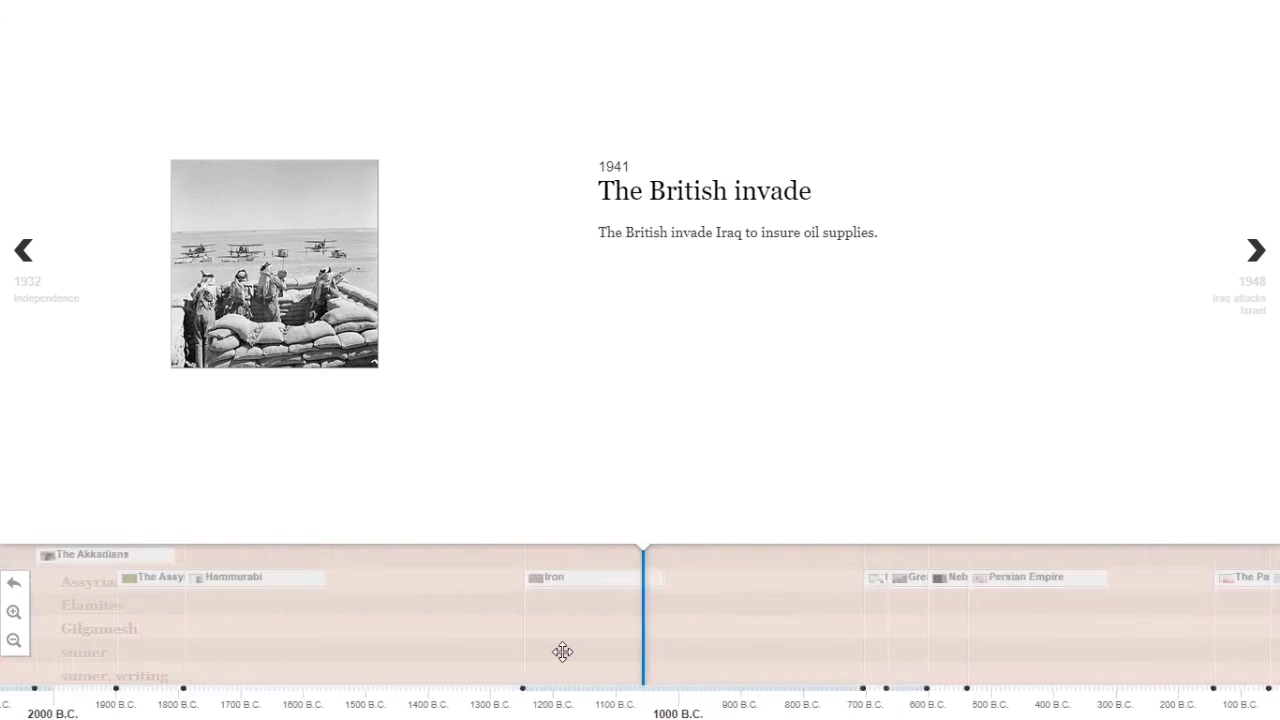
pyautogui.moveTo(563, 651); pyautogui.dragTo(724, 641)
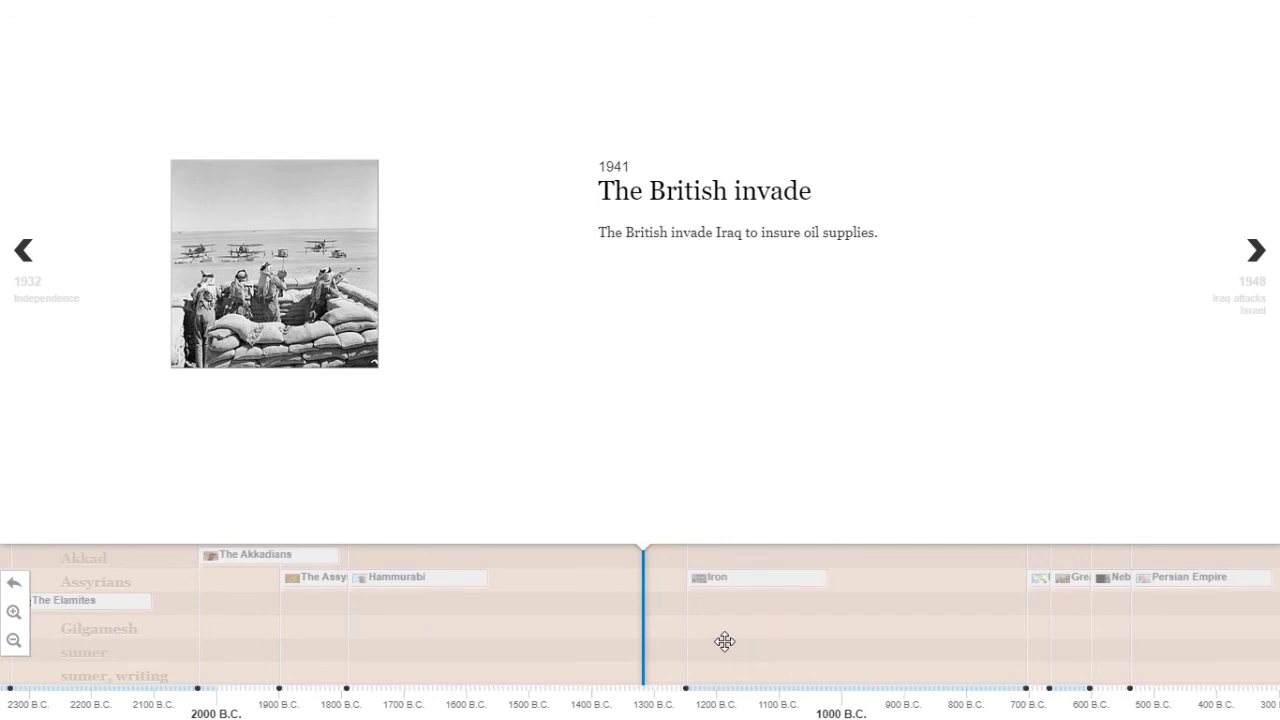
pyautogui.moveTo(797, 637); pyautogui.dragTo(885, 636)
pyautogui.moveTo(715, 635); pyautogui.dragTo(840, 638)
pyautogui.moveTo(594, 643); pyautogui.dragTo(750, 643)
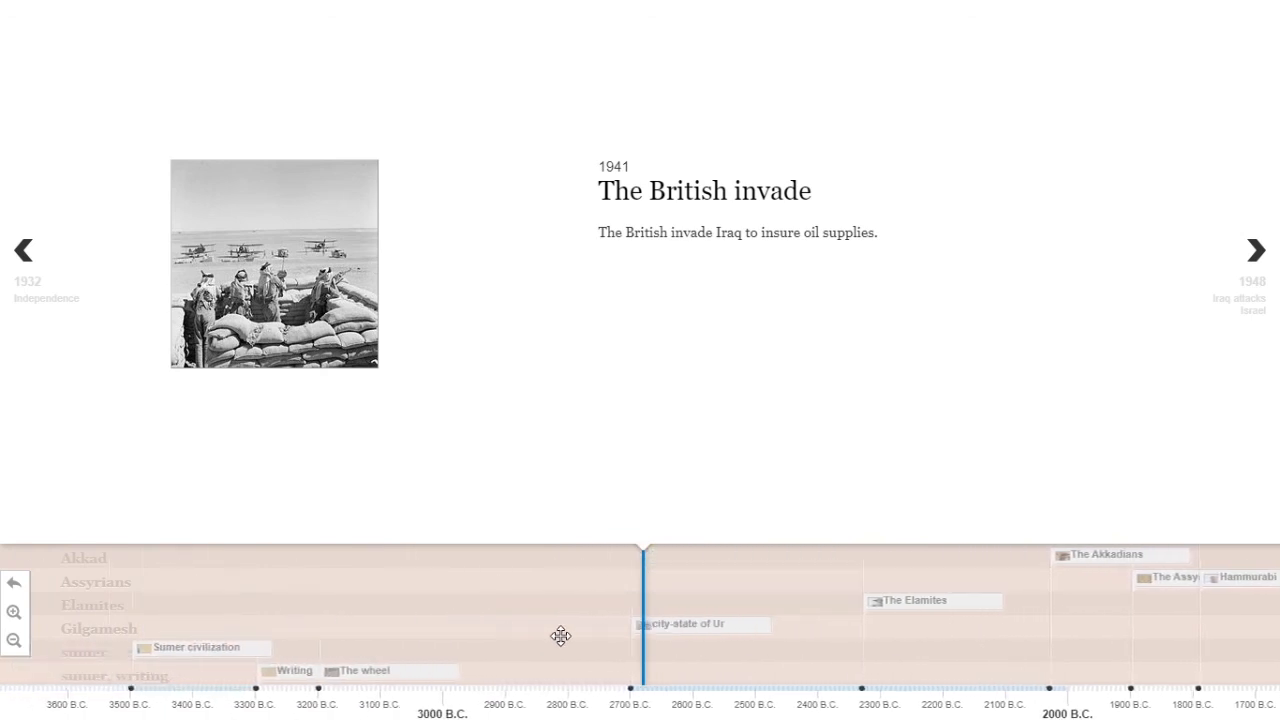
pyautogui.moveTo(463, 634); pyautogui.dragTo(617, 631)
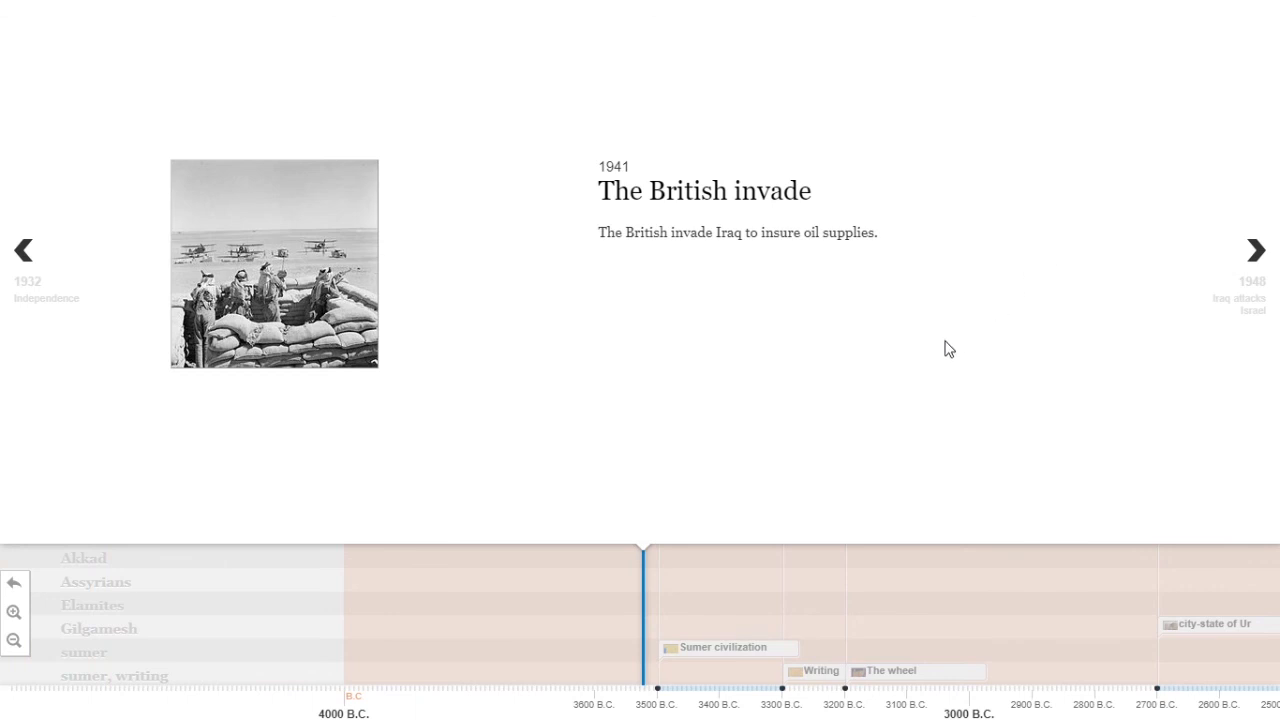
# Leave full screen and review the embedded timeline within the post page
pyautogui.press('Escape')
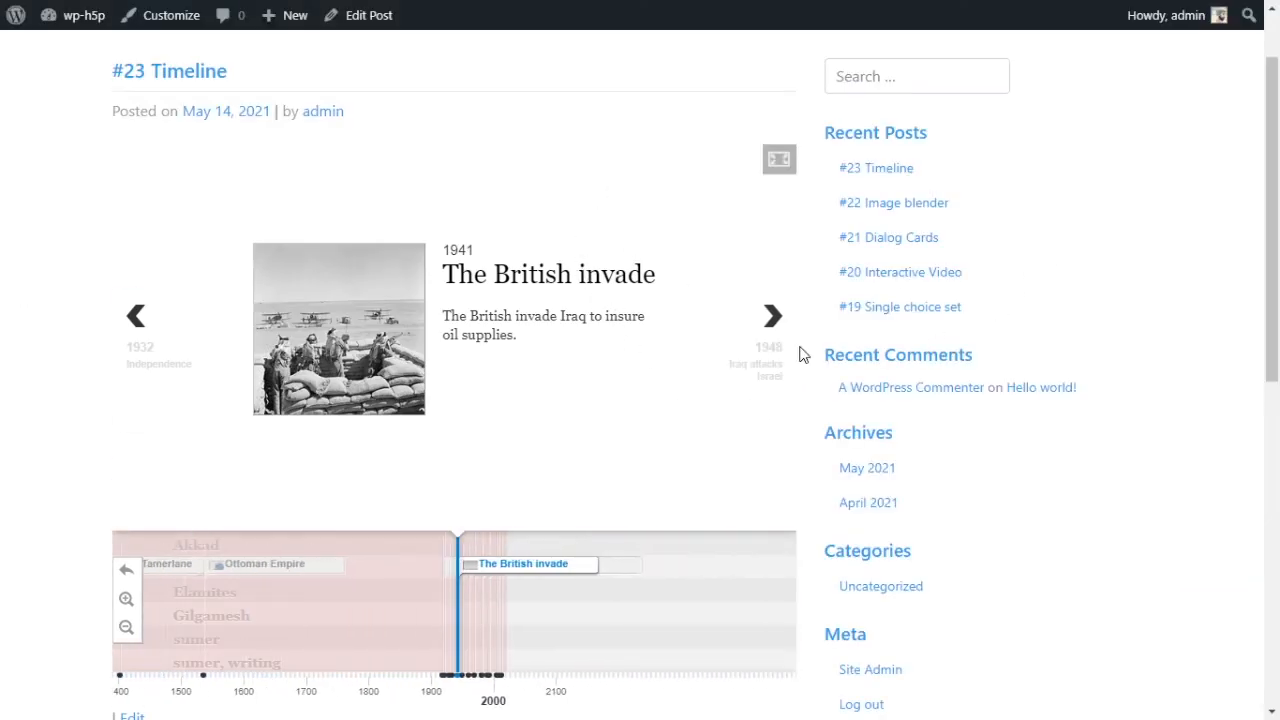
pyautogui.scroll(-1, 703, 277)
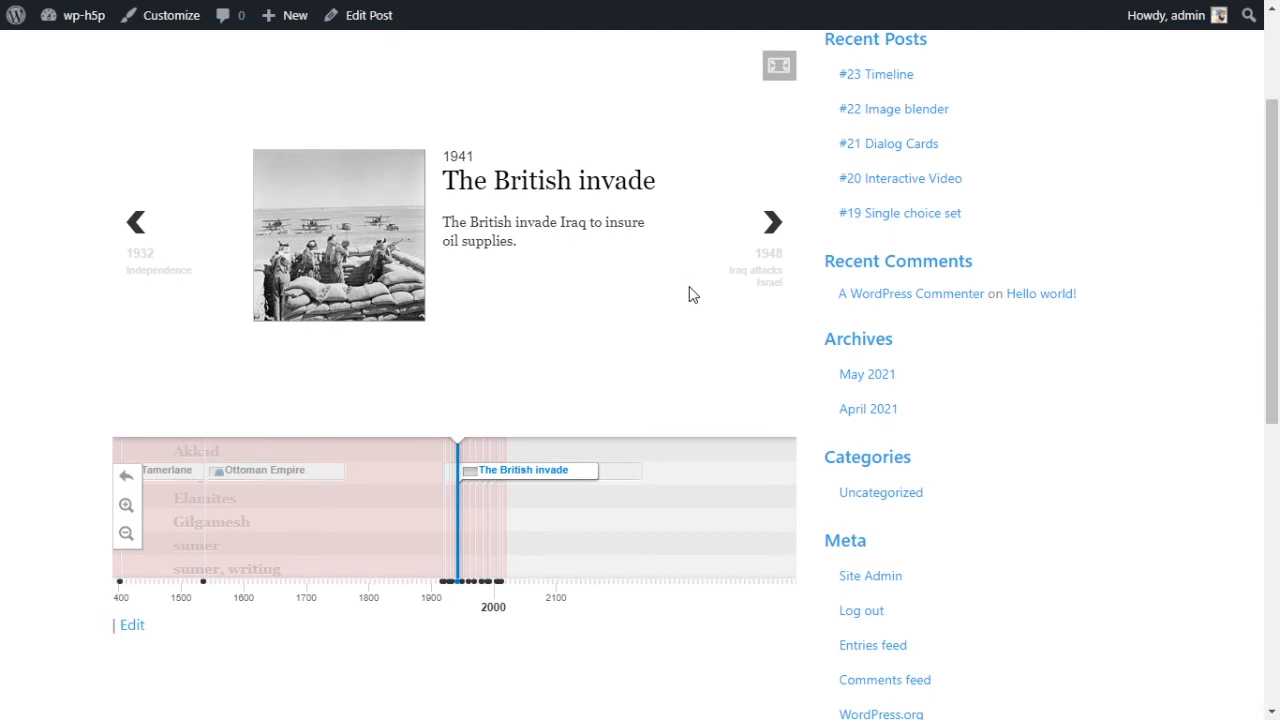
pyautogui.scroll(1, 690, 294)
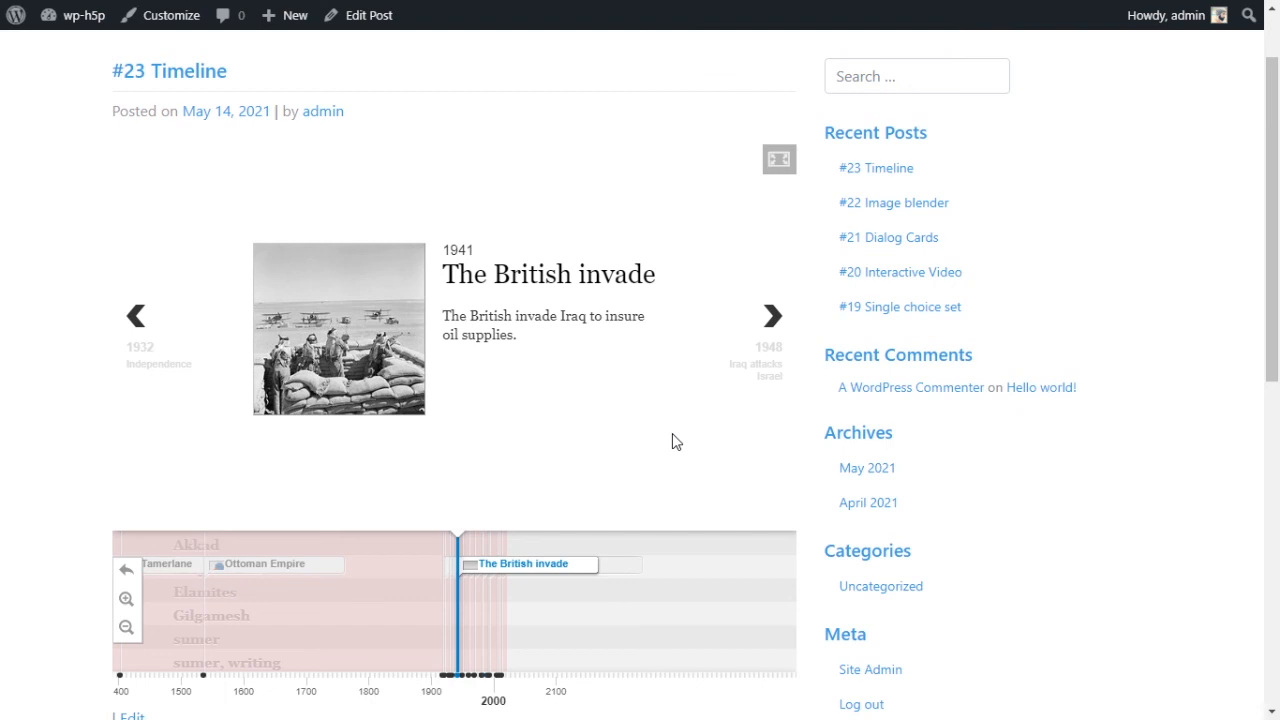
pyautogui.moveTo(1277, 122)
pyautogui.mouseDown()
pyautogui.moveTo(1277, 270)
pyautogui.moveTo(1277, 88)
pyautogui.moveTo(1277, 132)
pyautogui.moveTo(1276, 120)
pyautogui.mouseUp()
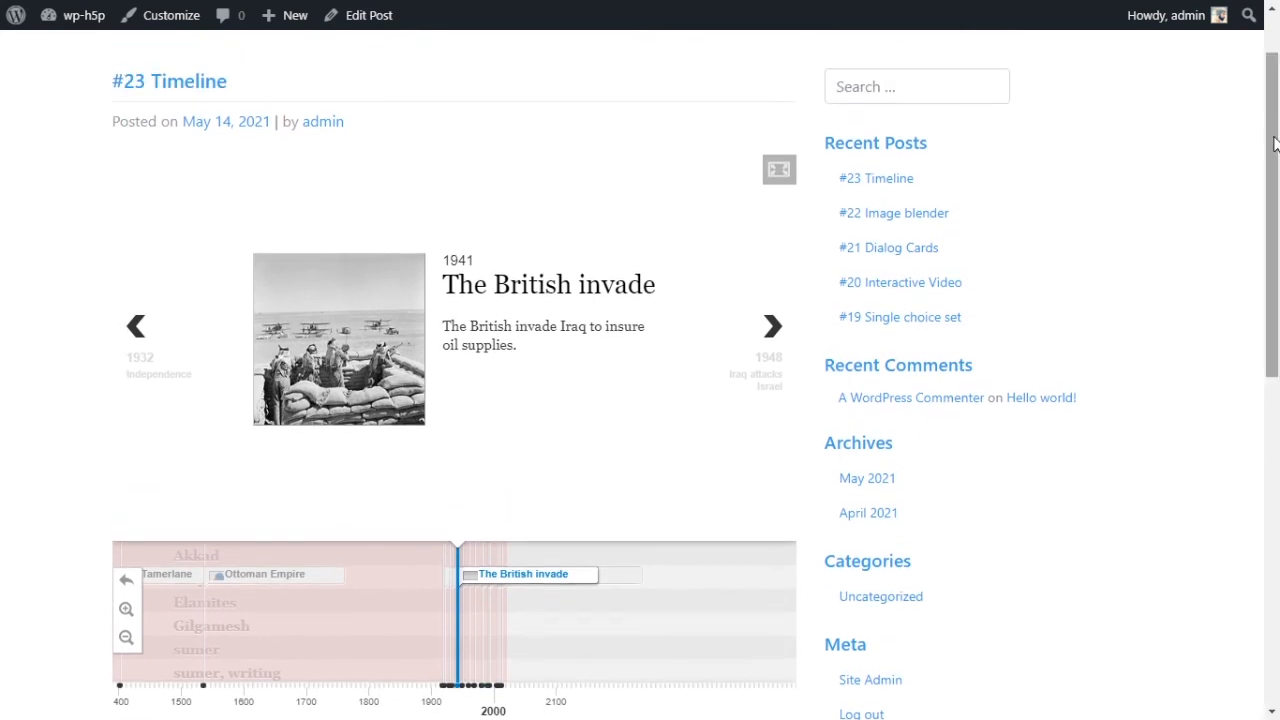